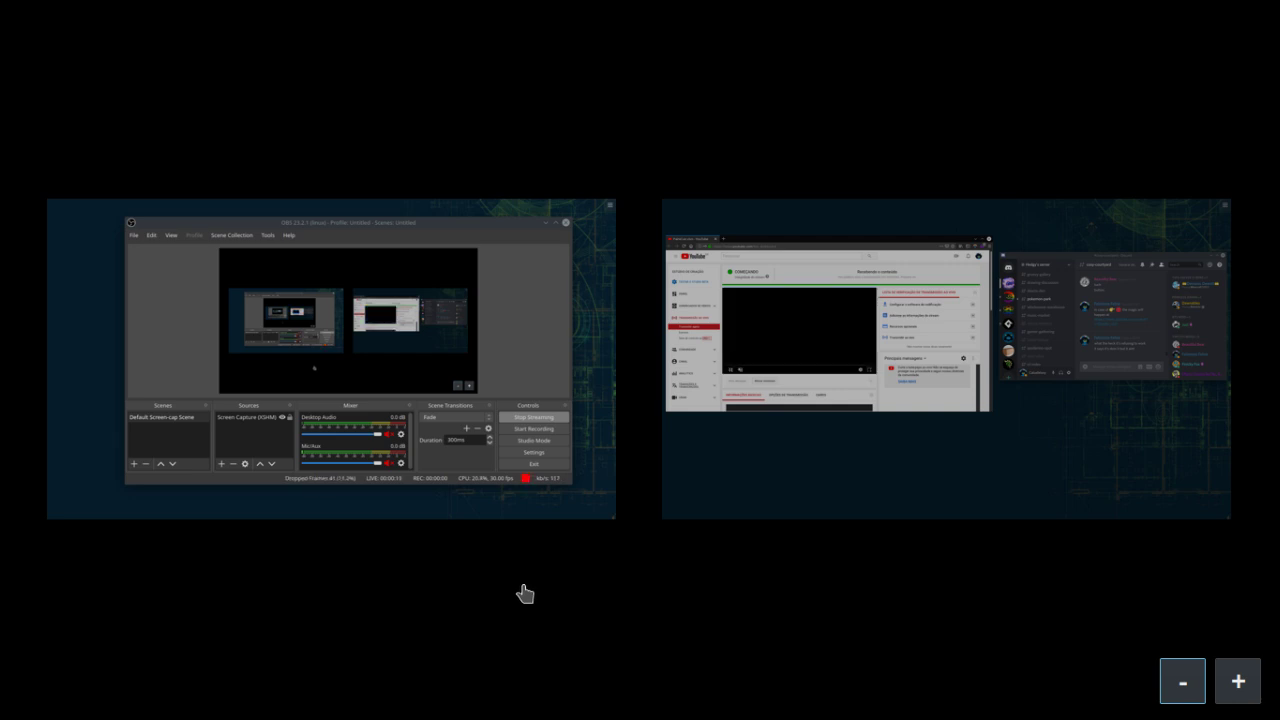
# Add a third virtual desktop, switch to it and launch Krita there.
pyautogui.click(1237, 690)
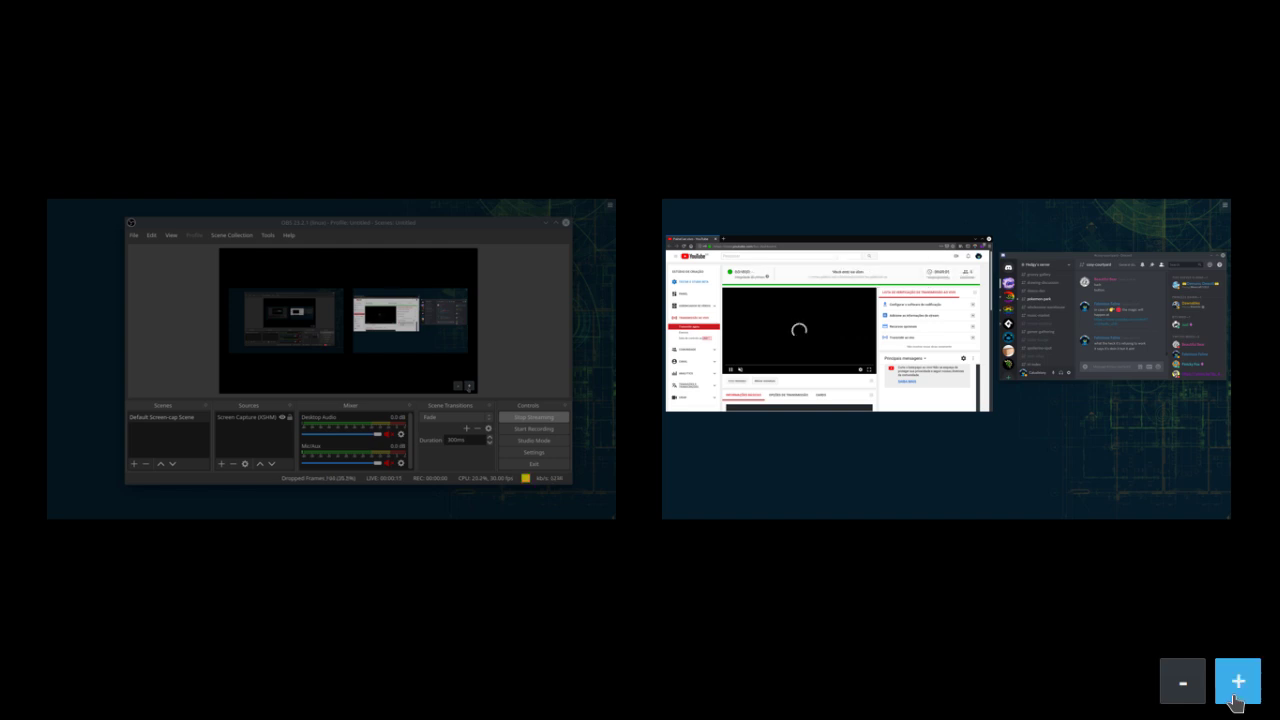
pyautogui.click(402, 643)
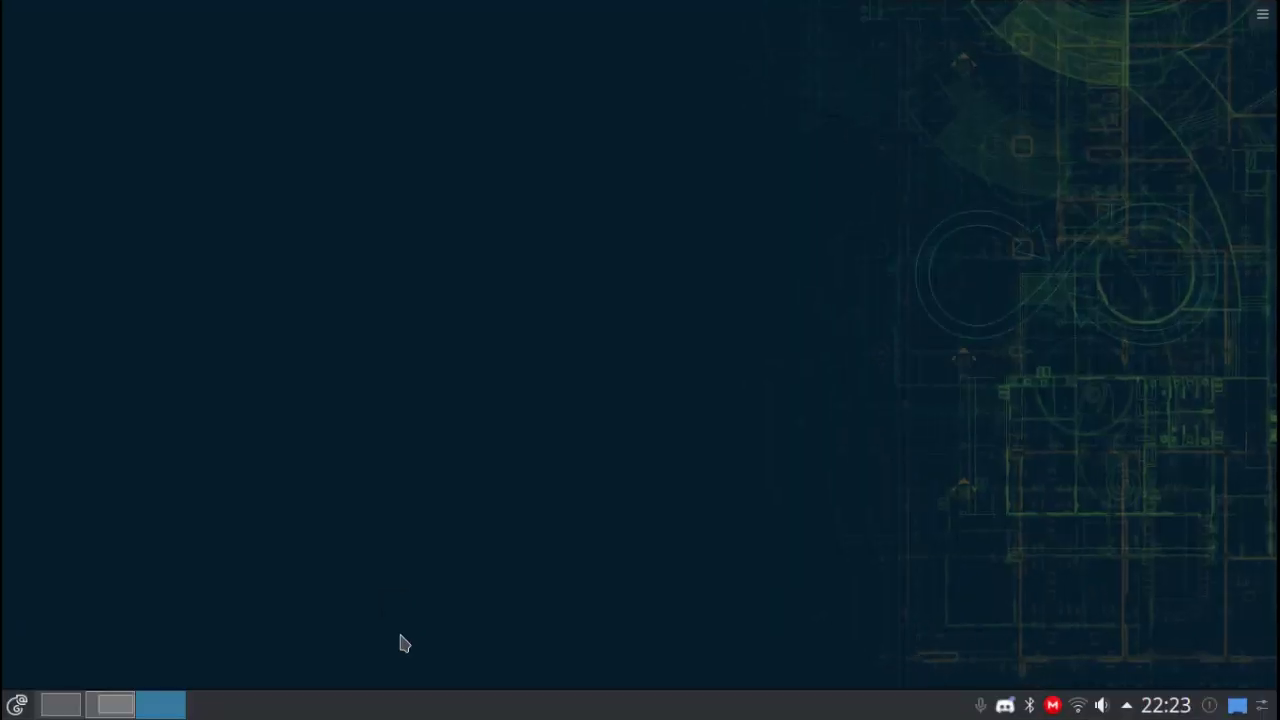
pyautogui.press('super')
pyautogui.write('krita')
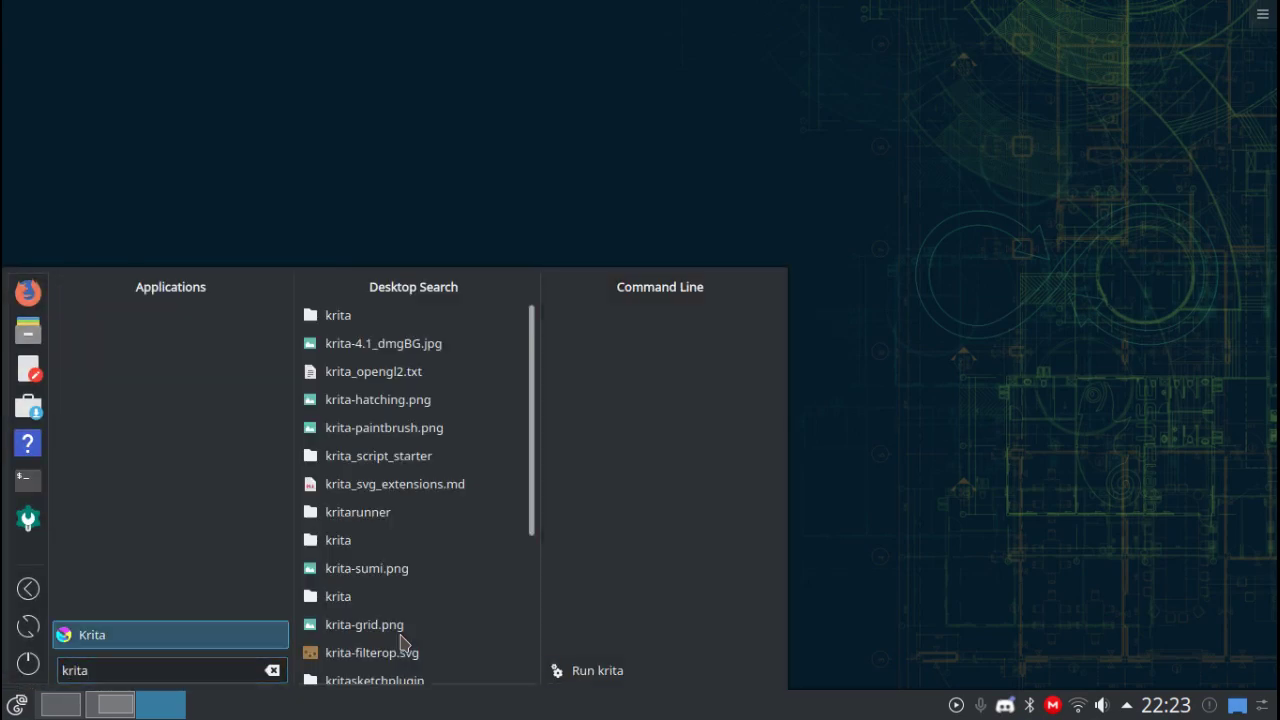
pyautogui.press('Return')
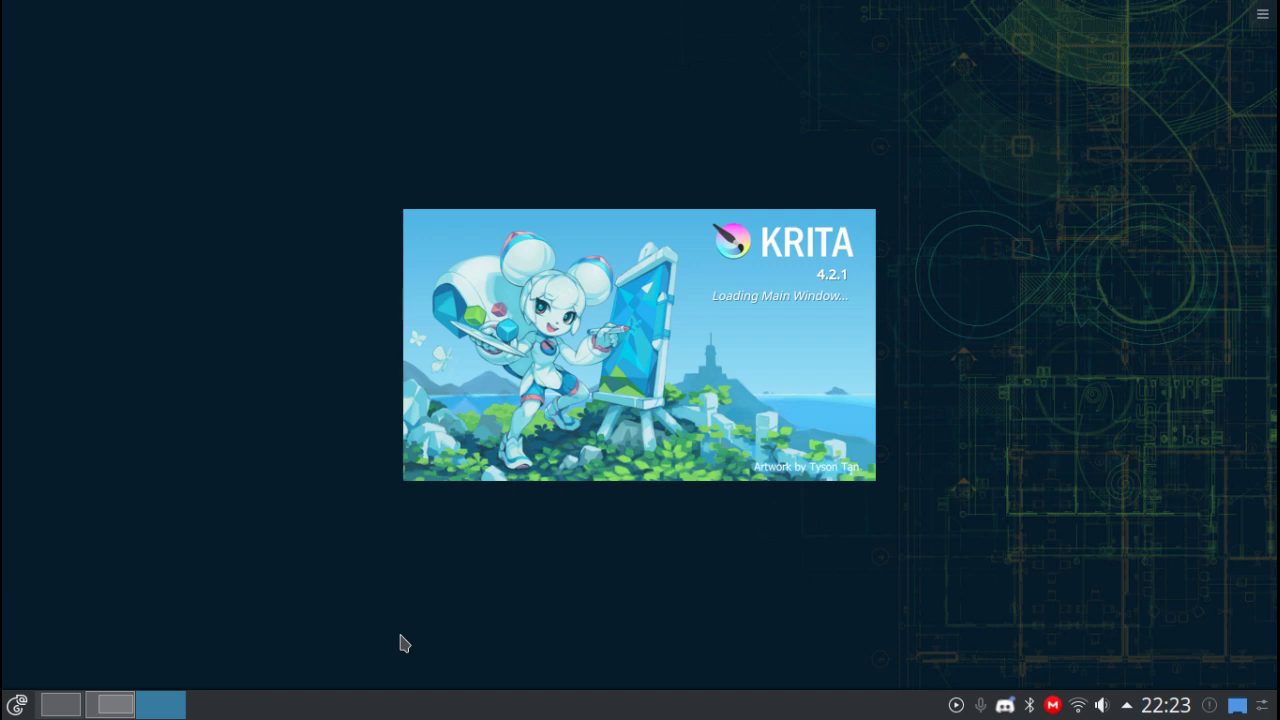
pyautogui.hotkey('ctrl', 'F8')
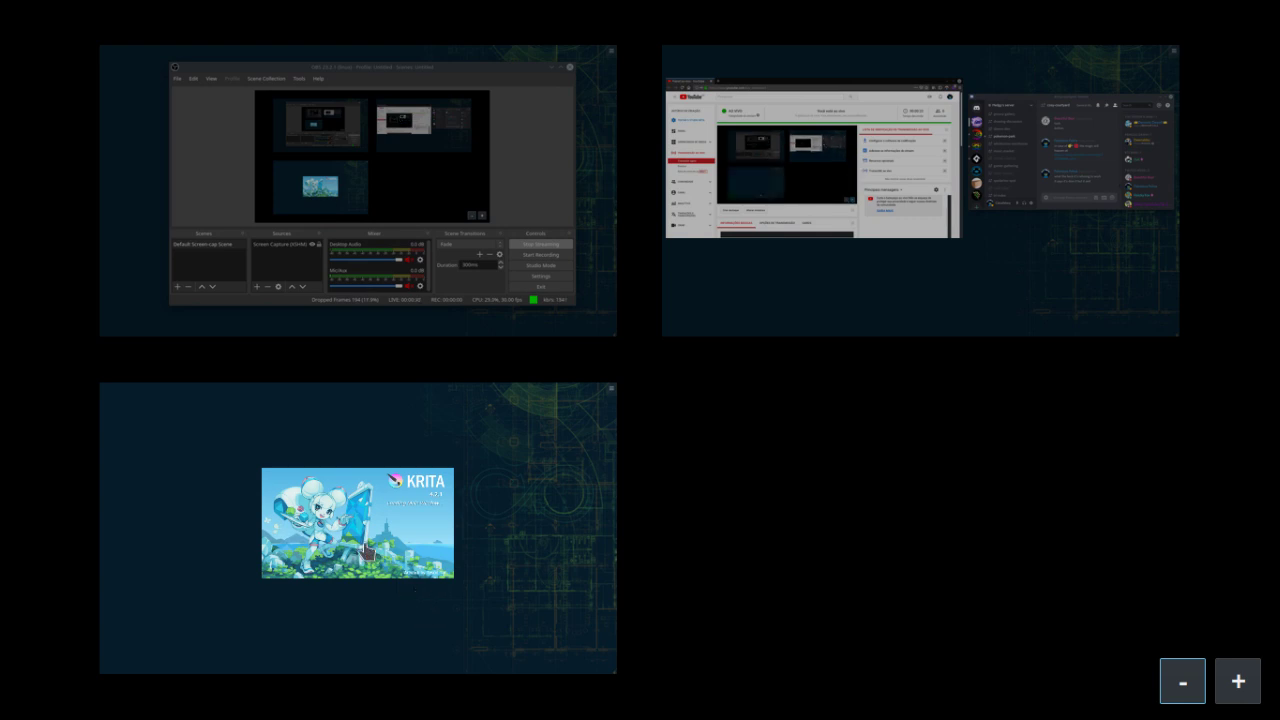
pyautogui.click(180, 483)
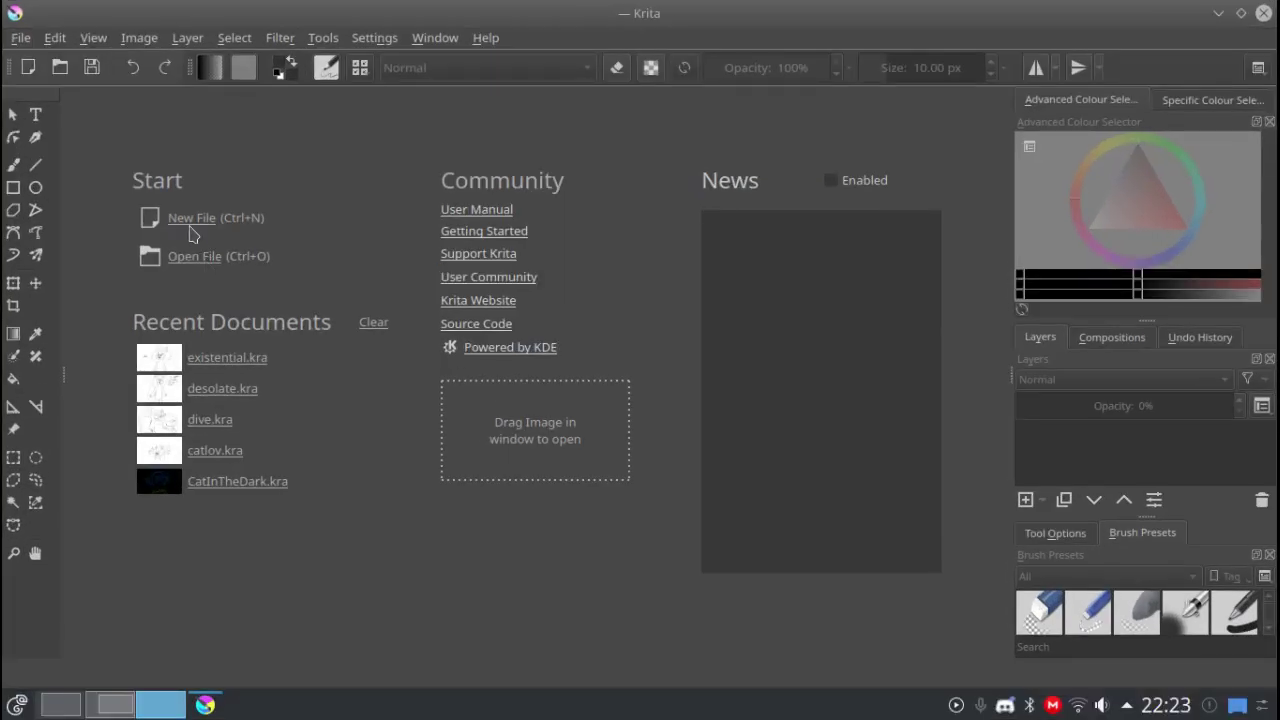
# Create a new 1600 × 1200 px RGB/Alpha document at 100 ppi.
pyautogui.click(191, 220)
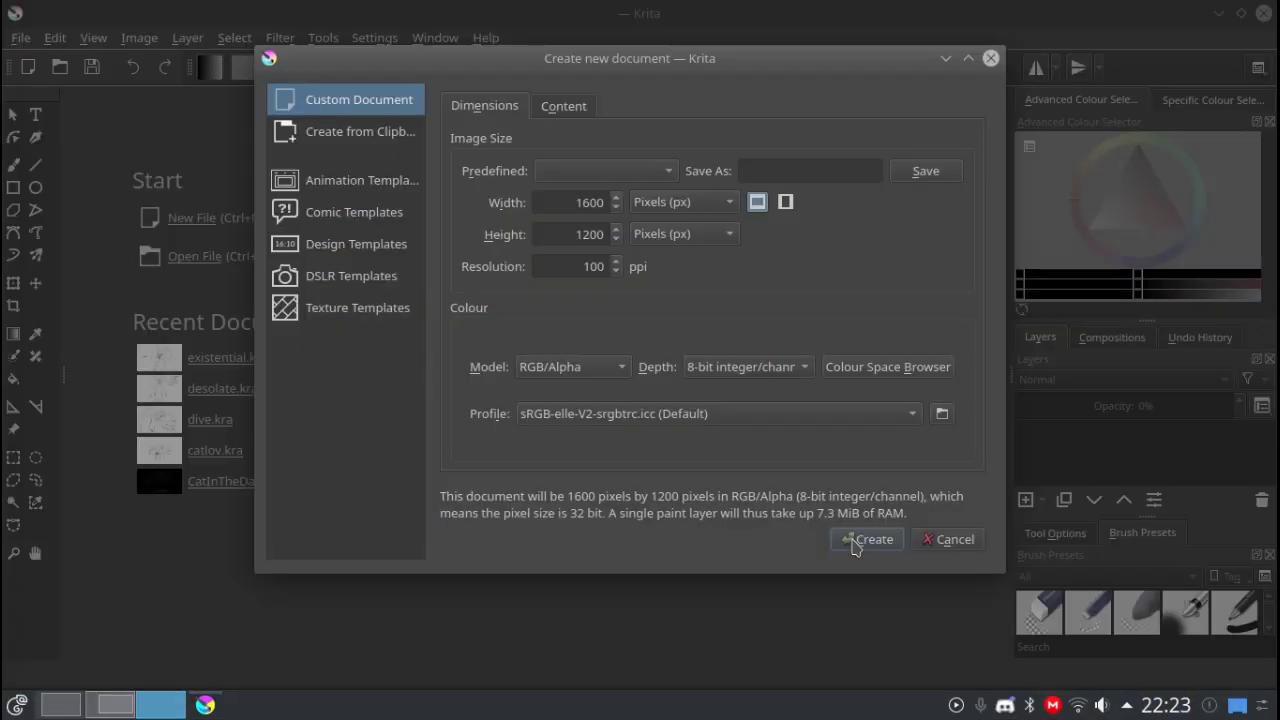
pyautogui.click(855, 544)
pyautogui.press('1')
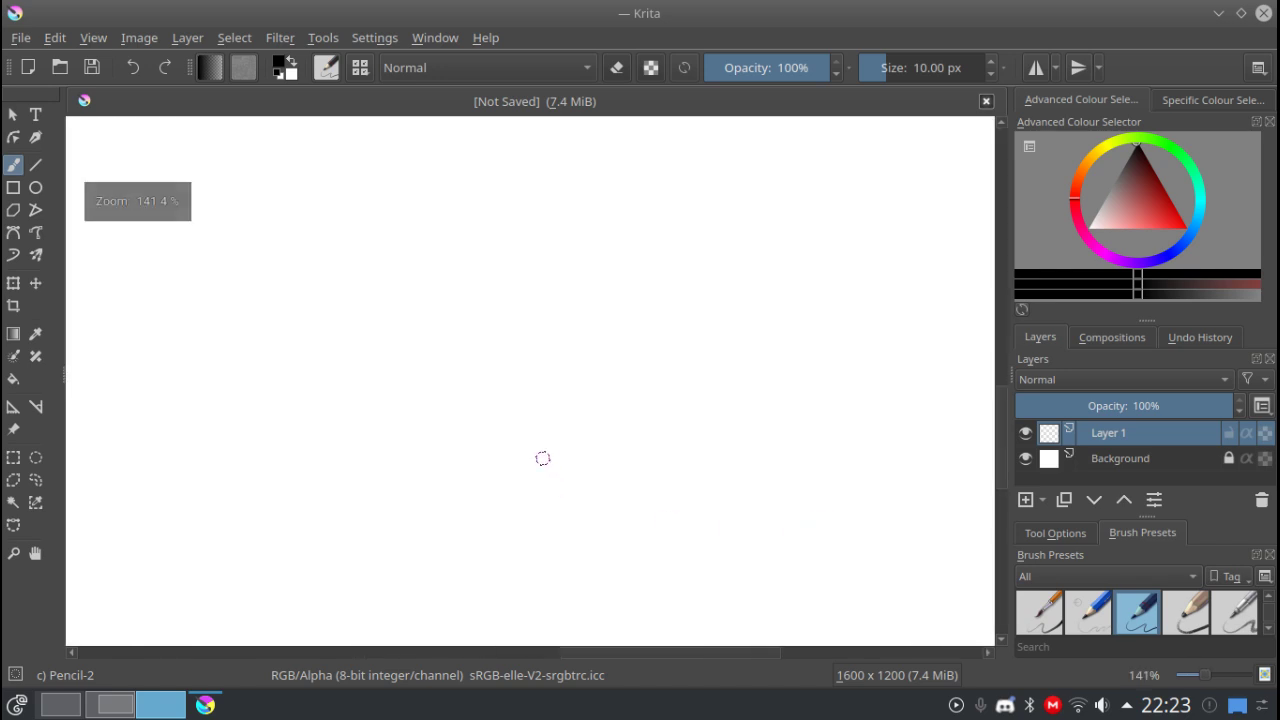
pyautogui.press('+')
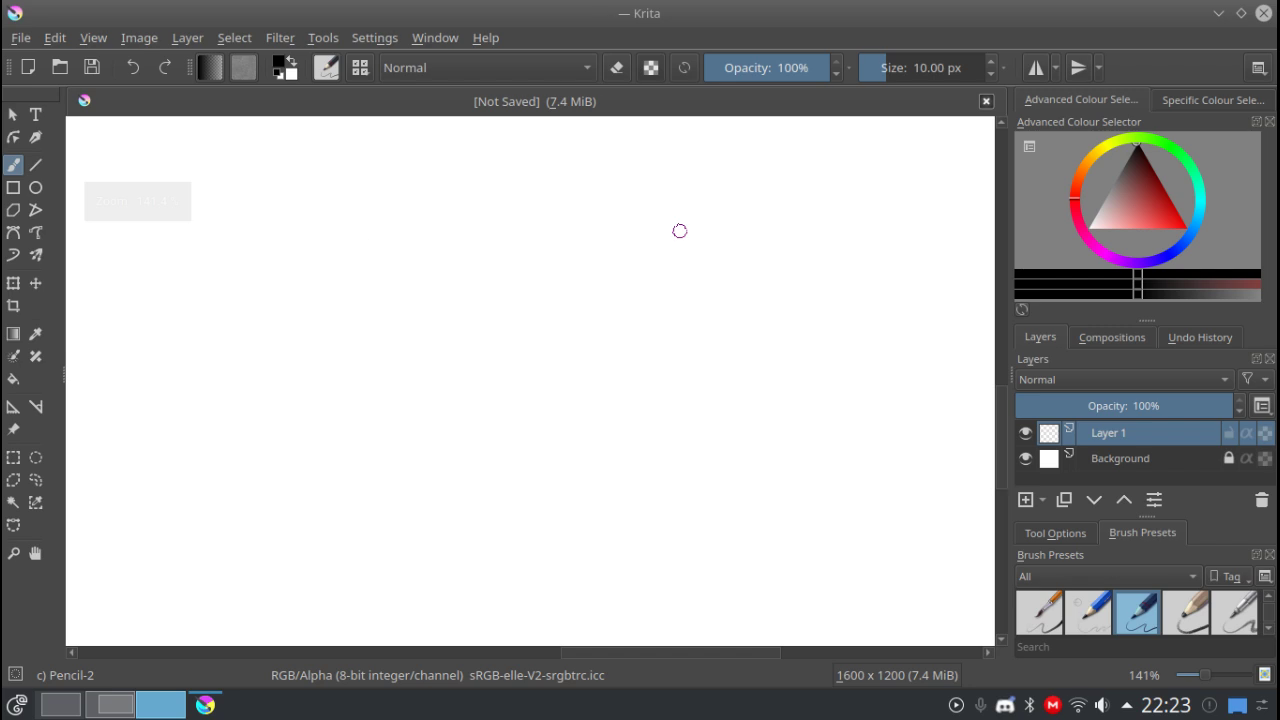
# Sketch a round head in pencil with two filled oval eyes, face-framing bangs, a small nose and a mouth.
pyautogui.moveTo(424, 222)
pyautogui.mouseDown()
pyautogui.moveTo(368, 447)
pyautogui.moveTo(555, 392)
pyautogui.moveTo(415, 238)
pyautogui.moveTo(476, 210)
pyautogui.mouseUp()
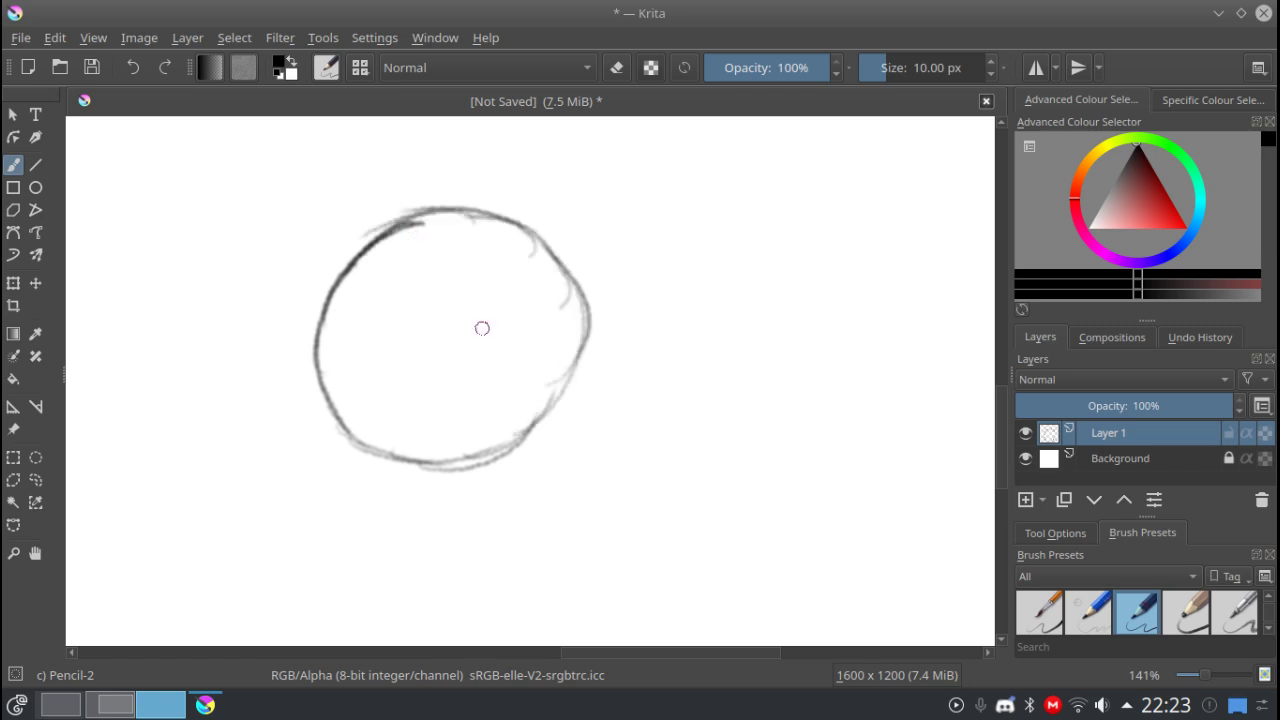
pyautogui.moveTo(463, 331); pyautogui.dragTo(460, 360)
pyautogui.moveTo(379, 327)
pyautogui.mouseDown()
pyautogui.moveTo(374, 354)
pyautogui.moveTo(417, 199)
pyautogui.moveTo(438, 344)
pyautogui.moveTo(530, 330)
pyautogui.moveTo(497, 448)
pyautogui.mouseUp()
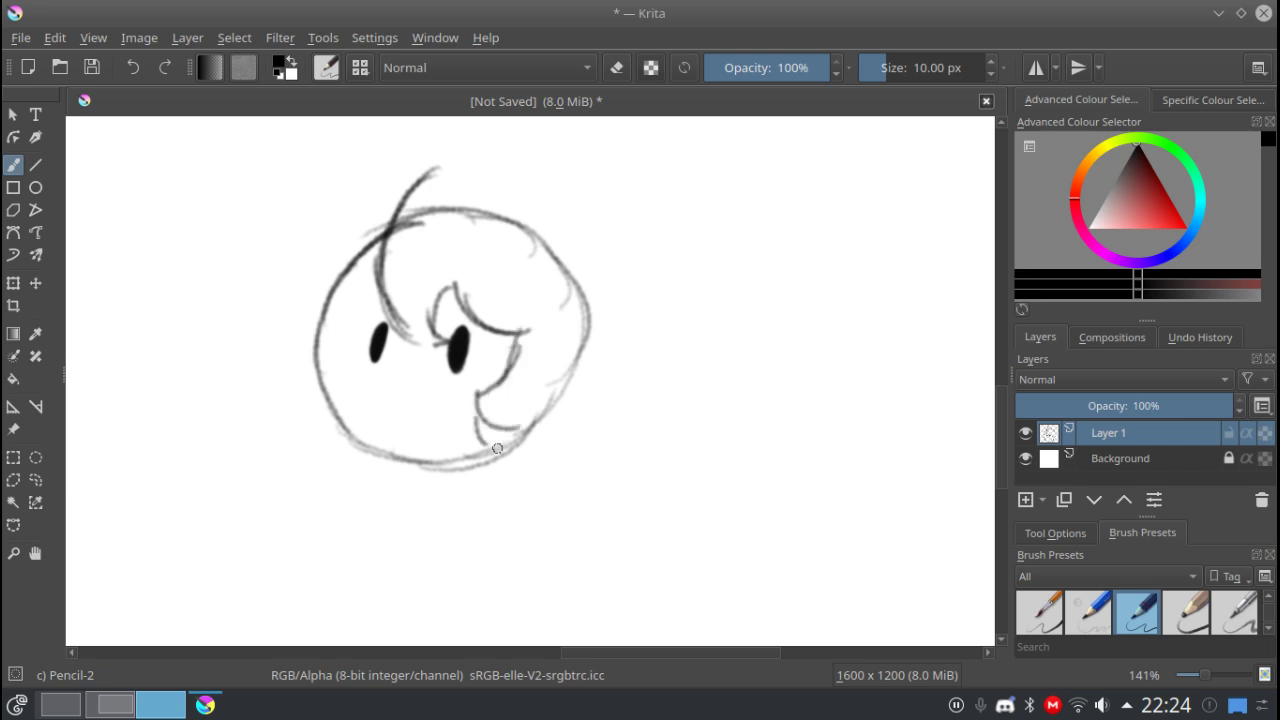
pyautogui.moveTo(388, 305)
pyautogui.mouseDown()
pyautogui.moveTo(340, 340)
pyautogui.moveTo(345, 430)
pyautogui.mouseUp()
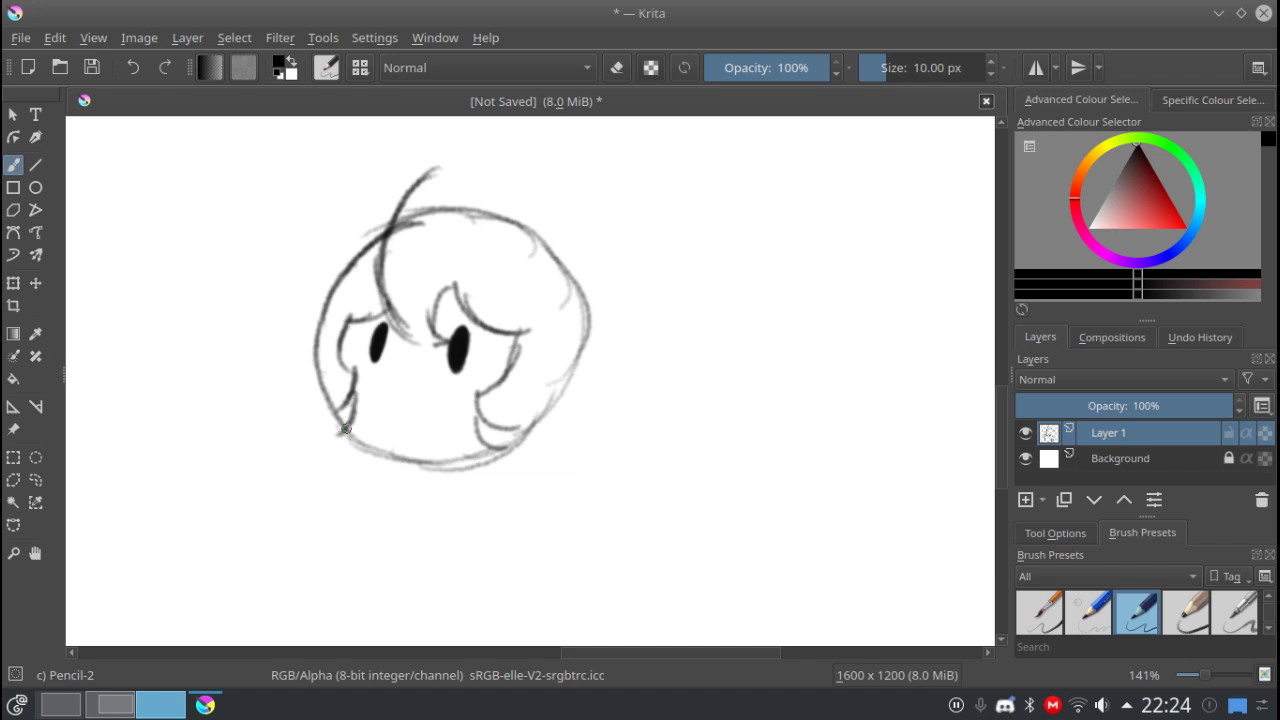
pyautogui.moveTo(376, 380)
pyautogui.mouseDown()
pyautogui.moveTo(398, 381)
pyautogui.moveTo(430, 415)
pyautogui.moveTo(369, 410)
pyautogui.mouseUp()
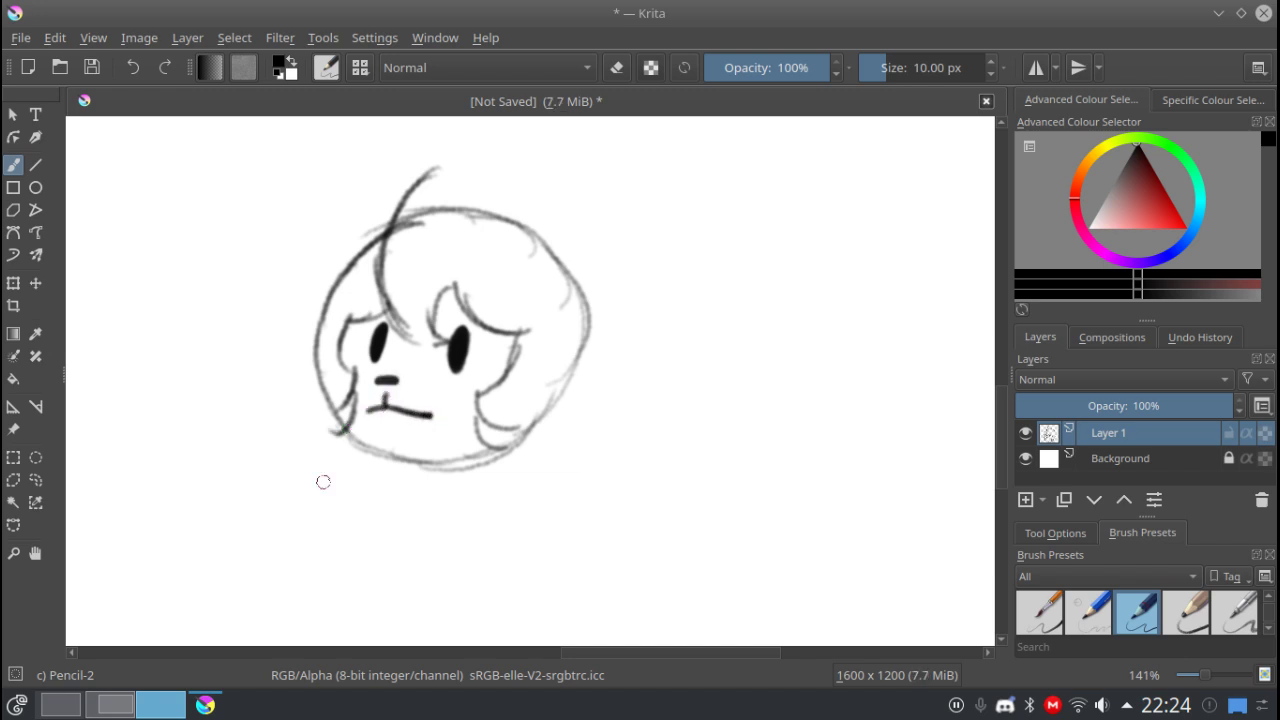
# Draw the curled hair tuft, the tall pointed ear on the head's right and the large pointed hair locks beside it.
pyautogui.scroll(3, 366, 457)
pyautogui.moveTo(412, 292)
pyautogui.mouseDown()
pyautogui.moveTo(470, 260)
pyautogui.moveTo(458, 272)
pyautogui.moveTo(488, 279)
pyautogui.moveTo(497, 298)
pyautogui.moveTo(493, 260)
pyautogui.moveTo(552, 219)
pyautogui.moveTo(538, 224)
pyautogui.moveTo(572, 245)
pyautogui.moveTo(536, 310)
pyautogui.moveTo(644, 170)
pyautogui.moveTo(666, 283)
pyautogui.mouseUp()
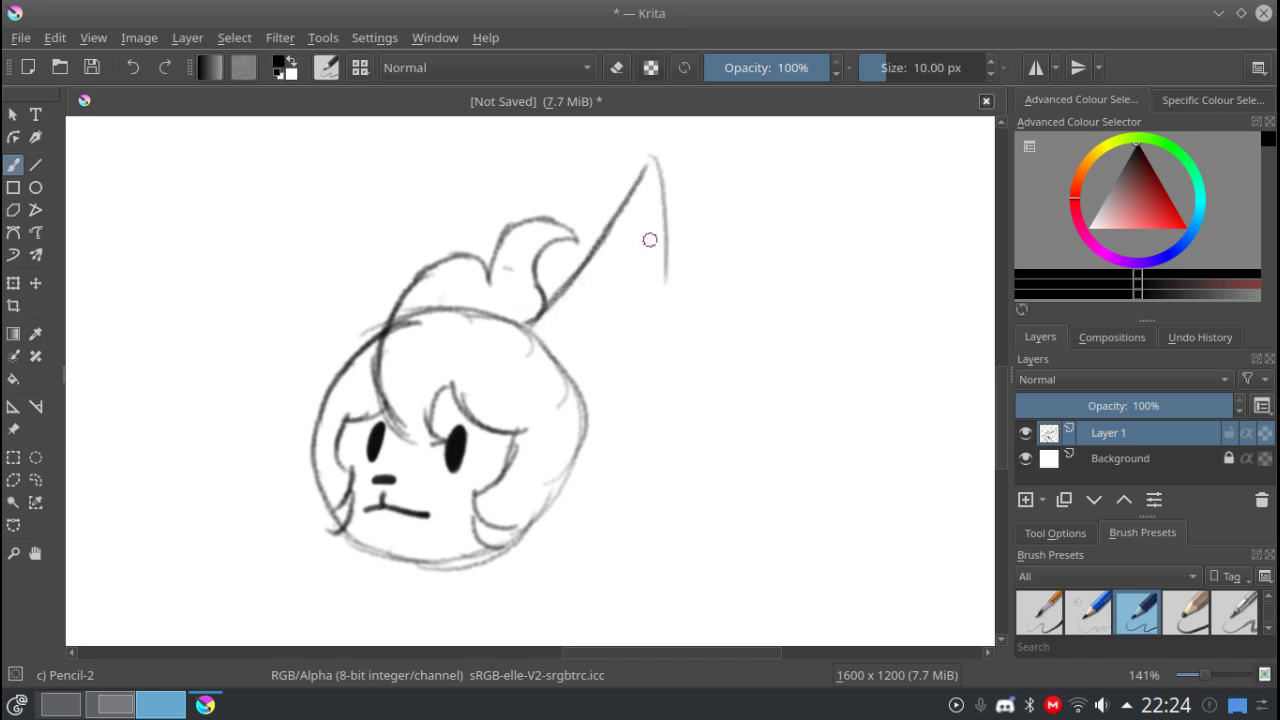
pyautogui.moveTo(665, 206)
pyautogui.mouseDown()
pyautogui.moveTo(628, 355)
pyautogui.moveTo(599, 402)
pyautogui.mouseUp()
pyautogui.moveTo(526, 327)
pyautogui.mouseDown()
pyautogui.moveTo(587, 334)
pyautogui.moveTo(542, 367)
pyautogui.moveTo(554, 357)
pyautogui.moveTo(601, 412)
pyautogui.mouseUp()
pyautogui.moveTo(626, 360)
pyautogui.mouseDown()
pyautogui.moveTo(738, 374)
pyautogui.moveTo(717, 383)
pyautogui.moveTo(749, 376)
pyautogui.moveTo(658, 518)
pyautogui.mouseUp()
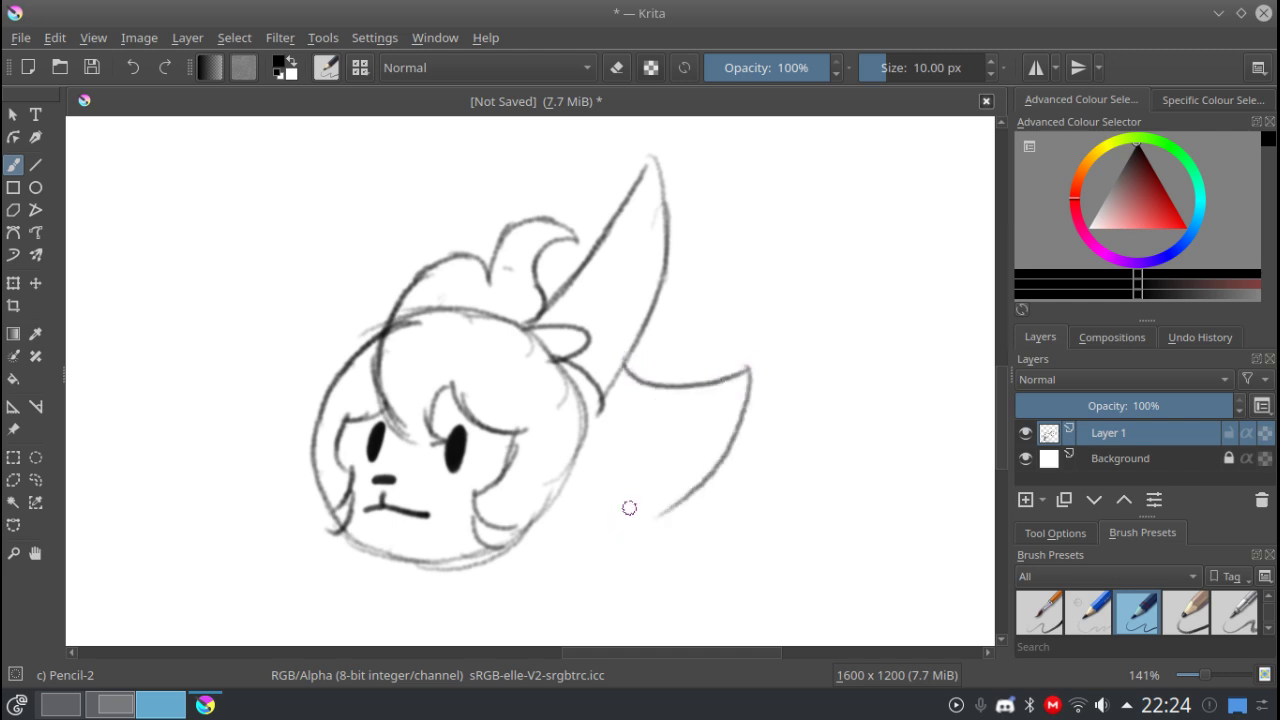
pyautogui.moveTo(717, 476); pyautogui.dragTo(553, 612)
# Draw the other pointed ear with fluff at its base and the curved hair locks on the head's left side.
pyautogui.moveTo(389, 312)
pyautogui.mouseDown()
pyautogui.moveTo(372, 306)
pyautogui.moveTo(347, 355)
pyautogui.mouseUp()
pyautogui.moveTo(400, 300)
pyautogui.mouseDown()
pyautogui.moveTo(383, 164)
pyautogui.moveTo(330, 284)
pyautogui.moveTo(318, 340)
pyautogui.mouseUp()
pyautogui.moveTo(345, 424); pyautogui.dragTo(420, 404)
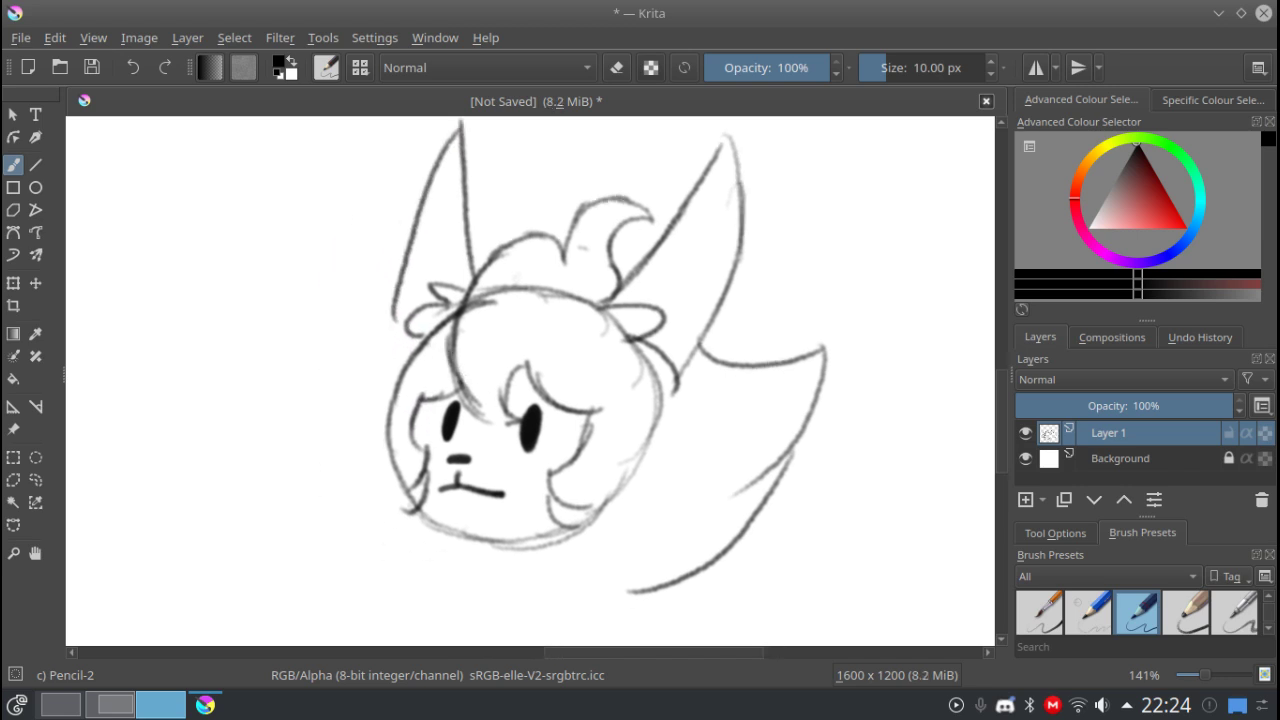
pyautogui.moveTo(391, 304)
pyautogui.mouseDown()
pyautogui.moveTo(318, 302)
pyautogui.moveTo(309, 432)
pyautogui.moveTo(295, 441)
pyautogui.moveTo(390, 540)
pyautogui.mouseUp()
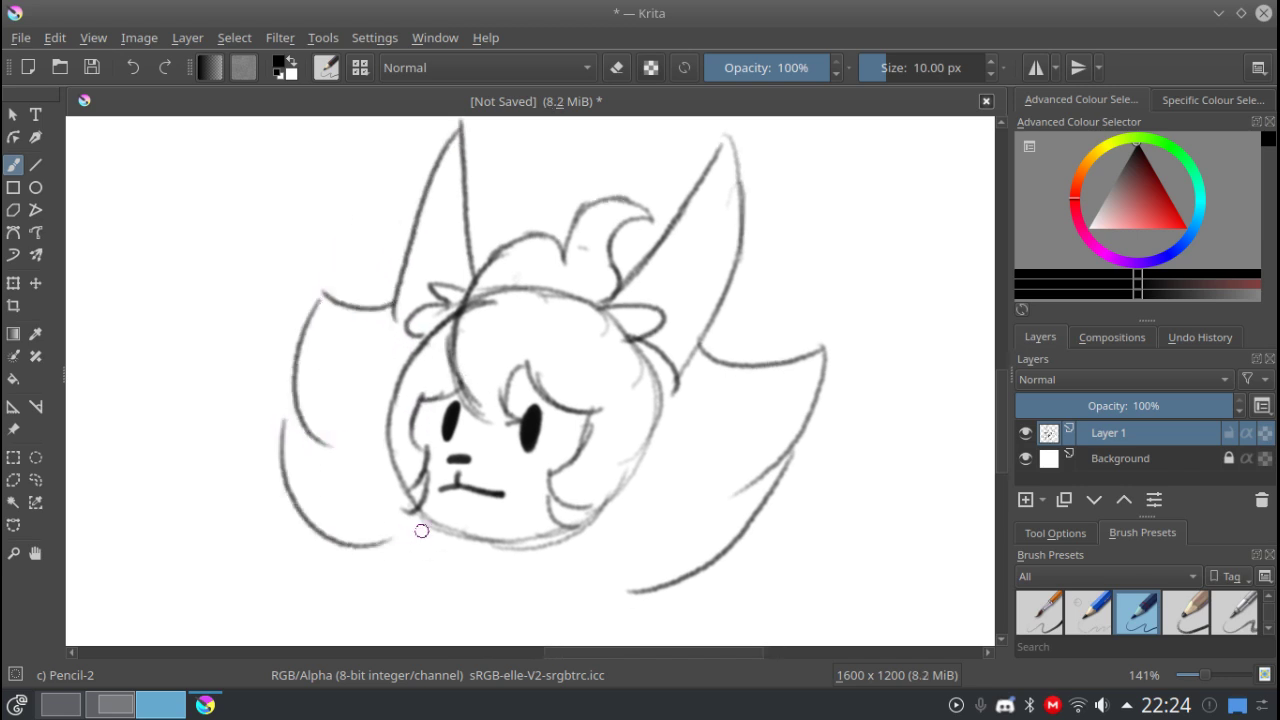
# Add inner contour lines and fur tufts to both ears.
pyautogui.moveTo(653, 303); pyautogui.dragTo(708, 176)
pyautogui.moveTo(661, 352)
pyautogui.mouseDown()
pyautogui.moveTo(701, 282)
pyautogui.moveTo(722, 182)
pyautogui.mouseUp()
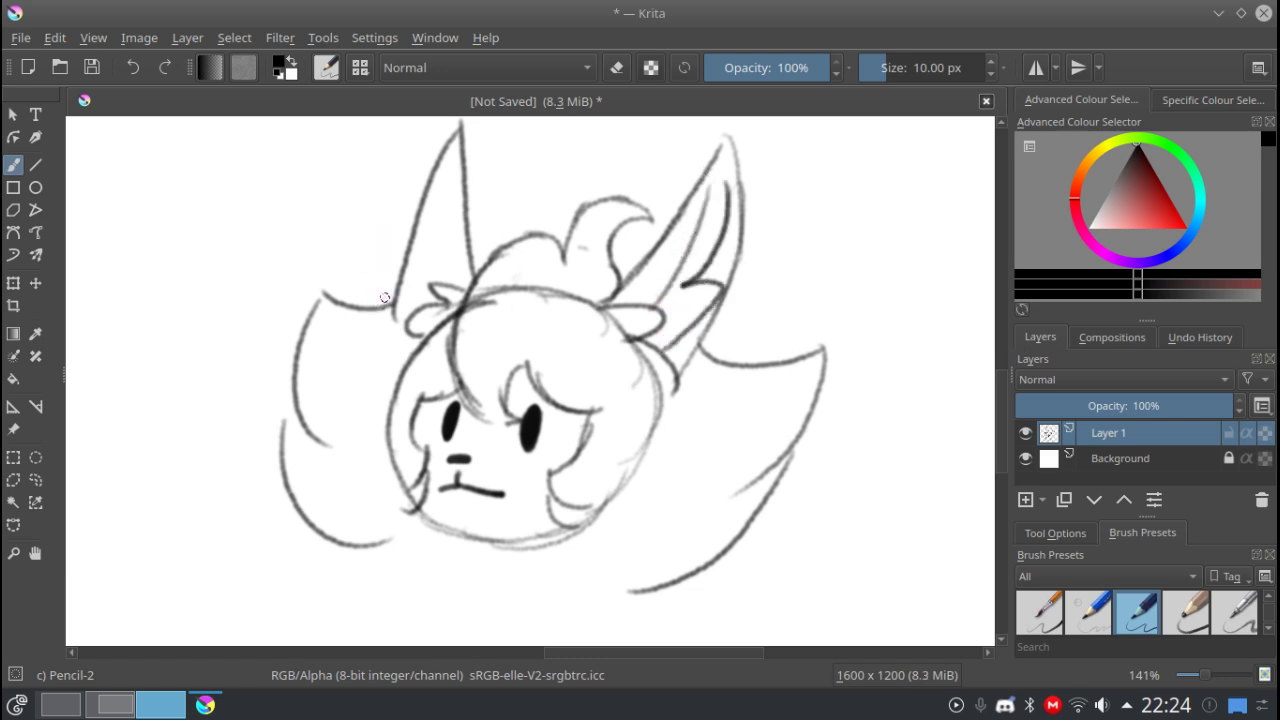
pyautogui.moveTo(385, 297)
pyautogui.mouseDown()
pyautogui.moveTo(394, 233)
pyautogui.moveTo(420, 186)
pyautogui.mouseUp()
# Erase the head circle's guide lines across the hair and along both sides of the face, keeping the chin.
pyautogui.scroll(-2, 420, 468)
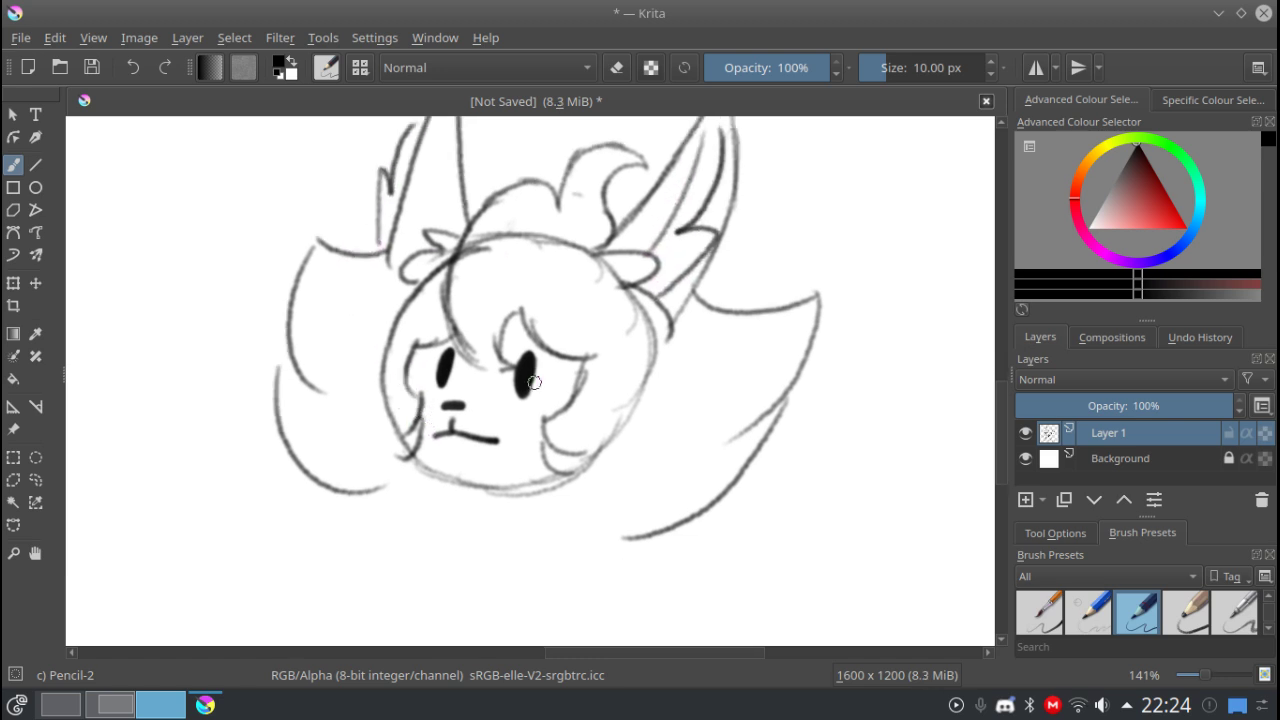
pyautogui.press('e')
pyautogui.moveTo(604, 442)
pyautogui.mouseDown()
pyautogui.moveTo(588, 466)
pyautogui.moveTo(620, 414)
pyautogui.moveTo(629, 331)
pyautogui.moveTo(654, 332)
pyautogui.moveTo(634, 303)
pyautogui.moveTo(622, 326)
pyautogui.moveTo(642, 342)
pyautogui.mouseUp()
pyautogui.moveTo(624, 278)
pyautogui.mouseDown()
pyautogui.moveTo(585, 287)
pyautogui.moveTo(570, 281)
pyautogui.moveTo(580, 250)
pyautogui.moveTo(537, 250)
pyautogui.moveTo(553, 241)
pyautogui.moveTo(530, 234)
pyautogui.moveTo(493, 257)
pyautogui.moveTo(485, 236)
pyautogui.moveTo(471, 259)
pyautogui.moveTo(462, 251)
pyautogui.moveTo(430, 273)
pyautogui.moveTo(396, 332)
pyautogui.moveTo(390, 441)
pyautogui.mouseUp()
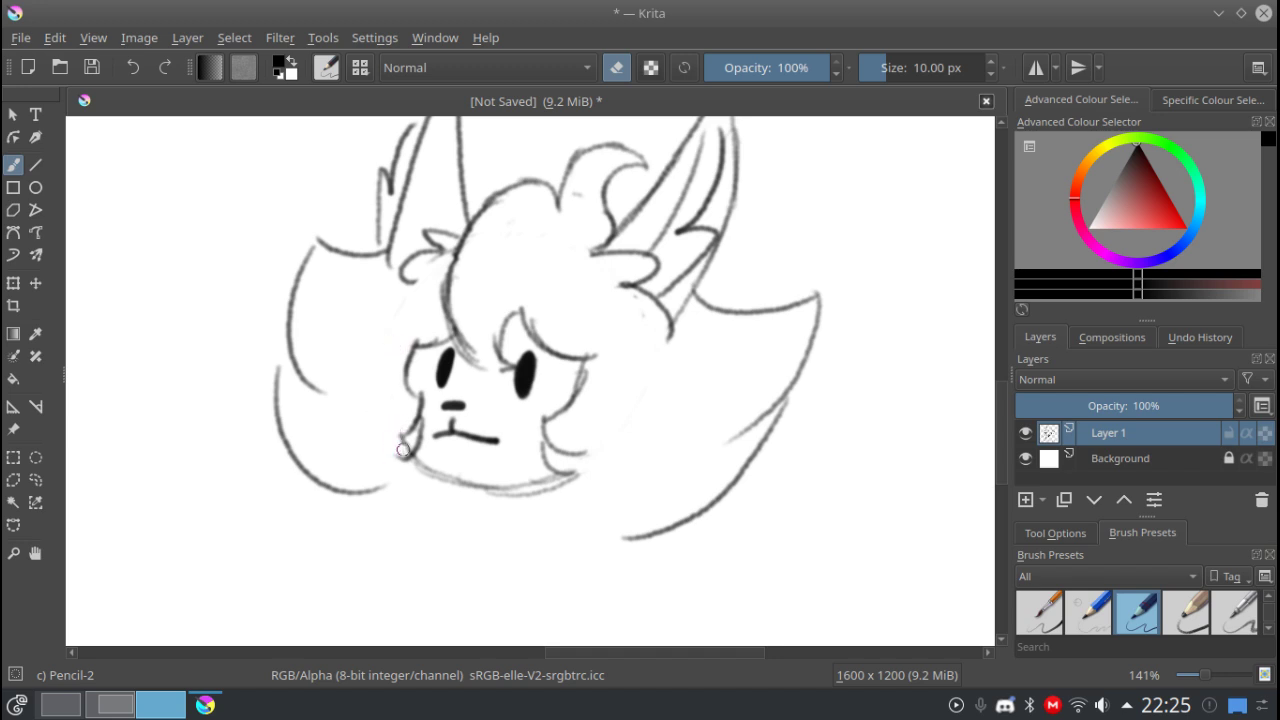
pyautogui.press('f')
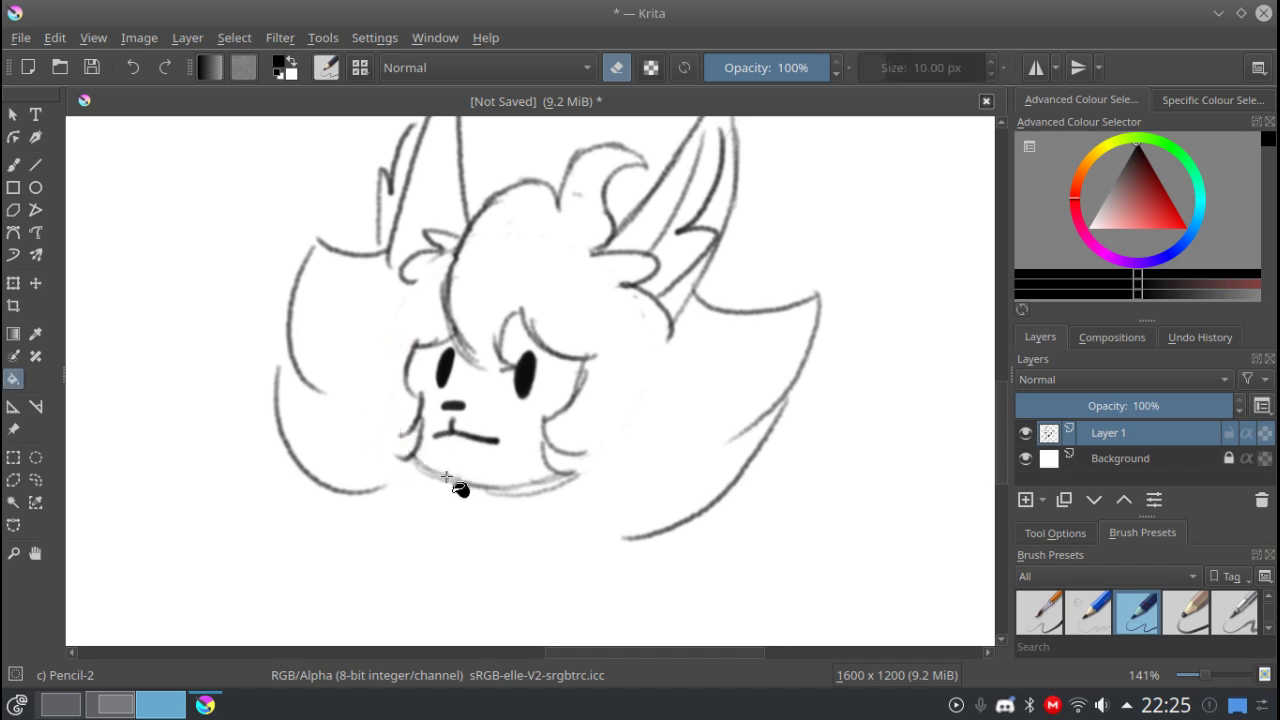
pyautogui.press('b')
# Draw both sides of the neck below the chin and extend them outward into sloping shoulder lines.
pyautogui.press('e')
pyautogui.moveTo(462, 421); pyautogui.dragTo(433, 359)
pyautogui.moveTo(521, 421); pyautogui.dragTo(502, 479)
pyautogui.moveTo(433, 431); pyautogui.dragTo(466, 391)
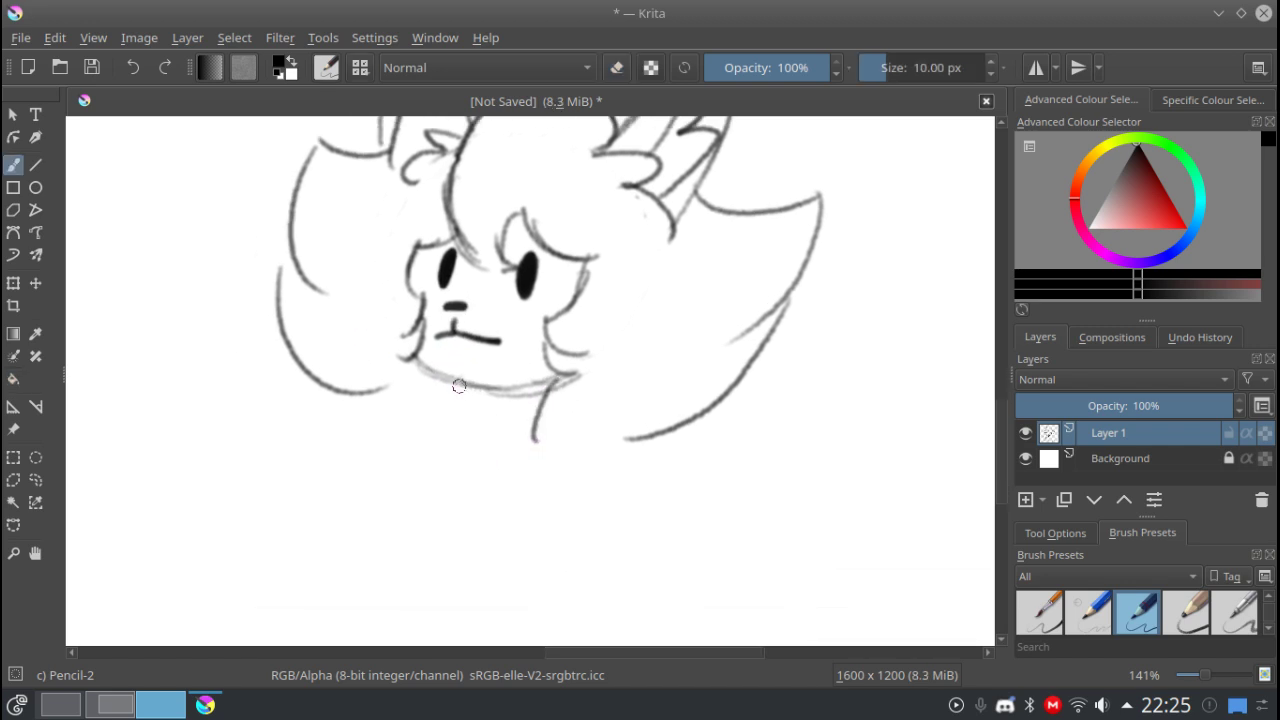
pyautogui.moveTo(455, 448)
pyautogui.mouseDown()
pyautogui.moveTo(513, 395)
pyautogui.moveTo(454, 422)
pyautogui.mouseUp()
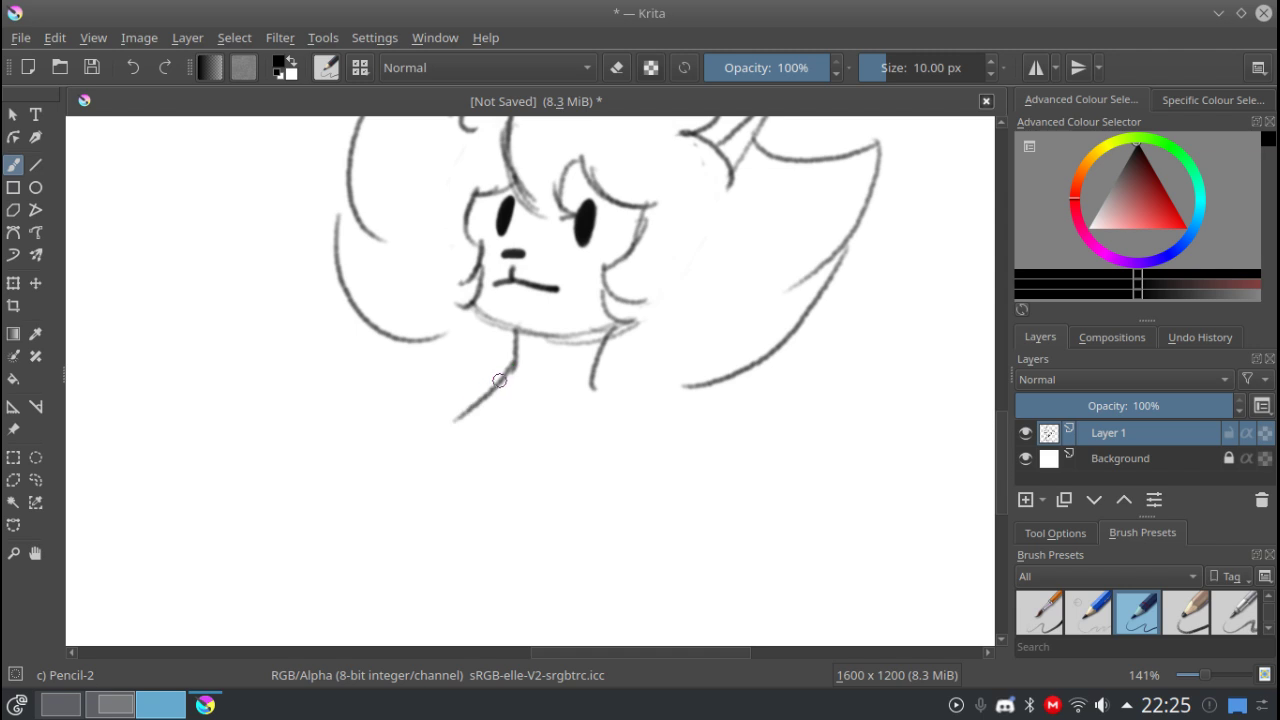
pyautogui.moveTo(512, 368); pyautogui.dragTo(428, 433)
pyautogui.moveTo(596, 376); pyautogui.dragTo(642, 453)
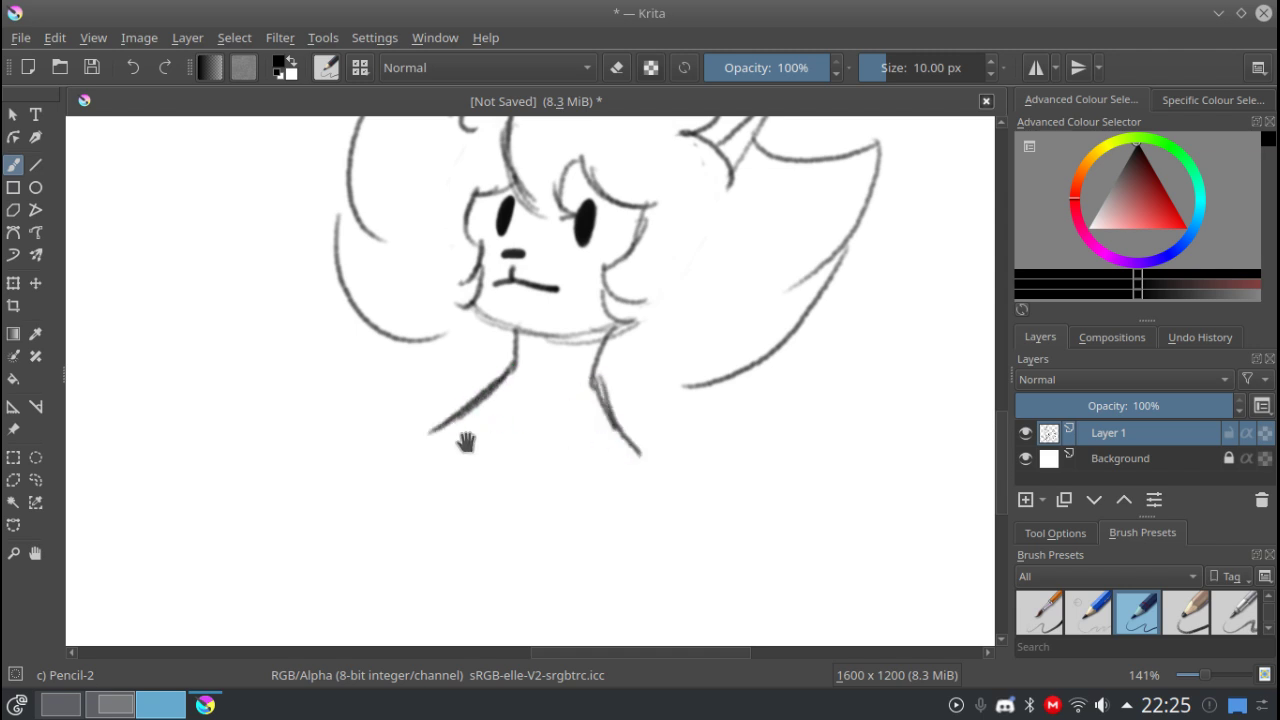
# Draw curved lower hair locks joining the hair on both sides to the neck.
pyautogui.moveTo(463, 443); pyautogui.dragTo(491, 501)
pyautogui.moveTo(434, 400); pyautogui.dragTo(500, 440)
pyautogui.moveTo(727, 451); pyautogui.dragTo(645, 479)
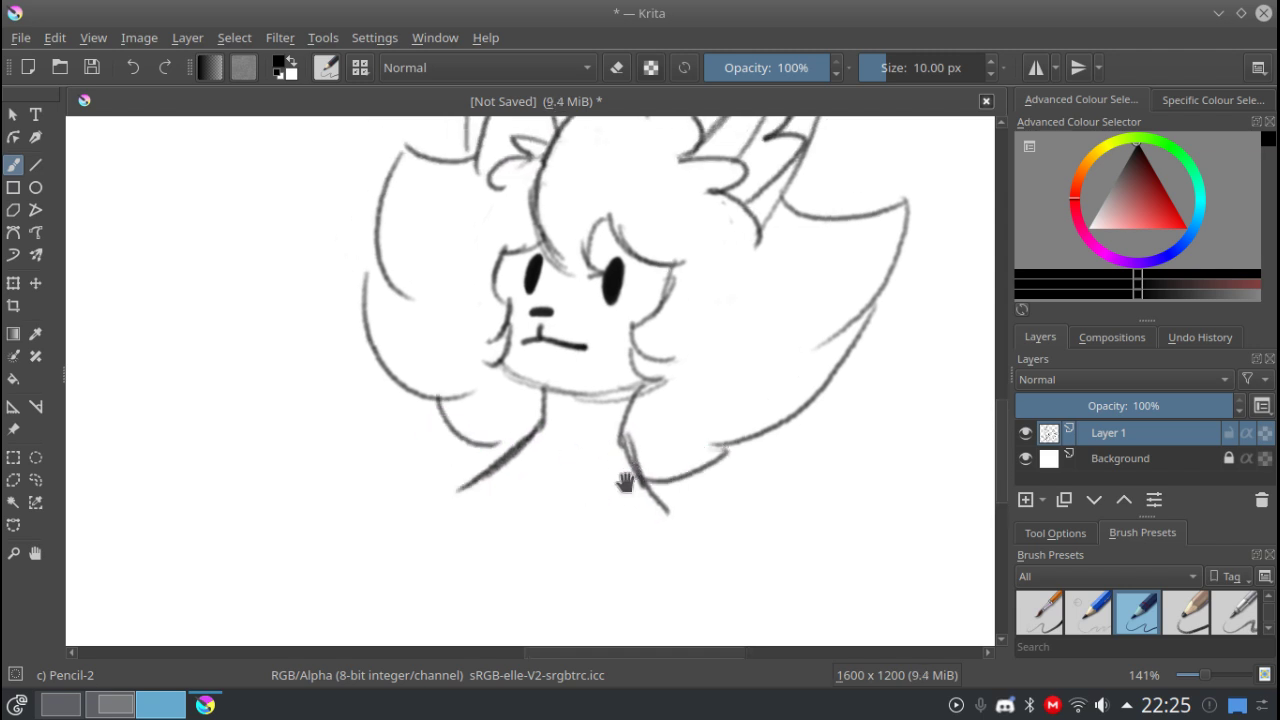
# Handwrite "Trying my" in the empty area to the left of the character.
pyautogui.moveTo(508, 349)
pyautogui.mouseDown()
pyautogui.moveTo(466, 489)
pyautogui.moveTo(591, 483)
pyautogui.mouseUp()
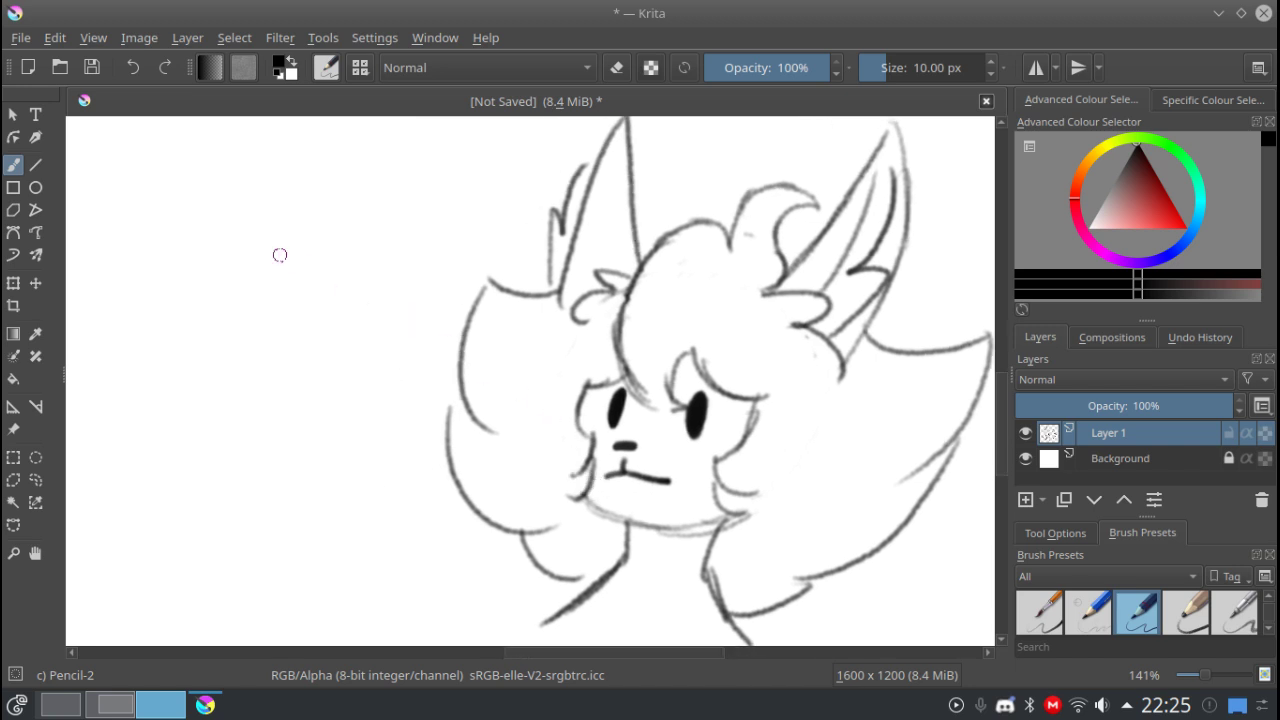
pyautogui.moveTo(103, 237); pyautogui.dragTo(197, 189)
pyautogui.moveTo(155, 207)
pyautogui.mouseDown()
pyautogui.moveTo(113, 231)
pyautogui.moveTo(120, 298)
pyautogui.mouseUp()
pyautogui.moveTo(152, 286)
pyautogui.mouseDown()
pyautogui.moveTo(172, 244)
pyautogui.moveTo(214, 257)
pyautogui.moveTo(218, 280)
pyautogui.mouseUp()
pyautogui.moveTo(232, 234); pyautogui.dragTo(168, 336)
pyautogui.moveTo(238, 258)
pyautogui.mouseDown()
pyautogui.moveTo(251, 243)
pyautogui.moveTo(288, 256)
pyautogui.moveTo(312, 234)
pyautogui.mouseUp()
pyautogui.moveTo(320, 236); pyautogui.dragTo(256, 320)
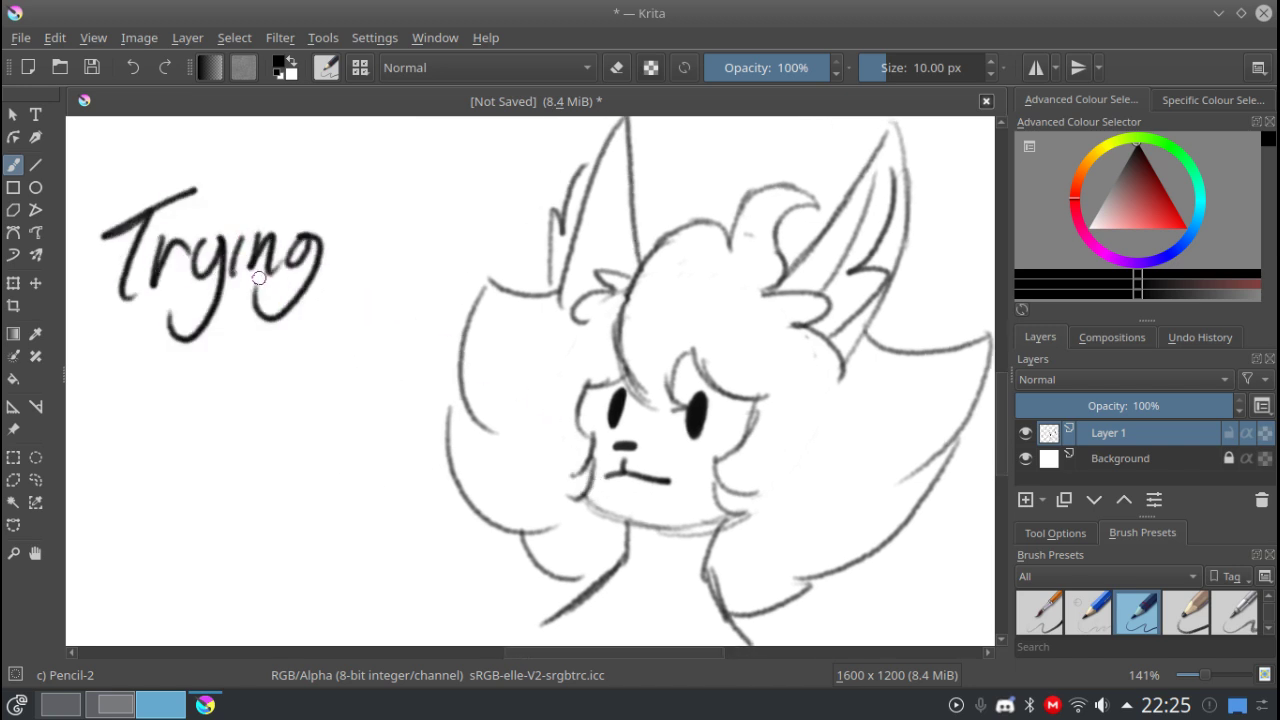
pyautogui.moveTo(360, 268)
pyautogui.mouseDown()
pyautogui.moveTo(409, 262)
pyautogui.moveTo(400, 302)
pyautogui.moveTo(362, 302)
pyautogui.mouseUp()
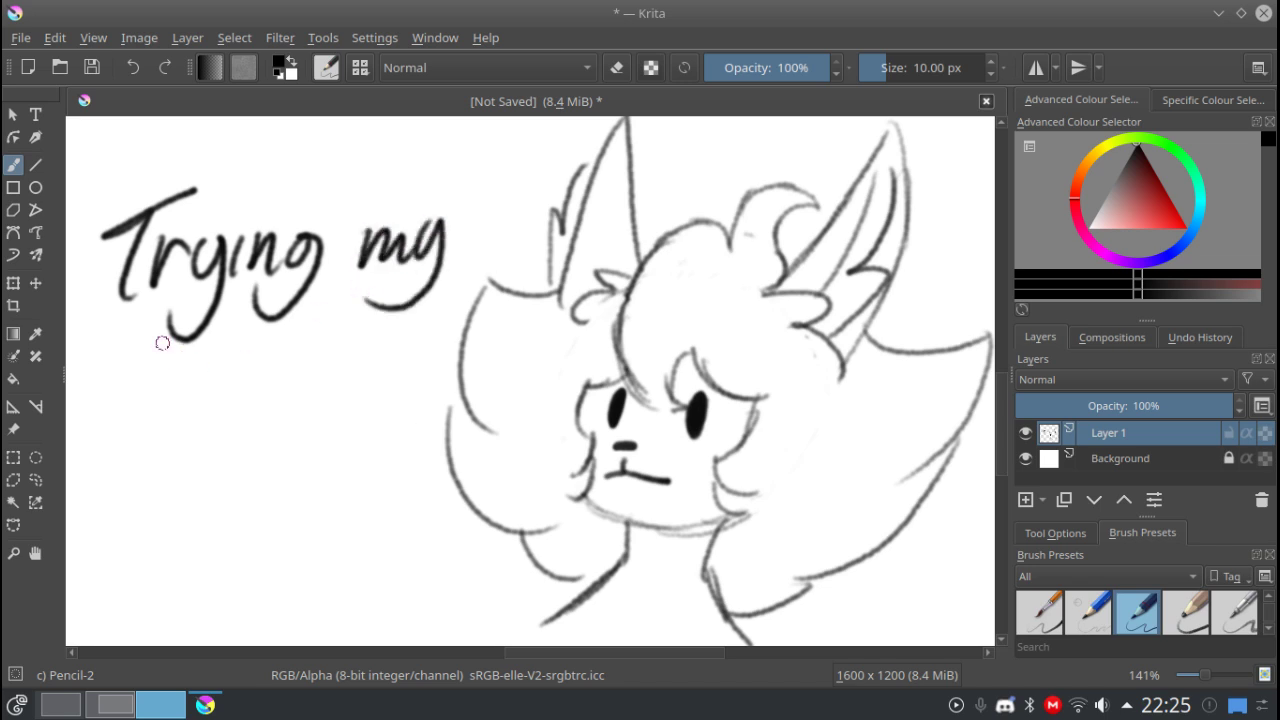
# Handwrite "absolute hardest here." over three lines beneath the first line of text.
pyautogui.moveTo(154, 348)
pyautogui.mouseDown()
pyautogui.moveTo(162, 384)
pyautogui.moveTo(206, 364)
pyautogui.moveTo(213, 378)
pyautogui.moveTo(264, 371)
pyautogui.moveTo(267, 390)
pyautogui.moveTo(280, 320)
pyautogui.moveTo(301, 377)
pyautogui.moveTo(317, 358)
pyautogui.moveTo(378, 382)
pyautogui.mouseUp()
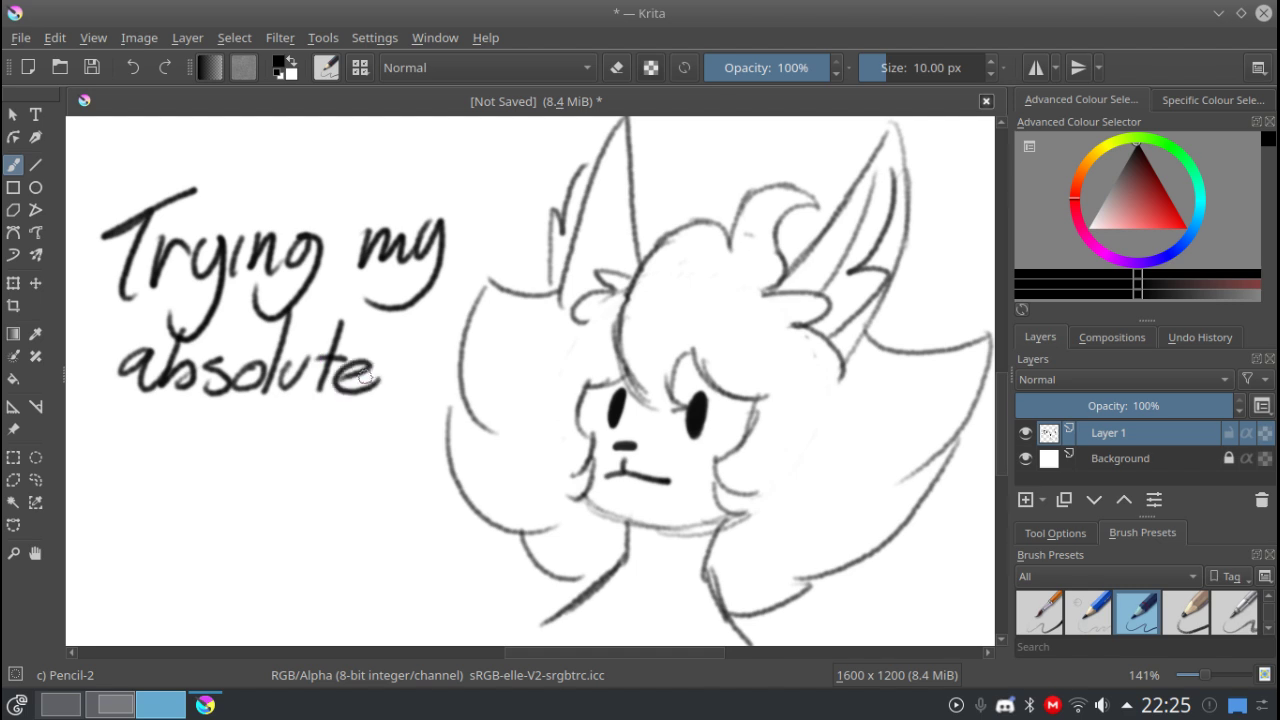
pyautogui.moveTo(114, 429)
pyautogui.mouseDown()
pyautogui.moveTo(142, 470)
pyautogui.moveTo(222, 450)
pyautogui.moveTo(267, 420)
pyautogui.moveTo(291, 473)
pyautogui.moveTo(308, 472)
pyautogui.moveTo(351, 403)
pyautogui.moveTo(361, 421)
pyautogui.mouseUp()
pyautogui.moveTo(203, 506)
pyautogui.mouseDown()
pyautogui.moveTo(190, 575)
pyautogui.moveTo(220, 575)
pyautogui.mouseUp()
pyautogui.moveTo(242, 558)
pyautogui.mouseDown()
pyautogui.moveTo(262, 545)
pyautogui.moveTo(270, 572)
pyautogui.mouseUp()
pyautogui.moveTo(276, 568); pyautogui.dragTo(308, 540)
pyautogui.moveTo(306, 557); pyautogui.dragTo(349, 566)
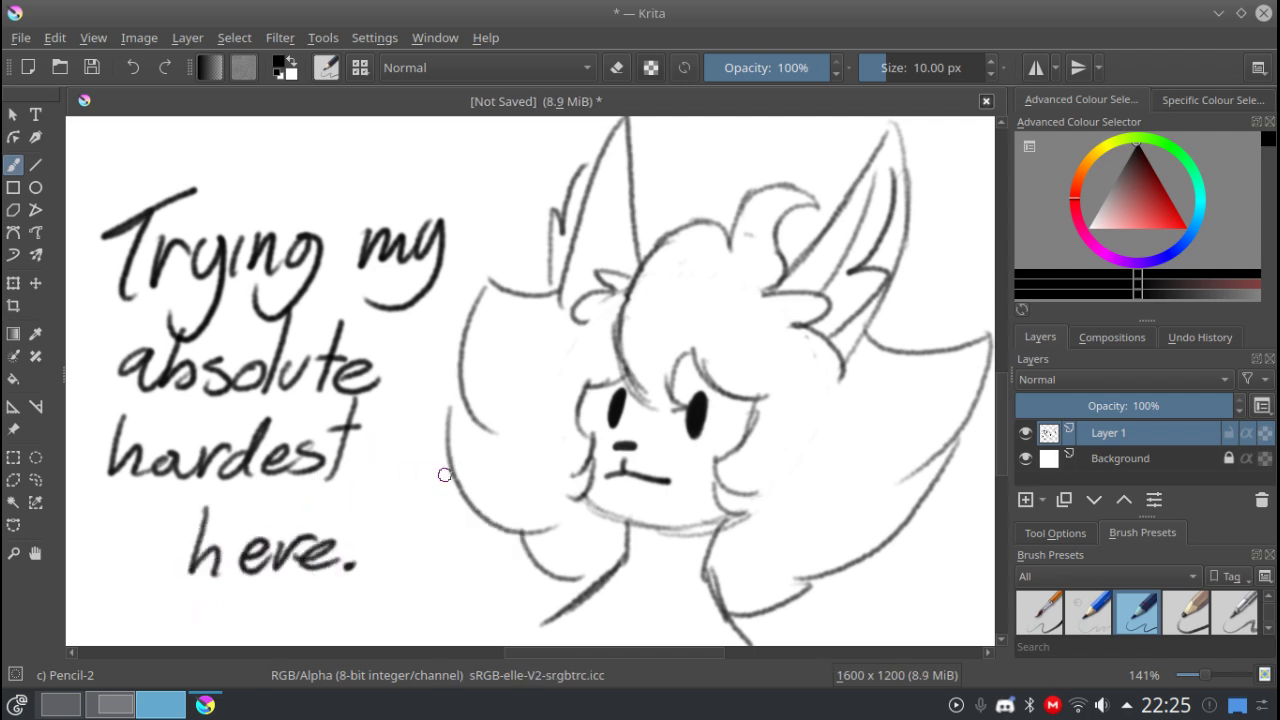
# Move the layer with the character and text toward the canvas's lower-right corner and return to the brush.
pyautogui.keyDown('ctrl'); pyautogui.scroll(-5, 444, 475); pyautogui.keyUp('ctrl')
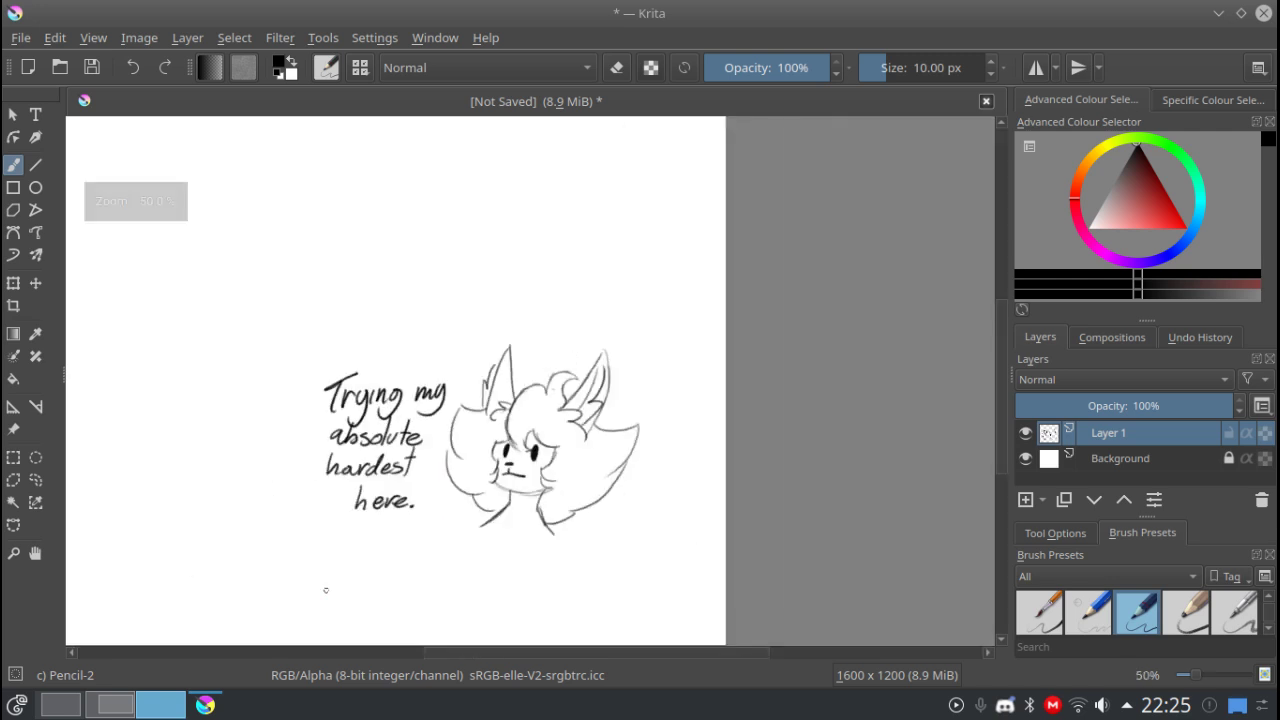
pyautogui.moveTo(284, 512)
pyautogui.mouseDown()
pyautogui.moveTo(389, 520)
pyautogui.moveTo(397, 449)
pyautogui.moveTo(349, 397)
pyautogui.mouseUp()
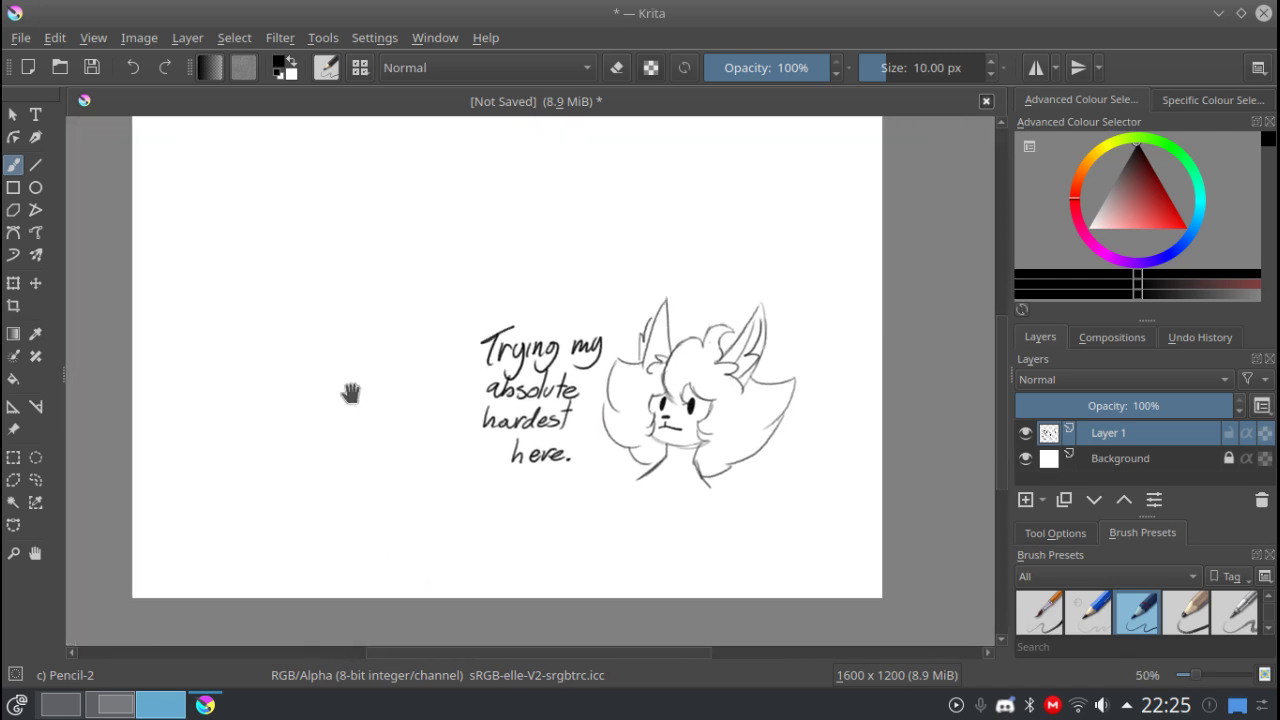
pyautogui.press('t')
pyautogui.moveTo(605, 358)
pyautogui.mouseDown()
pyautogui.moveTo(628, 427)
pyautogui.moveTo(688, 469)
pyautogui.mouseUp()
pyautogui.moveTo(411, 410); pyautogui.dragTo(472, 483)
pyautogui.press('b')
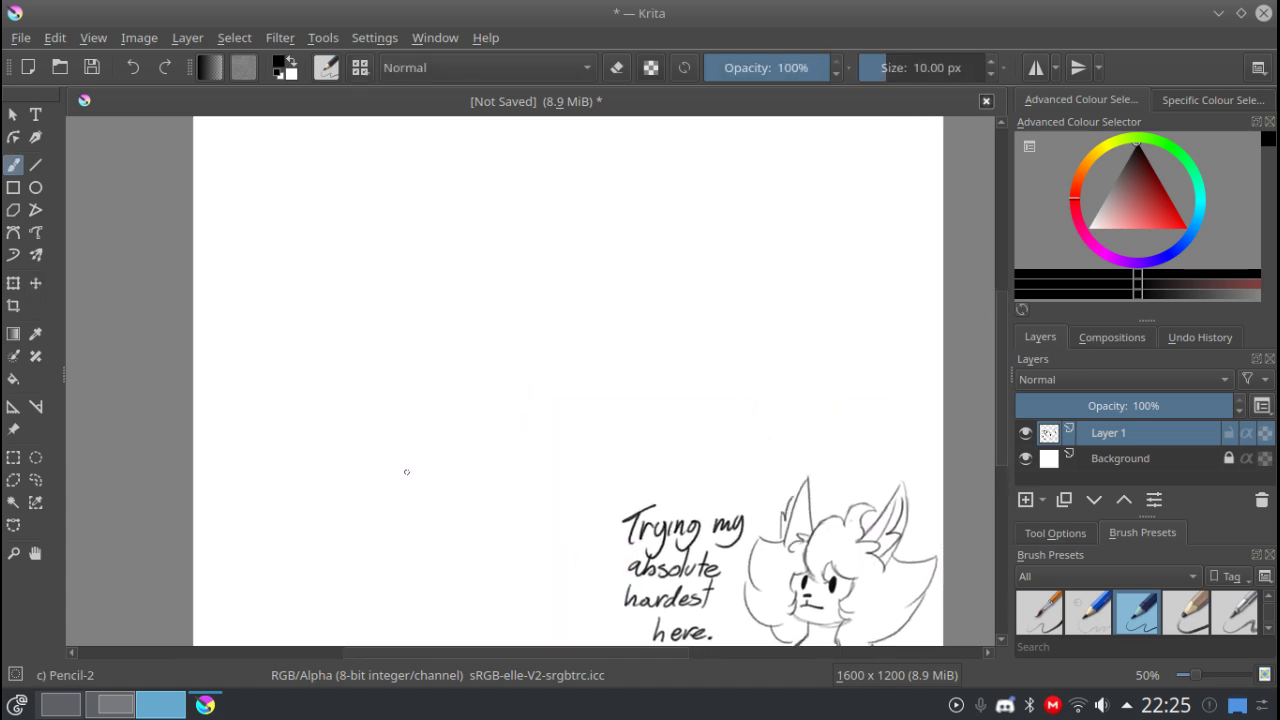
# Switch to the virtual desktop with the browser to check the YouTube live dashboard.
pyautogui.hotkey('ctrl', 'F8')
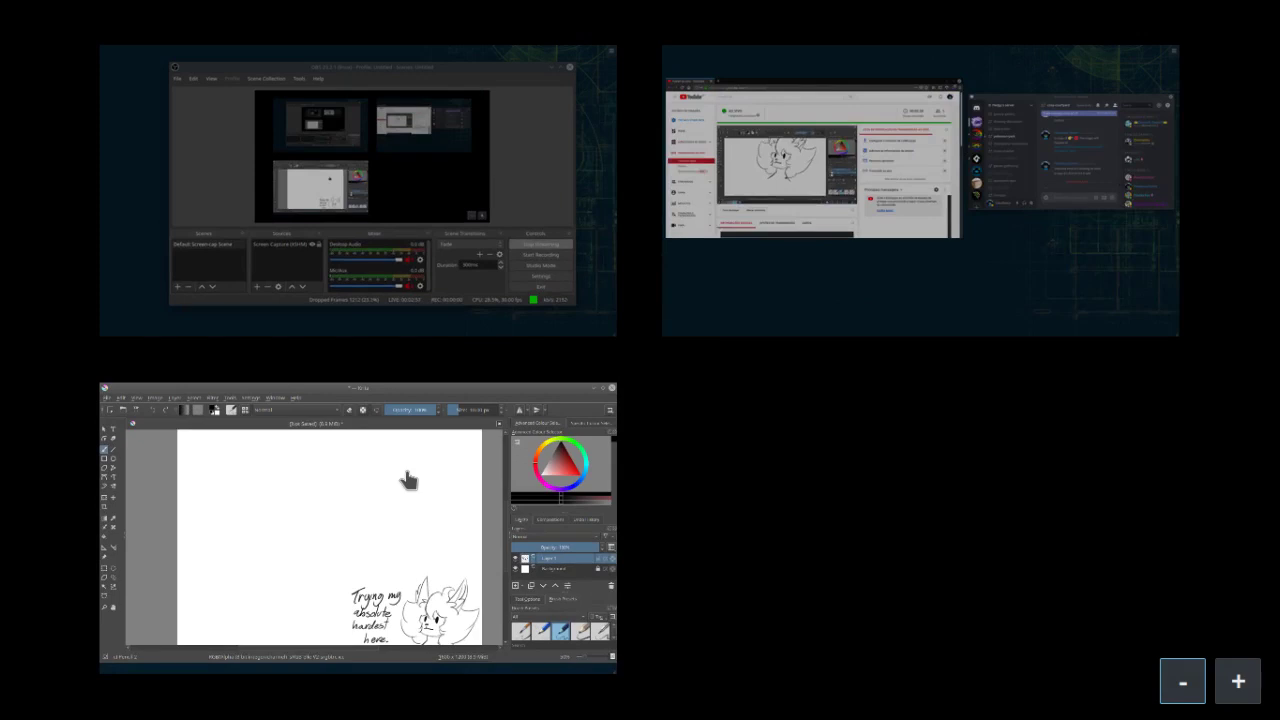
pyautogui.click(969, 249)
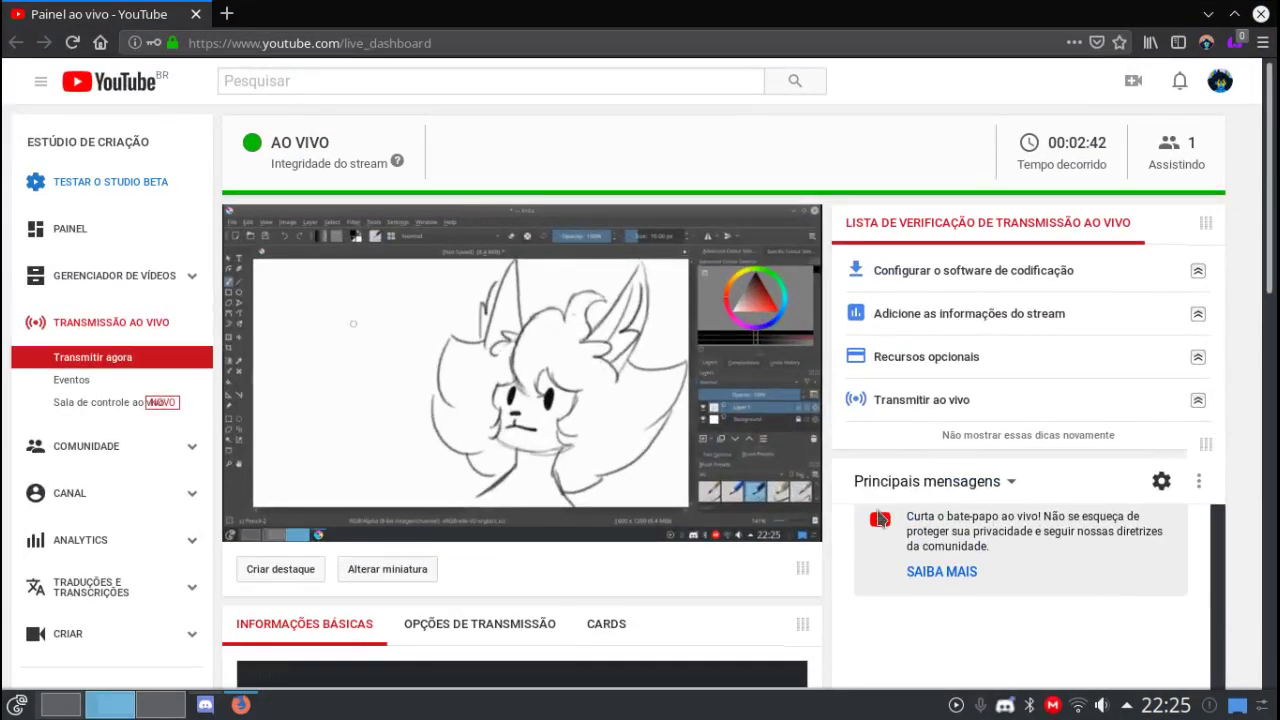
# Switch to Discord, maximize it and post "i mean it looks like it's up :x" in the #cosy-courtyard channel.
pyautogui.hotkey('alt', 'Tab')
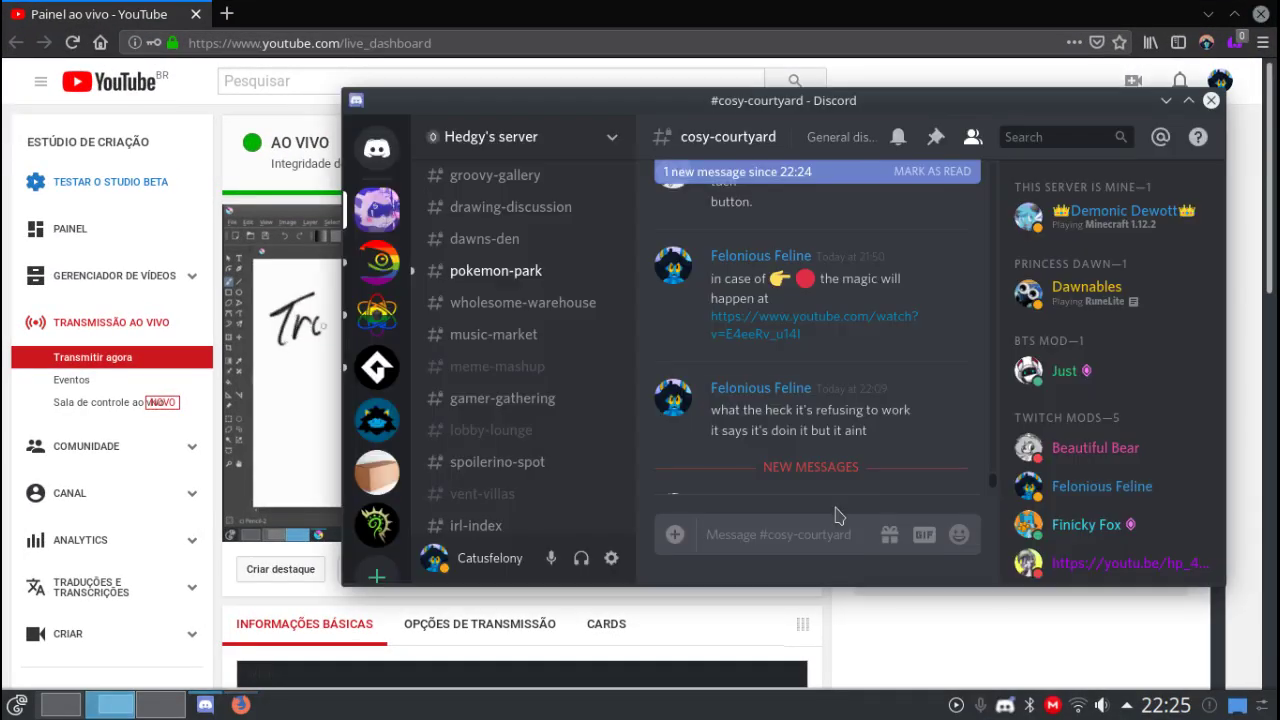
pyautogui.scroll(-1, 863, 372)
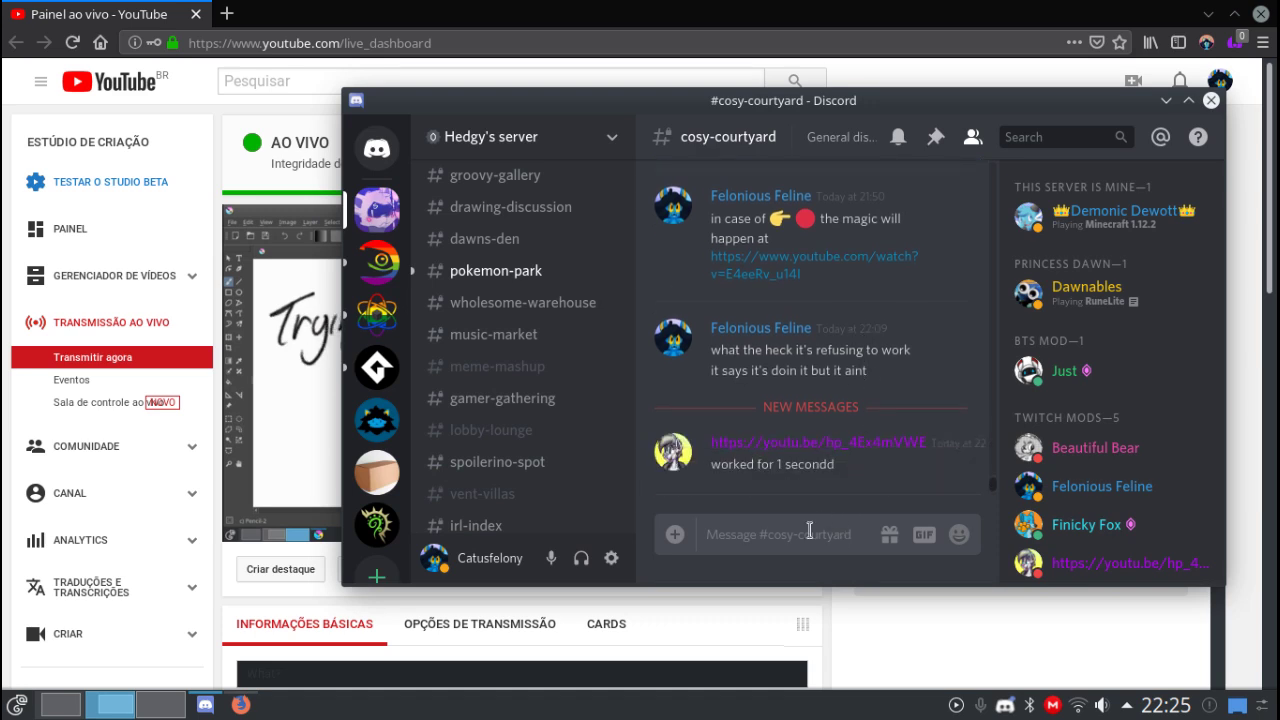
pyautogui.press('super+Up')
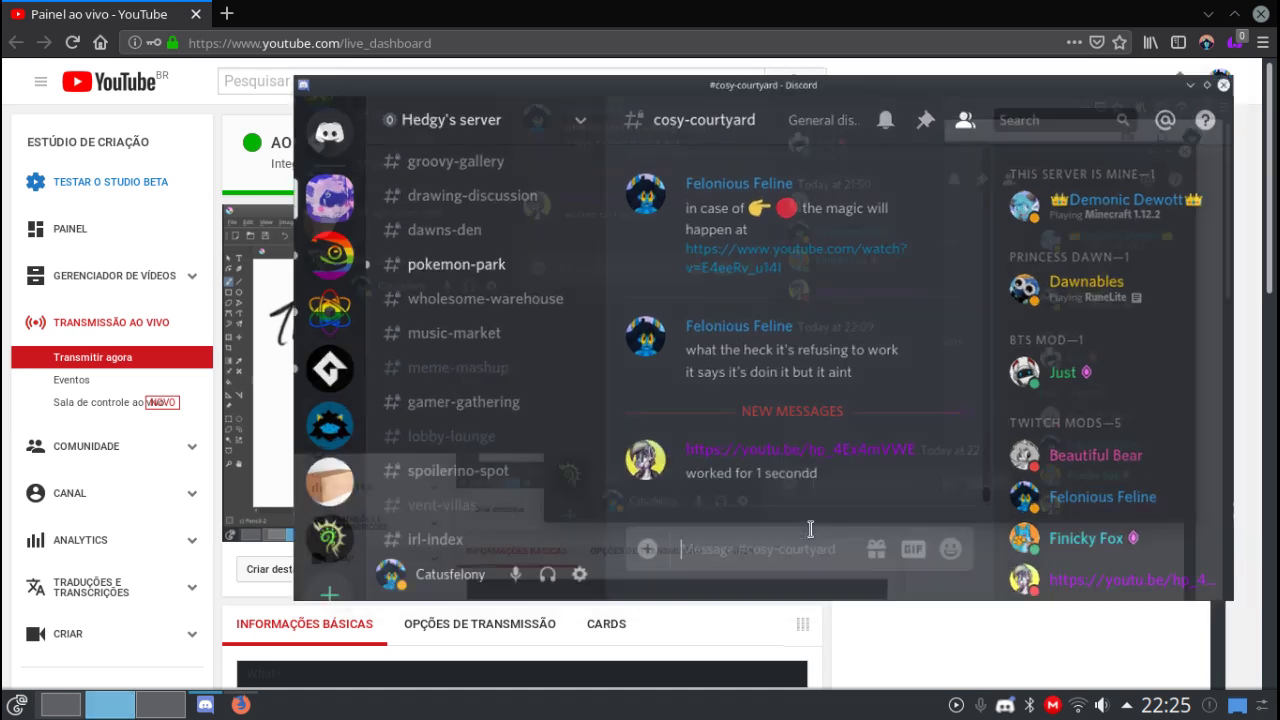
pyautogui.write("i mean it looks like it's up")
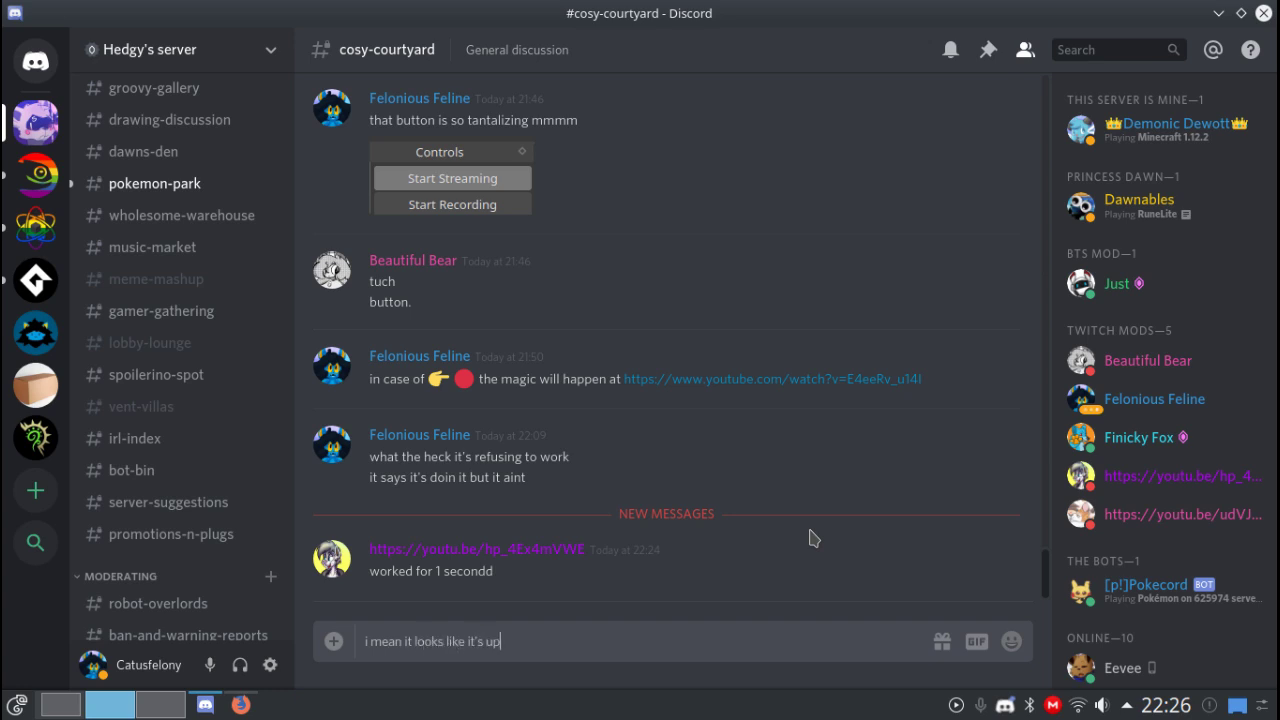
pyautogui.write(' :x')
pyautogui.press('Return')
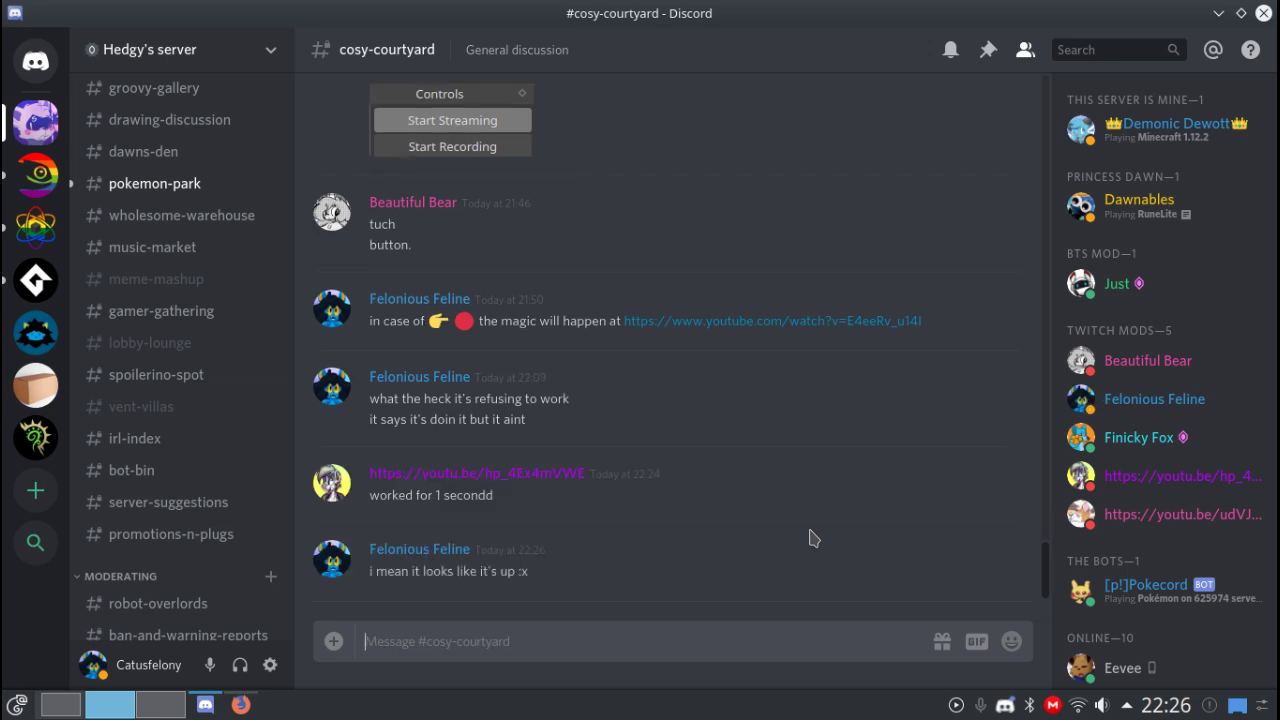
# Return to Krita and sketch a new character's pointed ear and back hair tufts in the empty canvas area at 100% zoom.
pyautogui.hotkey('ctrl', 'F8')
pyautogui.click(249, 523)
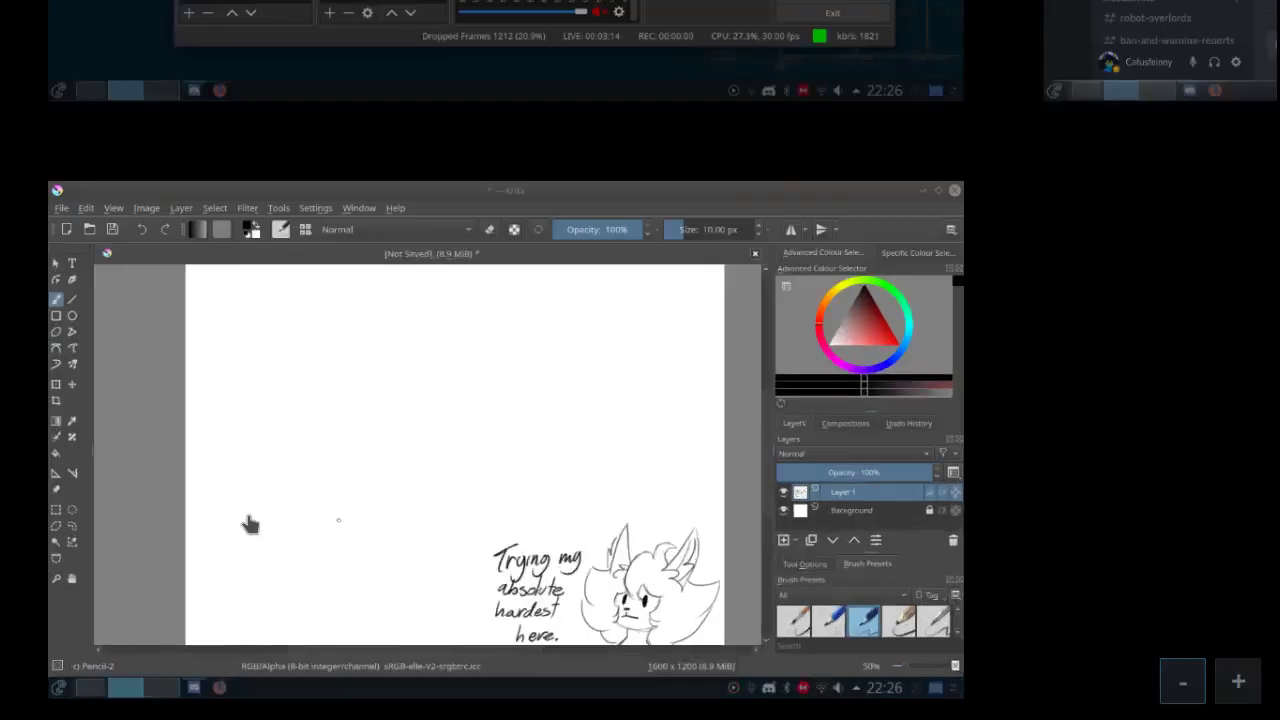
pyautogui.press('1')
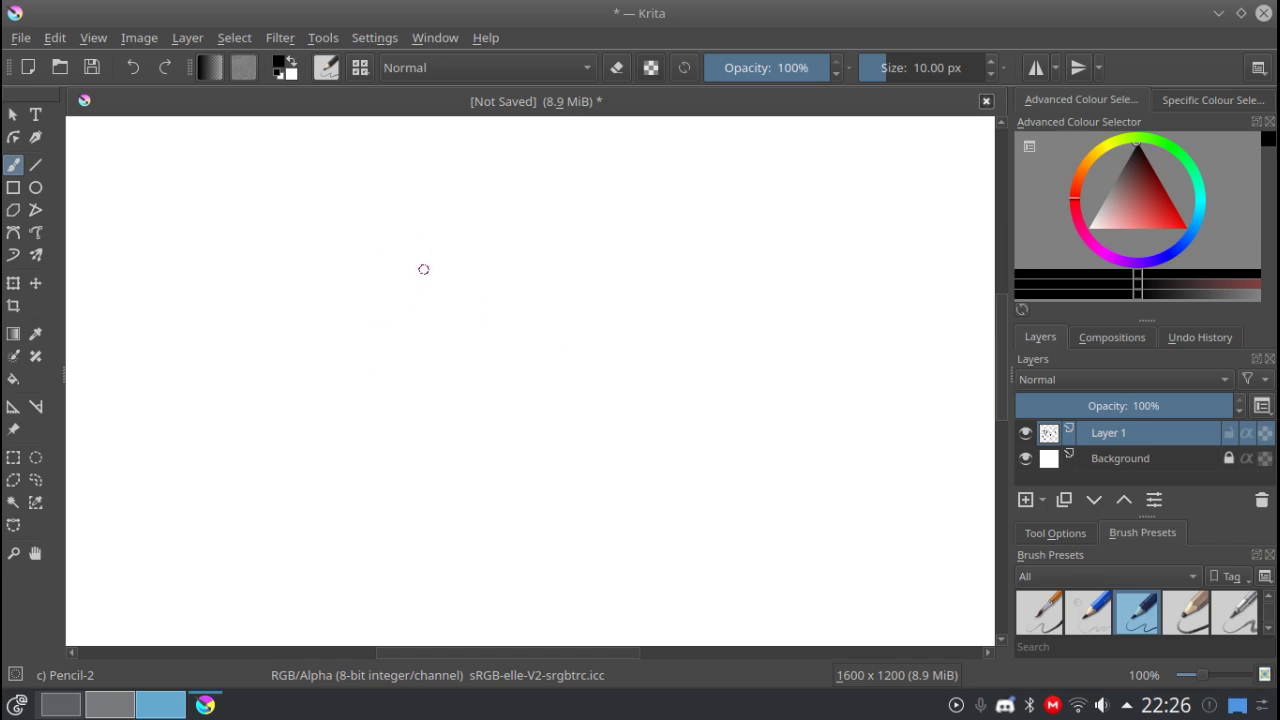
pyautogui.moveTo(426, 265)
pyautogui.mouseDown()
pyautogui.moveTo(407, 181)
pyautogui.moveTo(369, 214)
pyautogui.moveTo(357, 287)
pyautogui.moveTo(388, 333)
pyautogui.moveTo(443, 253)
pyautogui.mouseUp()
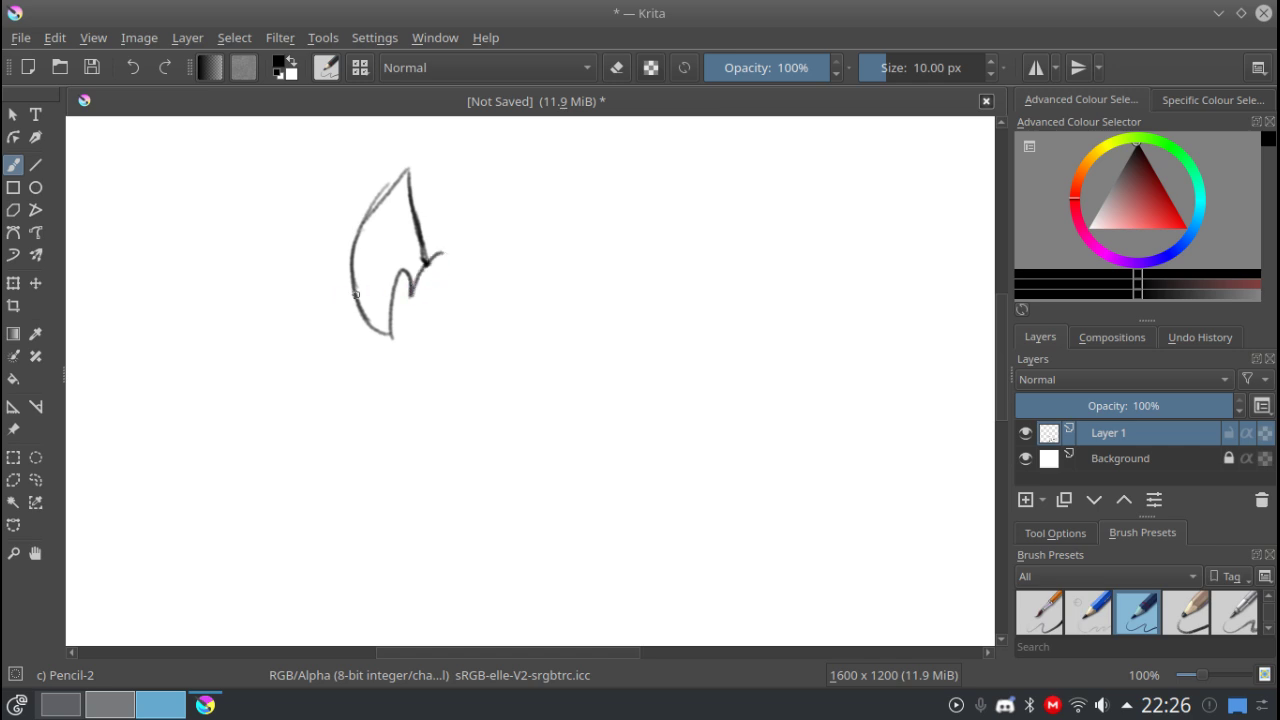
pyautogui.moveTo(355, 292)
pyautogui.mouseDown()
pyautogui.moveTo(273, 345)
pyautogui.moveTo(335, 409)
pyautogui.mouseUp()
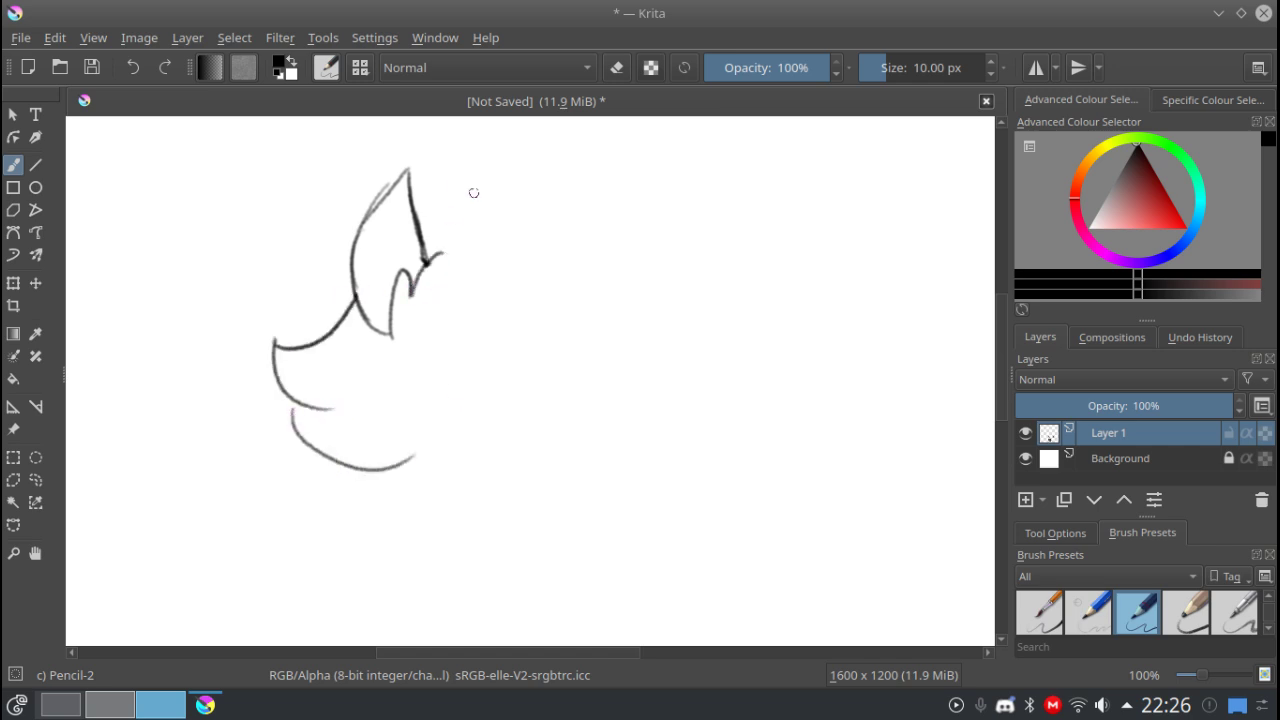
# Sketch the curled forelock, eye and side-profile muzzle with a dark nose and frowning mouth.
pyautogui.moveTo(424, 250)
pyautogui.mouseDown()
pyautogui.moveTo(458, 190)
pyautogui.moveTo(486, 229)
pyautogui.moveTo(586, 284)
pyautogui.moveTo(443, 353)
pyautogui.mouseUp()
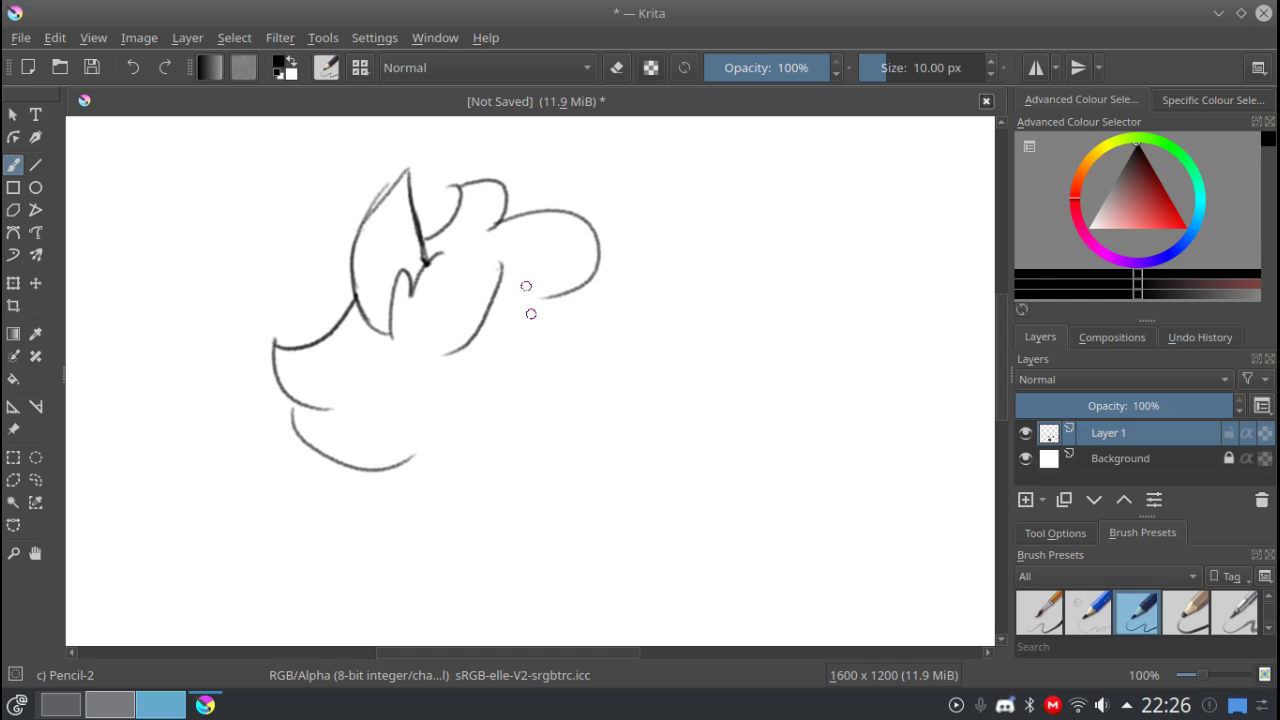
pyautogui.moveTo(501, 266)
pyautogui.mouseDown()
pyautogui.moveTo(535, 297)
pyautogui.moveTo(506, 374)
pyautogui.moveTo(533, 352)
pyautogui.mouseUp()
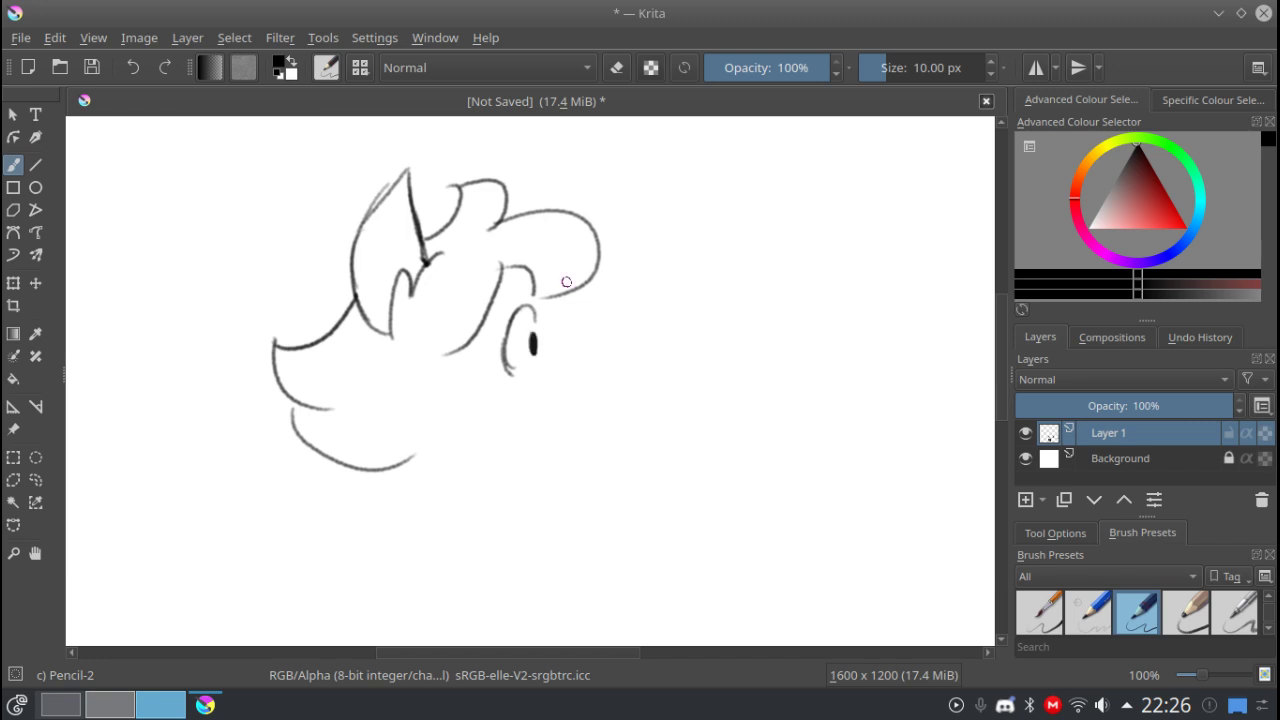
pyautogui.moveTo(572, 291); pyautogui.dragTo(605, 336)
pyautogui.moveTo(604, 342); pyautogui.dragTo(542, 420)
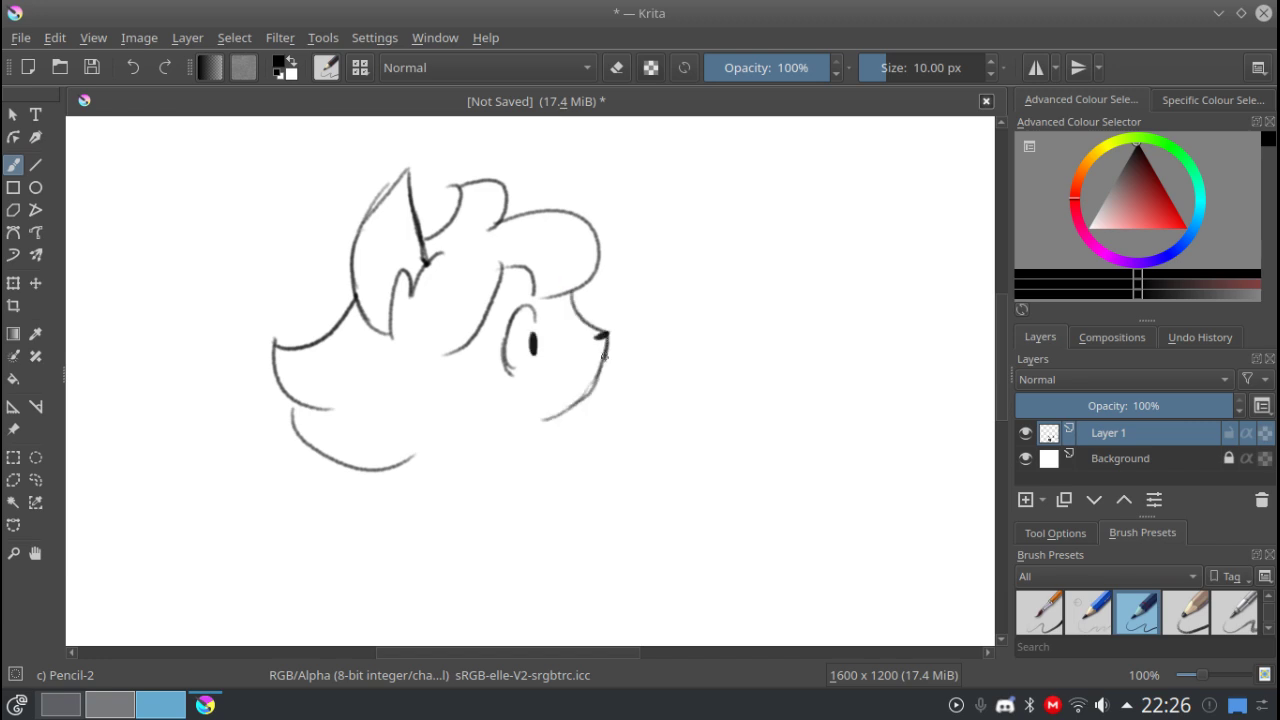
pyautogui.moveTo(596, 365); pyautogui.dragTo(572, 372)
# Add the cheek fur tufts below the hair and two short neck lines.
pyautogui.moveTo(446, 352)
pyautogui.mouseDown()
pyautogui.moveTo(526, 384)
pyautogui.moveTo(466, 430)
pyautogui.mouseUp()
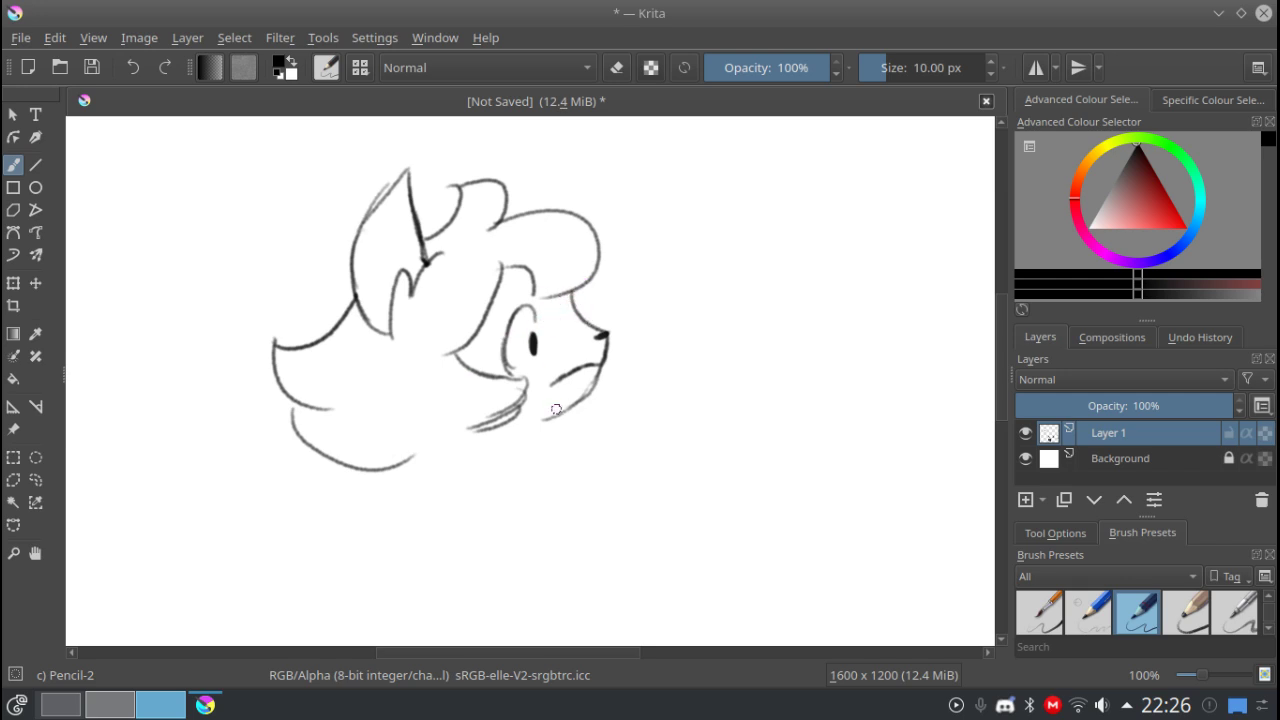
pyautogui.moveTo(546, 416); pyautogui.dragTo(540, 468)
pyautogui.moveTo(468, 438); pyautogui.dragTo(477, 478)
# Select the eye with a freehand outline, shift it slightly toward the nose, deselect and return to the brush.
pyautogui.click(35, 479)
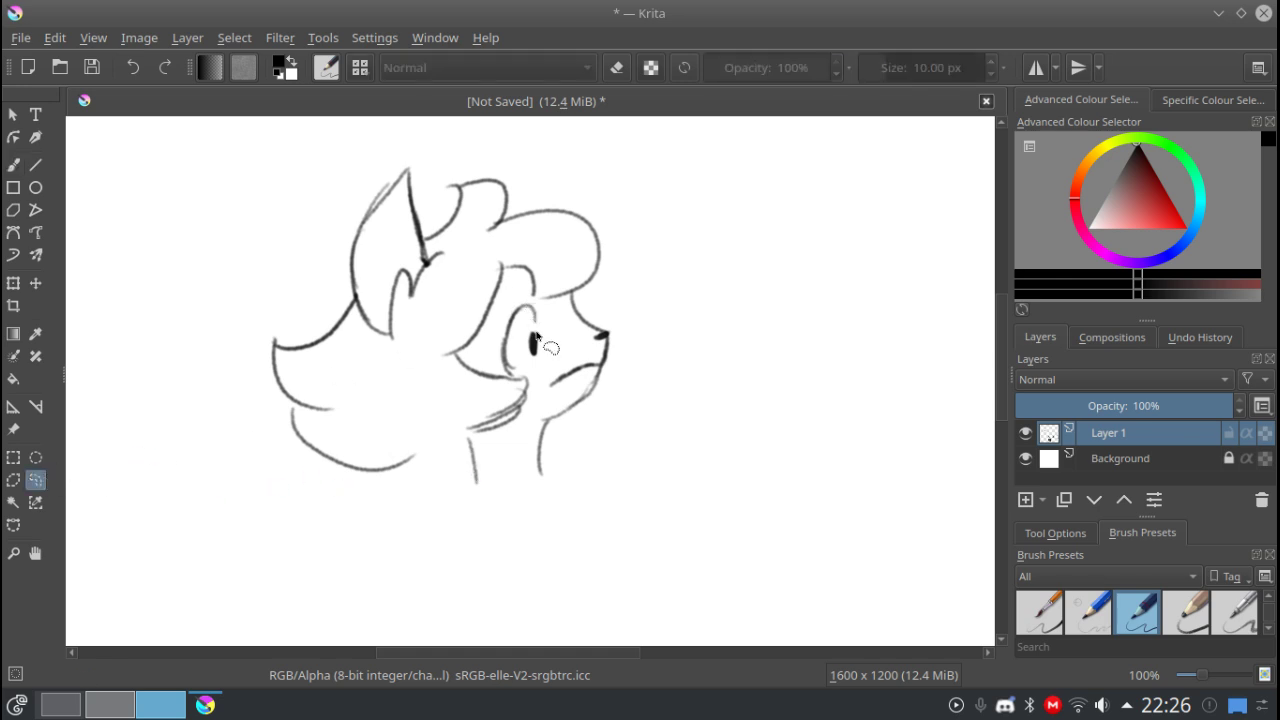
pyautogui.moveTo(546, 325)
pyautogui.mouseDown()
pyautogui.moveTo(512, 296)
pyautogui.moveTo(487, 360)
pyautogui.moveTo(522, 376)
pyautogui.moveTo(548, 365)
pyautogui.moveTo(547, 335)
pyautogui.moveTo(520, 344)
pyautogui.moveTo(531, 347)
pyautogui.mouseUp()
pyautogui.press('t')
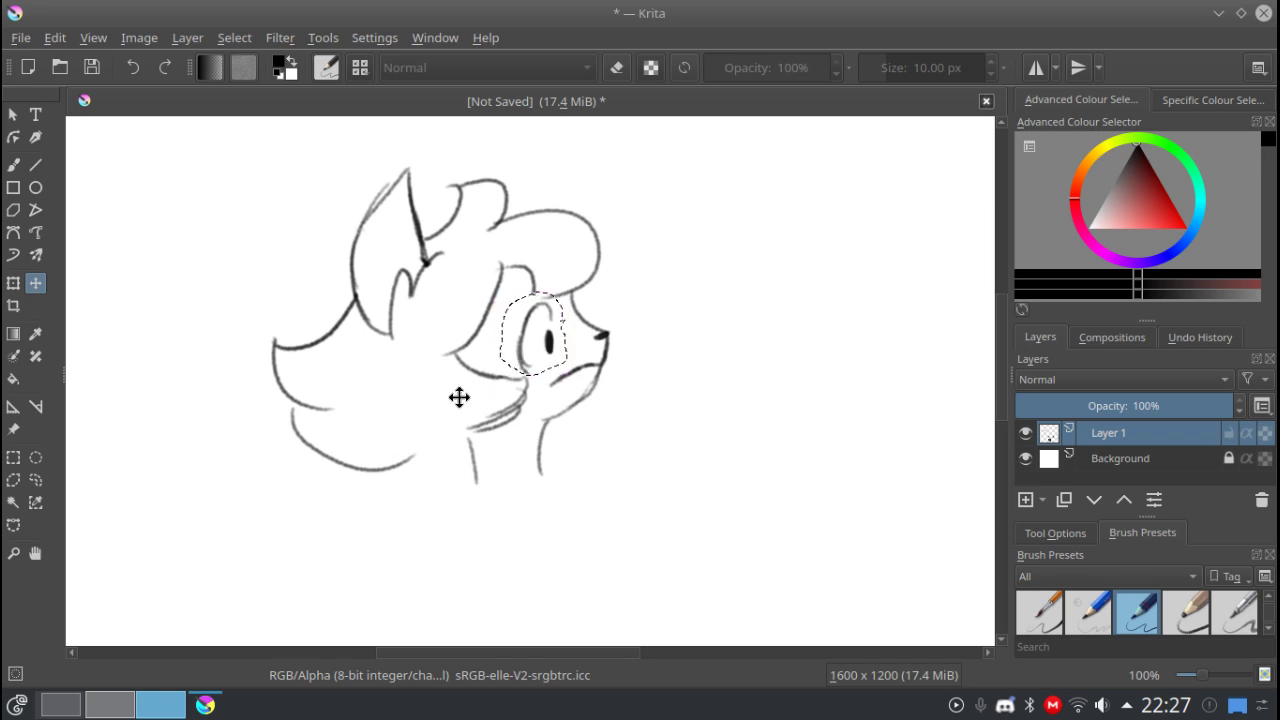
pyautogui.hotkey('ctrl', 'shift', 'a')
pyautogui.press('b')
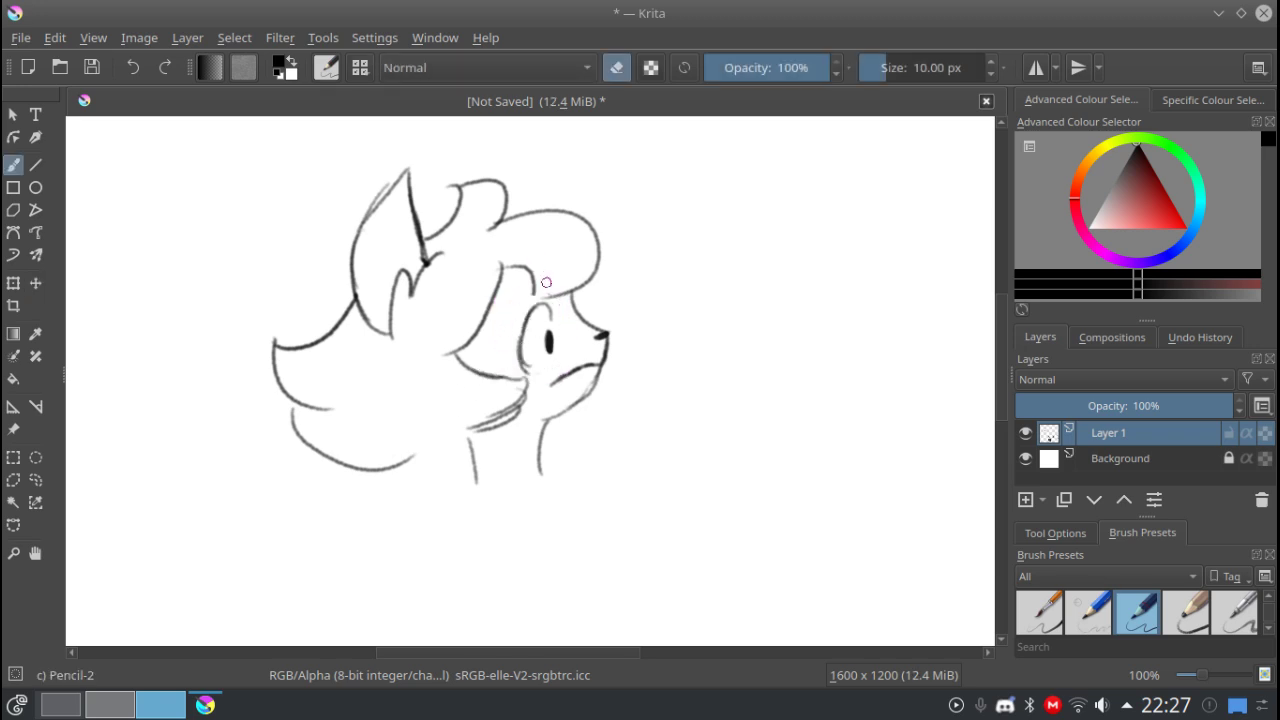
# Clean up the lines between the forelock and the moved eye.
pyautogui.press('e')
pyautogui.moveTo(529, 298); pyautogui.dragTo(556, 296)
pyautogui.moveTo(480, 409); pyautogui.dragTo(500, 398)
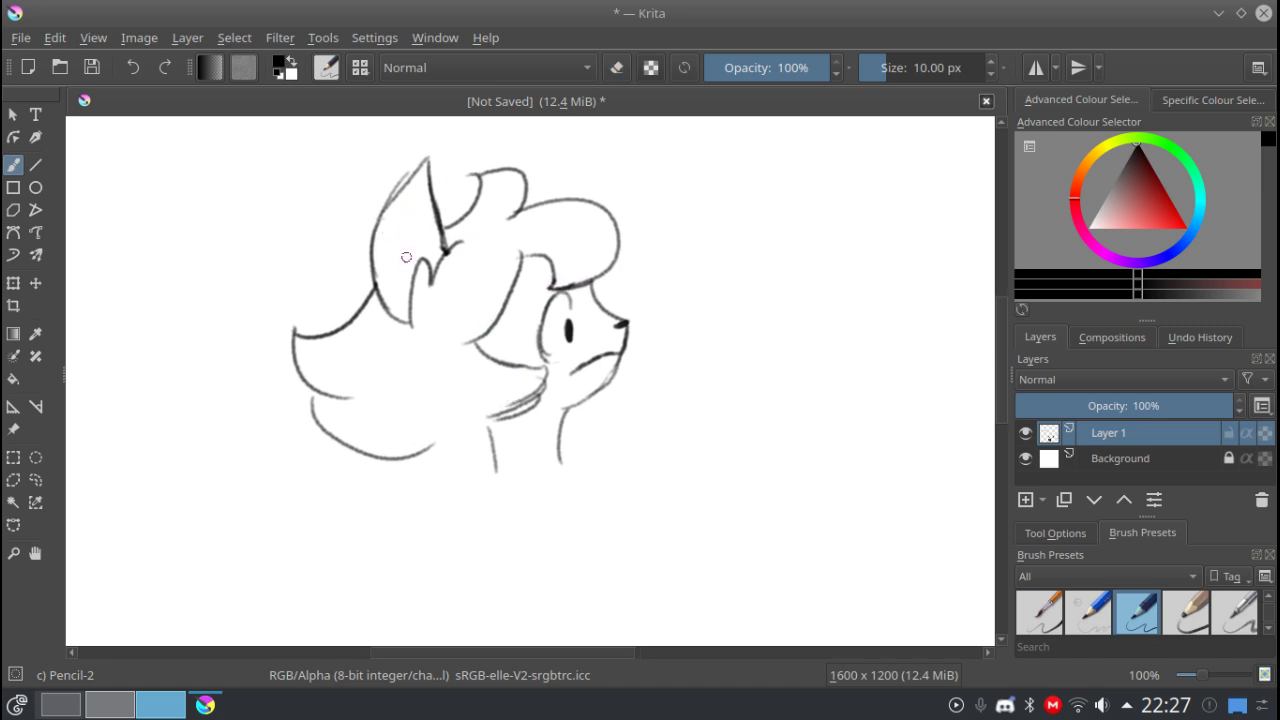
# Add inner fur to the ear, sketch the far ear, a lower hair tuft and the start of the back line.
pyautogui.moveTo(407, 191)
pyautogui.mouseDown()
pyautogui.moveTo(424, 252)
pyautogui.moveTo(440, 262)
pyautogui.mouseUp()
pyautogui.moveTo(430, 236)
pyautogui.mouseDown()
pyautogui.moveTo(409, 193)
pyautogui.moveTo(452, 158)
pyautogui.moveTo(434, 193)
pyautogui.mouseUp()
pyautogui.moveTo(443, 408); pyautogui.dragTo(414, 362)
pyautogui.moveTo(394, 407)
pyautogui.mouseDown()
pyautogui.moveTo(458, 398)
pyautogui.moveTo(485, 437)
pyautogui.moveTo(472, 417)
pyautogui.moveTo(448, 446)
pyautogui.moveTo(459, 434)
pyautogui.moveTo(428, 502)
pyautogui.mouseUp()
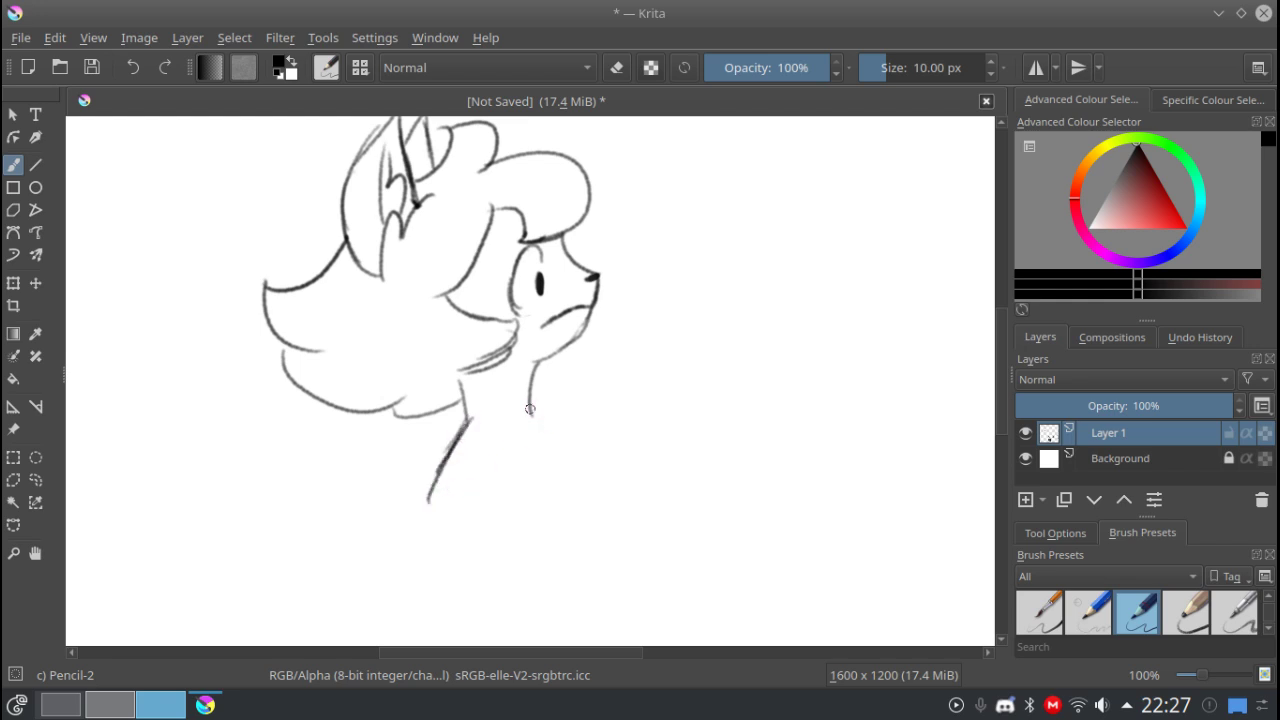
pyautogui.moveTo(530, 409); pyautogui.dragTo(550, 424)
pyautogui.scroll(-2, 562, 367)
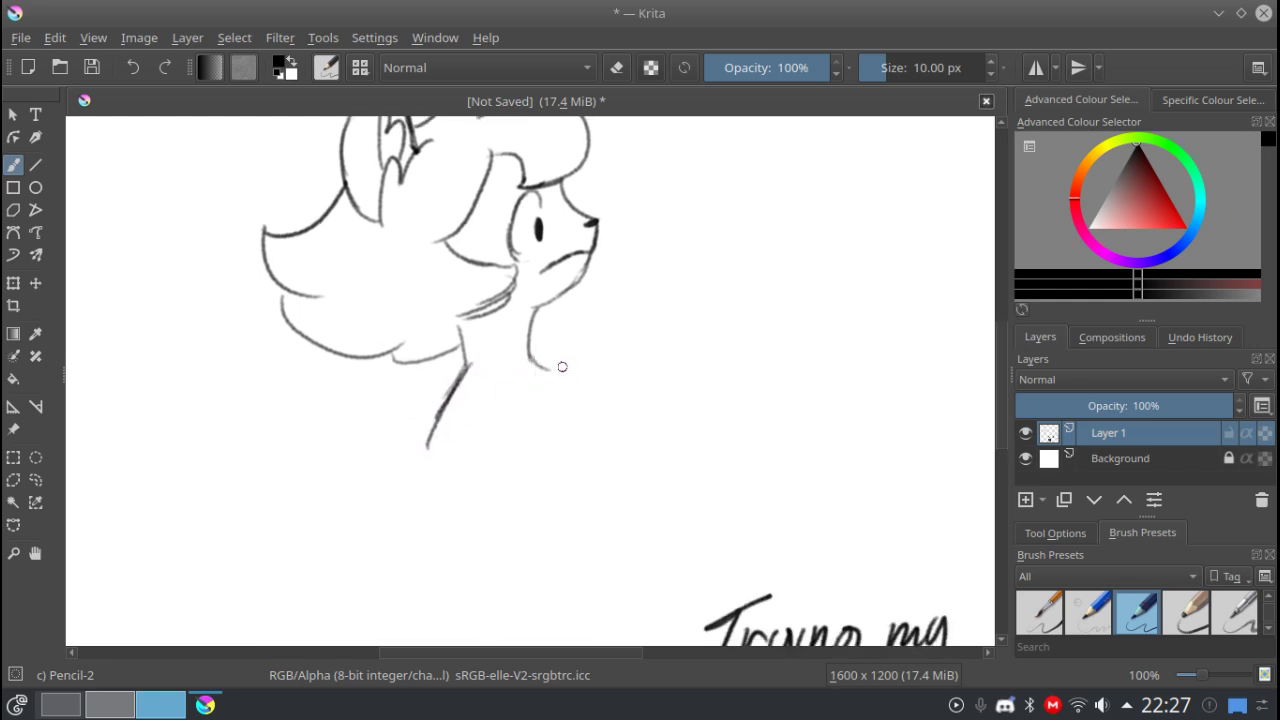
pyautogui.hotkey('ctrl', 'z')
# Select the new character with a rectangle, move it toward the canvas's upper-left corner, deselect and return to the brush.
pyautogui.moveTo(508, 366); pyautogui.dragTo(526, 485)
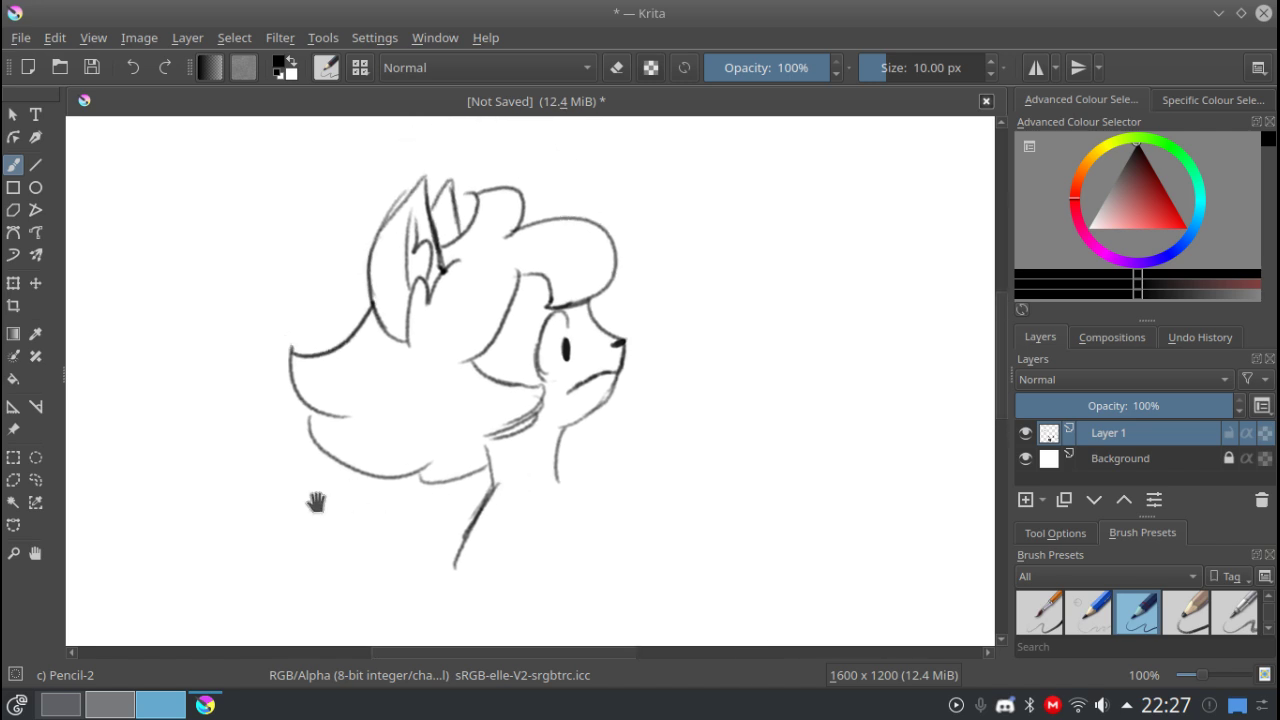
pyautogui.hotkey('ctrl', 'r')
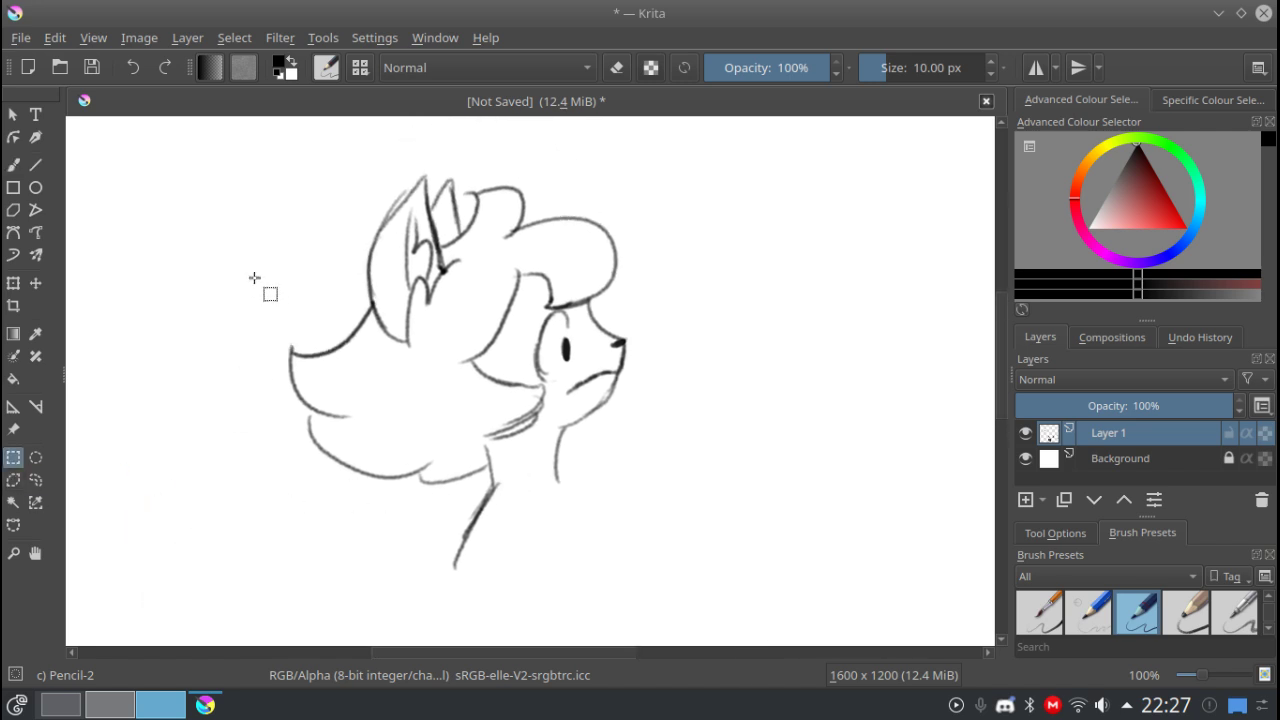
pyautogui.moveTo(230, 157)
pyautogui.mouseDown()
pyautogui.moveTo(567, 458)
pyautogui.moveTo(704, 620)
pyautogui.moveTo(697, 629)
pyautogui.mouseUp()
pyautogui.press('t')
pyautogui.moveTo(423, 434)
pyautogui.mouseDown()
pyautogui.moveTo(391, 291)
pyautogui.moveTo(389, 457)
pyautogui.moveTo(434, 403)
pyautogui.moveTo(420, 300)
pyautogui.moveTo(441, 460)
pyautogui.moveTo(423, 426)
pyautogui.moveTo(400, 446)
pyautogui.moveTo(405, 415)
pyautogui.mouseUp()
pyautogui.hotkey('ctrl', 'shift', 'a')
pyautogui.press('b')
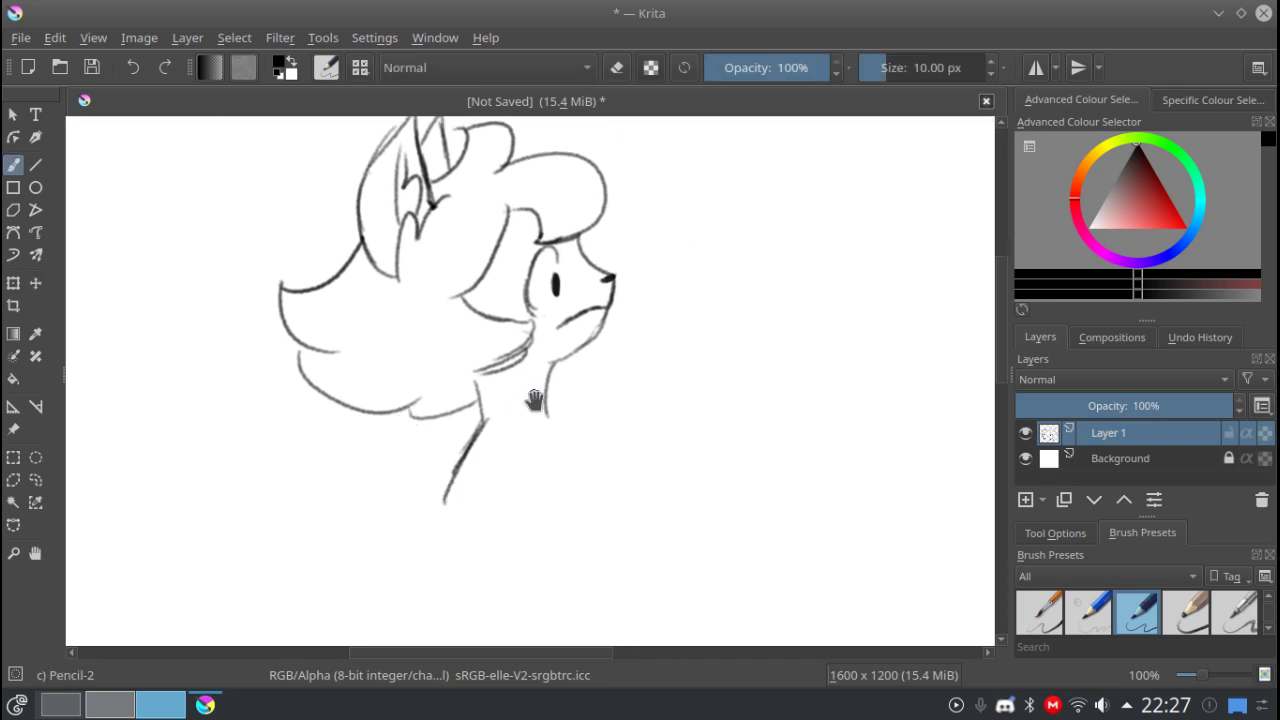
# Draw the near arm as a long narrow loop, the chest line down from the neck, and a short line beneath the arm.
pyautogui.moveTo(535, 400)
pyautogui.mouseDown()
pyautogui.moveTo(524, 361)
pyautogui.moveTo(547, 343)
pyautogui.mouseUp()
pyautogui.moveTo(437, 400)
pyautogui.mouseDown()
pyautogui.moveTo(400, 504)
pyautogui.moveTo(408, 545)
pyautogui.moveTo(458, 496)
pyautogui.moveTo(539, 322)
pyautogui.moveTo(556, 405)
pyautogui.mouseUp()
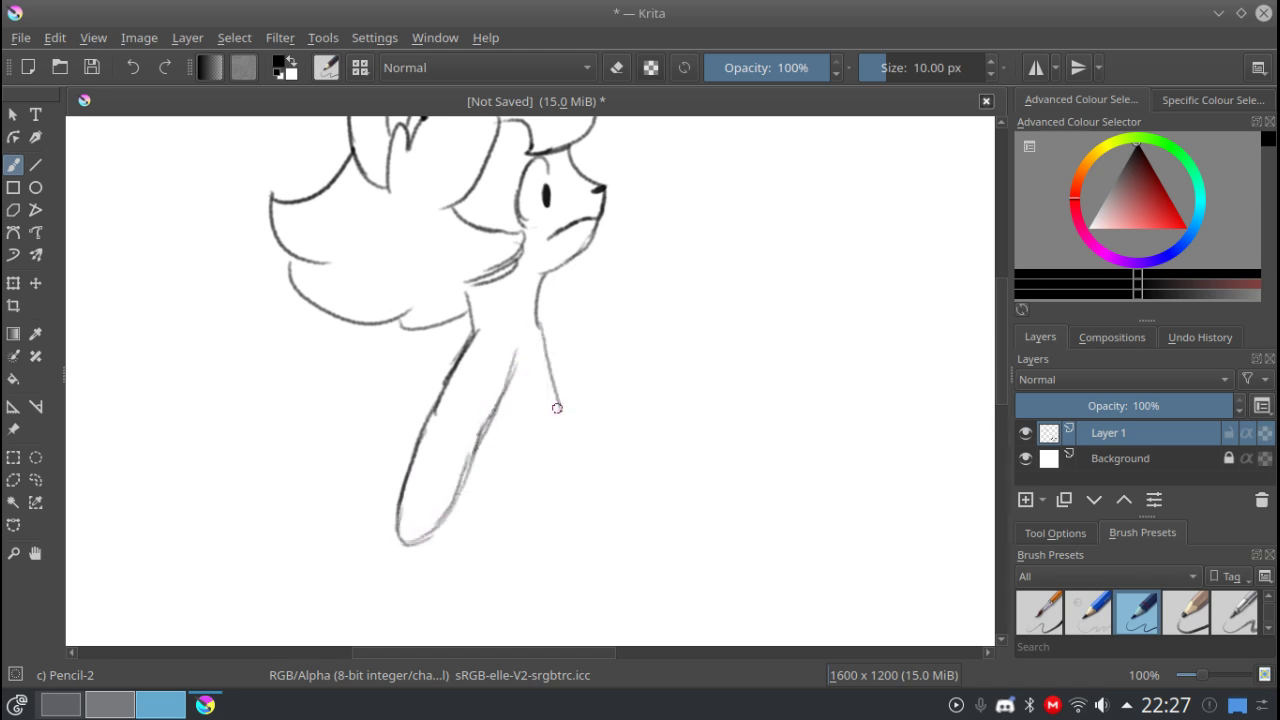
pyautogui.scroll(-2, 532, 384)
pyautogui.moveTo(562, 326); pyautogui.dragTo(552, 420)
pyautogui.moveTo(564, 353); pyautogui.dragTo(550, 440)
pyautogui.moveTo(525, 424); pyautogui.dragTo(501, 537)
pyautogui.moveTo(484, 425)
pyautogui.mouseDown()
pyautogui.moveTo(477, 473)
pyautogui.moveTo(420, 514)
pyautogui.moveTo(437, 434)
pyautogui.mouseUp()
pyautogui.moveTo(400, 500); pyautogui.dragTo(425, 393)
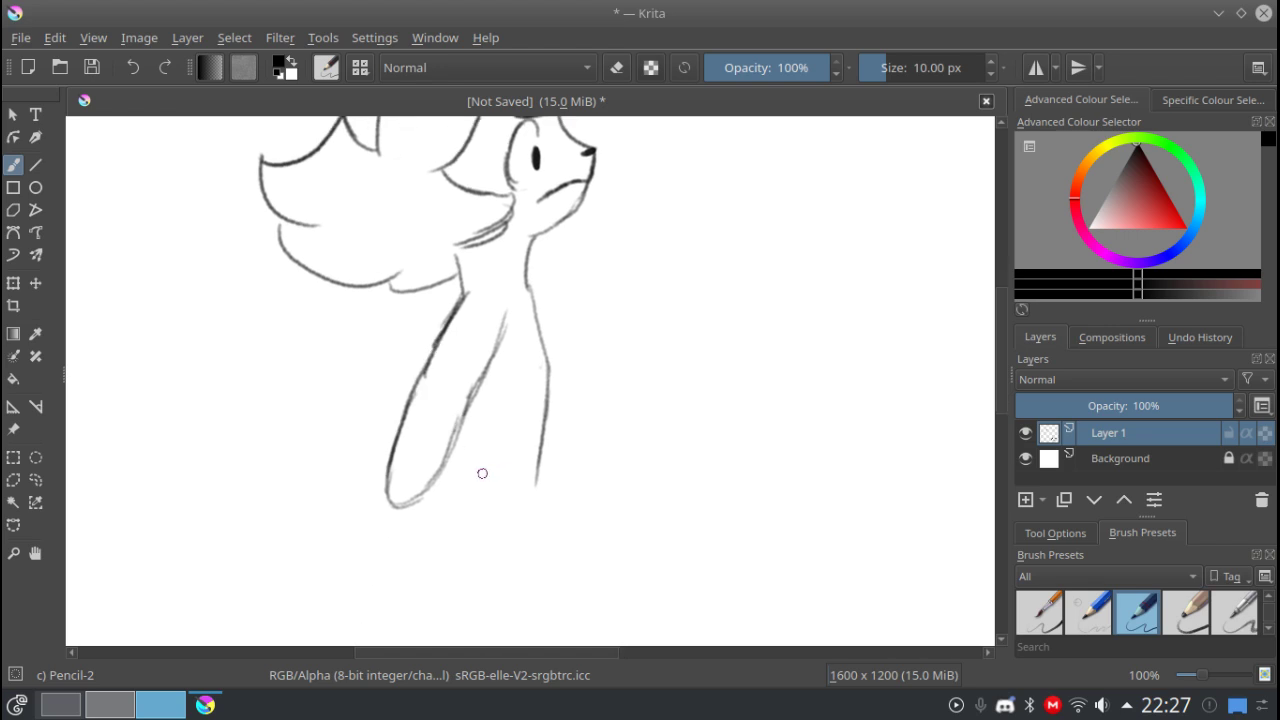
pyautogui.moveTo(405, 506)
pyautogui.mouseDown()
pyautogui.moveTo(402, 536)
pyautogui.moveTo(425, 578)
pyautogui.mouseUp()
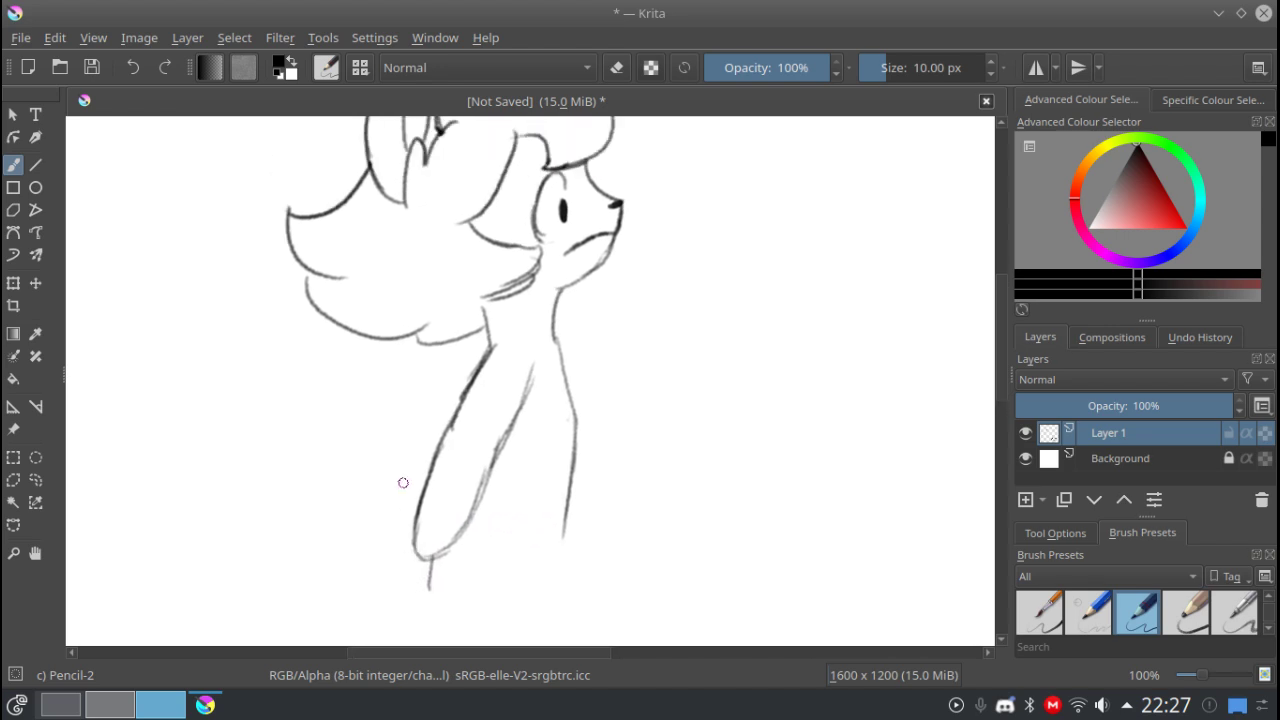
# Sketch the large fluffy tail behind the character with its inner tuft markings and the curved underside toward the arm.
pyautogui.moveTo(420, 487)
pyautogui.mouseDown()
pyautogui.moveTo(367, 439)
pyautogui.moveTo(310, 307)
pyautogui.moveTo(313, 325)
pyautogui.moveTo(333, 298)
pyautogui.mouseUp()
pyautogui.moveTo(337, 282)
pyautogui.mouseDown()
pyautogui.moveTo(245, 304)
pyautogui.moveTo(241, 538)
pyautogui.moveTo(185, 499)
pyautogui.moveTo(385, 536)
pyautogui.mouseUp()
pyautogui.moveTo(315, 556)
pyautogui.mouseDown()
pyautogui.moveTo(434, 537)
pyautogui.moveTo(440, 524)
pyautogui.mouseUp()
pyautogui.moveTo(357, 535); pyautogui.dragTo(432, 560)
pyautogui.moveTo(370, 419); pyautogui.dragTo(275, 539)
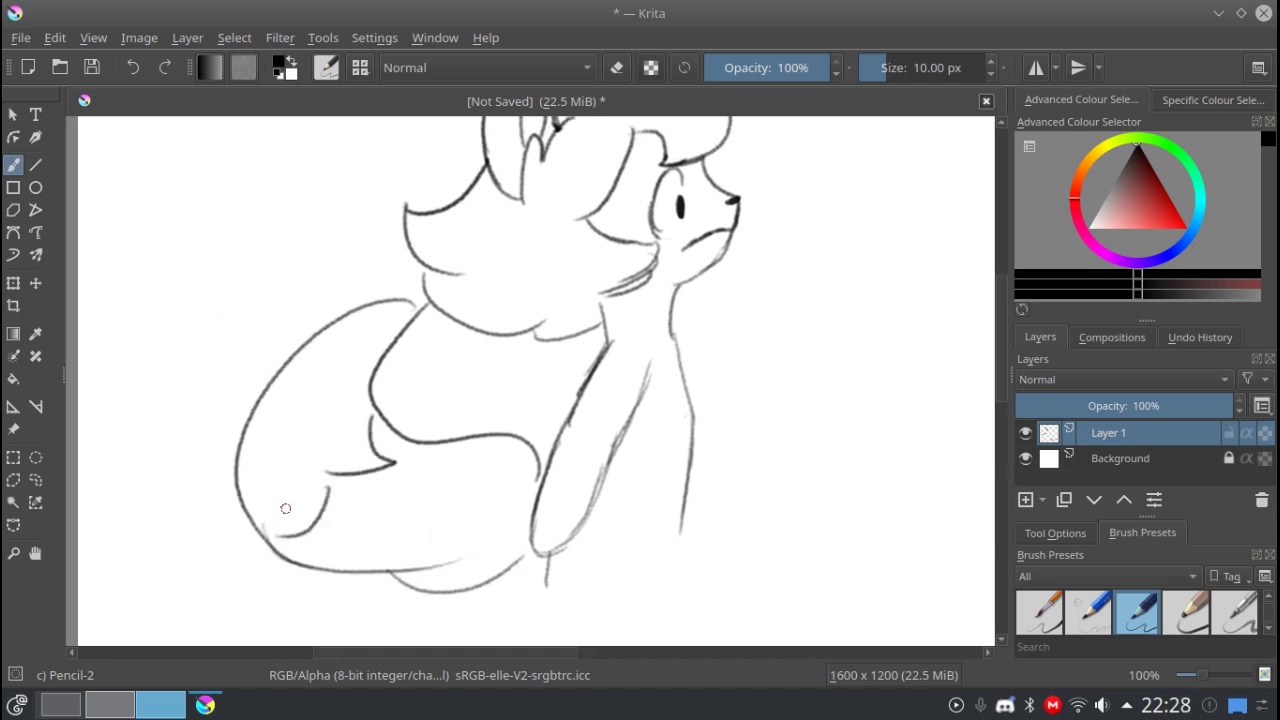
pyautogui.moveTo(389, 522); pyautogui.dragTo(301, 532)
pyautogui.moveTo(496, 478)
pyautogui.mouseDown()
pyautogui.moveTo(406, 486)
pyautogui.moveTo(403, 500)
pyautogui.moveTo(420, 503)
pyautogui.mouseUp()
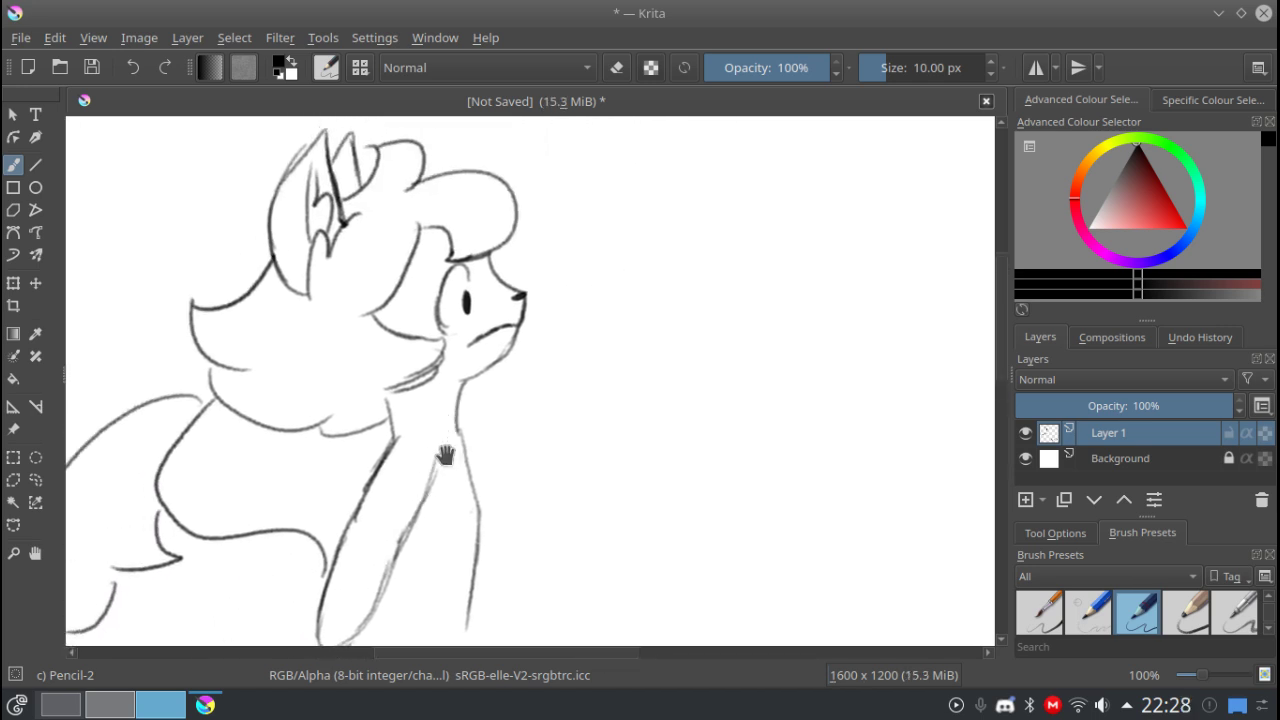
# Extend the chest line downward and outline the far arm along the front of the body.
pyautogui.moveTo(456, 462); pyautogui.dragTo(499, 379)
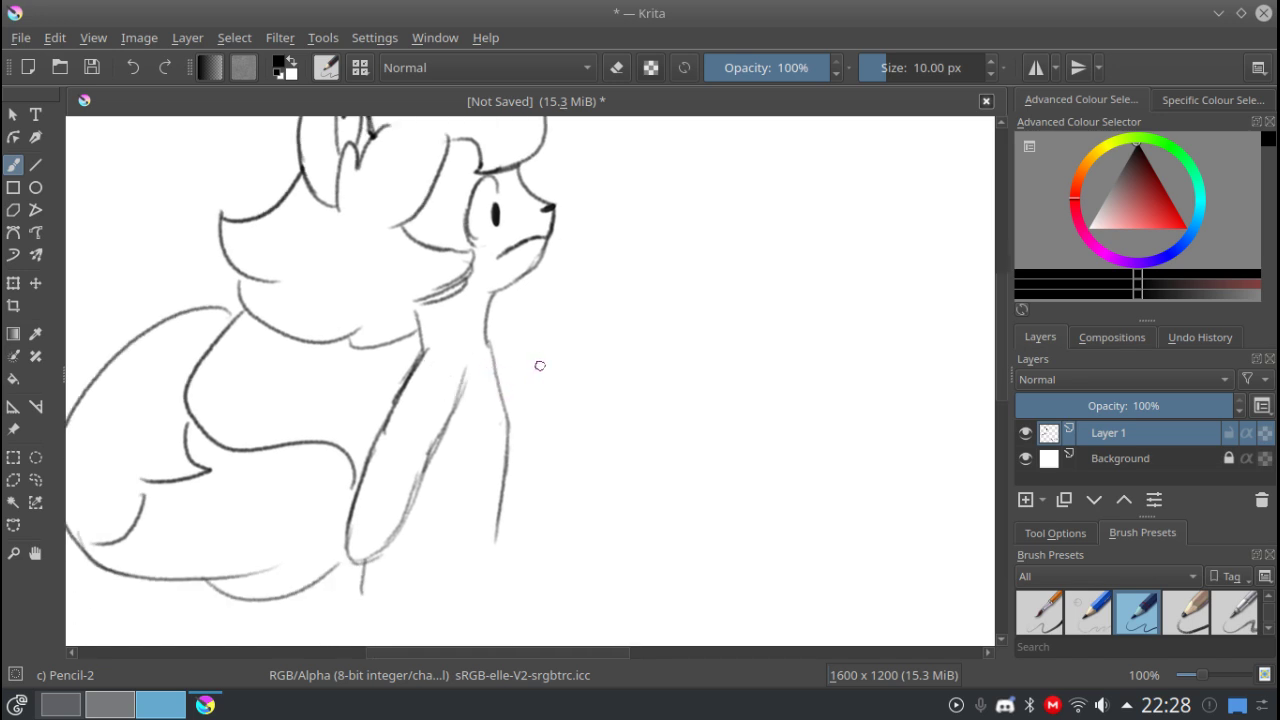
pyautogui.moveTo(496, 439)
pyautogui.mouseDown()
pyautogui.moveTo(494, 345)
pyautogui.moveTo(492, 497)
pyautogui.mouseUp()
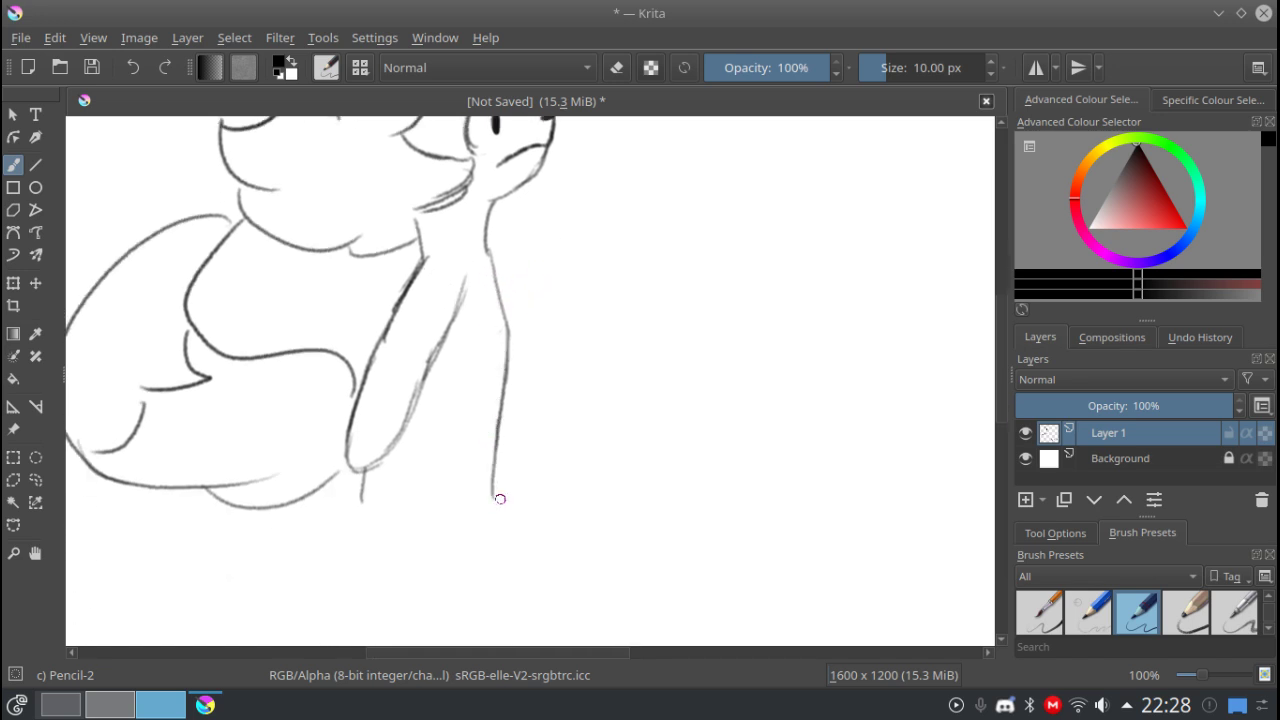
pyautogui.moveTo(498, 364); pyautogui.dragTo(490, 438)
pyautogui.moveTo(488, 350)
pyautogui.mouseDown()
pyautogui.moveTo(508, 508)
pyautogui.moveTo(494, 517)
pyautogui.mouseUp()
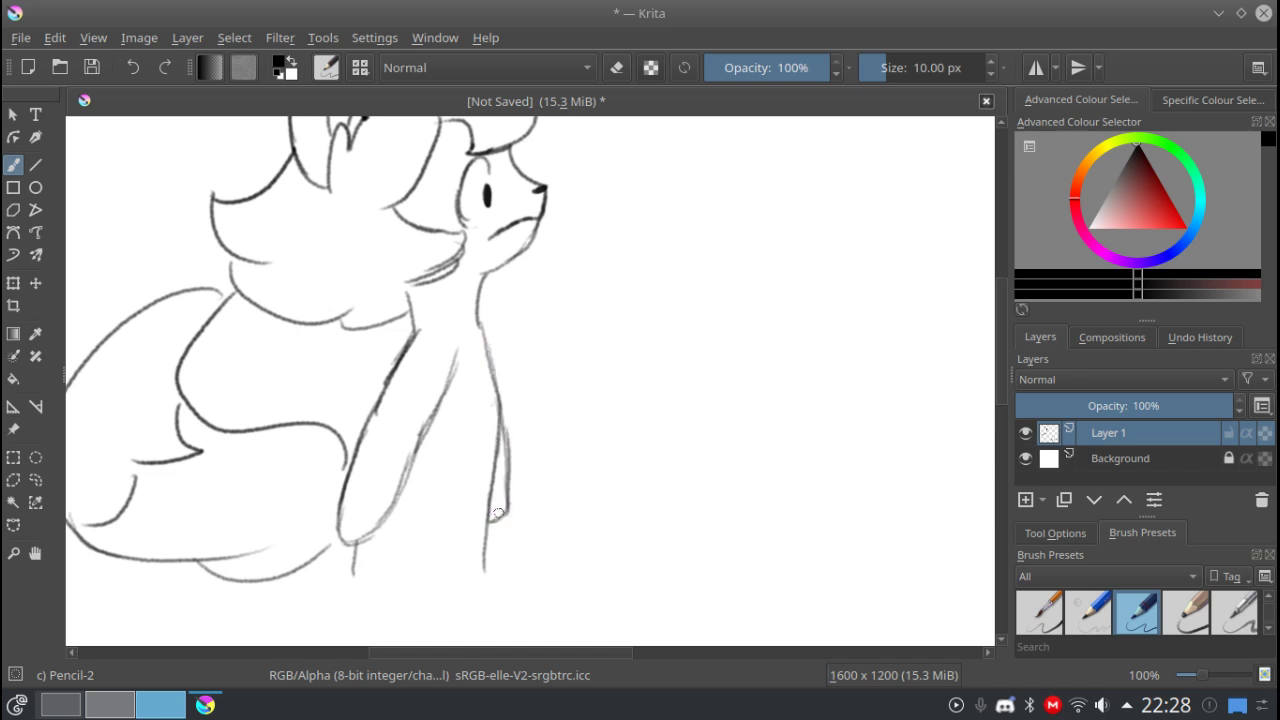
pyautogui.moveTo(504, 440); pyautogui.dragTo(490, 332)
# Switch to the desktop with Discord to check #cosy-courtyard for replies, and return to the Krita sketch.
pyautogui.hotkey('ctrl', 'F8')
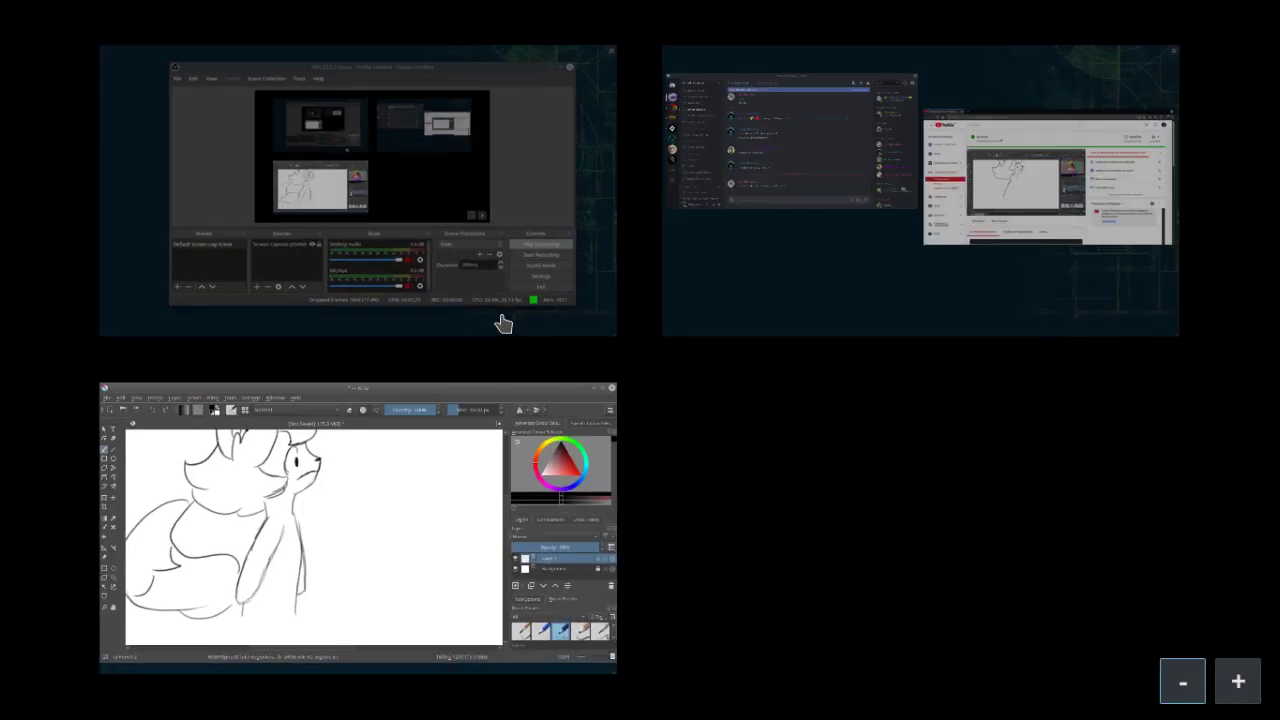
pyautogui.click(648, 292)
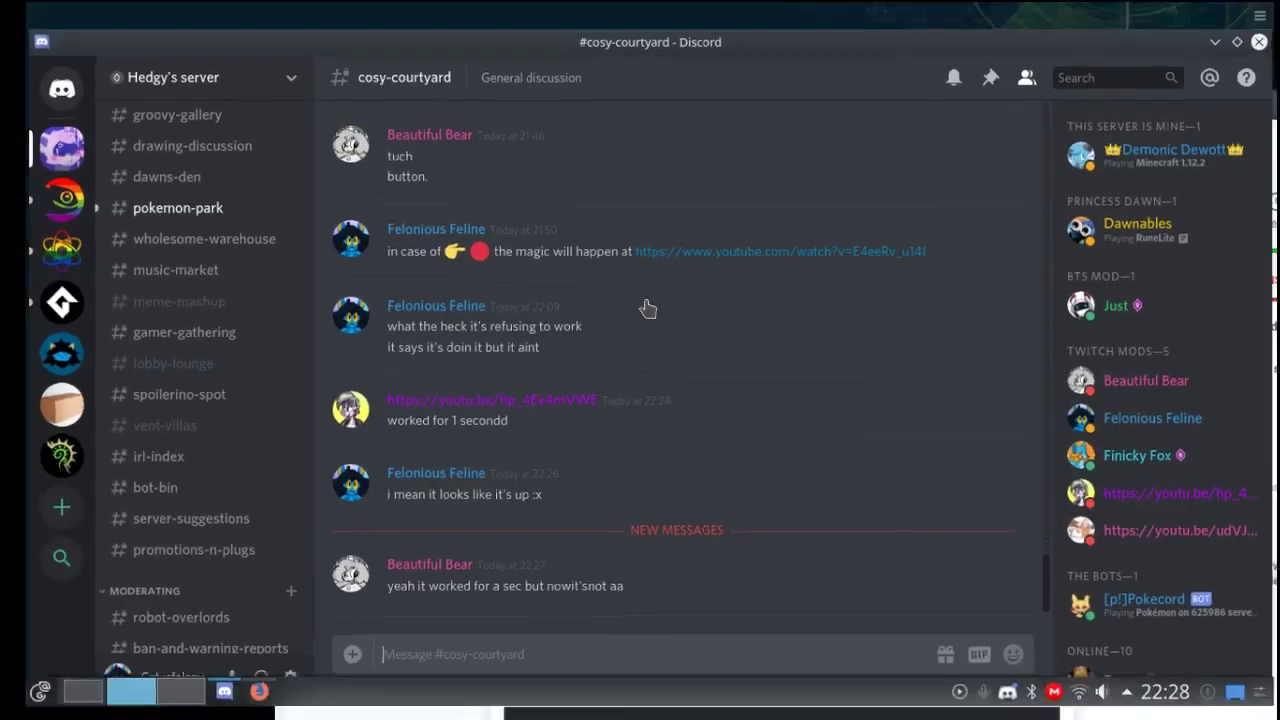
pyautogui.hotkey('ctrl', 'F8')
pyautogui.click(363, 494)
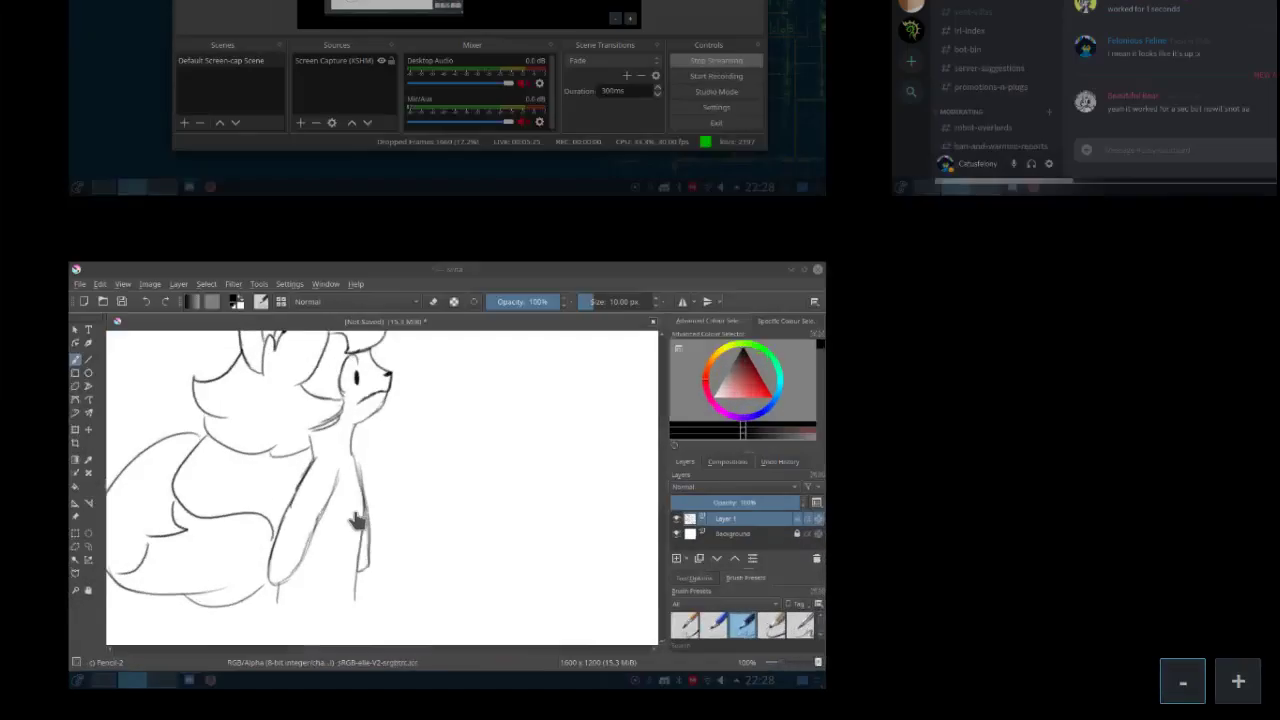
# Handwrite "Oh gosh" in the empty area in front of the character's face.
pyautogui.moveTo(381, 458)
pyautogui.mouseDown()
pyautogui.moveTo(389, 403)
pyautogui.moveTo(403, 514)
pyautogui.moveTo(381, 525)
pyautogui.moveTo(420, 460)
pyautogui.moveTo(346, 474)
pyautogui.moveTo(457, 411)
pyautogui.moveTo(409, 409)
pyautogui.moveTo(422, 393)
pyautogui.mouseUp()
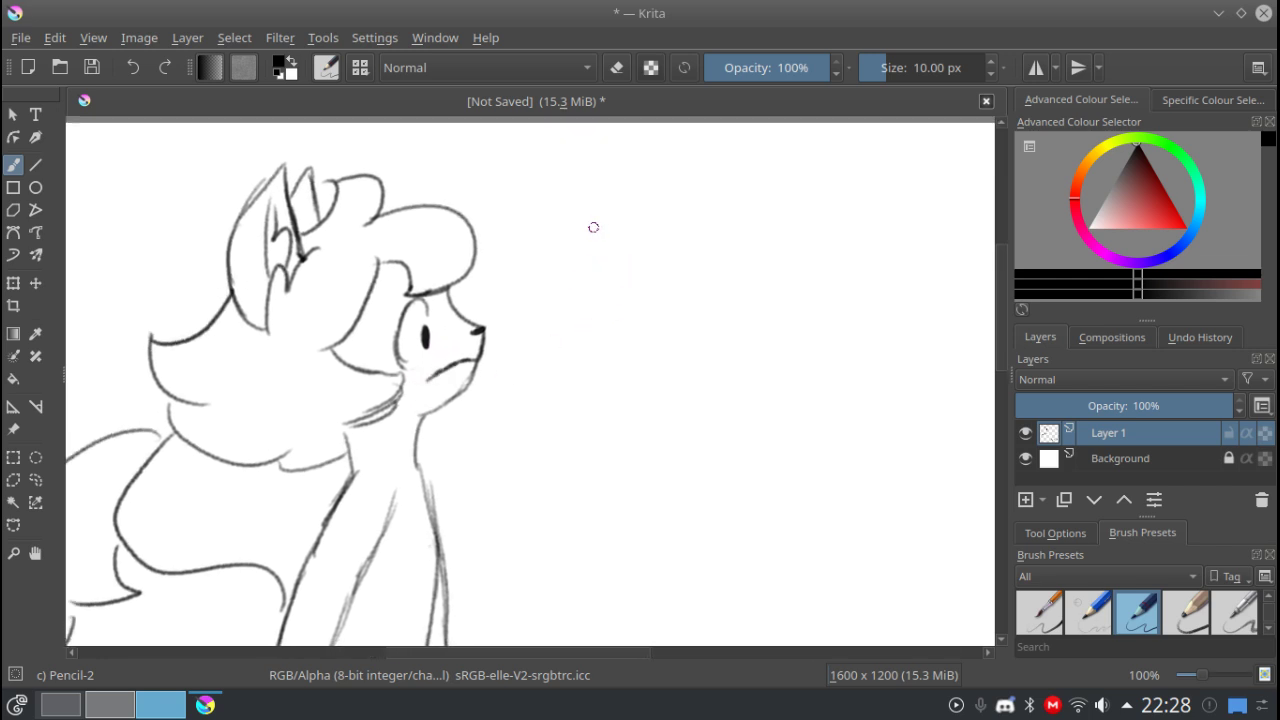
pyautogui.moveTo(592, 221)
pyautogui.mouseDown()
pyautogui.moveTo(607, 247)
pyautogui.moveTo(624, 247)
pyautogui.mouseUp()
pyautogui.moveTo(660, 235)
pyautogui.mouseDown()
pyautogui.moveTo(646, 266)
pyautogui.moveTo(689, 232)
pyautogui.moveTo(700, 244)
pyautogui.mouseUp()
pyautogui.moveTo(729, 201); pyautogui.dragTo(745, 238)
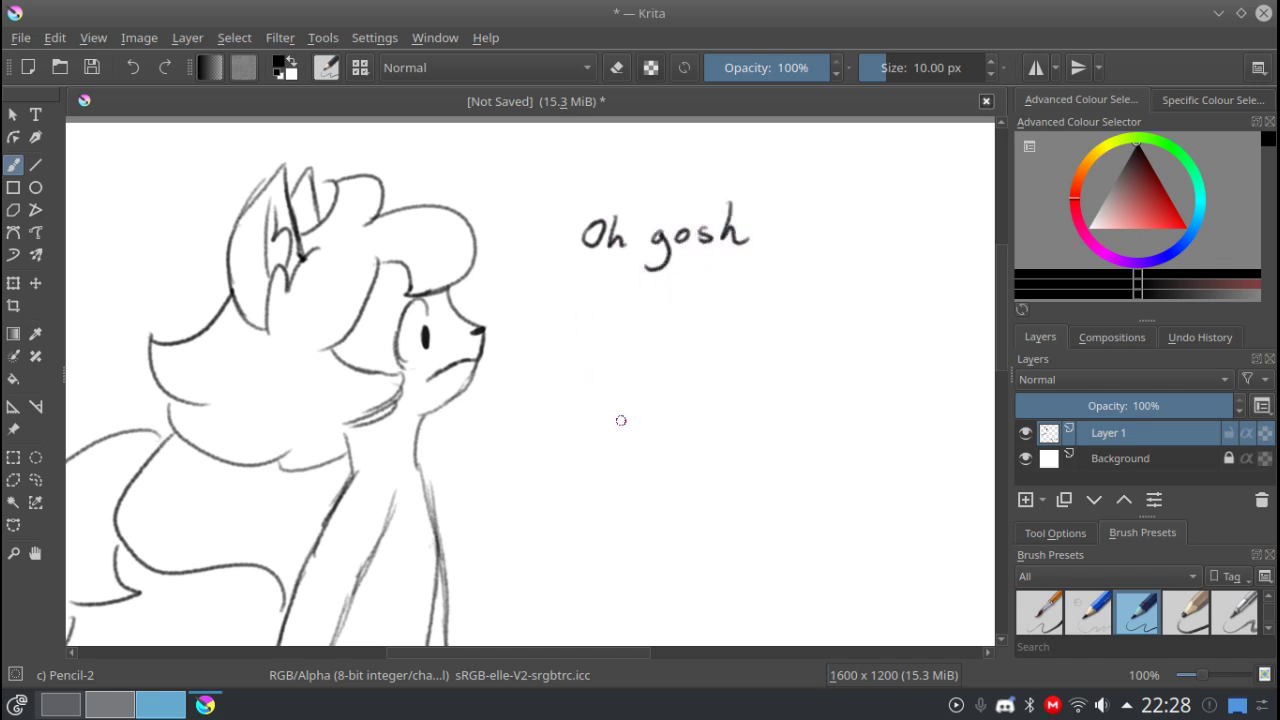
# Sketch a small second character's face below "Oh gosh" with half-closed eyes, nose, frown, pointed ear and first hair tufts.
pyautogui.moveTo(701, 340)
pyautogui.mouseDown()
pyautogui.moveTo(665, 350)
pyautogui.moveTo(718, 347)
pyautogui.moveTo(600, 352)
pyautogui.moveTo(650, 346)
pyautogui.mouseUp()
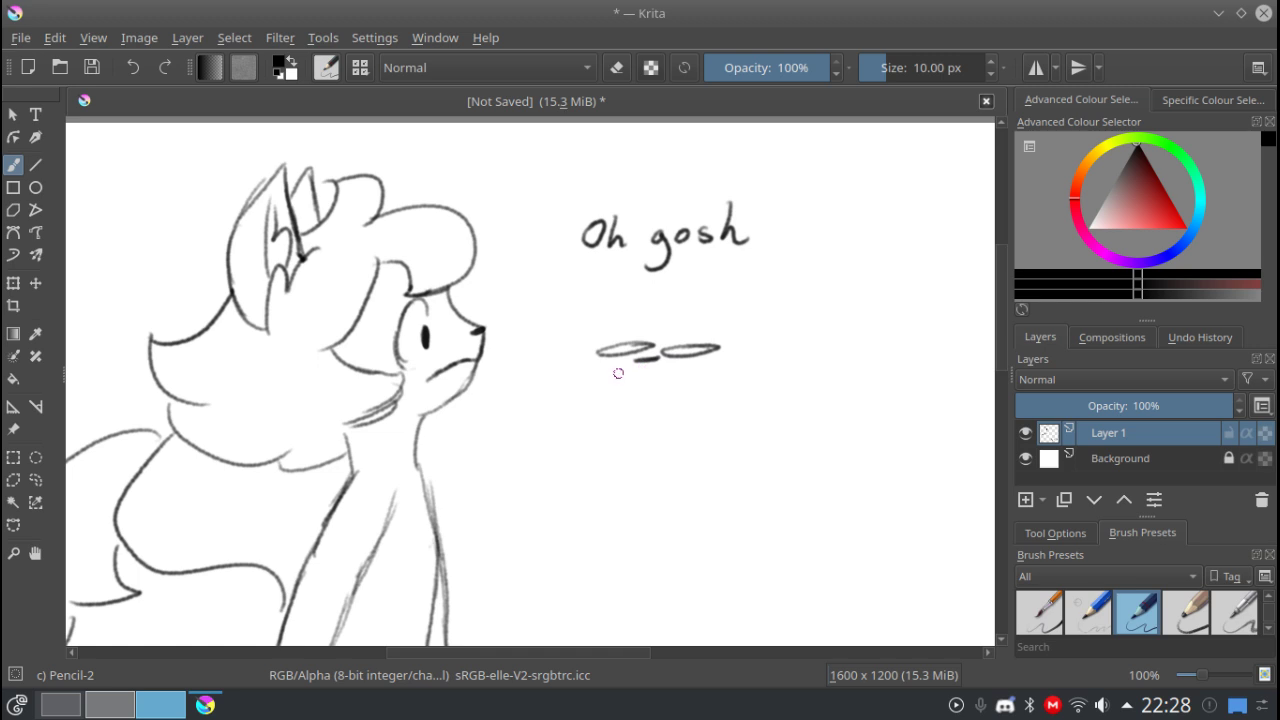
pyautogui.moveTo(618, 373); pyautogui.dragTo(682, 384)
pyautogui.moveTo(678, 312)
pyautogui.mouseDown()
pyautogui.moveTo(625, 311)
pyautogui.moveTo(772, 326)
pyautogui.moveTo(697, 382)
pyautogui.mouseUp()
pyautogui.moveTo(673, 316)
pyautogui.mouseDown()
pyautogui.moveTo(718, 324)
pyautogui.moveTo(734, 344)
pyautogui.mouseUp()
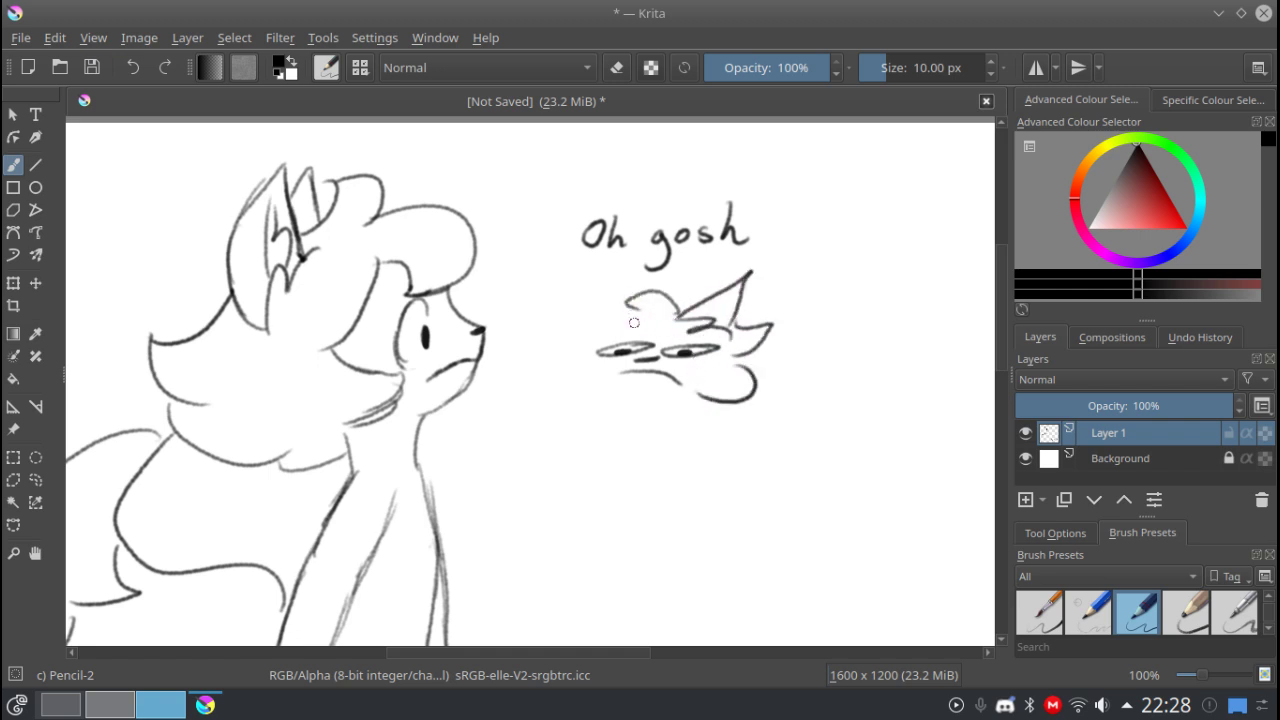
# Complete the small character's head with the forehead curl, face outline, fluffy cheek tufts and the second ear.
pyautogui.moveTo(625, 314)
pyautogui.mouseDown()
pyautogui.moveTo(640, 344)
pyautogui.moveTo(588, 342)
pyautogui.moveTo(606, 368)
pyautogui.moveTo(575, 386)
pyautogui.mouseUp()
pyautogui.moveTo(672, 336)
pyautogui.mouseDown()
pyautogui.moveTo(734, 352)
pyautogui.moveTo(719, 377)
pyautogui.mouseUp()
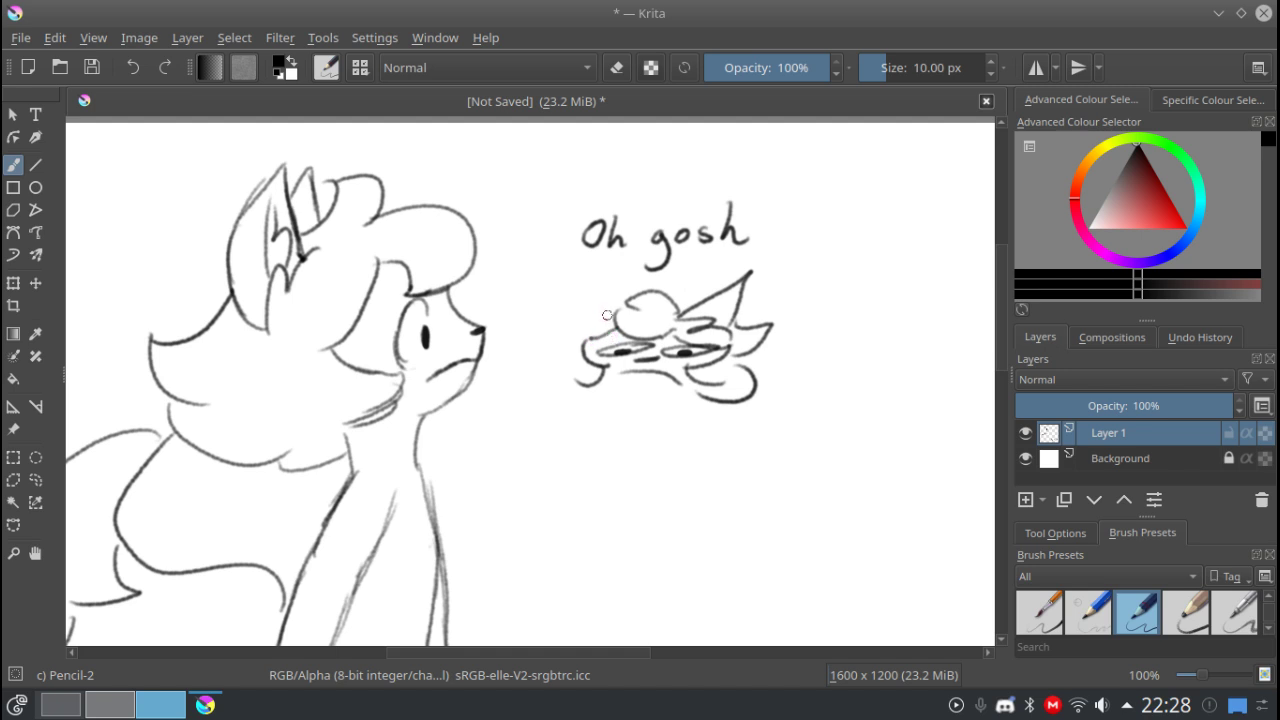
pyautogui.moveTo(607, 315)
pyautogui.mouseDown()
pyautogui.moveTo(550, 357)
pyautogui.moveTo(596, 378)
pyautogui.mouseUp()
pyautogui.moveTo(598, 340); pyautogui.dragTo(601, 345)
pyautogui.moveTo(632, 297); pyautogui.dragTo(602, 307)
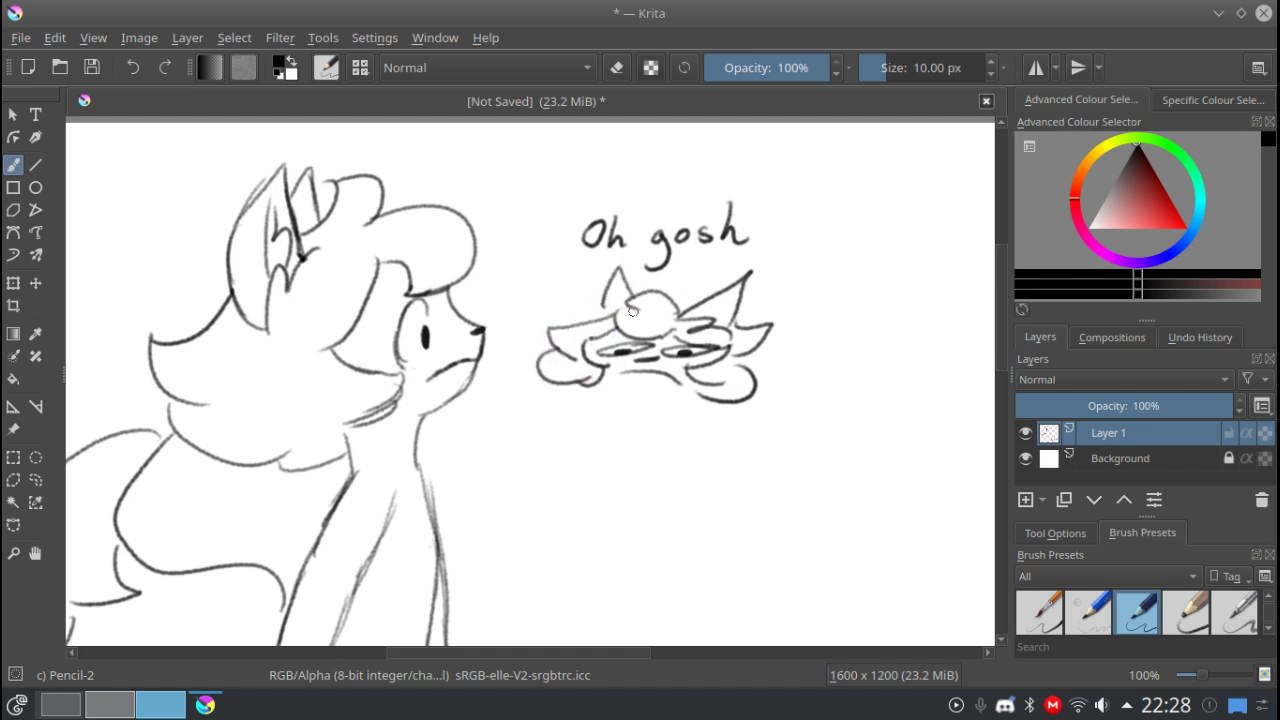
# Sketch the small character's jaw, neck, outstretched arms, sitting body with legs, and large pointed tail.
pyautogui.moveTo(586, 376); pyautogui.dragTo(666, 402)
pyautogui.moveTo(664, 397)
pyautogui.mouseDown()
pyautogui.moveTo(675, 419)
pyautogui.moveTo(803, 409)
pyautogui.moveTo(735, 428)
pyautogui.moveTo(654, 421)
pyautogui.mouseUp()
pyautogui.moveTo(733, 429)
pyautogui.mouseDown()
pyautogui.moveTo(764, 442)
pyautogui.moveTo(732, 477)
pyautogui.mouseUp()
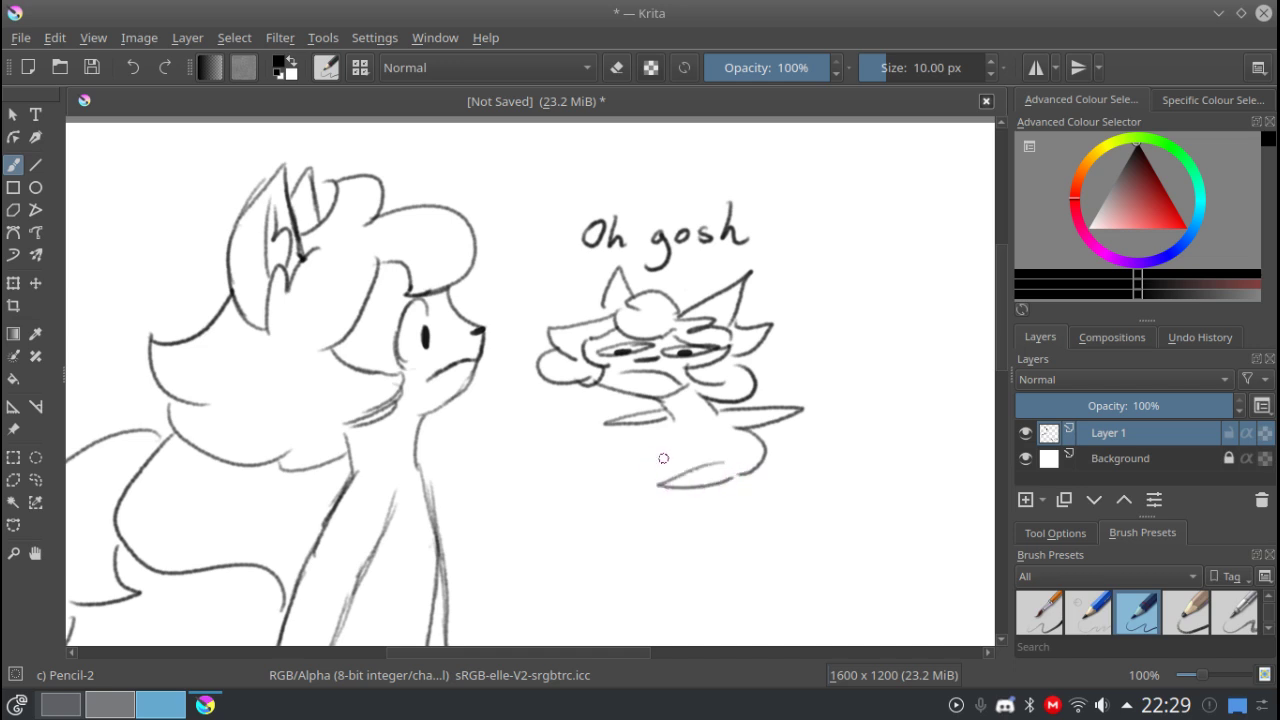
pyautogui.moveTo(663, 458)
pyautogui.mouseDown()
pyautogui.moveTo(676, 472)
pyautogui.moveTo(678, 429)
pyautogui.moveTo(843, 409)
pyautogui.moveTo(872, 316)
pyautogui.moveTo(755, 342)
pyautogui.moveTo(778, 356)
pyautogui.moveTo(740, 424)
pyautogui.moveTo(768, 400)
pyautogui.mouseUp()
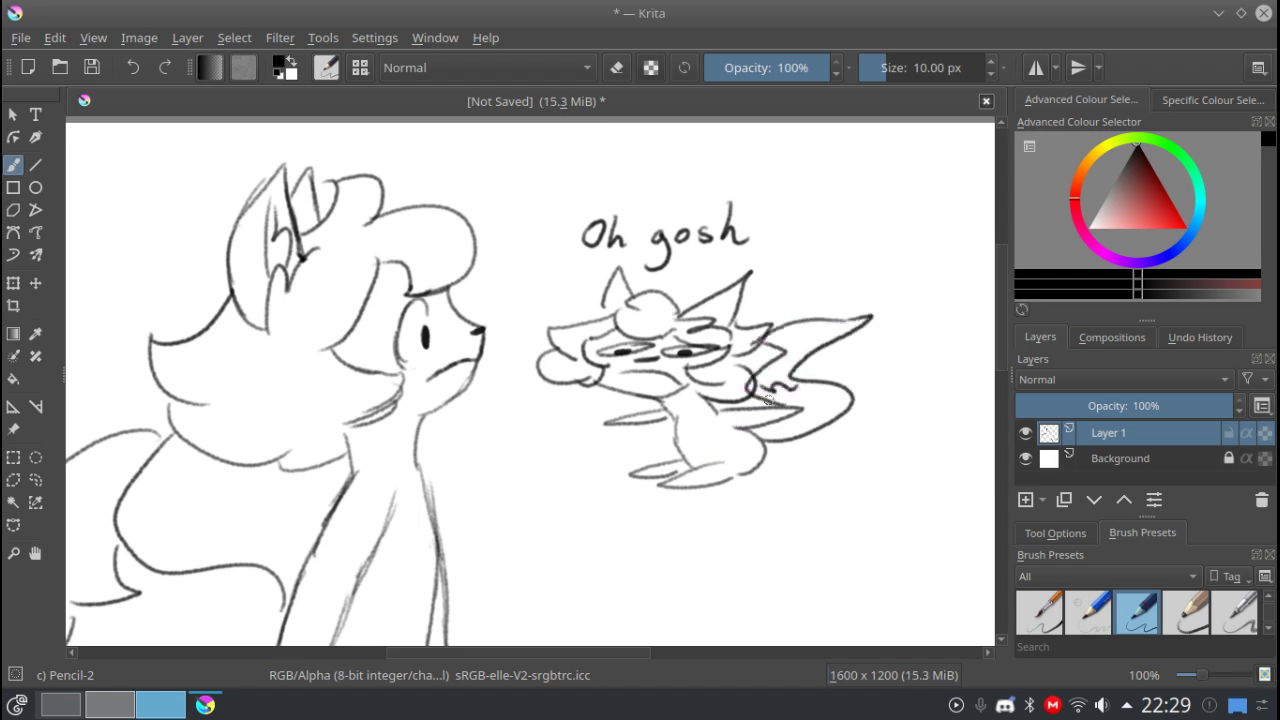
# Switch to the YouTube live dashboard to check the stream, and place Discord beside it with the member list hidden.
pyautogui.hotkey('ctrl', 'F8')
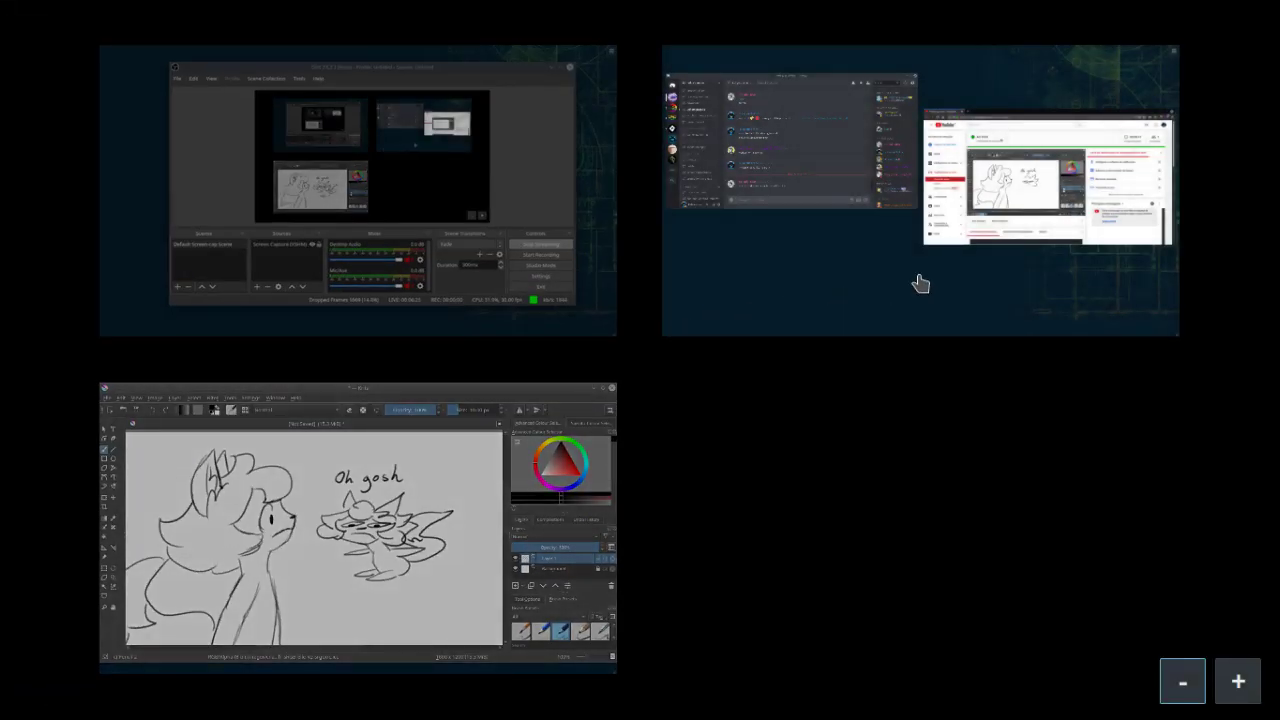
pyautogui.click(950, 238)
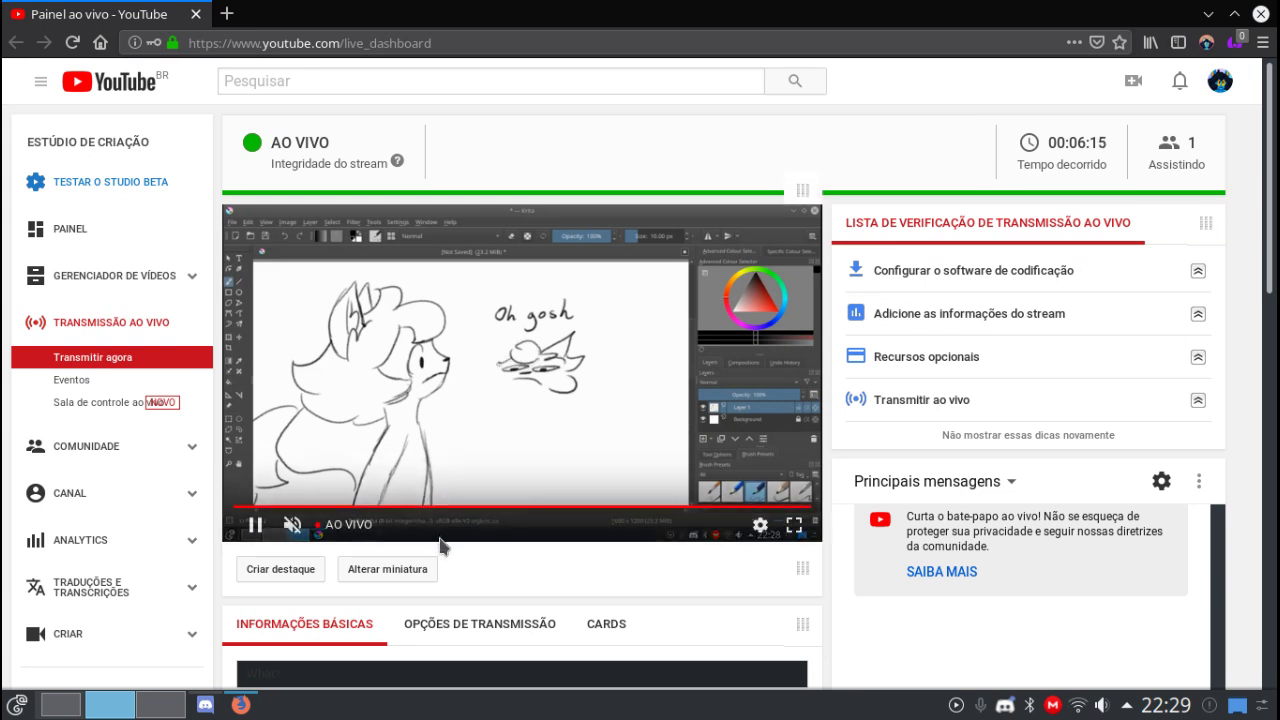
pyautogui.hotkey('ctrl', 'F8')
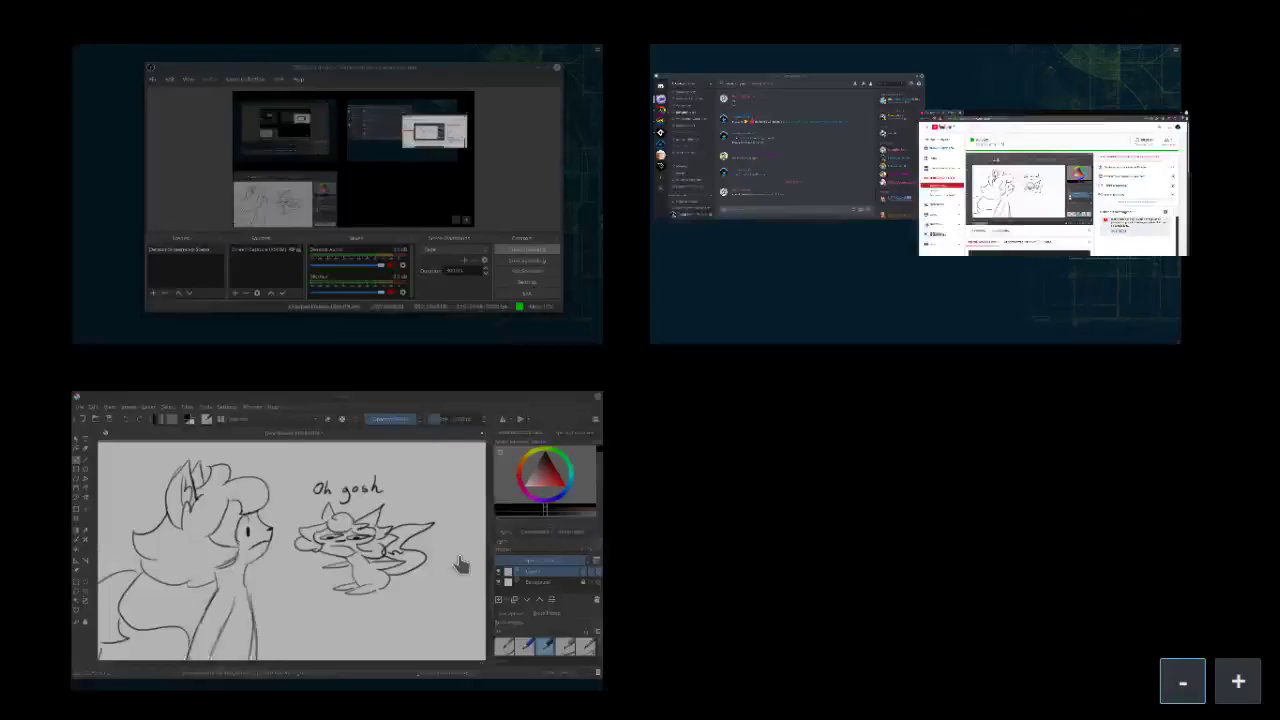
pyautogui.click(782, 188)
pyautogui.press('super+Left')
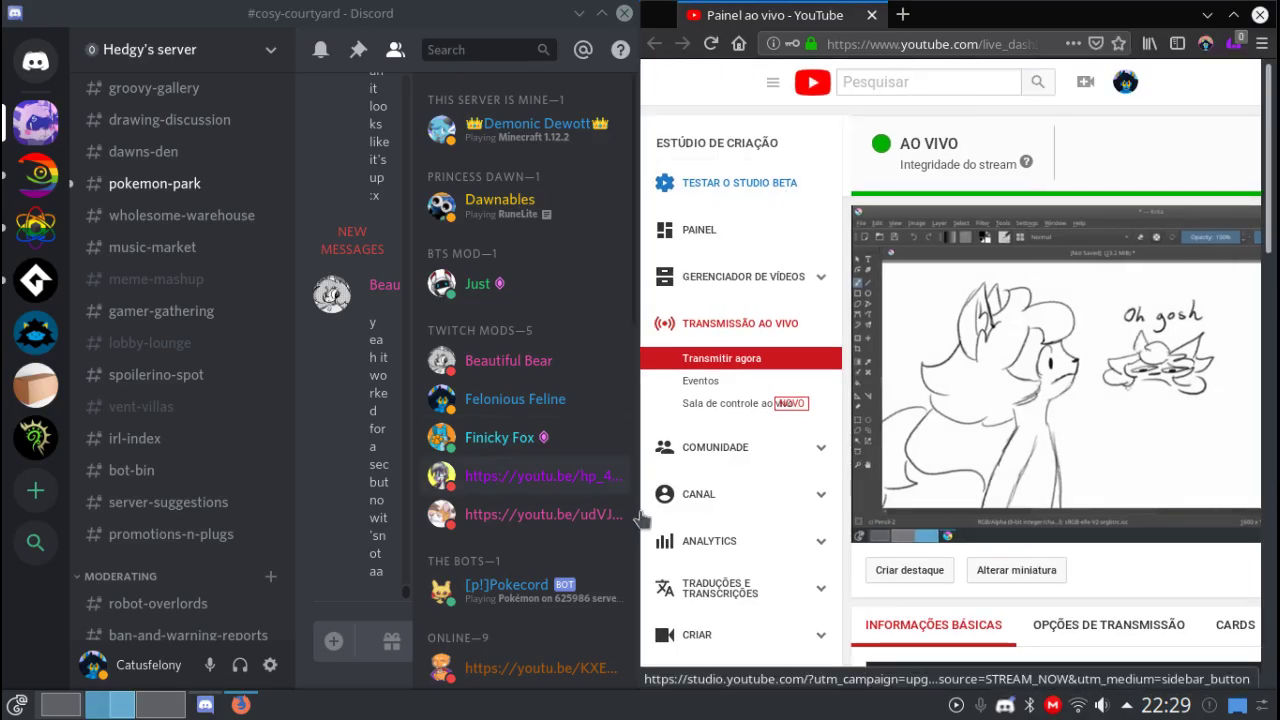
pyautogui.click(396, 50)
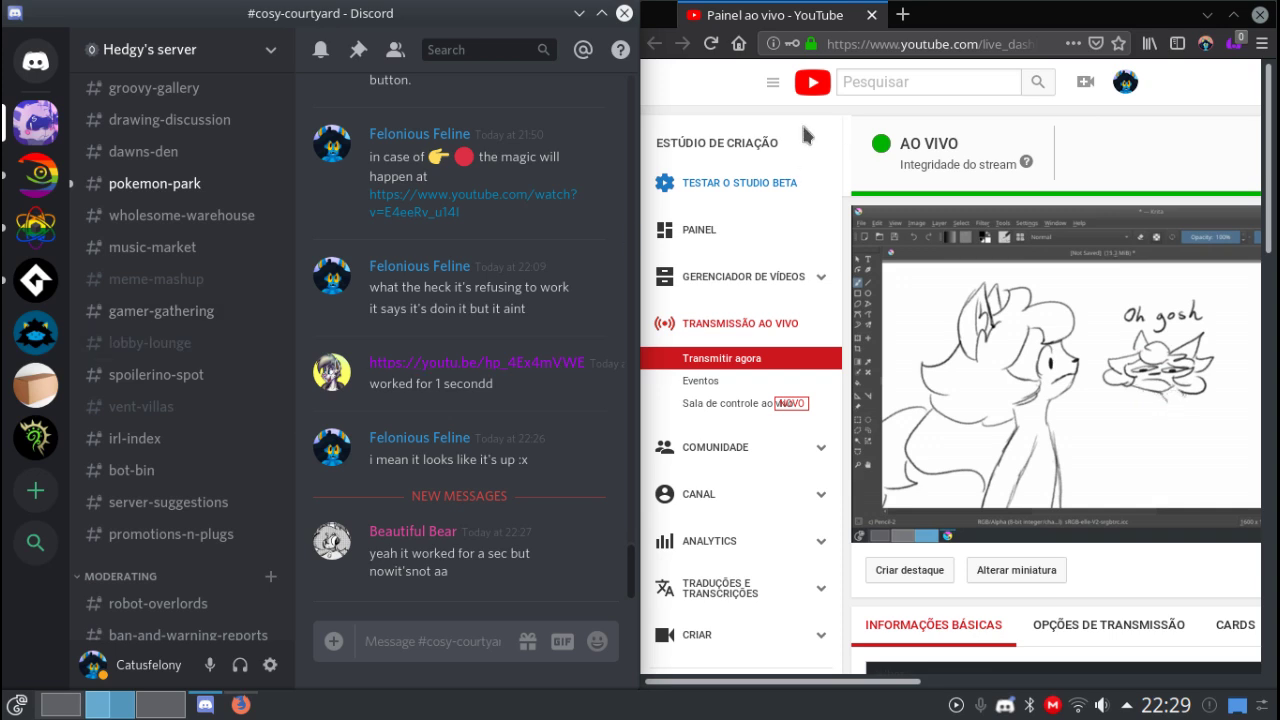
pyautogui.press('super+shift+Print')
pyautogui.moveTo(850, 192); pyautogui.dragTo(1254, 564)
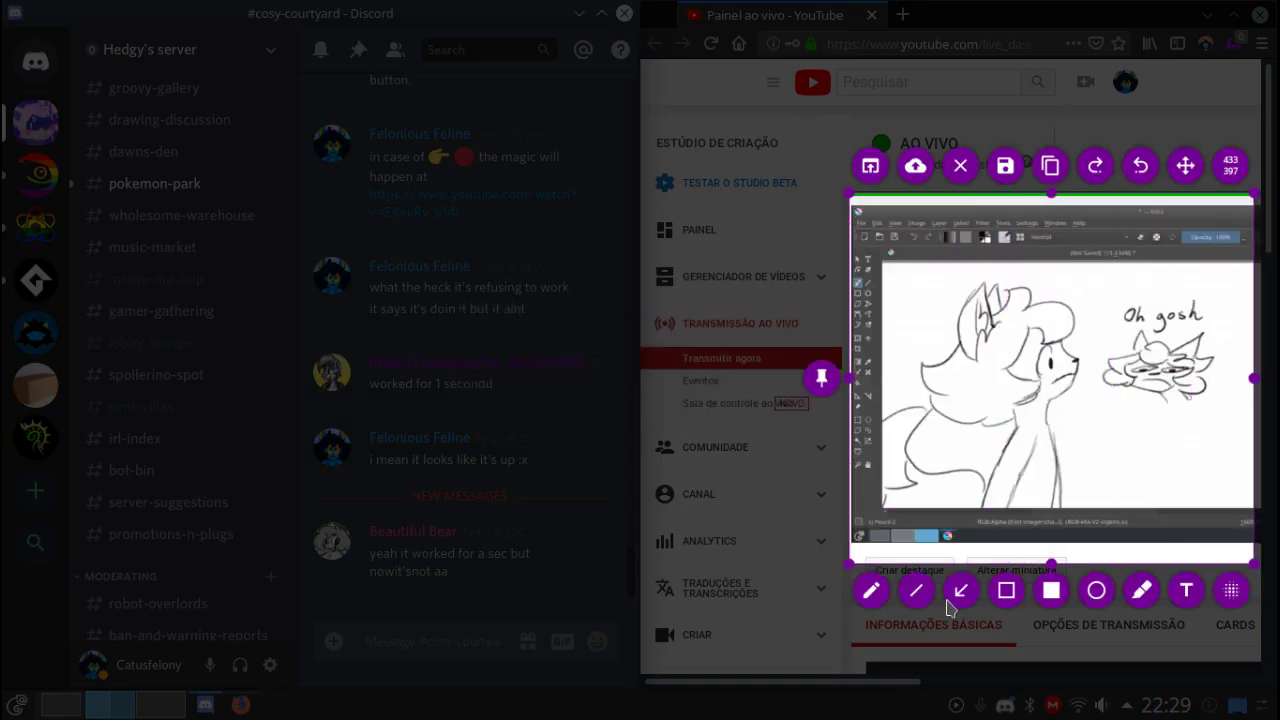
pyautogui.hotkey('ctrl', 'c')
# Move and enlarge the browser window to fit the whole stream preview, and copy a screenshot of it with the "AO VIVO" status.
pyautogui.moveTo(960, 16); pyautogui.dragTo(731, 114)
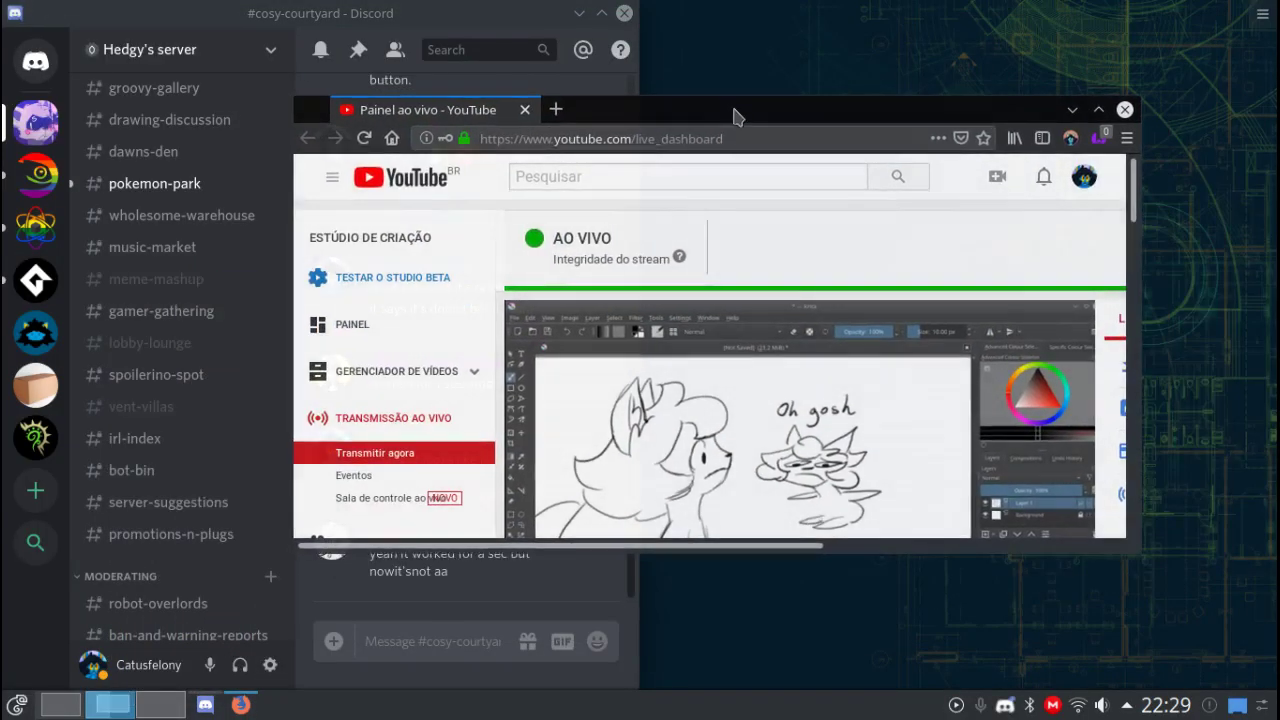
pyautogui.scroll(1, 808, 421)
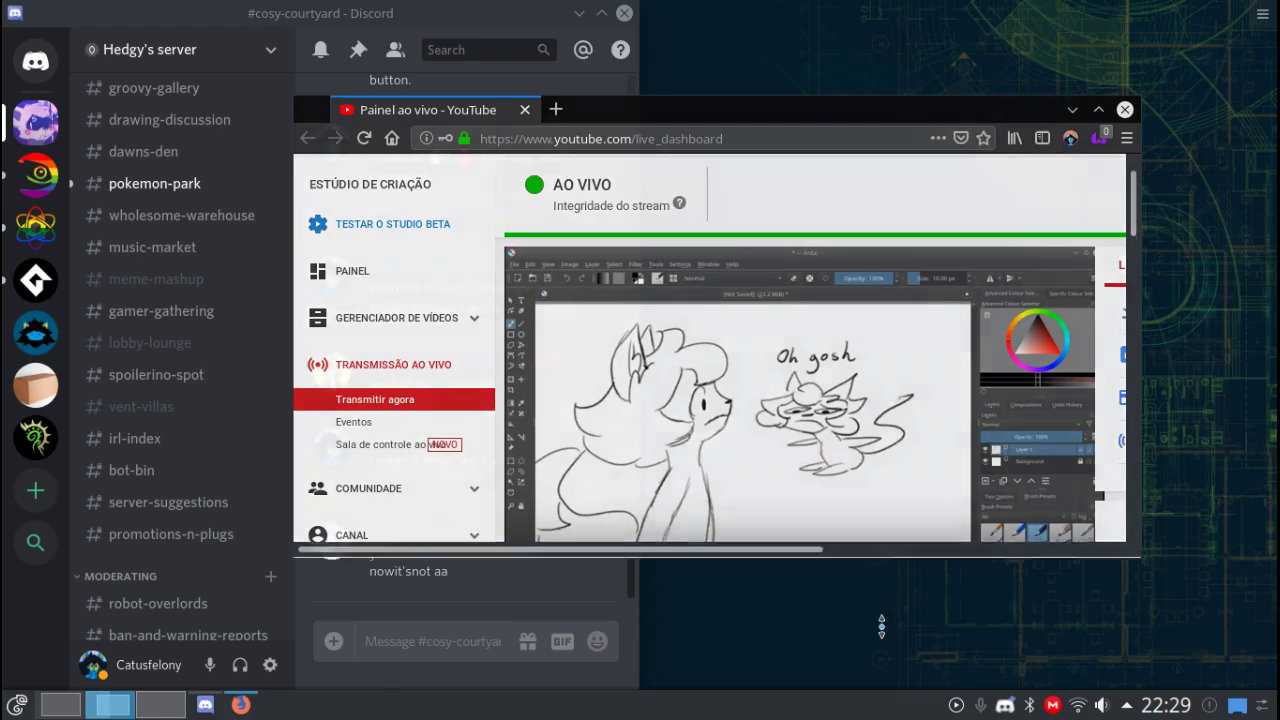
pyautogui.moveTo(888, 553); pyautogui.dragTo(888, 645)
pyautogui.press('shift+Print')
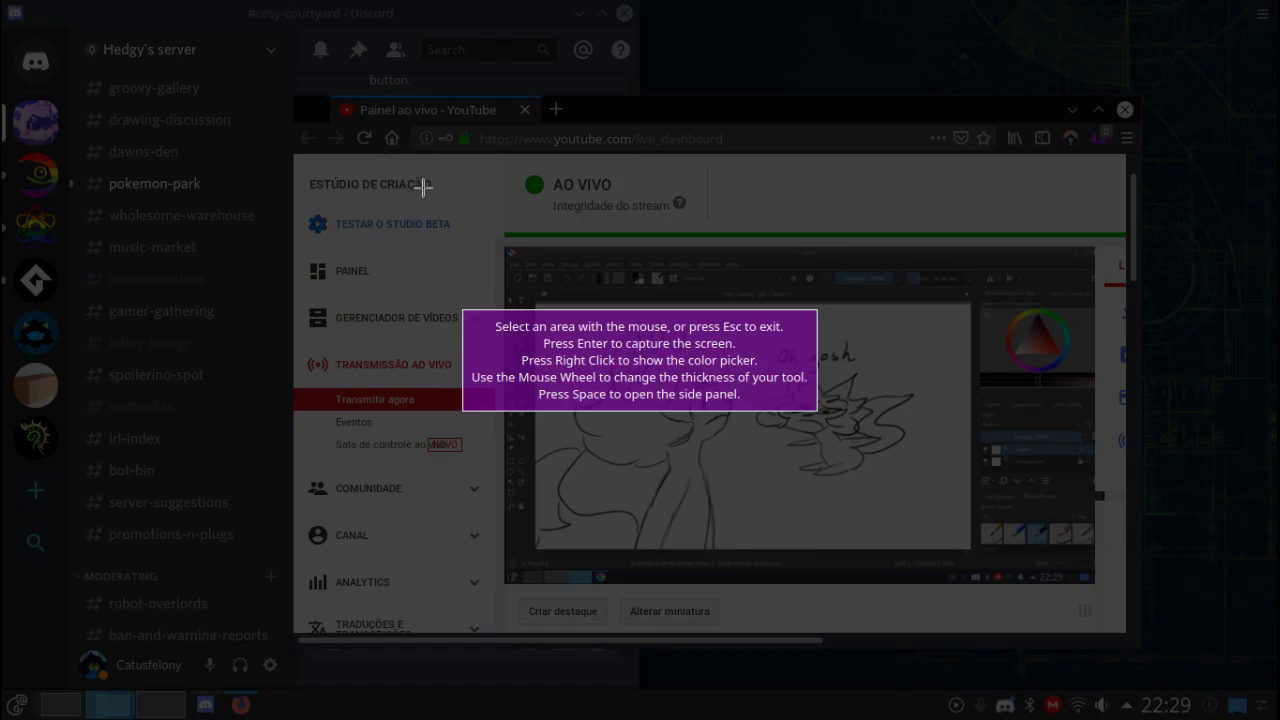
pyautogui.moveTo(503, 170); pyautogui.dragTo(1096, 586)
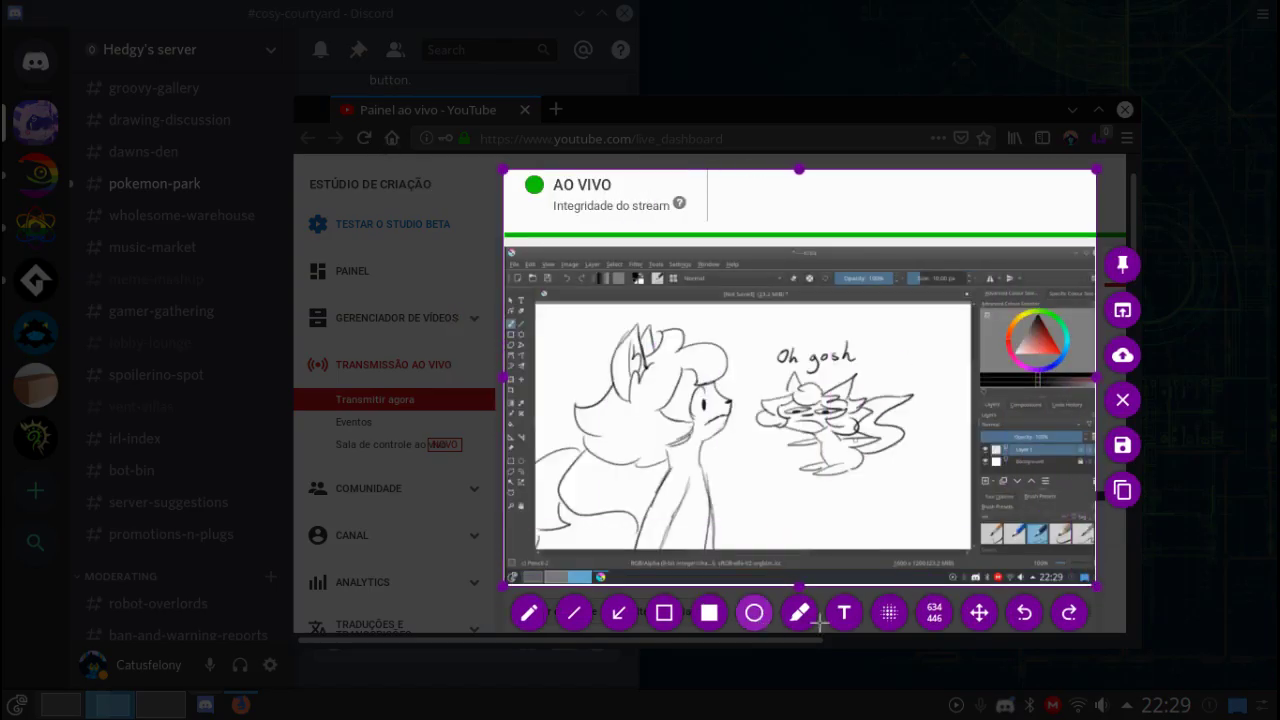
pyautogui.click(1116, 487)
# Post the copied screenshot in Discord's #cosy-courtyard with the comment "my stream works for me exclusively".
pyautogui.click(452, 655)
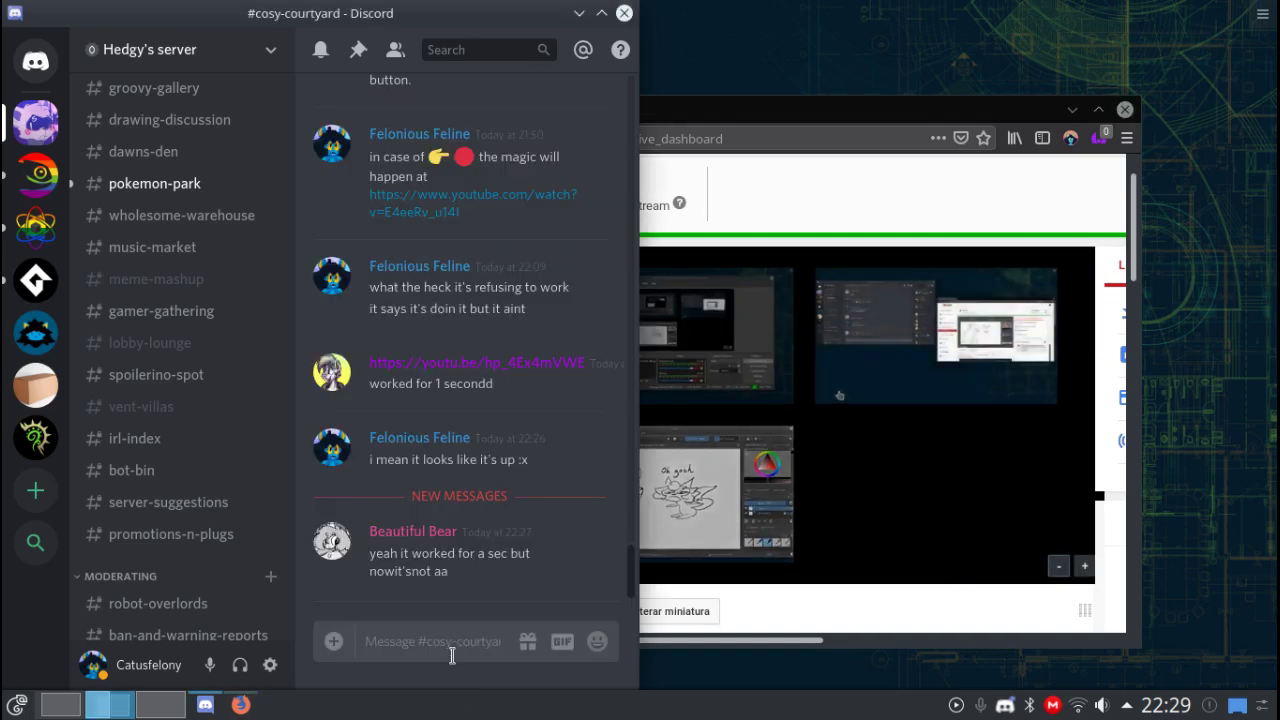
pyautogui.hotkey('ctrl', 'v')
pyautogui.write('my')
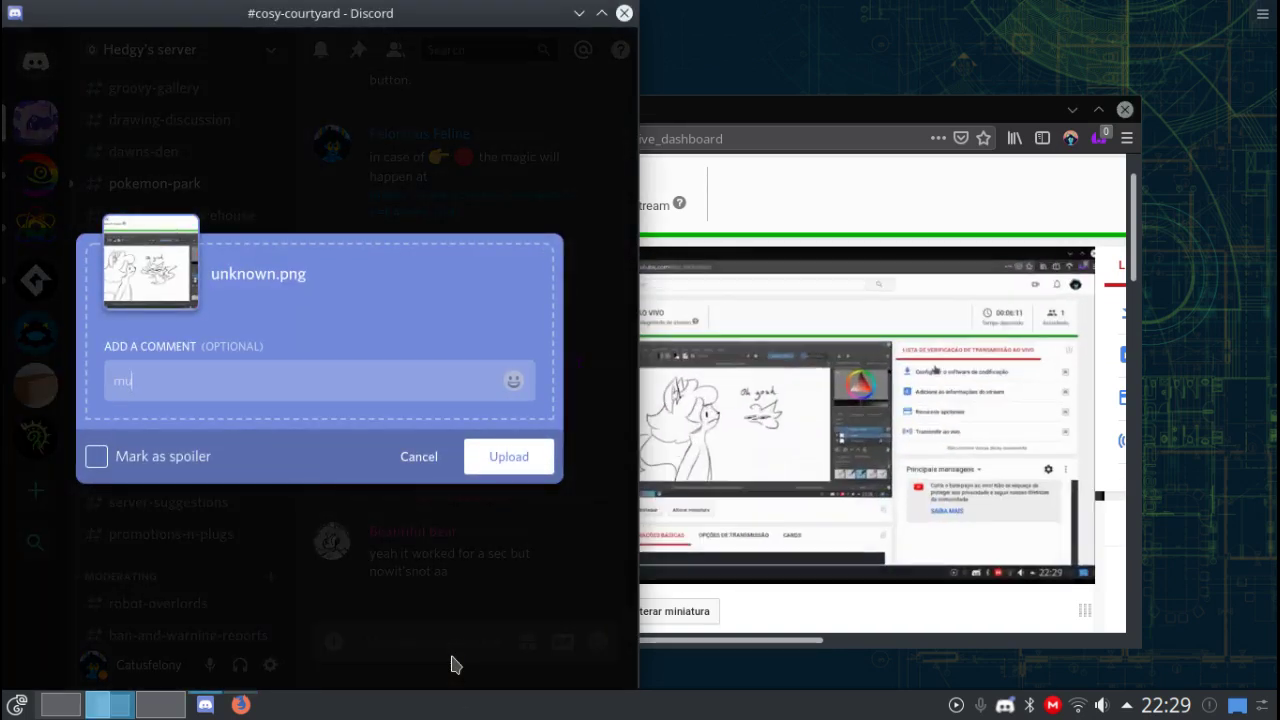
pyautogui.write(' stream eork')
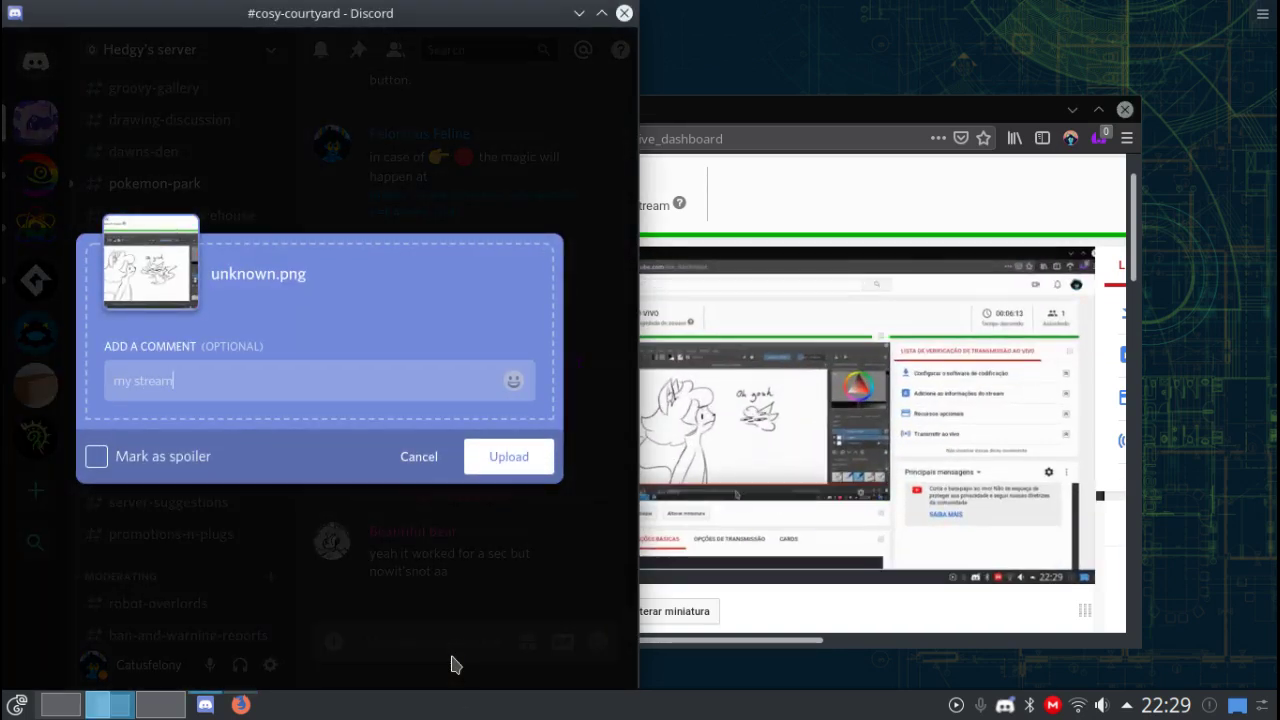
pyautogui.press('BackSpace')
pyautogui.press('BackSpace')
pyautogui.press('BackSpace')
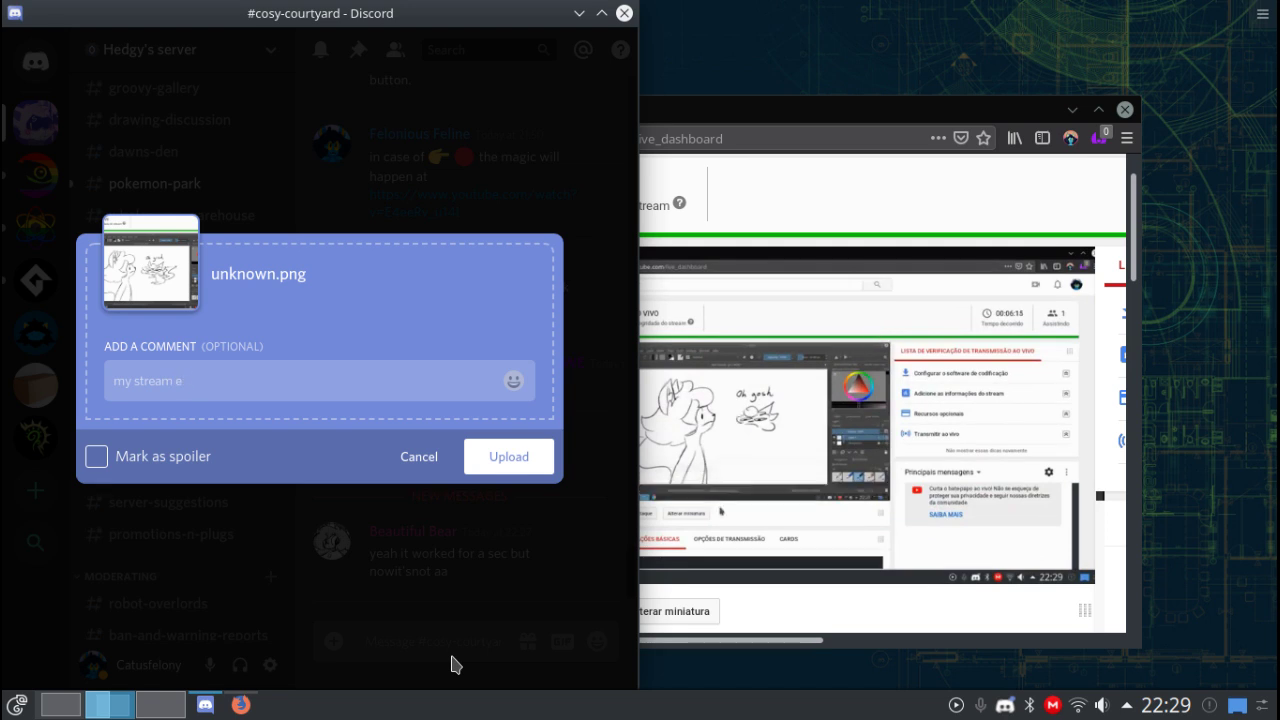
pyautogui.write('orks for')
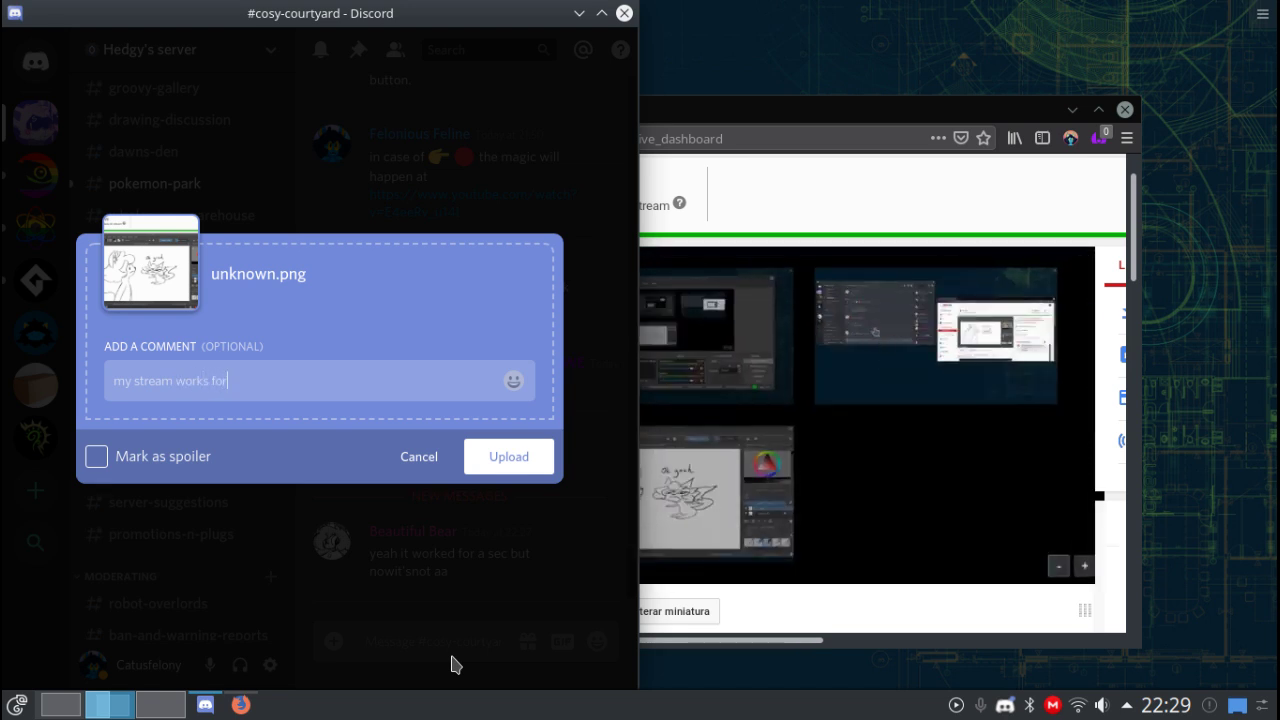
pyautogui.write(' me exclu')
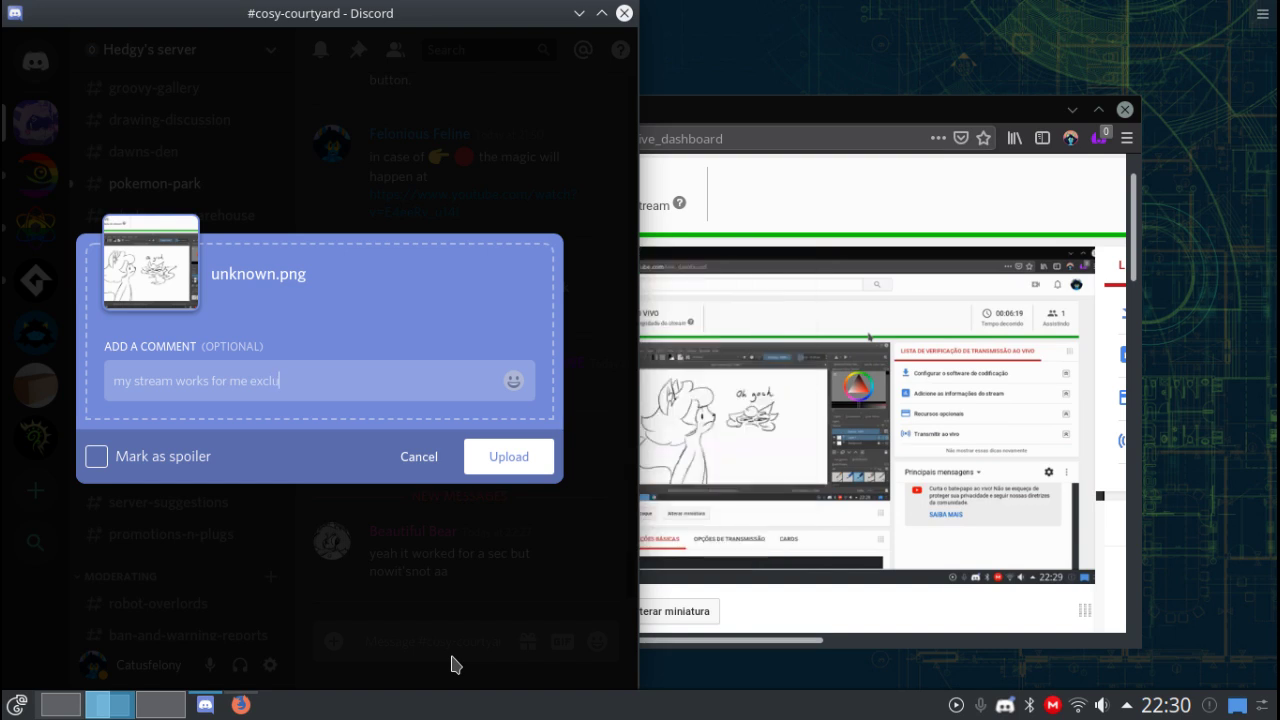
pyautogui.write('sively')
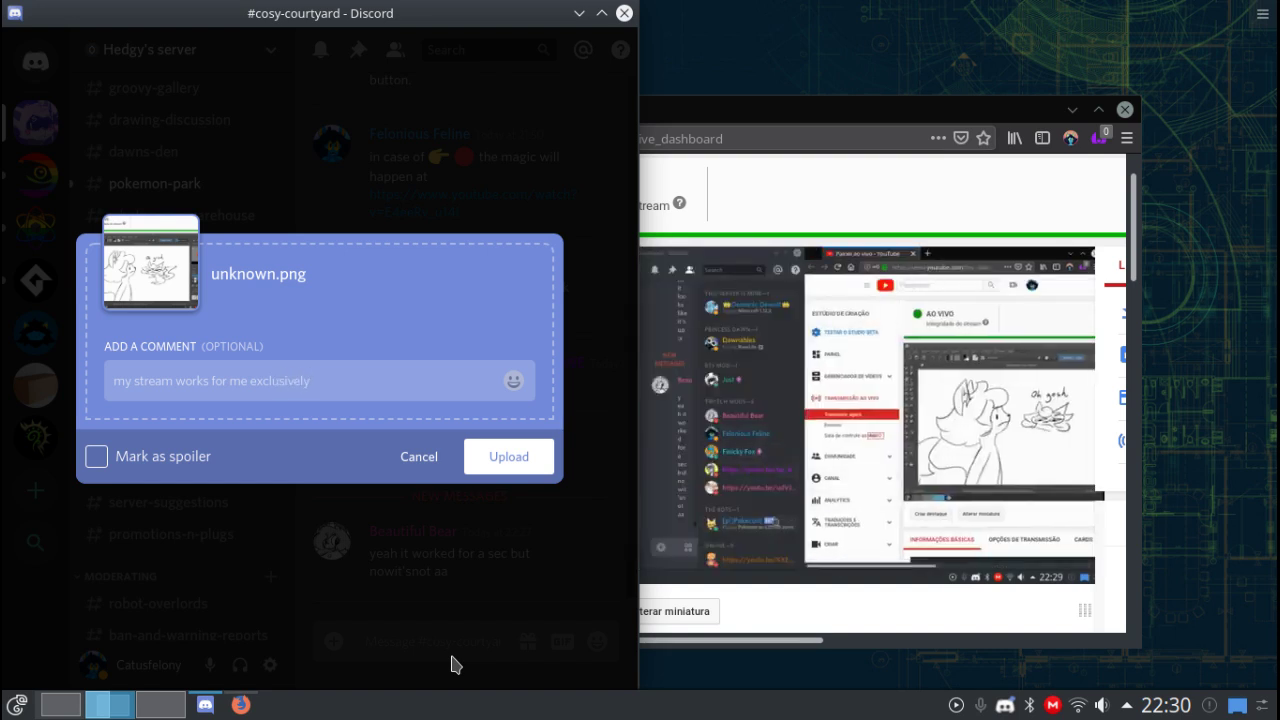
pyautogui.press('Return')
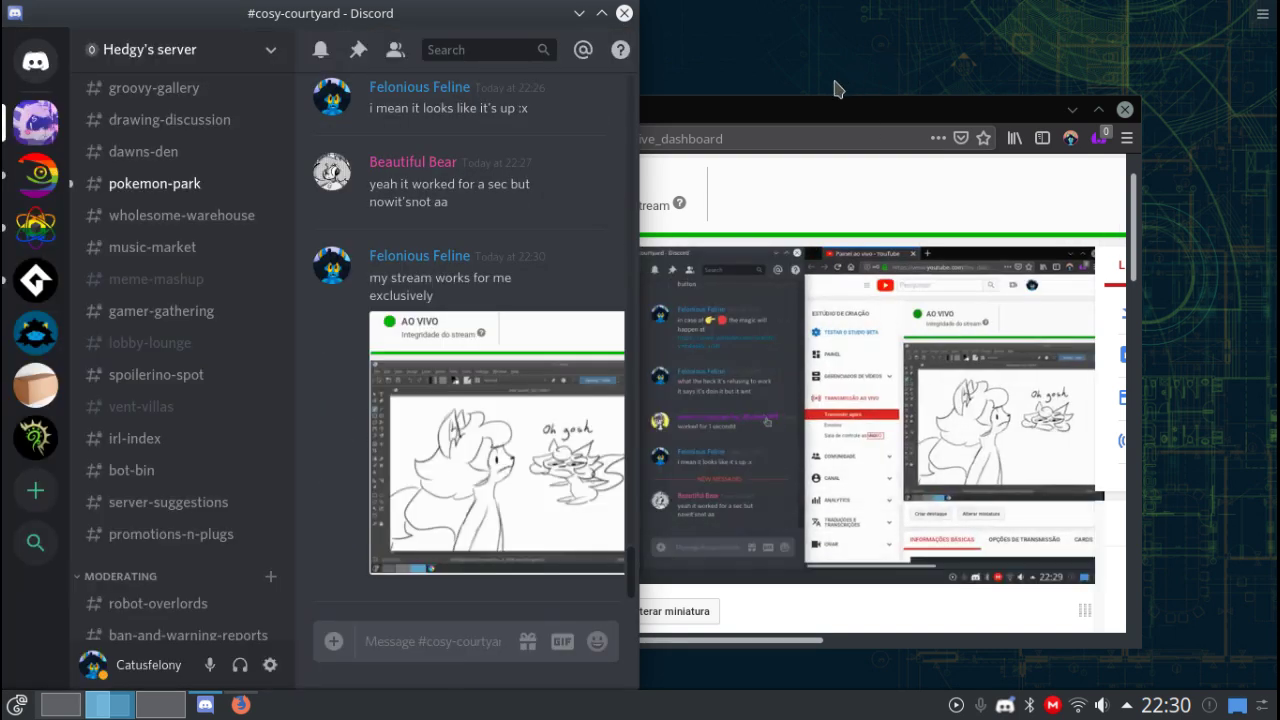
# Look over the live stream preview and the #cosy-courtyard chat, and return to the Krita sketch.
pyautogui.moveTo(806, 111); pyautogui.dragTo(829, 95)
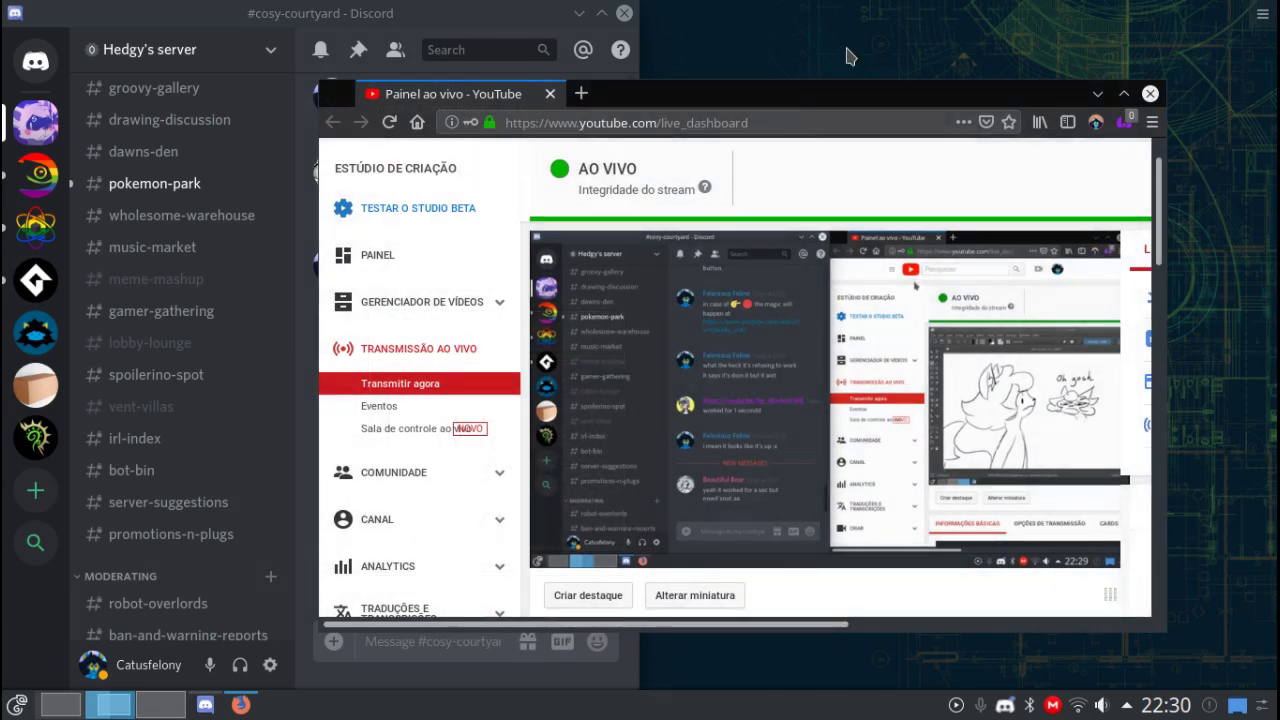
pyautogui.click(368, 14)
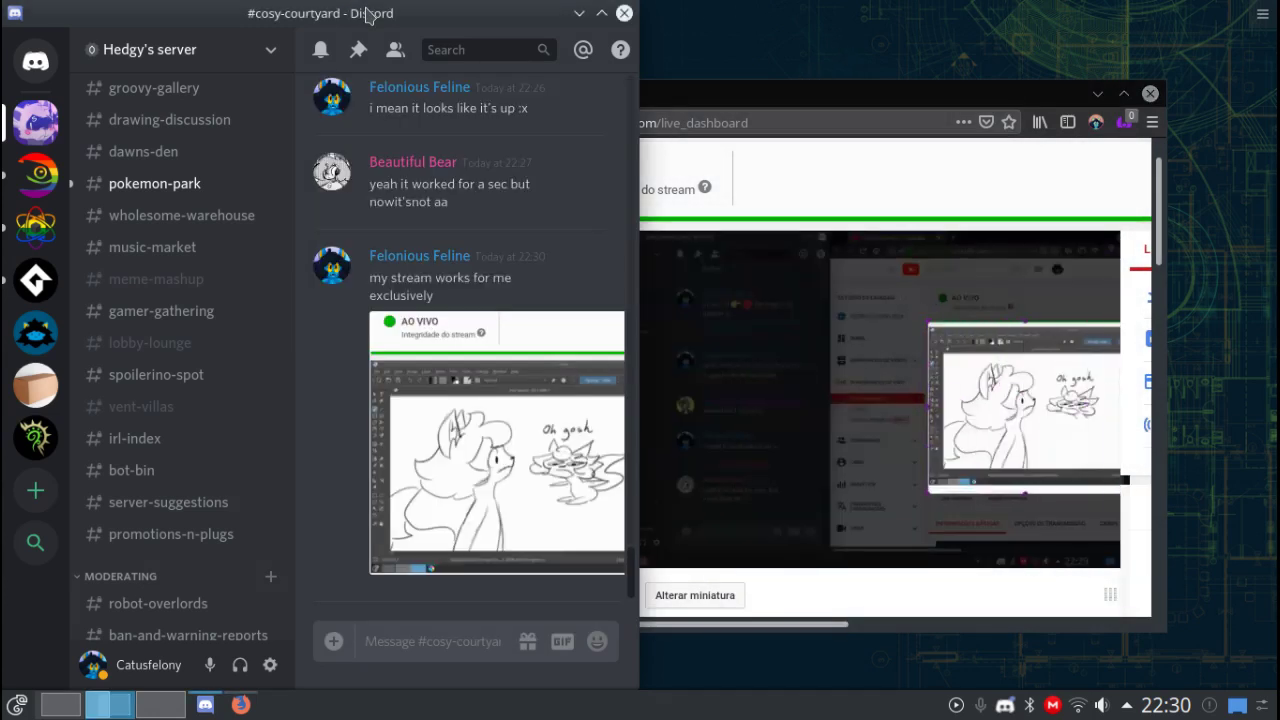
pyautogui.hotkey('ctrl', 'F8')
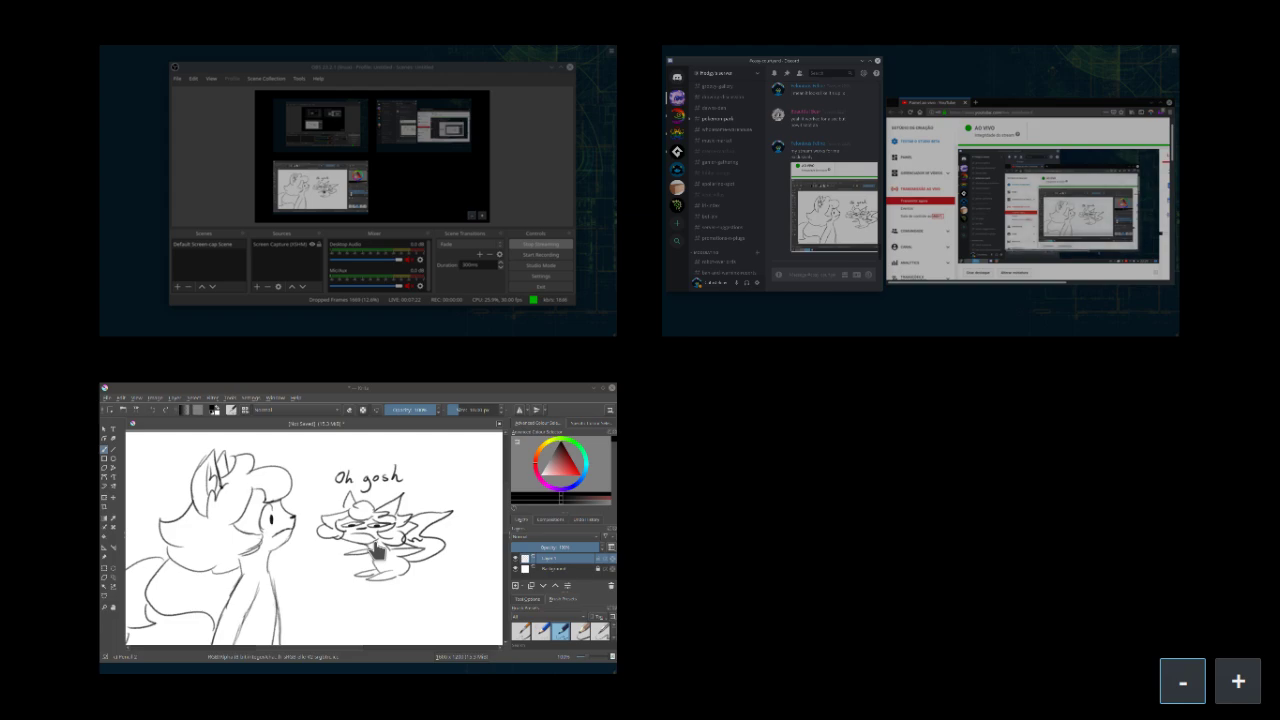
pyautogui.click(331, 514)
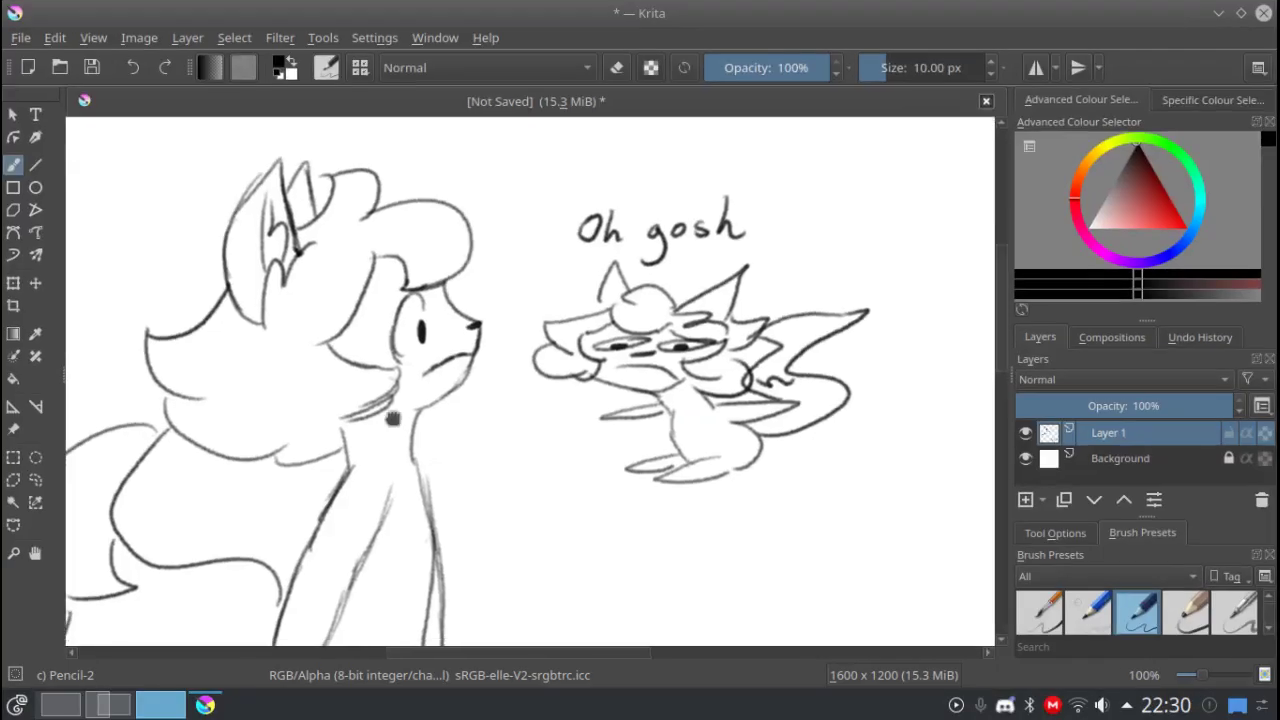
# Sketch a slug-like character with an upright rounded body and long flat tail in the page's empty lower area.
pyautogui.moveTo(441, 449); pyautogui.dragTo(306, 314)
pyautogui.moveTo(606, 478); pyautogui.dragTo(328, 354)
pyautogui.moveTo(270, 602); pyautogui.dragTo(548, 337)
pyautogui.moveTo(135, 594); pyautogui.dragTo(426, 431)
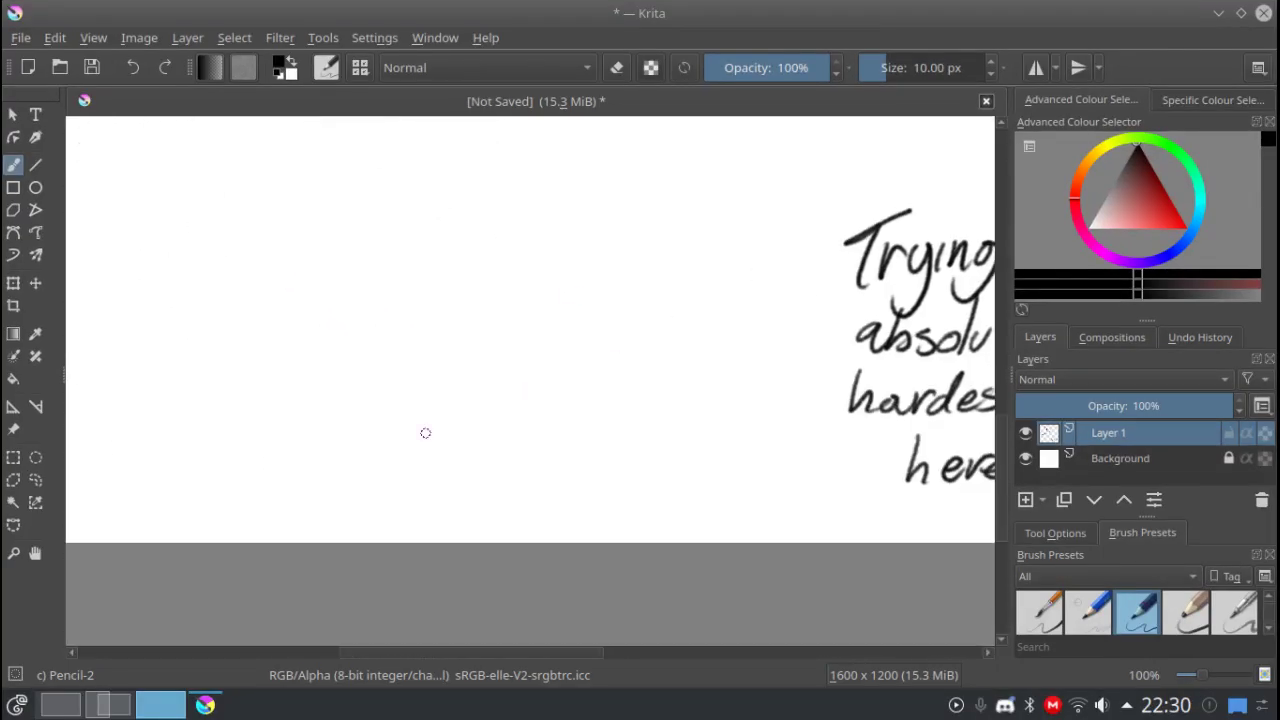
pyautogui.moveTo(314, 286); pyautogui.dragTo(423, 415)
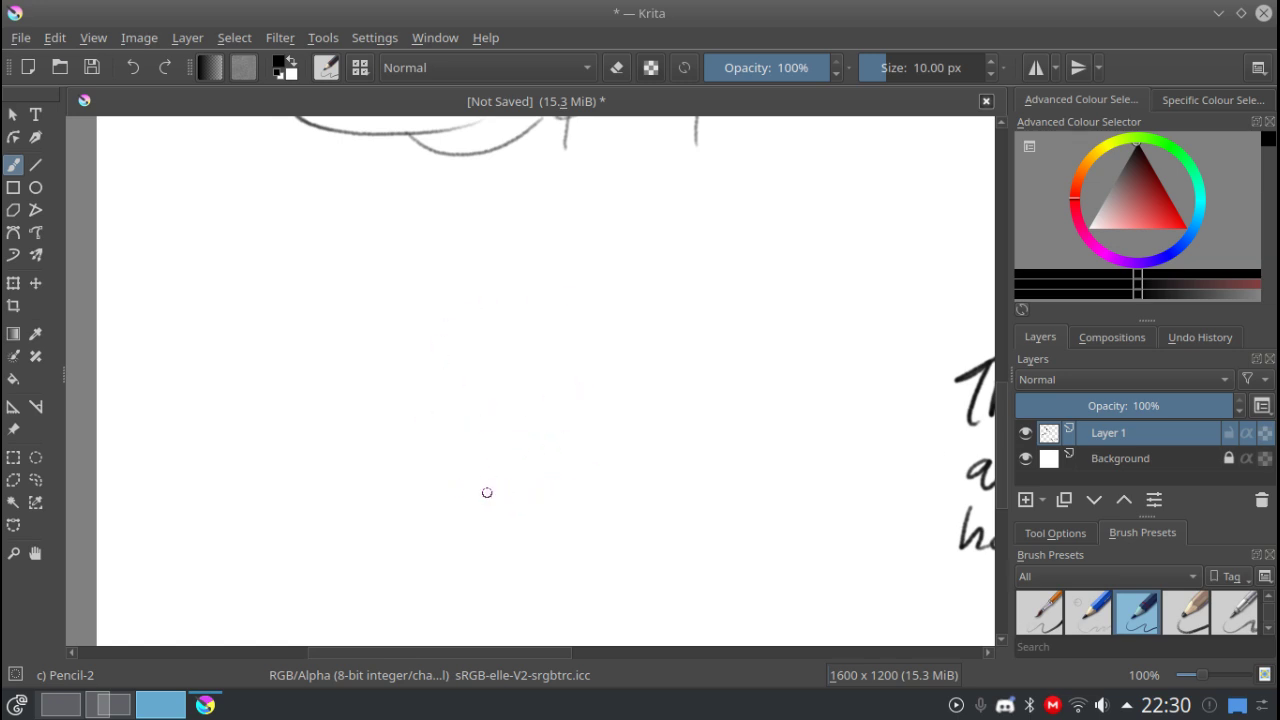
pyautogui.moveTo(481, 488); pyautogui.dragTo(657, 509)
pyautogui.moveTo(583, 494)
pyautogui.mouseDown()
pyautogui.moveTo(677, 514)
pyautogui.moveTo(681, 534)
pyautogui.moveTo(654, 548)
pyautogui.moveTo(401, 553)
pyautogui.moveTo(384, 540)
pyautogui.moveTo(409, 494)
pyautogui.mouseUp()
pyautogui.moveTo(490, 487)
pyautogui.mouseDown()
pyautogui.moveTo(484, 453)
pyautogui.moveTo(500, 408)
pyautogui.moveTo(463, 349)
pyautogui.moveTo(491, 381)
pyautogui.moveTo(440, 371)
pyautogui.moveTo(471, 359)
pyautogui.moveTo(403, 381)
pyautogui.moveTo(404, 497)
pyautogui.mouseUp()
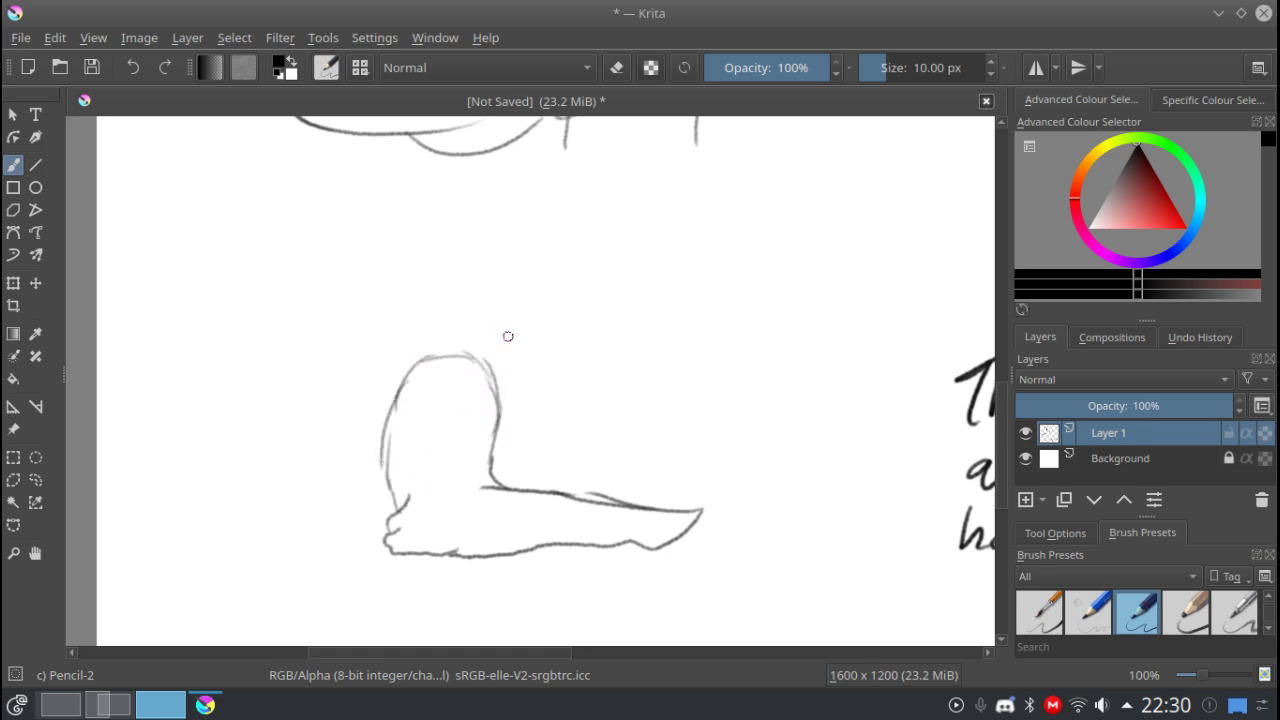
# Add pointed hair tufts on both sides of the slug's head, a rounded hair puff and two curled antennae on top.
pyautogui.moveTo(494, 344)
pyautogui.mouseDown()
pyautogui.moveTo(553, 334)
pyautogui.moveTo(506, 400)
pyautogui.mouseUp()
pyautogui.moveTo(545, 380); pyautogui.dragTo(490, 430)
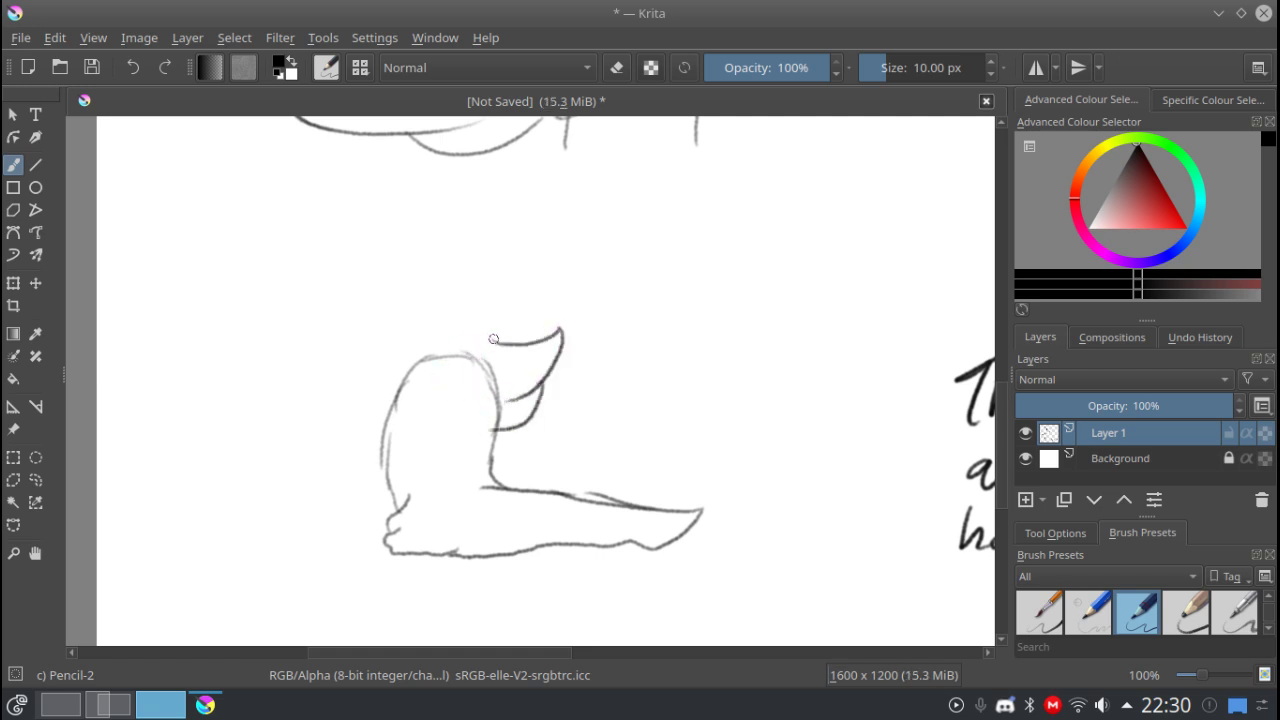
pyautogui.moveTo(494, 338)
pyautogui.mouseDown()
pyautogui.moveTo(512, 294)
pyautogui.moveTo(471, 316)
pyautogui.moveTo(480, 339)
pyautogui.moveTo(468, 349)
pyautogui.moveTo(458, 258)
pyautogui.mouseUp()
pyautogui.moveTo(424, 356)
pyautogui.mouseDown()
pyautogui.moveTo(418, 236)
pyautogui.moveTo(414, 252)
pyautogui.mouseUp()
pyautogui.moveTo(473, 318)
pyautogui.mouseDown()
pyautogui.moveTo(444, 296)
pyautogui.moveTo(431, 321)
pyautogui.moveTo(439, 297)
pyautogui.moveTo(419, 358)
pyautogui.moveTo(372, 358)
pyautogui.moveTo(400, 390)
pyautogui.moveTo(372, 394)
pyautogui.moveTo(398, 412)
pyautogui.mouseUp()
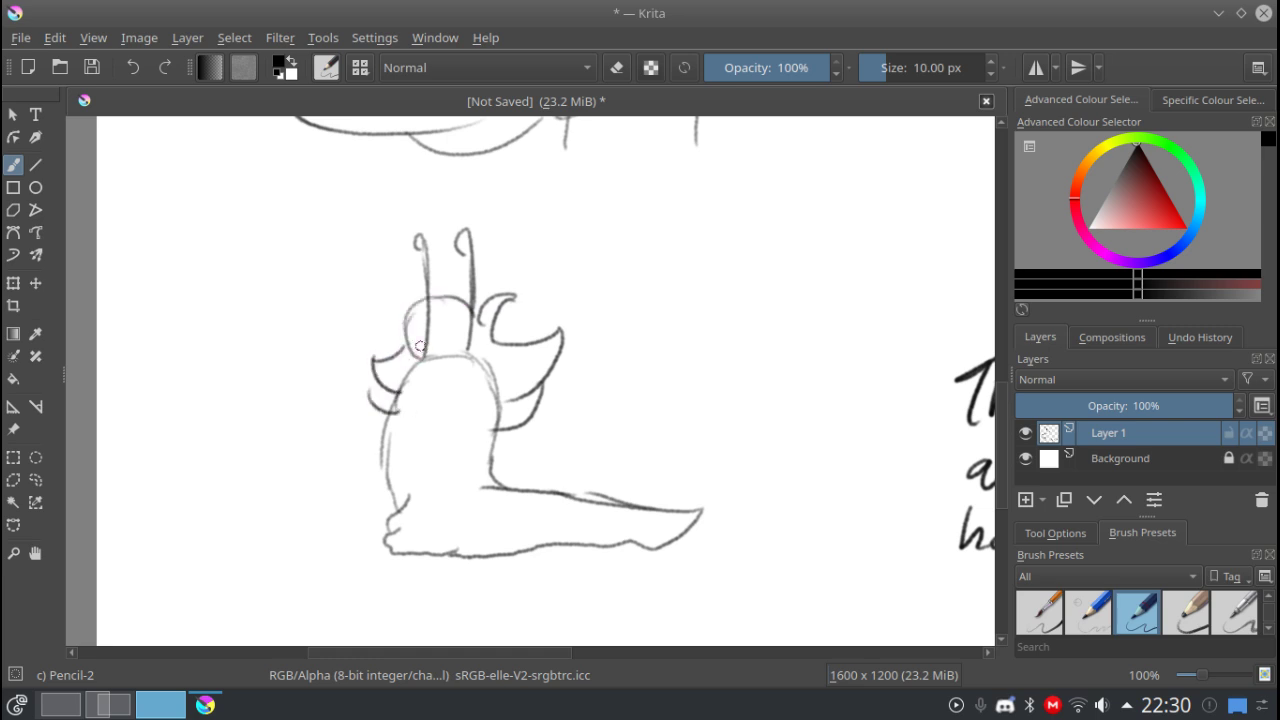
# Draw the slug's fringe, inner cheek tufts, oval eyes and flat mouth, and switch the pencil to eraser mode.
pyautogui.moveTo(428, 344)
pyautogui.mouseDown()
pyautogui.moveTo(446, 367)
pyautogui.moveTo(457, 350)
pyautogui.moveTo(486, 376)
pyautogui.moveTo(469, 394)
pyautogui.moveTo(490, 424)
pyautogui.mouseUp()
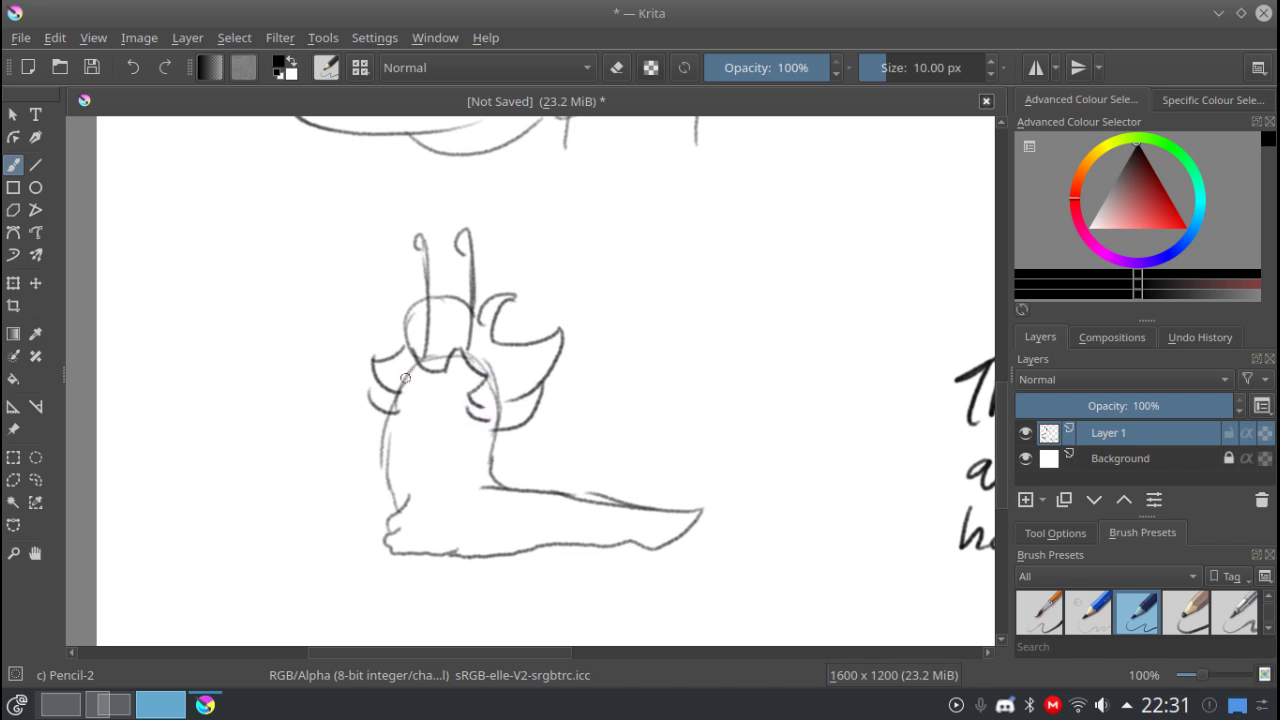
pyautogui.moveTo(420, 375)
pyautogui.mouseDown()
pyautogui.moveTo(418, 400)
pyautogui.moveTo(397, 413)
pyautogui.mouseUp()
pyautogui.moveTo(460, 410); pyautogui.dragTo(424, 413)
pyautogui.press('e')
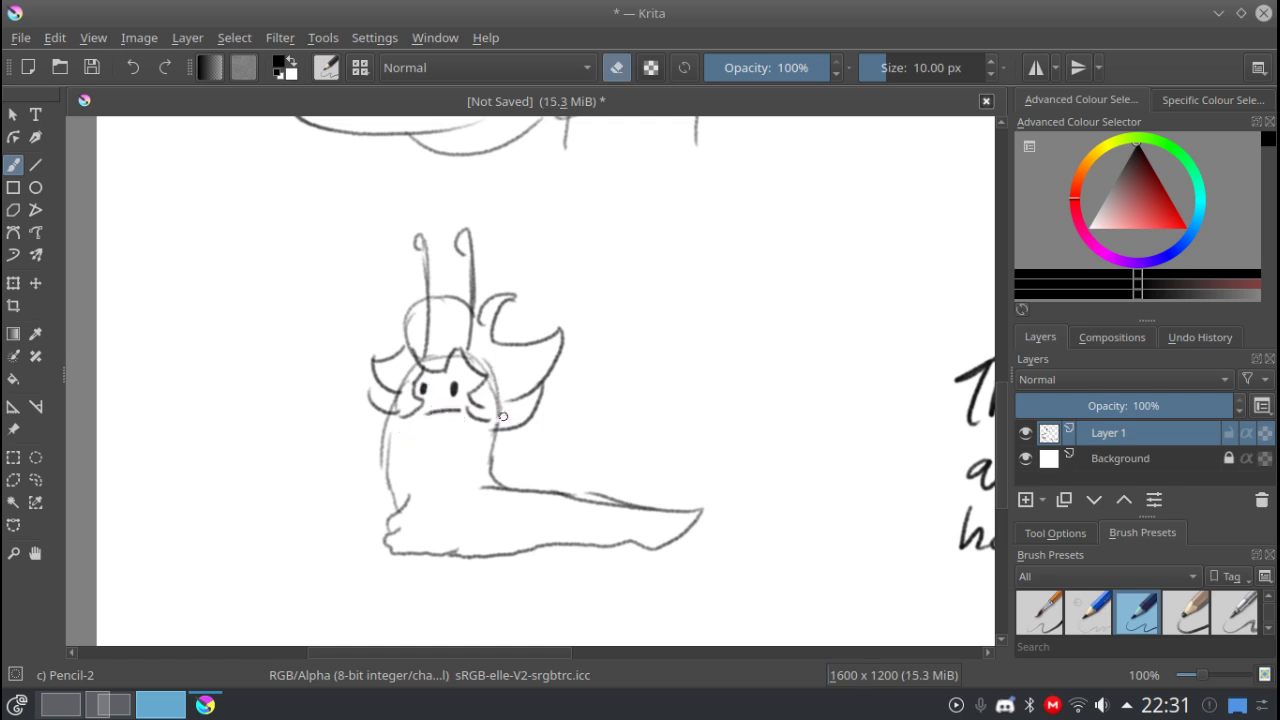
# Erase the head outline overlapping the slug's hair and puff, and add small hair strands beneath its side tufts.
pyautogui.moveTo(497, 409); pyautogui.dragTo(481, 361)
pyautogui.moveTo(430, 358); pyautogui.dragTo(435, 323)
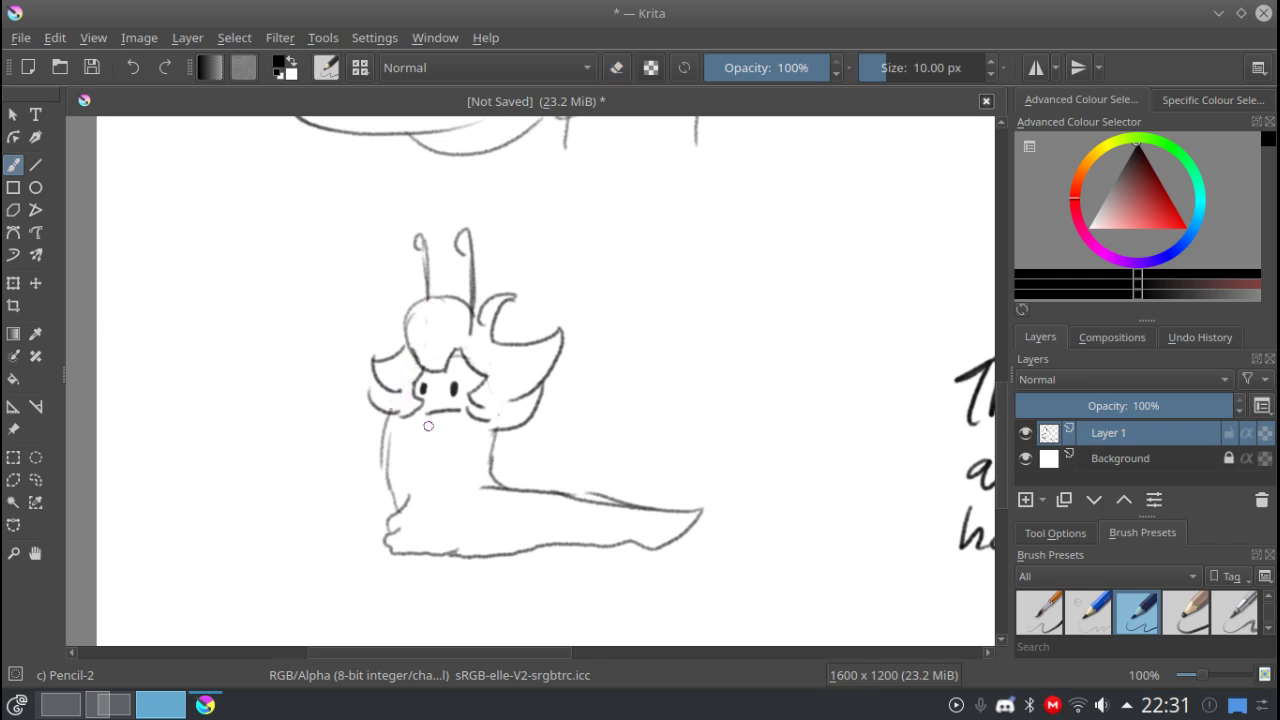
pyautogui.press('e')
pyautogui.press('e')
pyautogui.press('e')
pyautogui.moveTo(519, 429); pyautogui.dragTo(497, 441)
pyautogui.moveTo(391, 418); pyautogui.dragTo(363, 410)
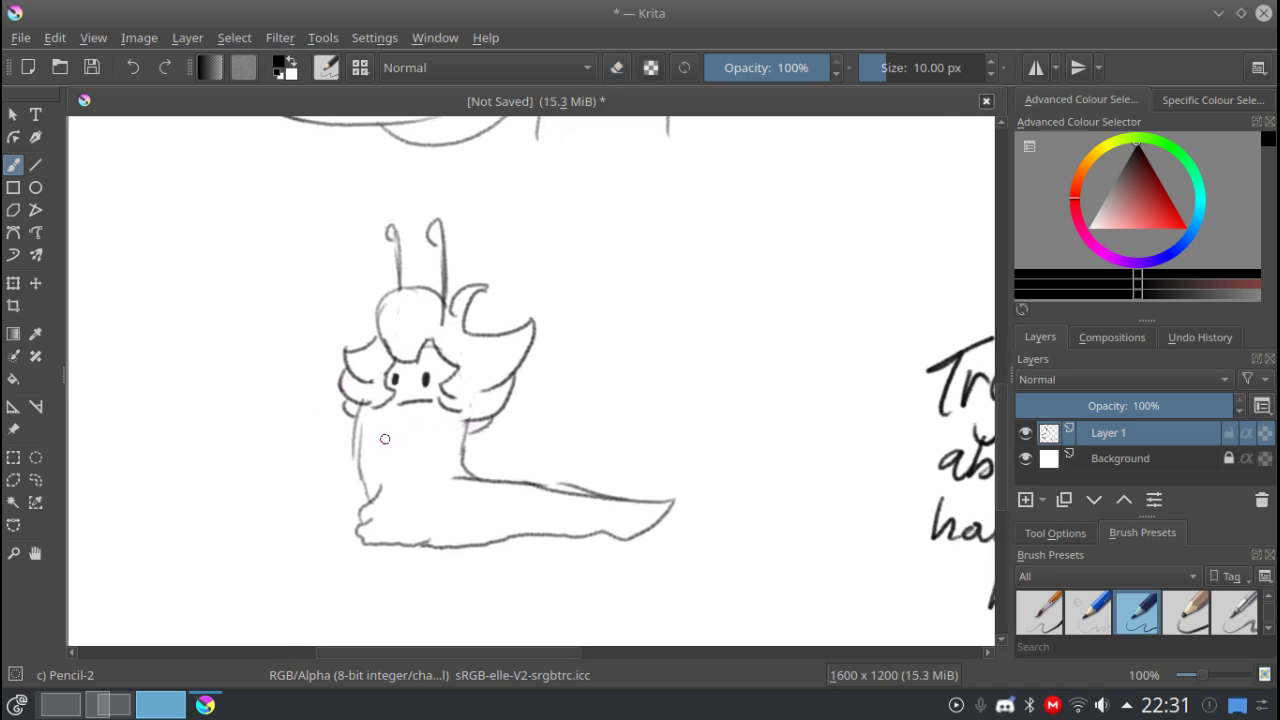
# Switch to the YouTube live dashboard in Firefox and copy the stream's share link.
pyautogui.hotkey('ctrl', 'F8')
pyautogui.click(937, 286)
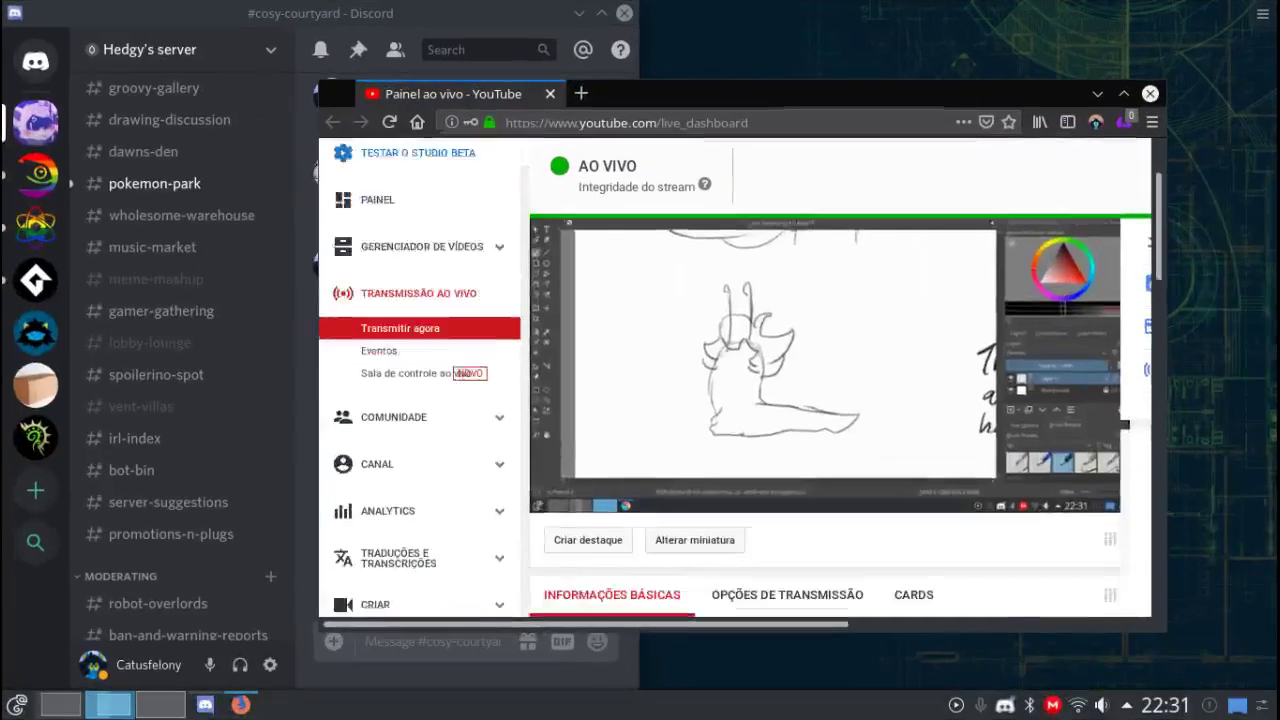
pyautogui.scroll(-8, 791, 411)
pyautogui.scroll(2, 814, 400)
pyautogui.middleClick(734, 408)
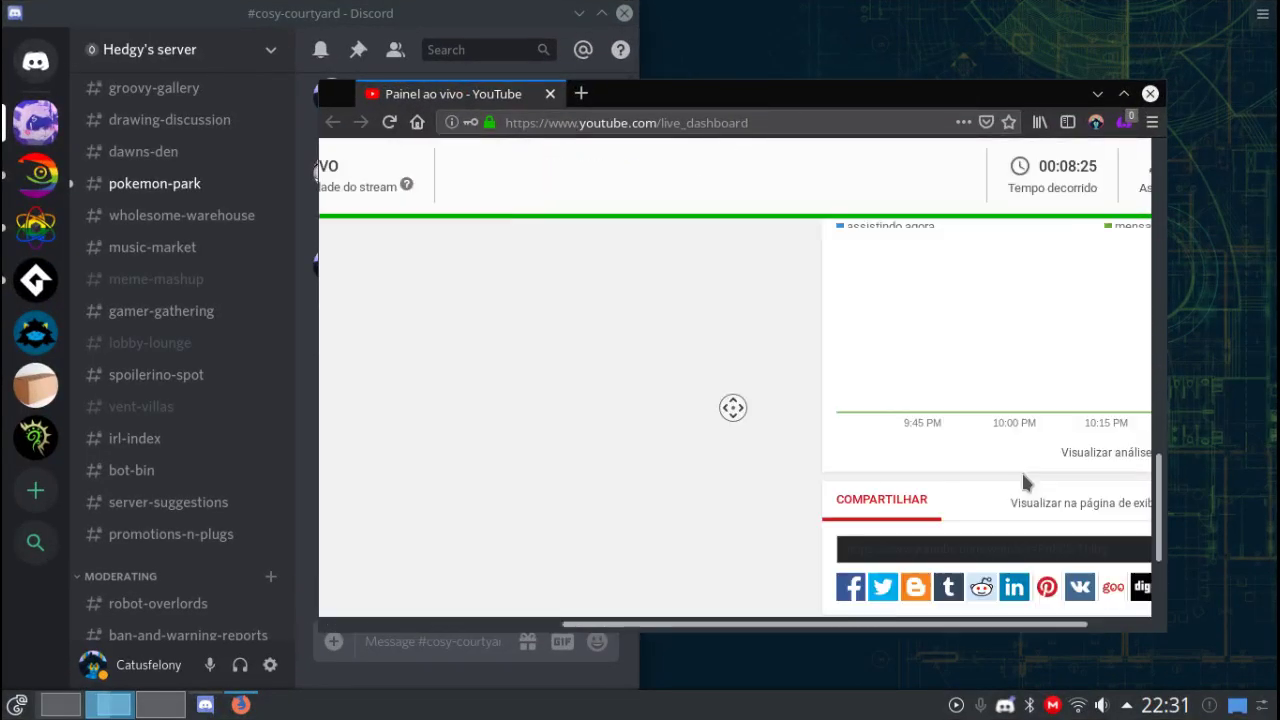
pyautogui.click(895, 476)
pyautogui.hotkey('ctrl', 'c')
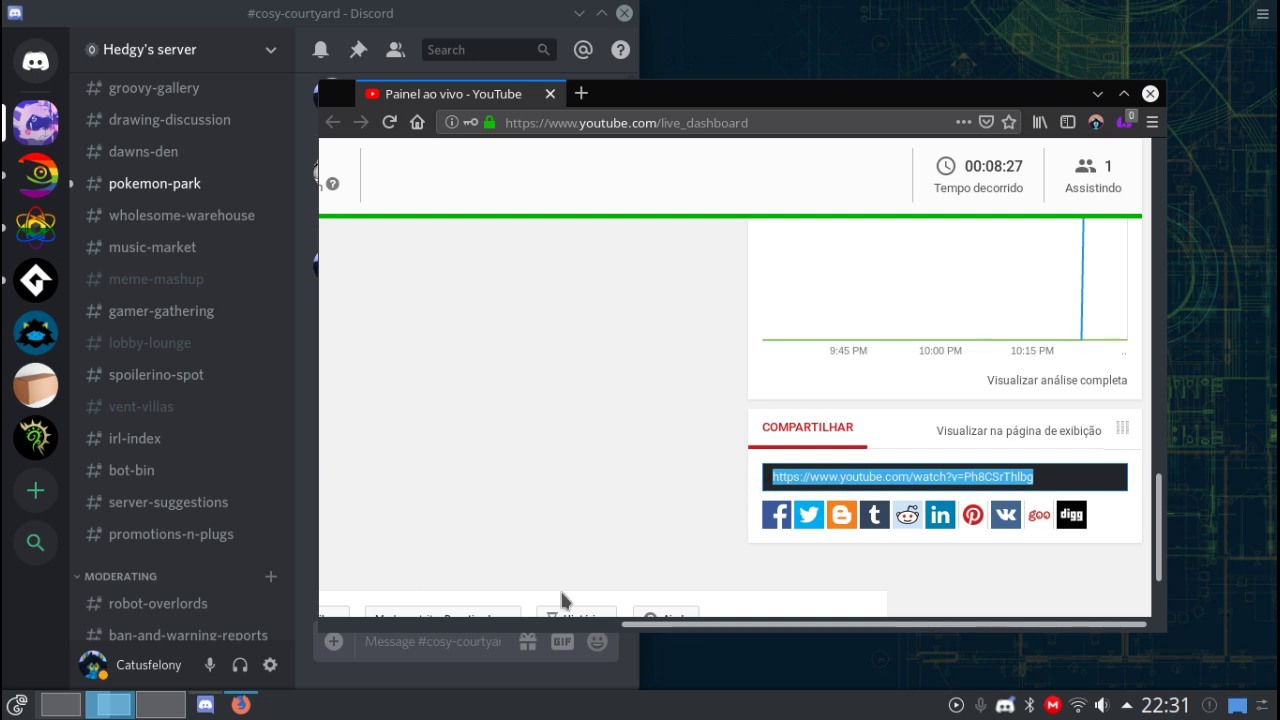
# Post "oh i think it's because of the new link" with the copied stream link in Discord's #cosy-courtyard, followed by ">.<".
pyautogui.click(423, 645)
pyautogui.hotkey('ctrl', 'v')
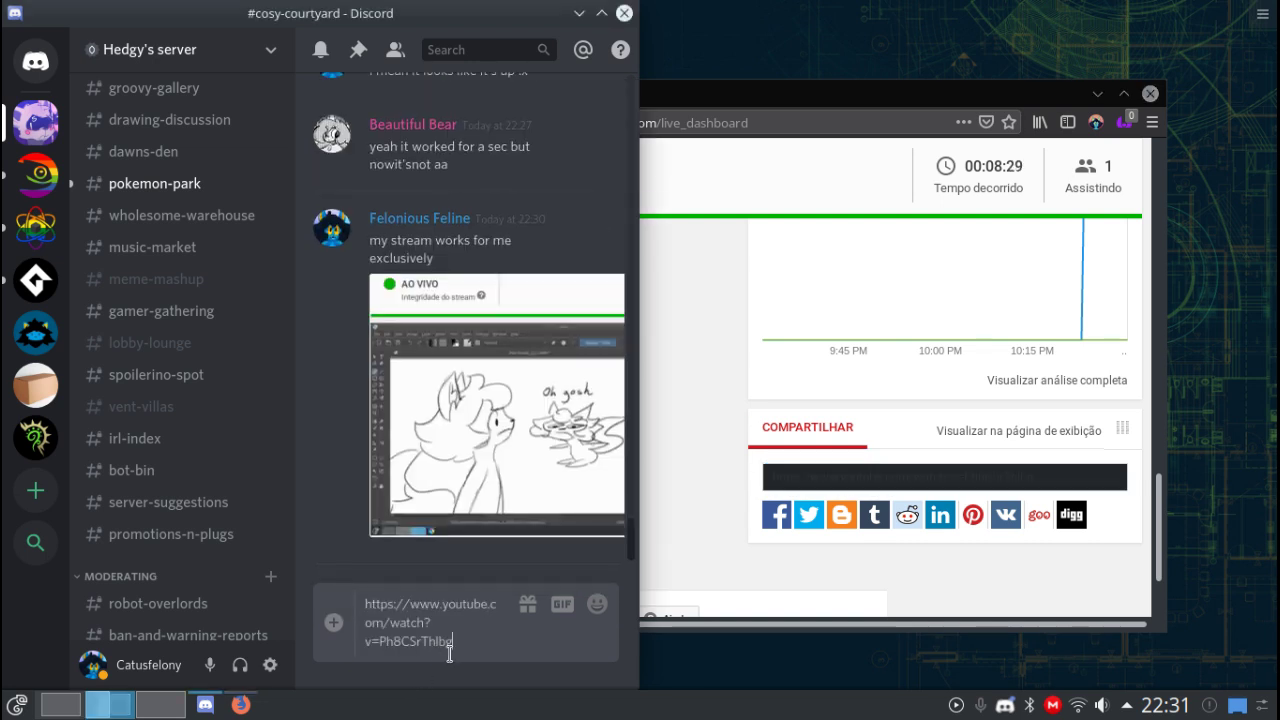
pyautogui.hotkey('shift', 'Return')
pyautogui.press('Up')
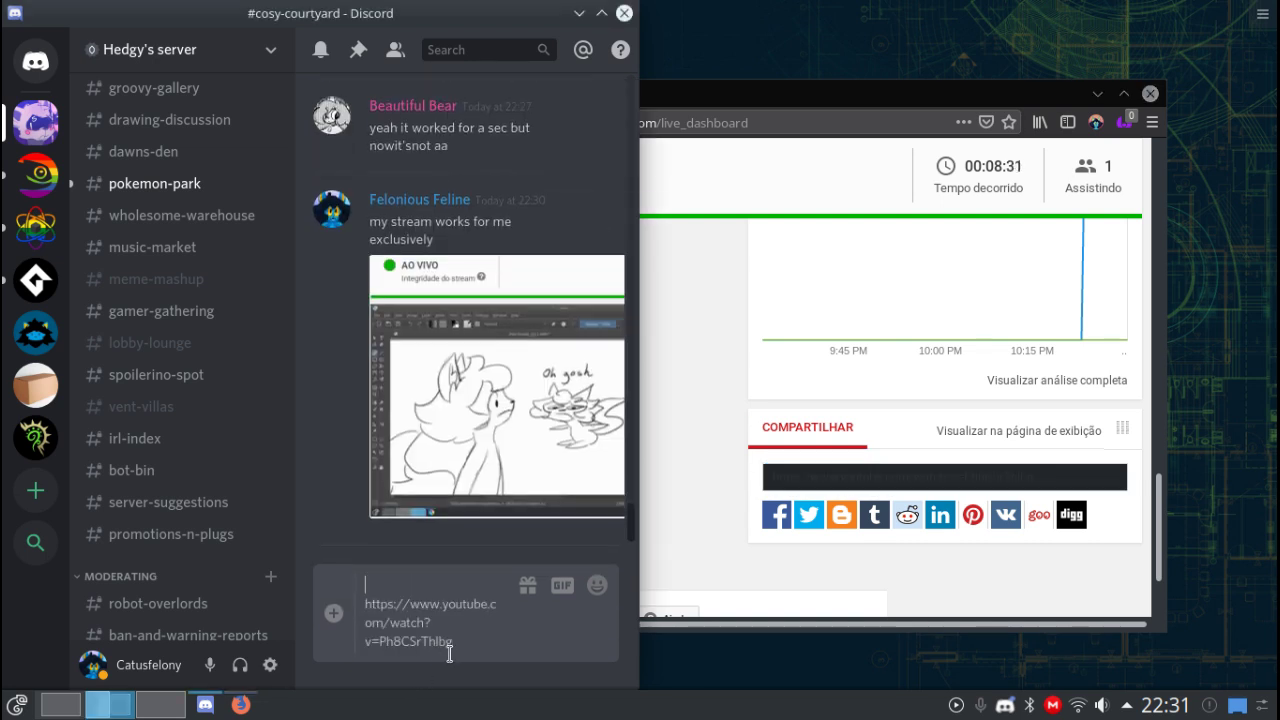
pyautogui.write("oh i think it's because of ")
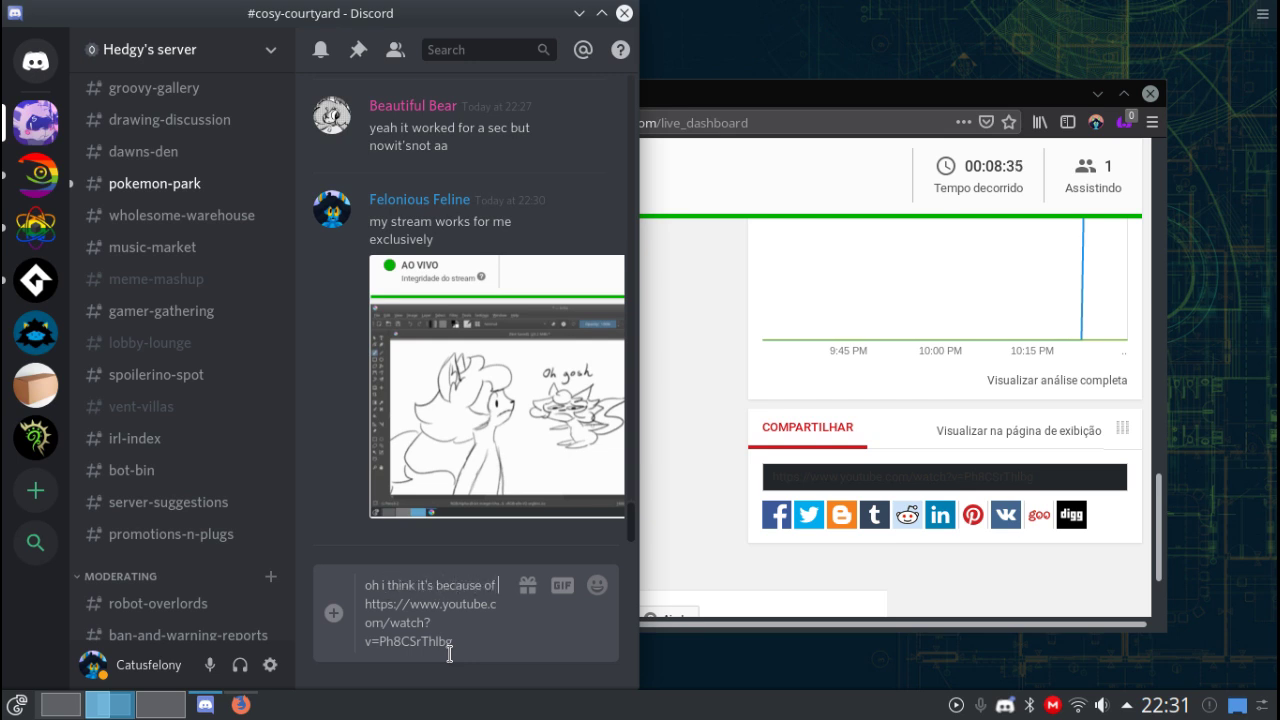
pyautogui.write('the new link')
pyautogui.press('Return')
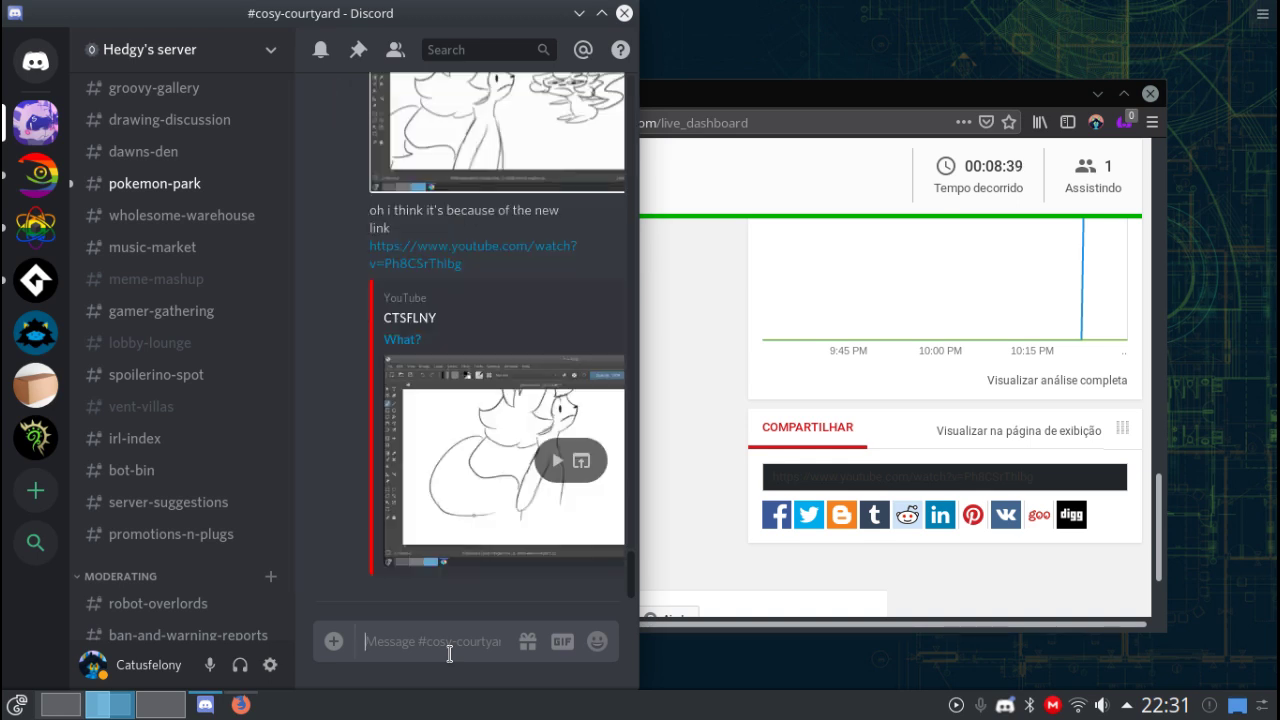
pyautogui.write('>.<')
pyautogui.press('Return')
# Return to Krita and draw a large round snail shell with an inner spiral on the slug's back.
pyautogui.hotkey('ctrl', 'F8')
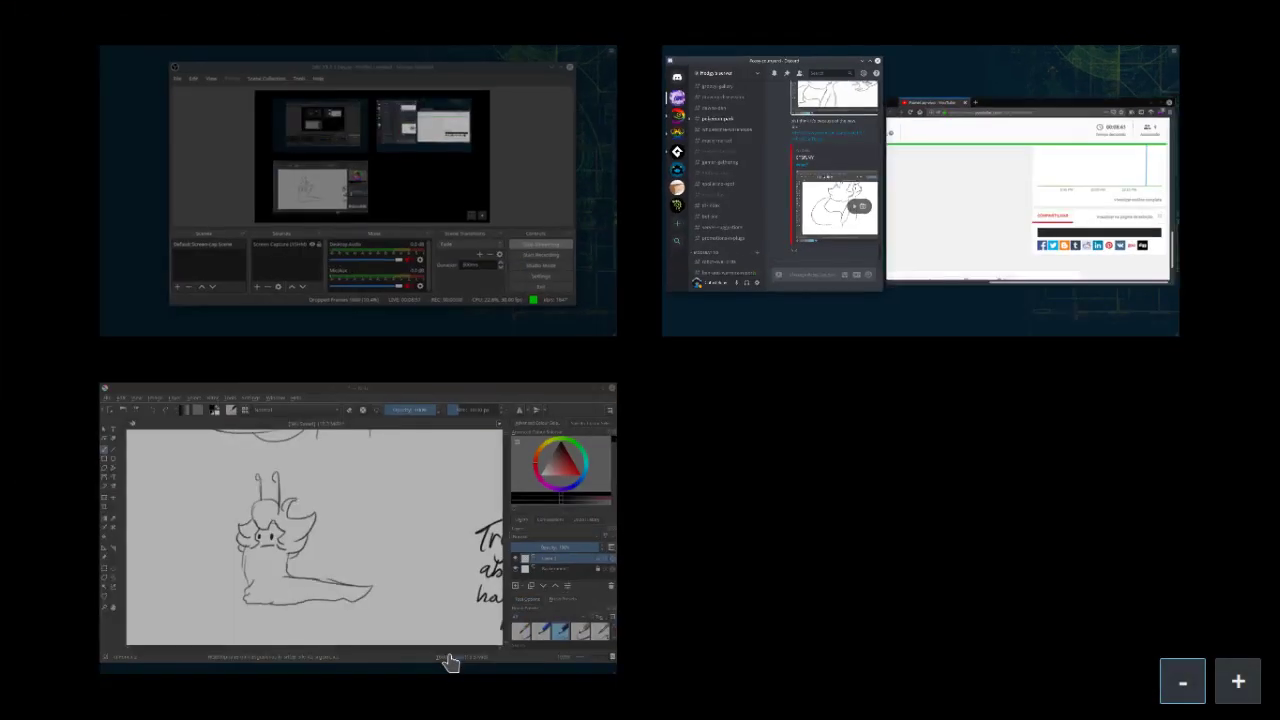
pyautogui.click(481, 534)
pyautogui.moveTo(434, 442); pyautogui.dragTo(395, 391)
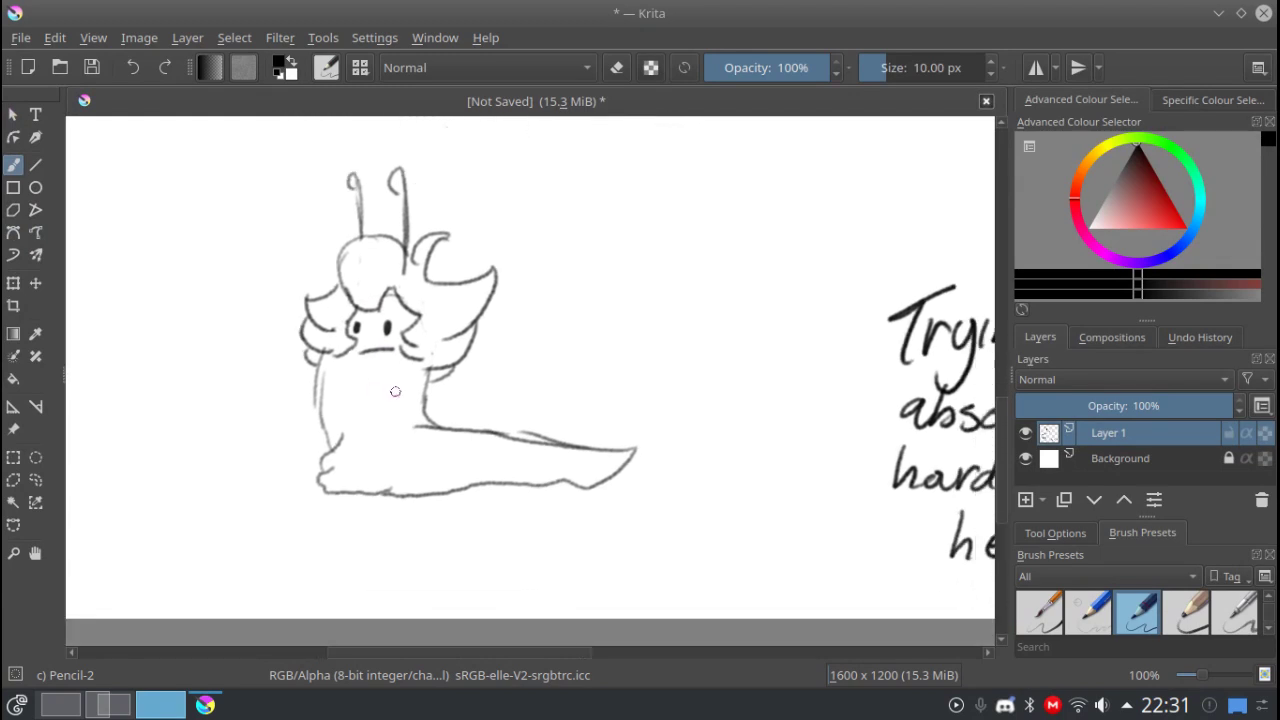
pyautogui.moveTo(472, 276)
pyautogui.mouseDown()
pyautogui.moveTo(497, 228)
pyautogui.moveTo(472, 267)
pyautogui.moveTo(536, 198)
pyautogui.moveTo(640, 219)
pyautogui.moveTo(620, 203)
pyautogui.moveTo(687, 285)
pyautogui.moveTo(645, 403)
pyautogui.moveTo(643, 389)
pyautogui.moveTo(661, 435)
pyautogui.moveTo(615, 453)
pyautogui.moveTo(525, 437)
pyautogui.mouseUp()
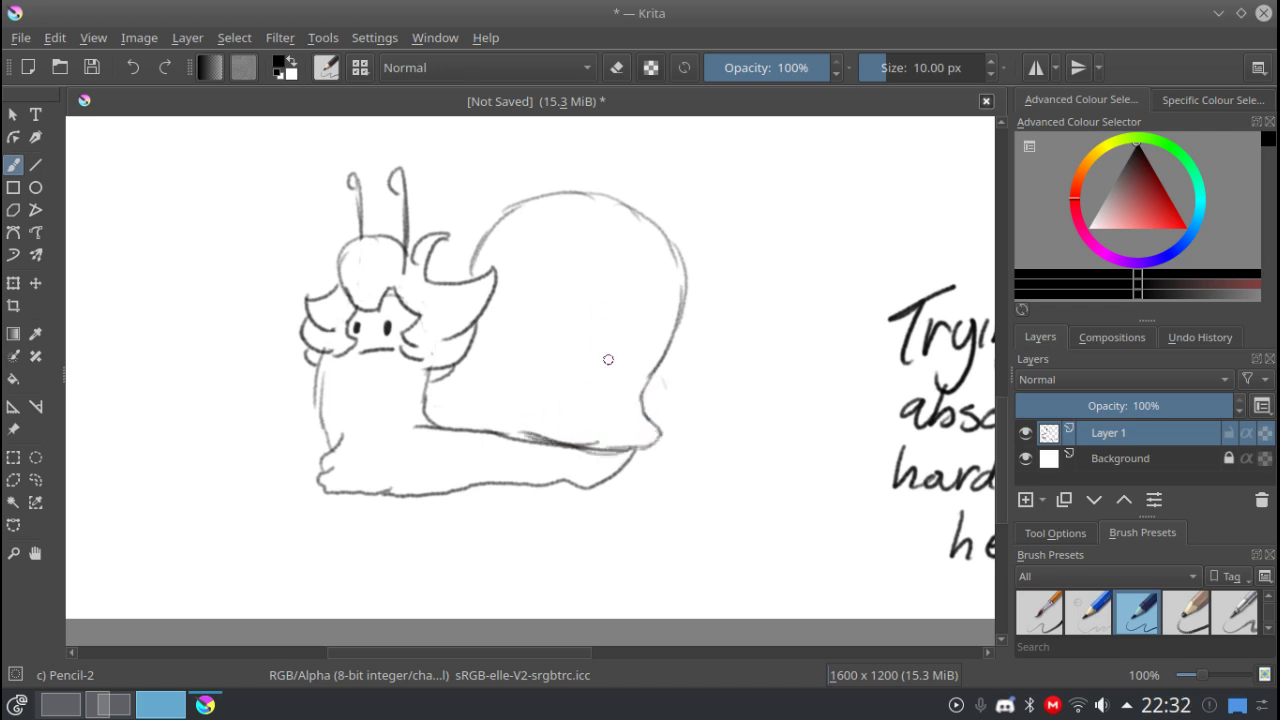
pyautogui.moveTo(648, 378)
pyautogui.mouseDown()
pyautogui.moveTo(645, 314)
pyautogui.moveTo(662, 308)
pyautogui.moveTo(589, 252)
pyautogui.moveTo(642, 261)
pyautogui.moveTo(530, 228)
pyautogui.moveTo(592, 224)
pyautogui.moveTo(495, 316)
pyautogui.moveTo(594, 389)
pyautogui.moveTo(581, 395)
pyautogui.moveTo(612, 350)
pyautogui.moveTo(624, 264)
pyautogui.moveTo(629, 282)
pyautogui.moveTo(550, 299)
pyautogui.moveTo(558, 318)
pyautogui.moveTo(603, 296)
pyautogui.moveTo(576, 313)
pyautogui.mouseUp()
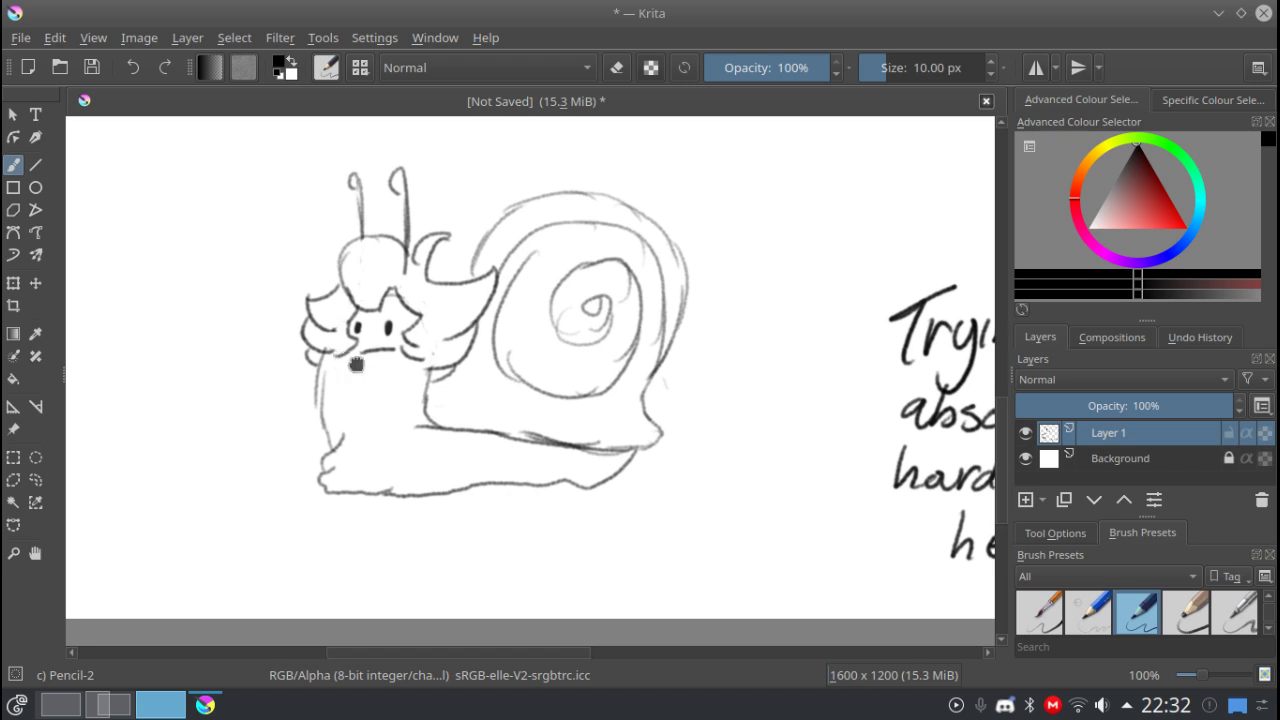
# Turn the snail's flat mouth into a dark open mouth with a small lower lip.
pyautogui.moveTo(380, 354); pyautogui.dragTo(440, 356)
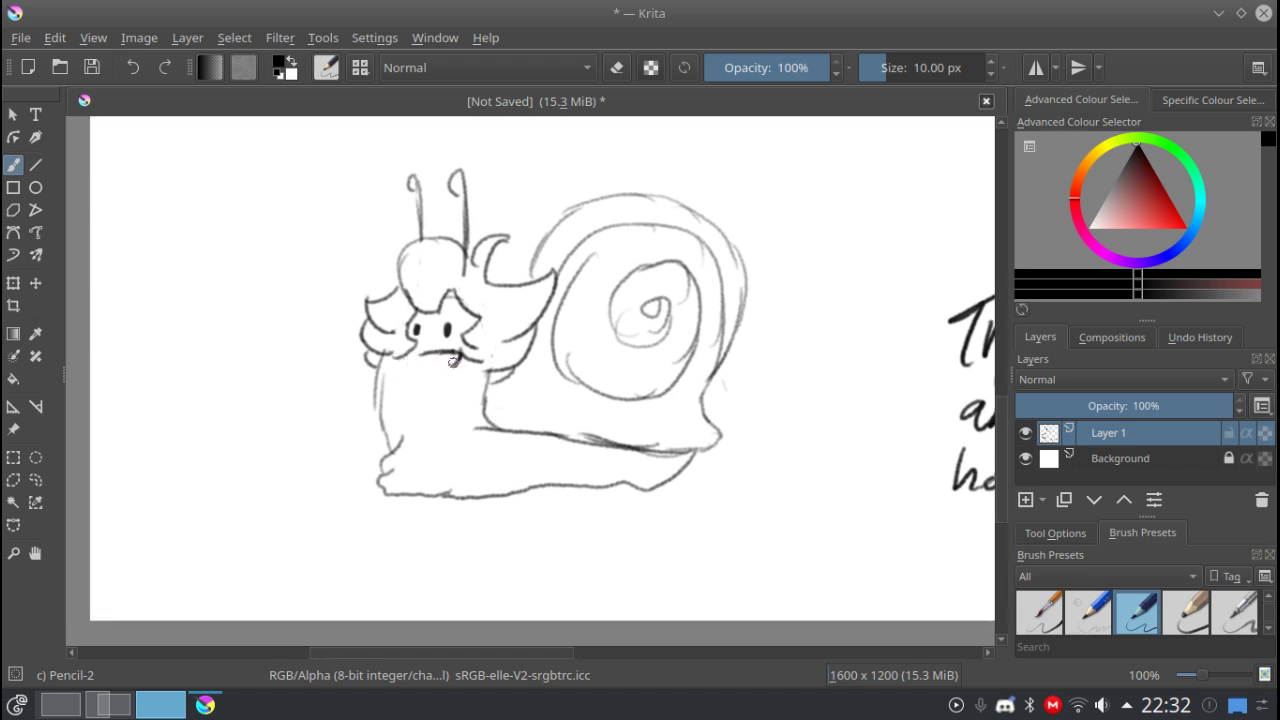
pyautogui.moveTo(456, 357); pyautogui.dragTo(422, 354)
pyautogui.moveTo(414, 379); pyautogui.dragTo(482, 404)
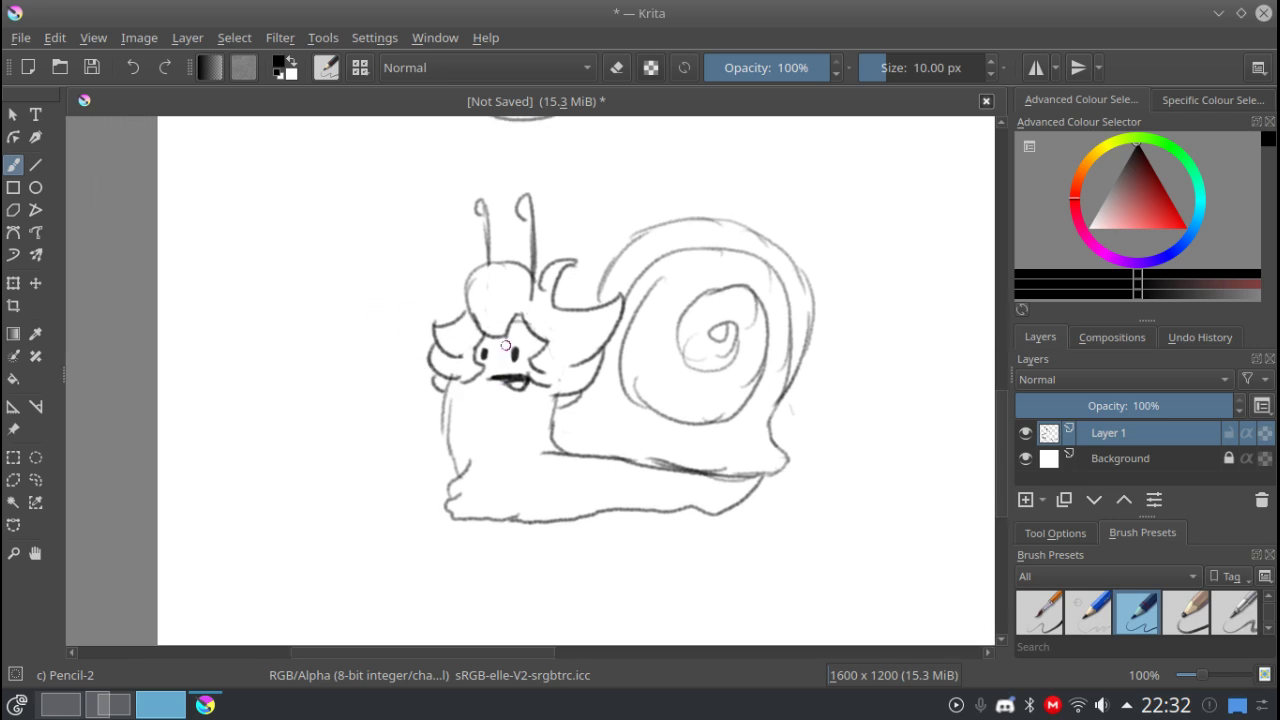
# Handwrite the caption "wow, things sure are slow today, huh?" in the blank space in front of the snail.
pyautogui.moveTo(258, 275)
pyautogui.mouseDown()
pyautogui.moveTo(334, 282)
pyautogui.moveTo(348, 300)
pyautogui.mouseUp()
pyautogui.moveTo(386, 238)
pyautogui.mouseDown()
pyautogui.moveTo(388, 282)
pyautogui.moveTo(448, 278)
pyautogui.moveTo(452, 296)
pyautogui.mouseUp()
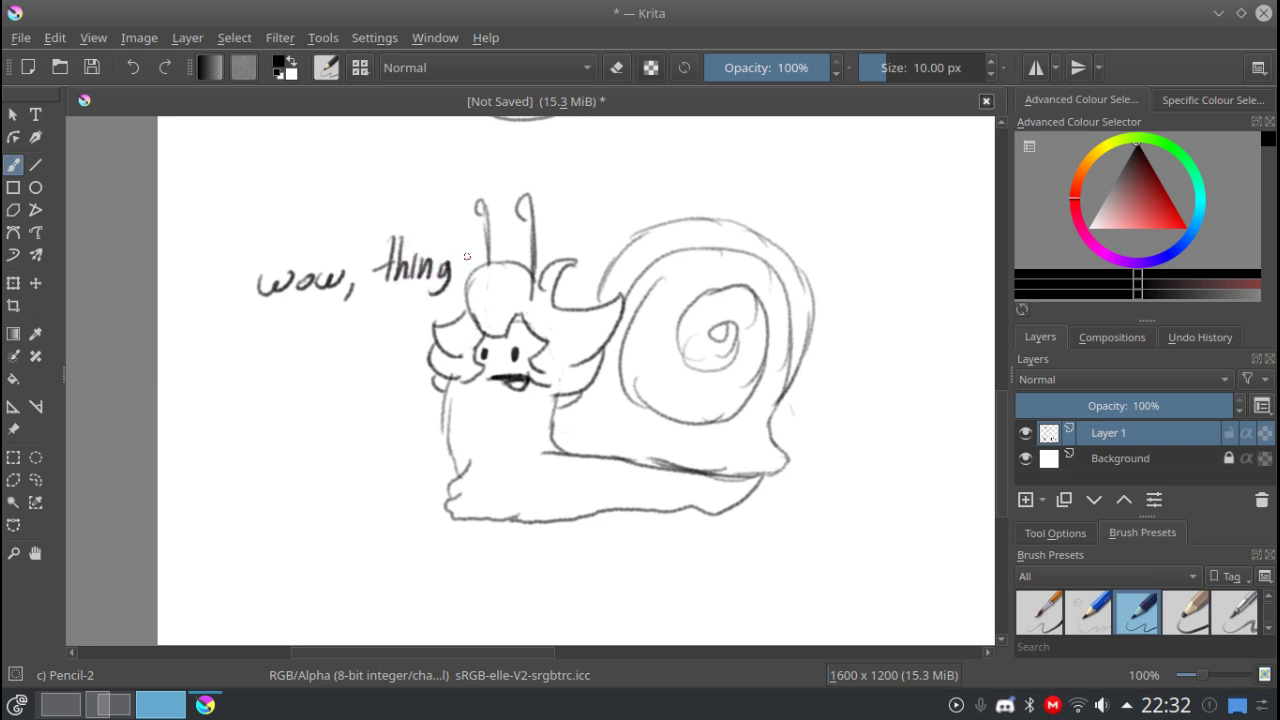
pyautogui.moveTo(470, 254); pyautogui.dragTo(456, 278)
pyautogui.click(430, 246)
pyautogui.moveTo(258, 312); pyautogui.dragTo(250, 334)
pyautogui.moveTo(264, 318)
pyautogui.mouseDown()
pyautogui.moveTo(282, 334)
pyautogui.moveTo(356, 332)
pyautogui.moveTo(372, 316)
pyautogui.moveTo(394, 330)
pyautogui.mouseUp()
pyautogui.moveTo(280, 362); pyautogui.dragTo(266, 378)
pyautogui.moveTo(288, 346)
pyautogui.mouseDown()
pyautogui.moveTo(286, 378)
pyautogui.moveTo(338, 362)
pyautogui.moveTo(286, 418)
pyautogui.mouseUp()
pyautogui.moveTo(278, 402)
pyautogui.mouseDown()
pyautogui.moveTo(312, 411)
pyautogui.moveTo(343, 380)
pyautogui.moveTo(362, 414)
pyautogui.mouseUp()
pyautogui.moveTo(372, 398); pyautogui.dragTo(348, 420)
pyautogui.moveTo(400, 396); pyautogui.dragTo(390, 424)
pyautogui.moveTo(312, 436)
pyautogui.mouseDown()
pyautogui.moveTo(330, 470)
pyautogui.moveTo(358, 468)
pyautogui.mouseUp()
pyautogui.moveTo(360, 456); pyautogui.dragTo(398, 458)
pyautogui.click(395, 466)
# Check the #cosy-courtyard chat on Discord for replies, and return to Krita to look over the whole sketch page.
pyautogui.hotkey('ctrl', 'F8')
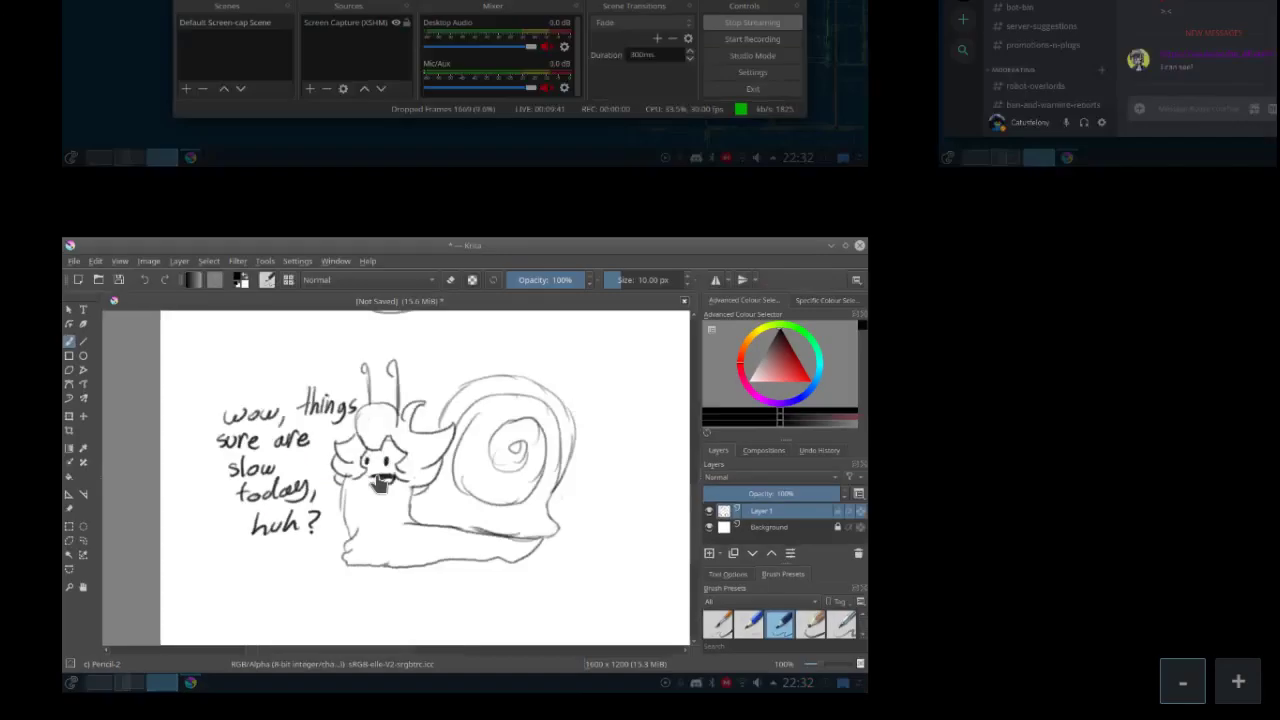
pyautogui.click(749, 257)
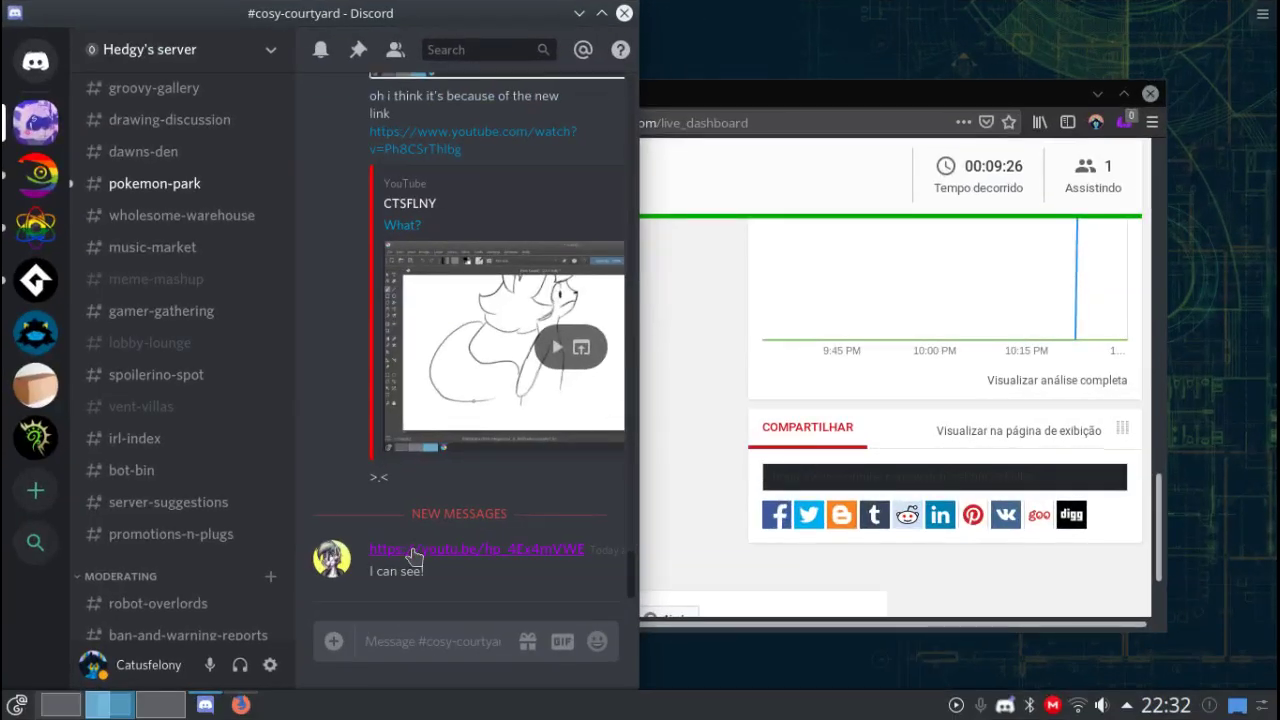
pyautogui.hotkey('ctrl', 'F8')
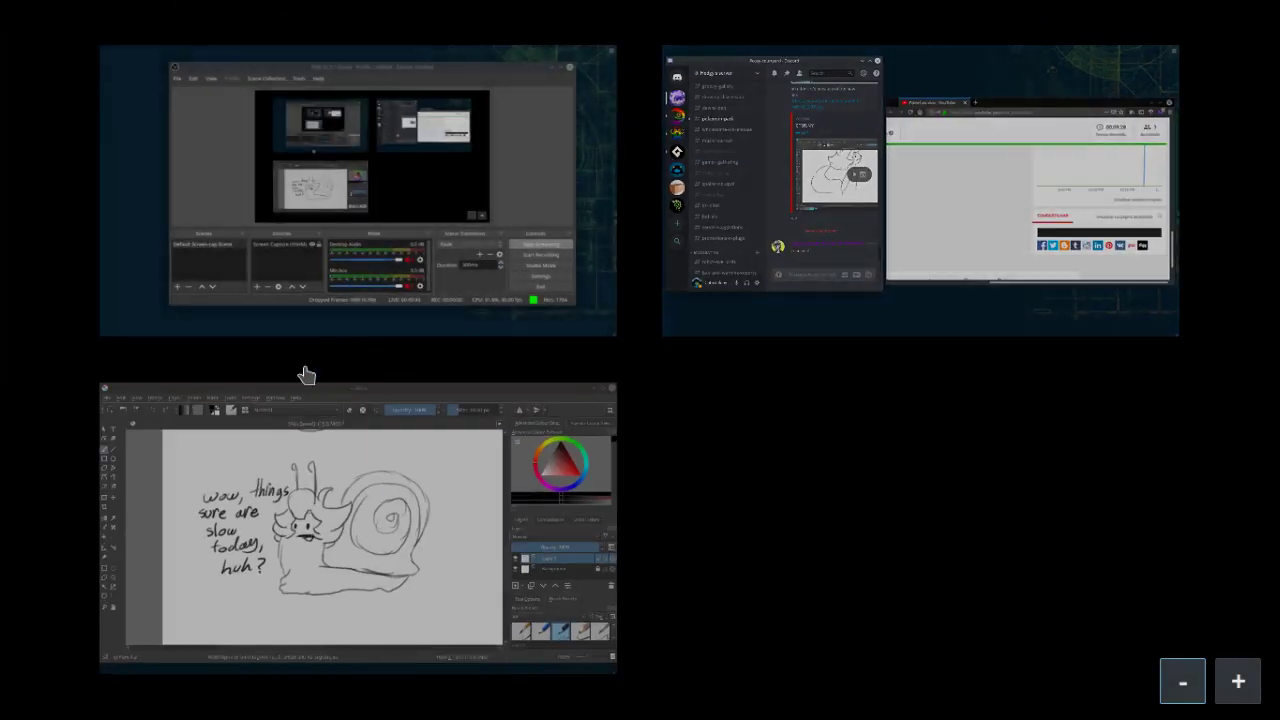
pyautogui.click(330, 385)
pyautogui.moveTo(330, 376); pyautogui.dragTo(90, 440)
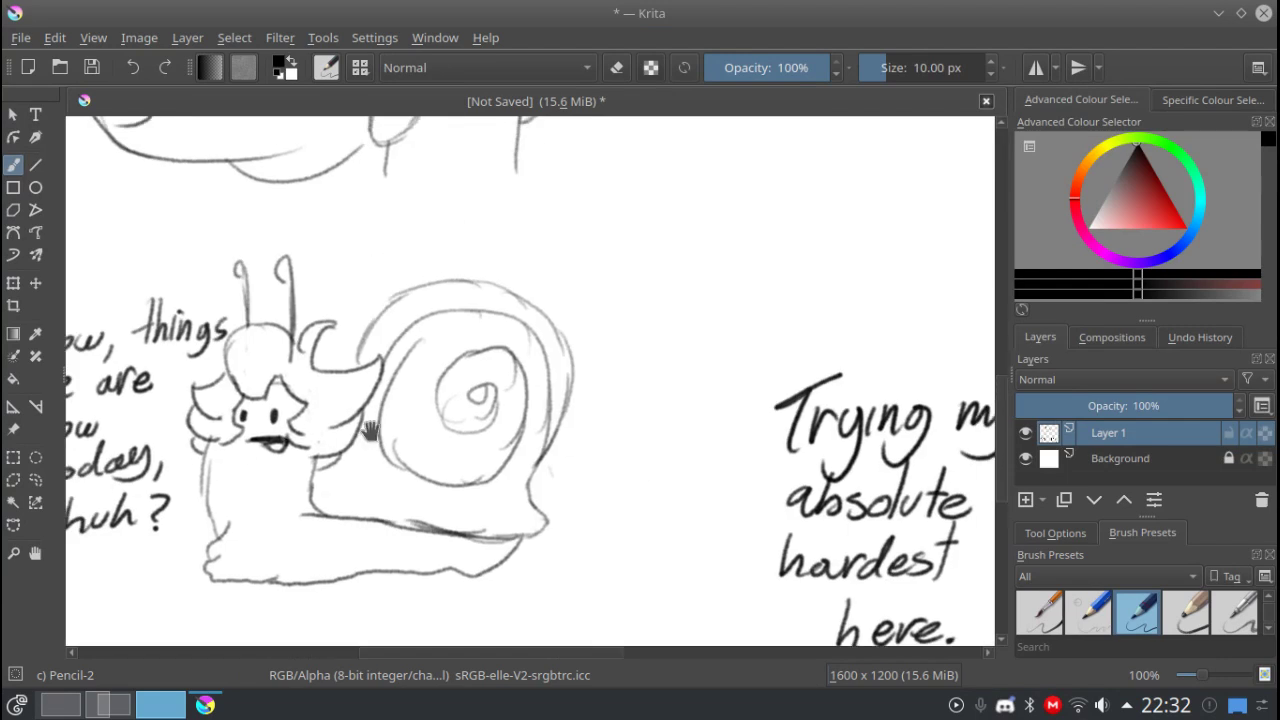
pyautogui.scroll(-3, 433, 434)
pyautogui.moveTo(447, 347); pyautogui.dragTo(439, 365)
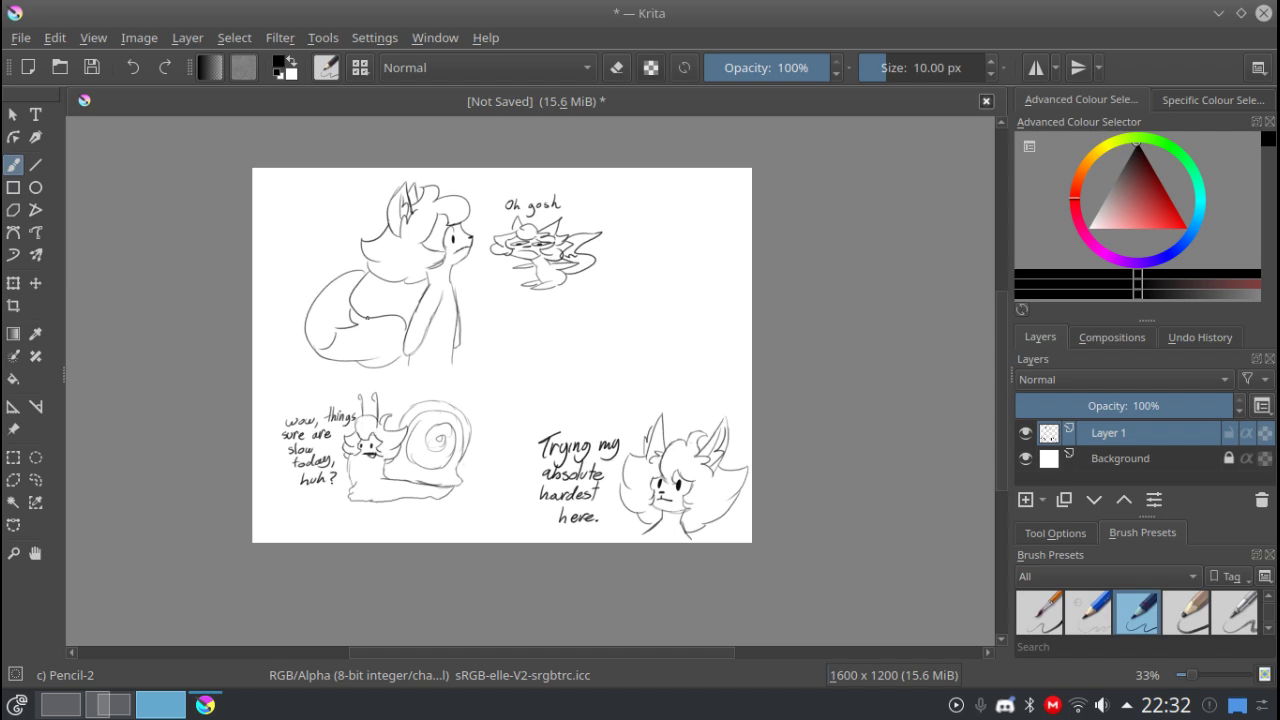
# Draw a happy face with closed slanted eyes, a small nose and an open mouth in the empty area below the "Oh gosh" character.
pyautogui.hotkey('ctrl', '+')
pyautogui.hotkey('ctrl', '+')
pyautogui.hotkey('ctrl', '+')
pyautogui.moveTo(507, 418)
pyautogui.mouseDown()
pyautogui.moveTo(362, 503)
pyautogui.moveTo(324, 476)
pyautogui.mouseUp()
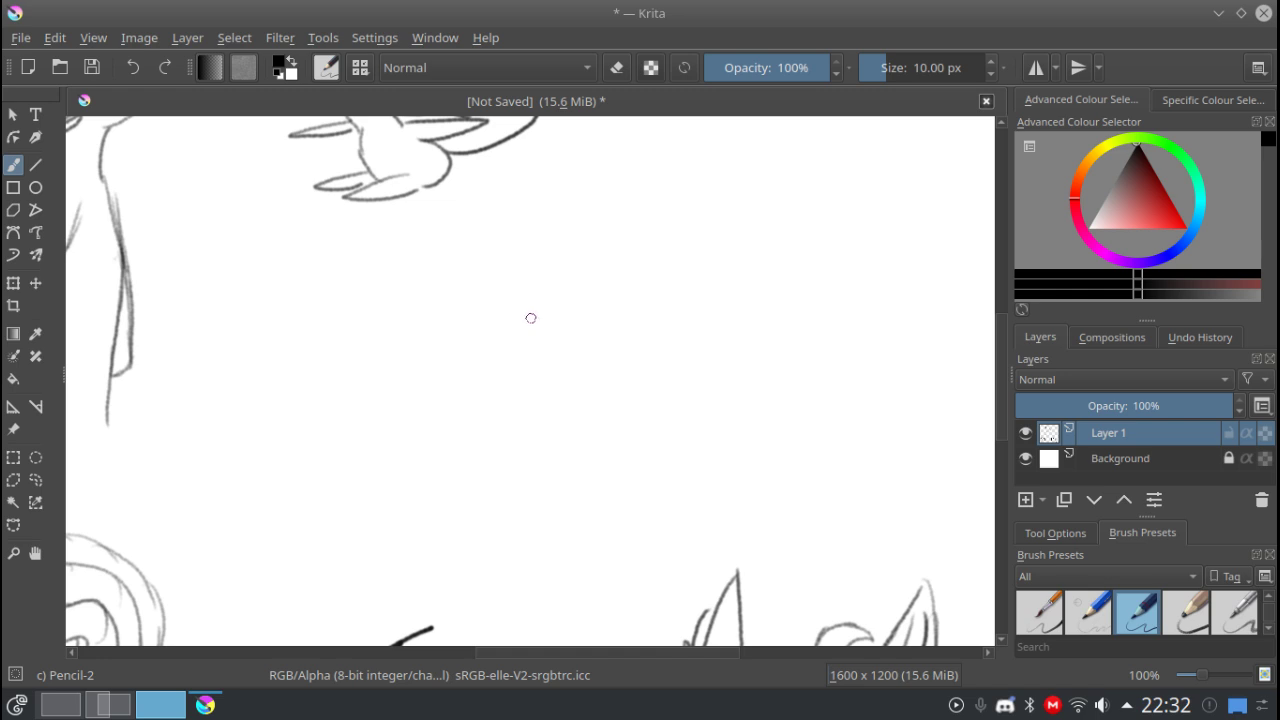
pyautogui.moveTo(541, 311)
pyautogui.mouseDown()
pyautogui.moveTo(492, 345)
pyautogui.moveTo(541, 311)
pyautogui.mouseUp()
pyautogui.moveTo(571, 309); pyautogui.dragTo(594, 332)
pyautogui.moveTo(580, 346)
pyautogui.mouseDown()
pyautogui.moveTo(550, 353)
pyautogui.moveTo(589, 358)
pyautogui.moveTo(552, 358)
pyautogui.mouseUp()
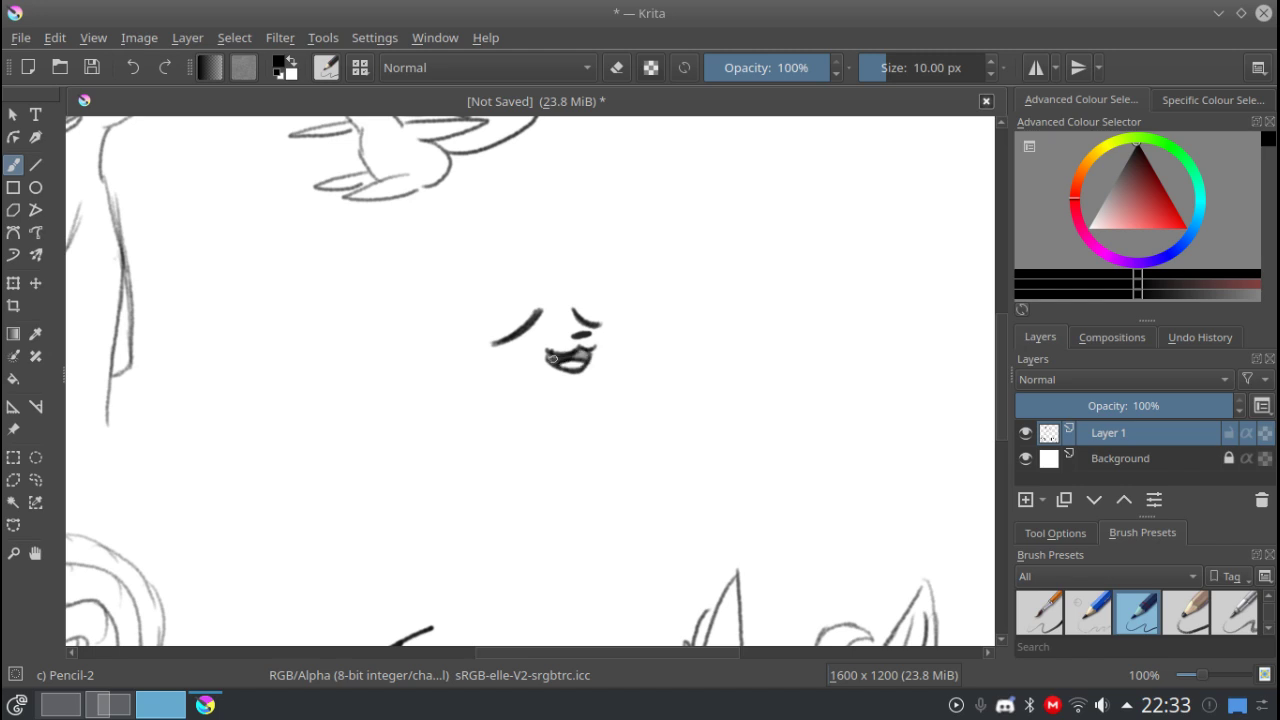
# Draw fluffy curled hair around the happy face, with two pointed ears and a chin line.
pyautogui.moveTo(513, 260); pyautogui.dragTo(620, 364)
pyautogui.moveTo(545, 292); pyautogui.dragTo(487, 392)
pyautogui.moveTo(518, 262)
pyautogui.mouseDown()
pyautogui.moveTo(416, 322)
pyautogui.moveTo(438, 384)
pyautogui.moveTo(472, 390)
pyautogui.mouseUp()
pyautogui.moveTo(598, 271)
pyautogui.mouseDown()
pyautogui.moveTo(640, 265)
pyautogui.moveTo(622, 330)
pyautogui.moveTo(622, 362)
pyautogui.mouseUp()
pyautogui.moveTo(476, 266)
pyautogui.mouseDown()
pyautogui.moveTo(429, 239)
pyautogui.moveTo(420, 296)
pyautogui.mouseUp()
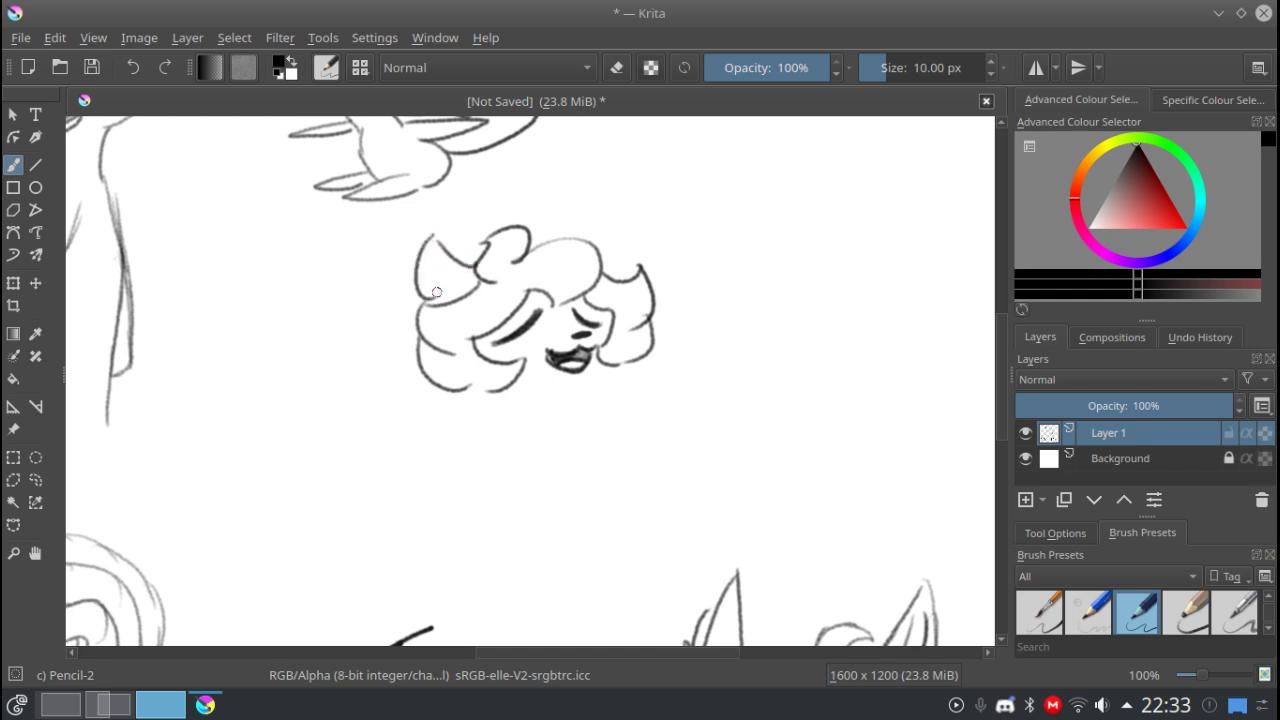
pyautogui.moveTo(596, 250)
pyautogui.mouseDown()
pyautogui.moveTo(608, 216)
pyautogui.moveTo(622, 232)
pyautogui.moveTo(614, 279)
pyautogui.mouseUp()
pyautogui.moveTo(518, 386); pyautogui.dragTo(600, 372)
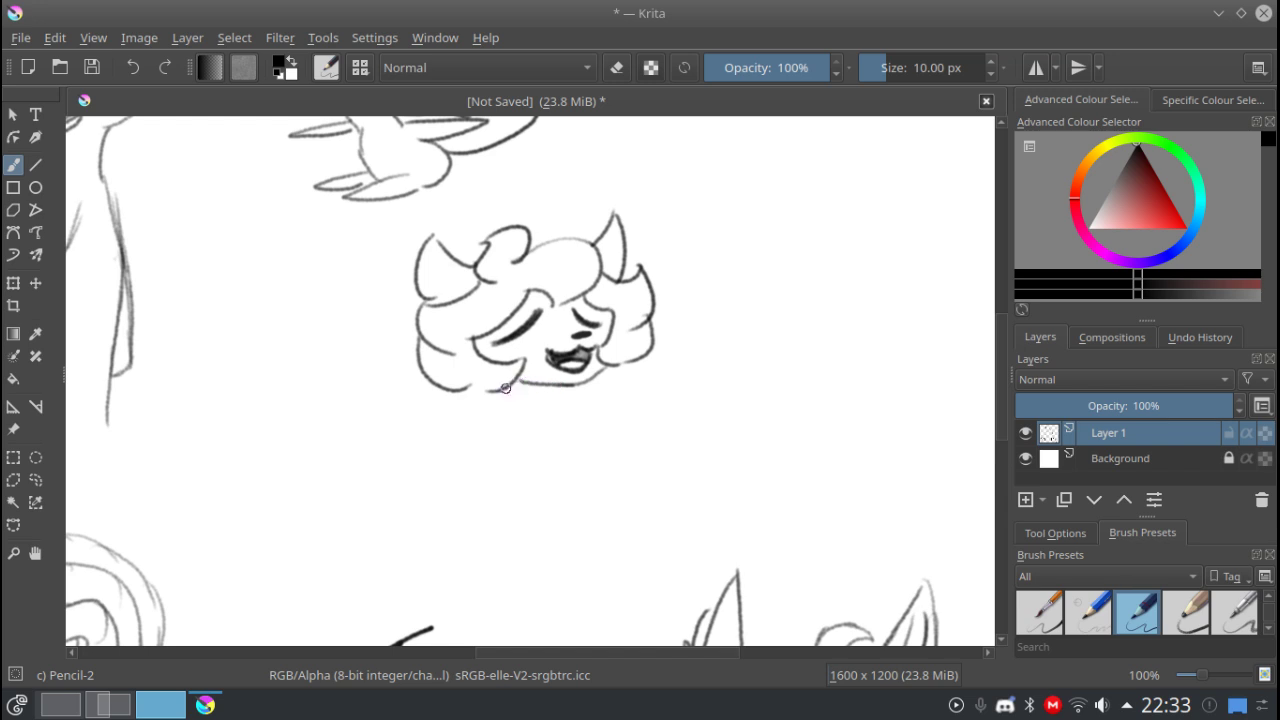
# Draw the happy character's neck, two outstretched raised arms and both sides of its torso.
pyautogui.moveTo(516, 384); pyautogui.dragTo(518, 408)
pyautogui.moveTo(563, 382)
pyautogui.mouseDown()
pyautogui.moveTo(489, 409)
pyautogui.moveTo(443, 386)
pyautogui.moveTo(408, 389)
pyautogui.moveTo(405, 372)
pyautogui.moveTo(348, 376)
pyautogui.moveTo(353, 394)
pyautogui.moveTo(493, 444)
pyautogui.mouseUp()
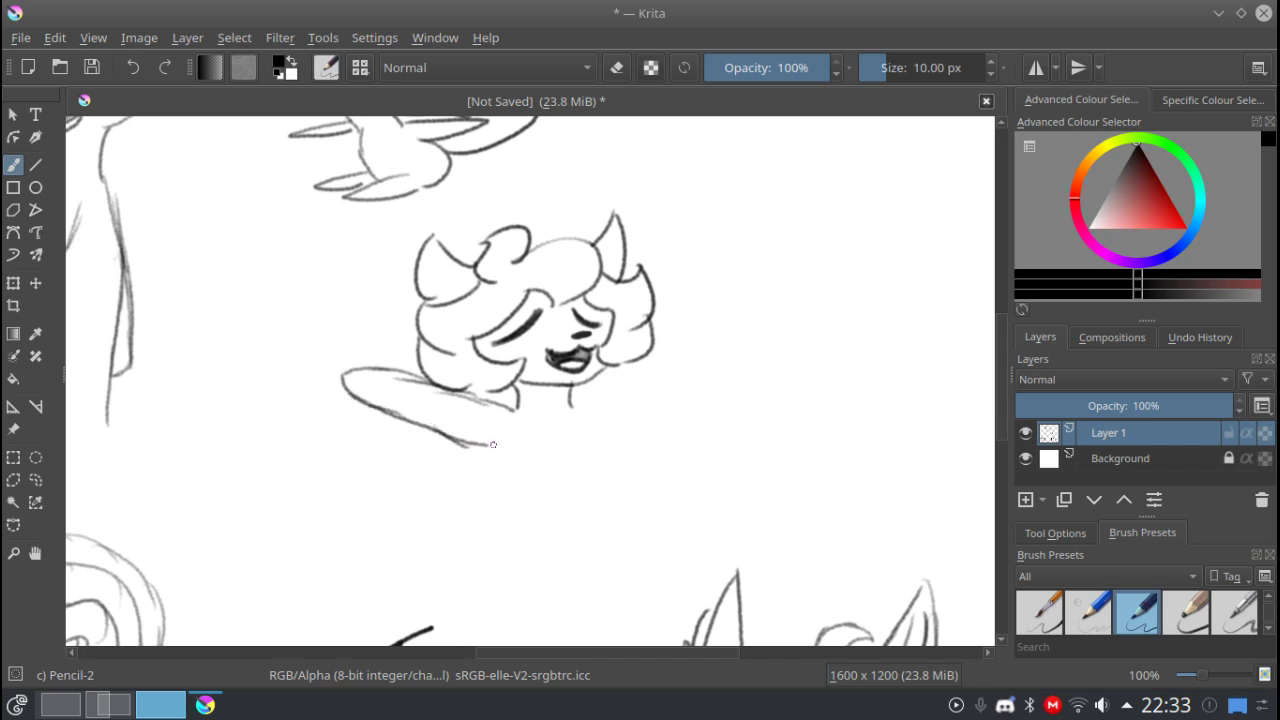
pyautogui.moveTo(570, 405)
pyautogui.mouseDown()
pyautogui.moveTo(708, 317)
pyautogui.moveTo(681, 333)
pyautogui.moveTo(703, 355)
pyautogui.moveTo(711, 347)
pyautogui.moveTo(609, 423)
pyautogui.moveTo(591, 497)
pyautogui.mouseUp()
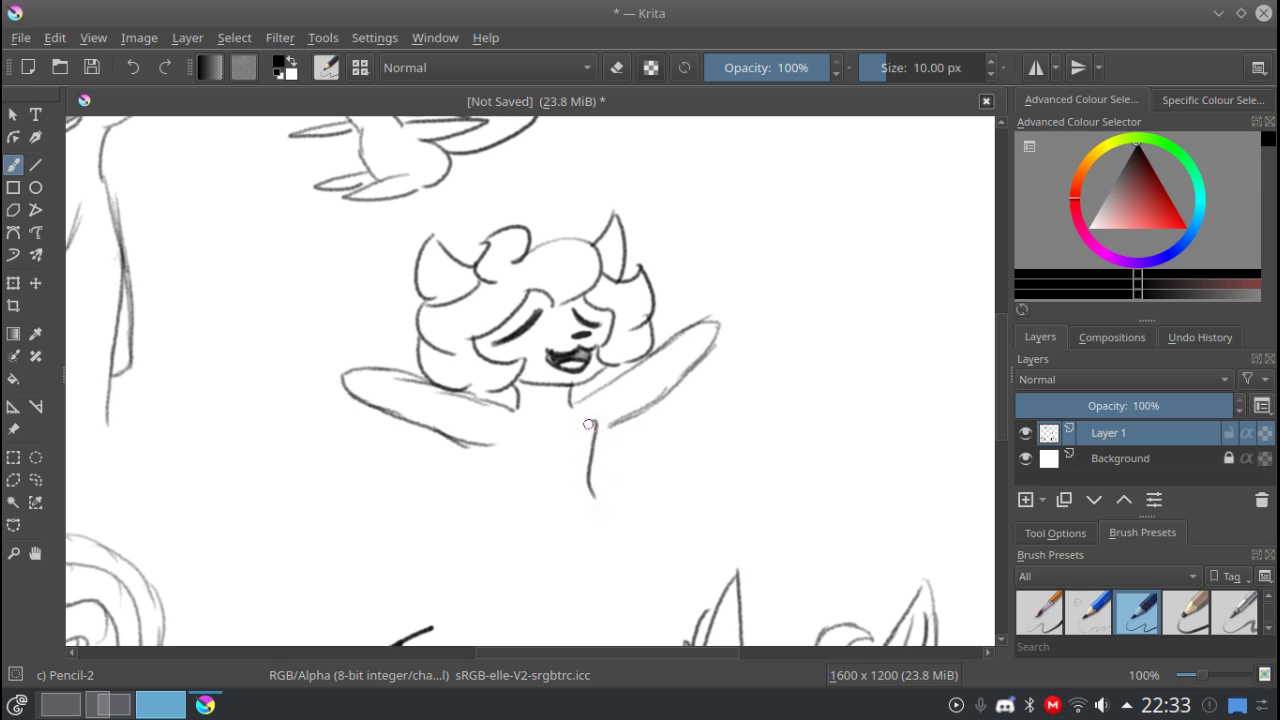
pyautogui.hotkey('ctrl', 'z')
pyautogui.moveTo(589, 420); pyautogui.dragTo(592, 506)
pyautogui.moveTo(484, 450); pyautogui.dragTo(476, 566)
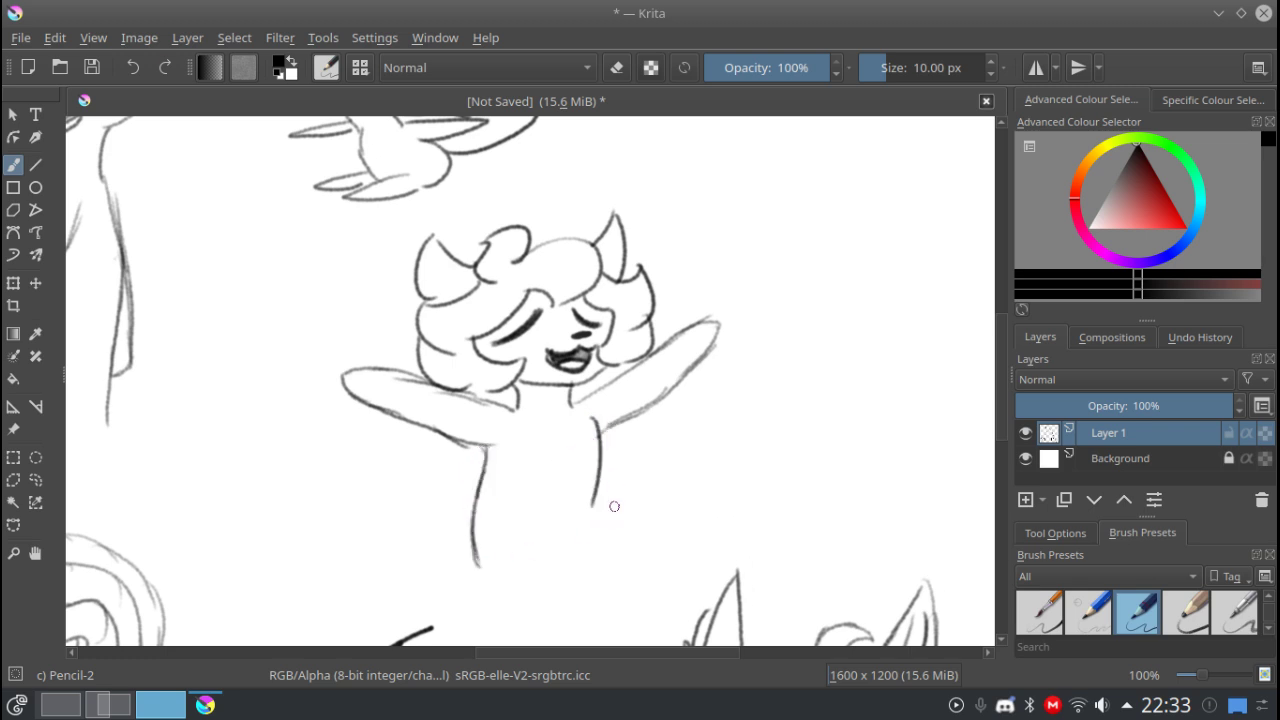
pyautogui.moveTo(595, 500); pyautogui.dragTo(600, 560)
# Handwrite "now i needn't feel so lonely" beside the happy character's head, and draw a large pointed tail behind its body.
pyautogui.moveTo(586, 476); pyautogui.dragTo(546, 509)
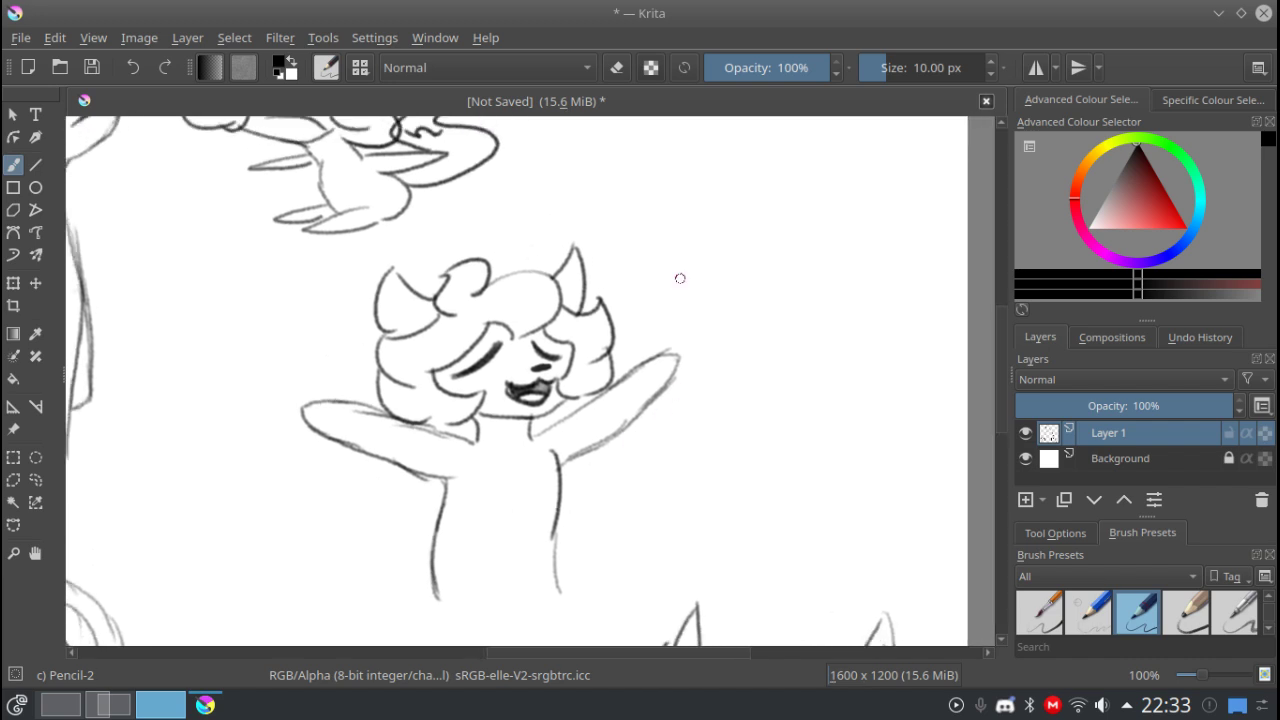
pyautogui.moveTo(633, 251)
pyautogui.mouseDown()
pyautogui.moveTo(632, 271)
pyautogui.moveTo(675, 259)
pyautogui.mouseUp()
pyautogui.moveTo(678, 252)
pyautogui.mouseDown()
pyautogui.moveTo(688, 264)
pyautogui.moveTo(705, 248)
pyautogui.mouseUp()
pyautogui.moveTo(739, 250)
pyautogui.mouseDown()
pyautogui.moveTo(738, 264)
pyautogui.moveTo(808, 262)
pyautogui.moveTo(838, 244)
pyautogui.moveTo(866, 256)
pyautogui.moveTo(878, 226)
pyautogui.moveTo(886, 258)
pyautogui.moveTo(894, 233)
pyautogui.mouseUp()
pyautogui.click(741, 243)
pyautogui.click(740, 231)
pyautogui.moveTo(658, 279)
pyautogui.mouseDown()
pyautogui.moveTo(637, 326)
pyautogui.moveTo(650, 306)
pyautogui.mouseUp()
pyautogui.moveTo(662, 300)
pyautogui.mouseDown()
pyautogui.moveTo(670, 314)
pyautogui.moveTo(736, 312)
pyautogui.moveTo(762, 296)
pyautogui.moveTo(814, 306)
pyautogui.moveTo(828, 292)
pyautogui.moveTo(886, 302)
pyautogui.mouseUp()
pyautogui.moveTo(890, 286); pyautogui.dragTo(876, 320)
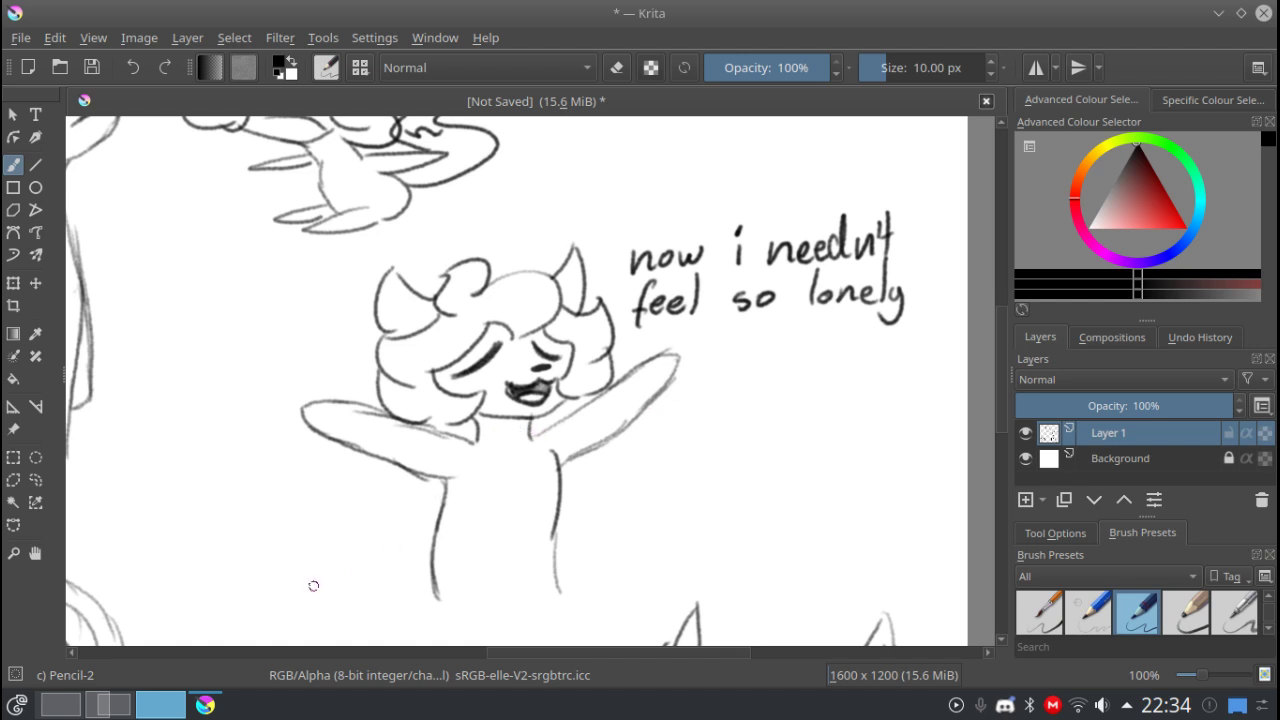
pyautogui.moveTo(408, 496)
pyautogui.mouseDown()
pyautogui.moveTo(264, 452)
pyautogui.moveTo(266, 588)
pyautogui.moveTo(416, 600)
pyautogui.mouseUp()
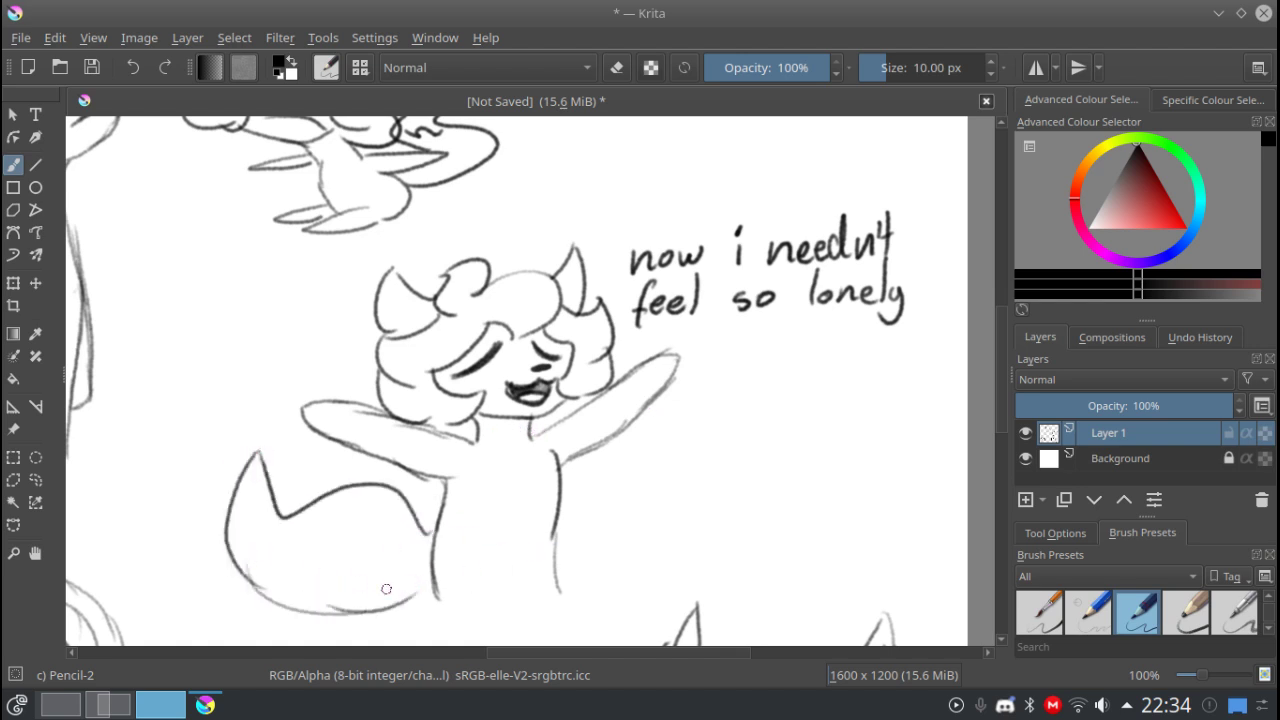
pyautogui.moveTo(310, 521)
pyautogui.mouseDown()
pyautogui.moveTo(320, 544)
pyautogui.moveTo(304, 567)
pyautogui.mouseUp()
# Switch to Discord and post the emoticon "´▵`" in #cosy-courtyard, entering the triangle by its Unicode code 25b5.
pyautogui.hotkey('ctrl', 'F8')
pyautogui.click(784, 259)
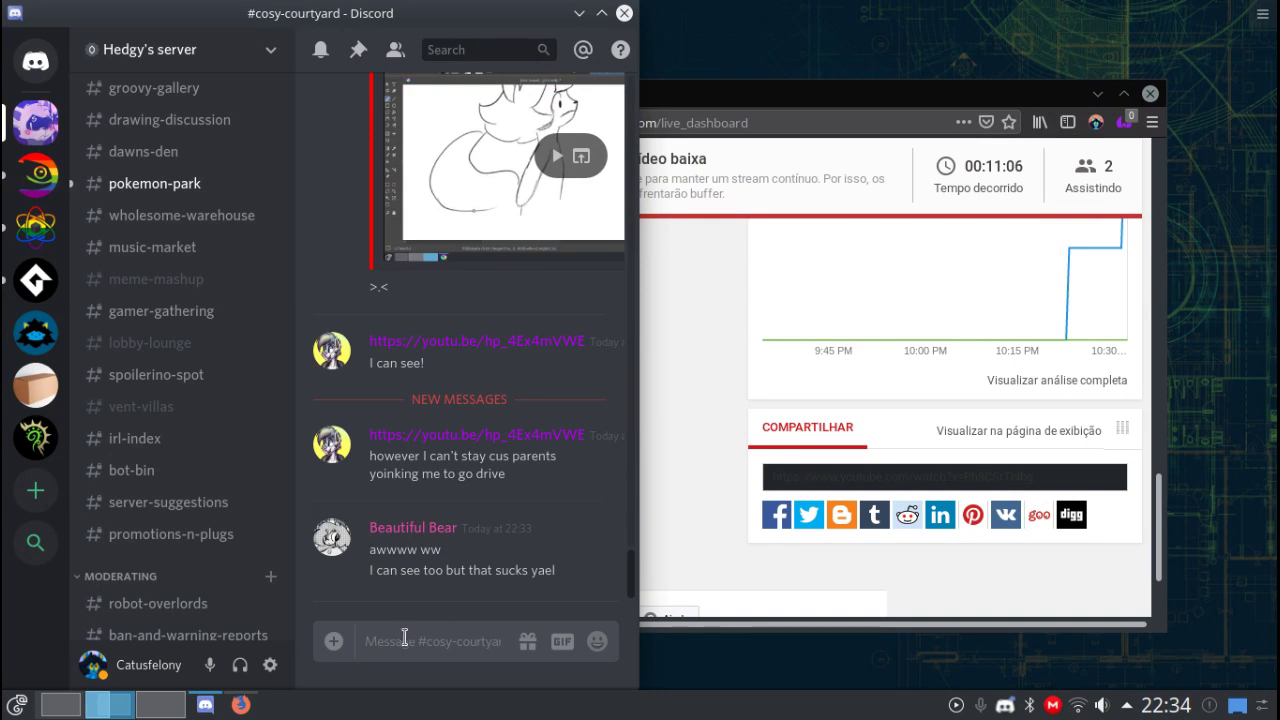
pyautogui.click(439, 636)
pyautogui.write("'")
pyautogui.write('u25')
pyautogui.write('b5')
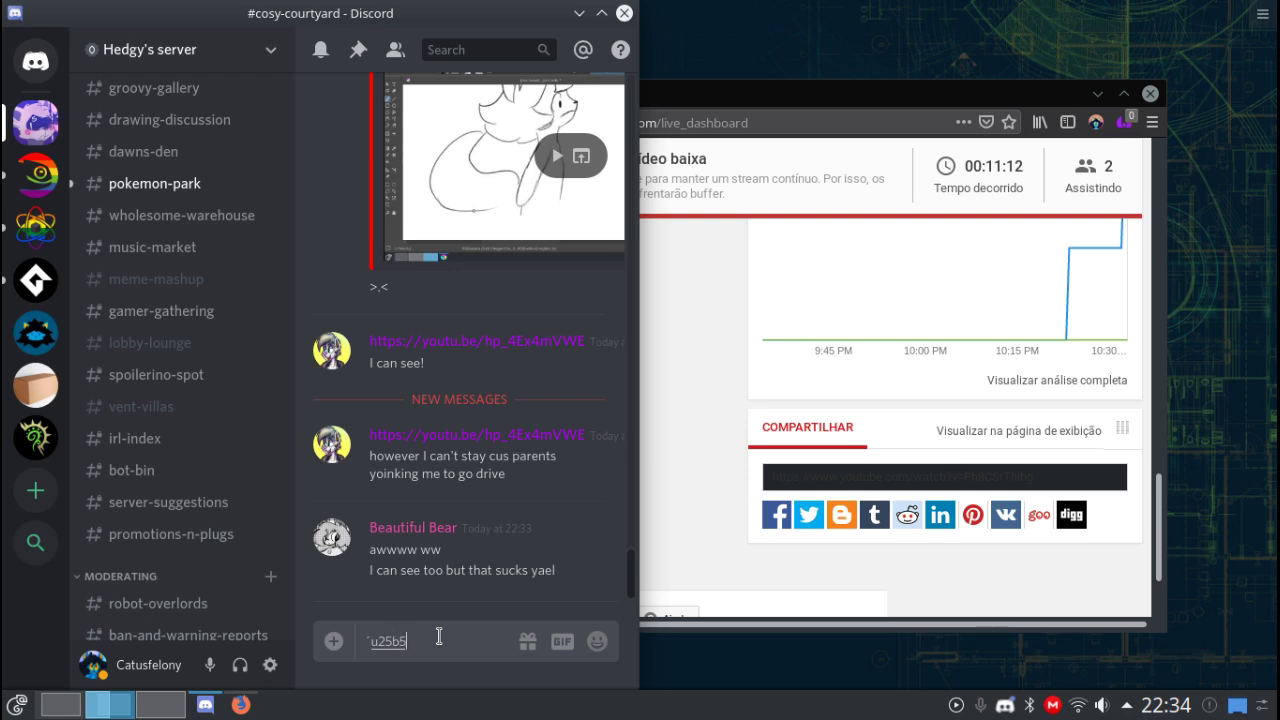
pyautogui.press('Return')
pyautogui.write('`▵')
pyautogui.press('Return')
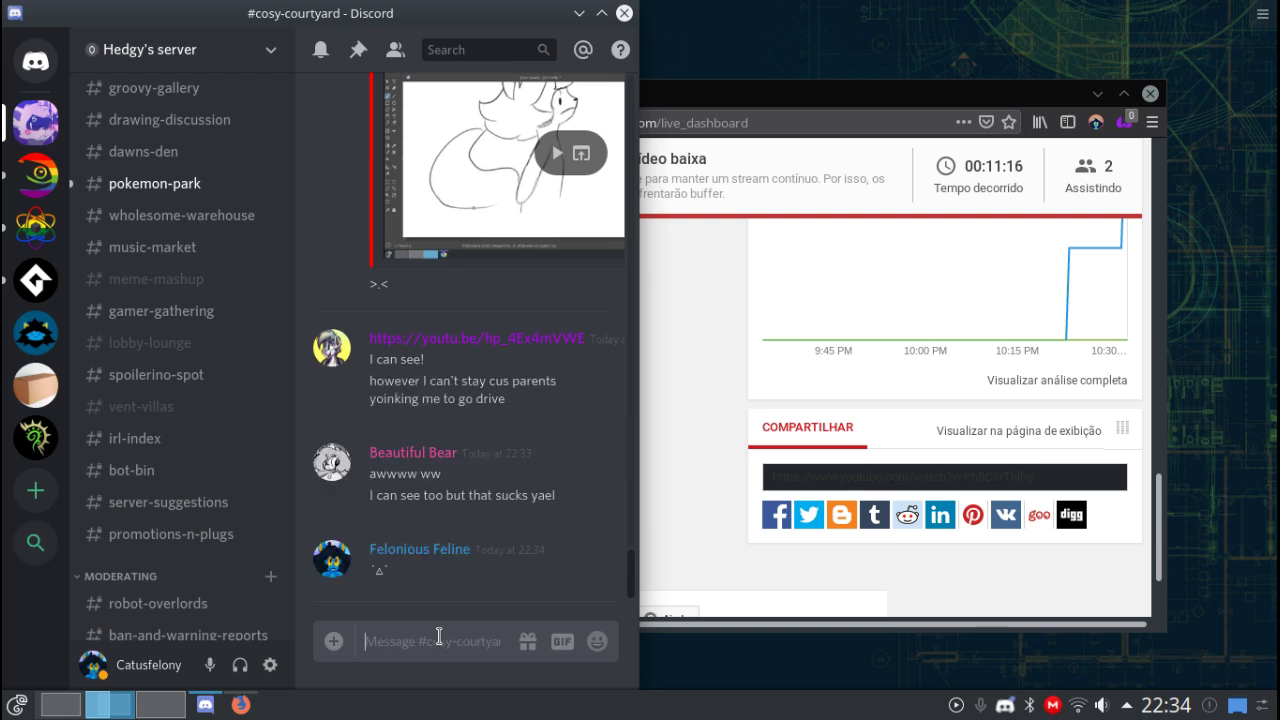
# Check the running stream's statistics and live chat on the YouTube live dashboard.
pyautogui.press('super')
pyautogui.press('super')
pyautogui.scroll(4, 739, 501)
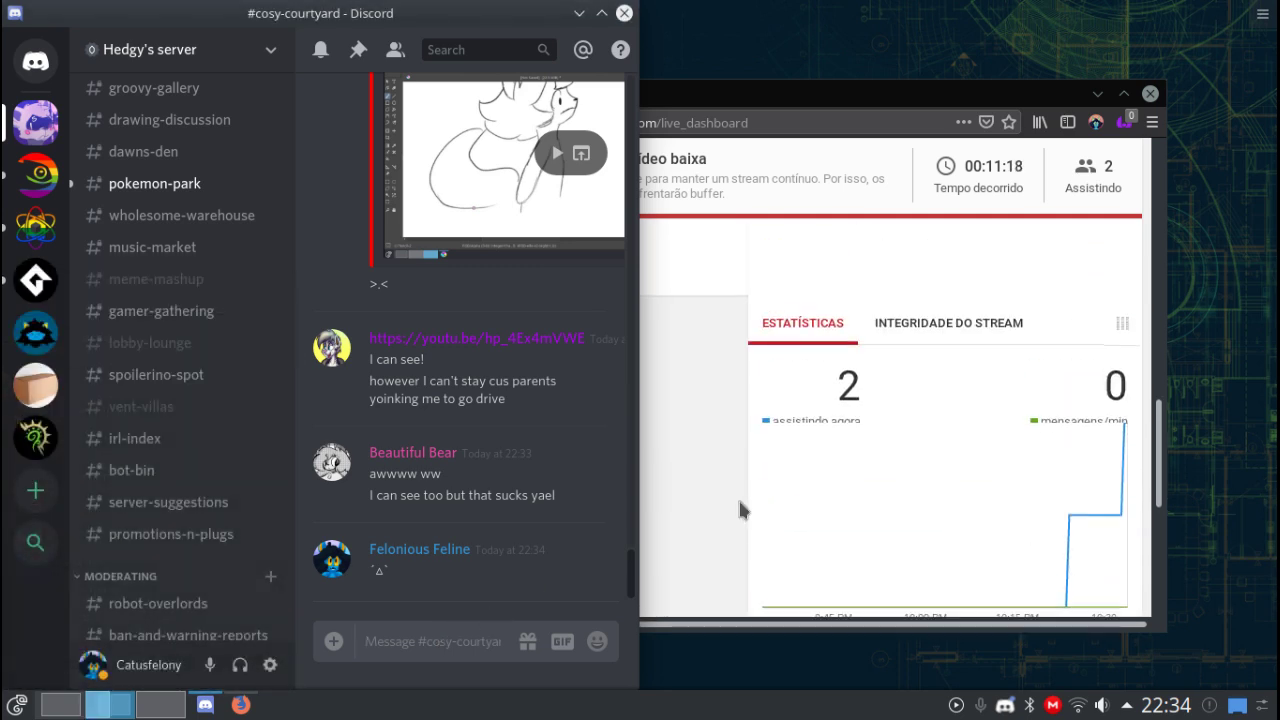
pyautogui.scroll(-5, 740, 510)
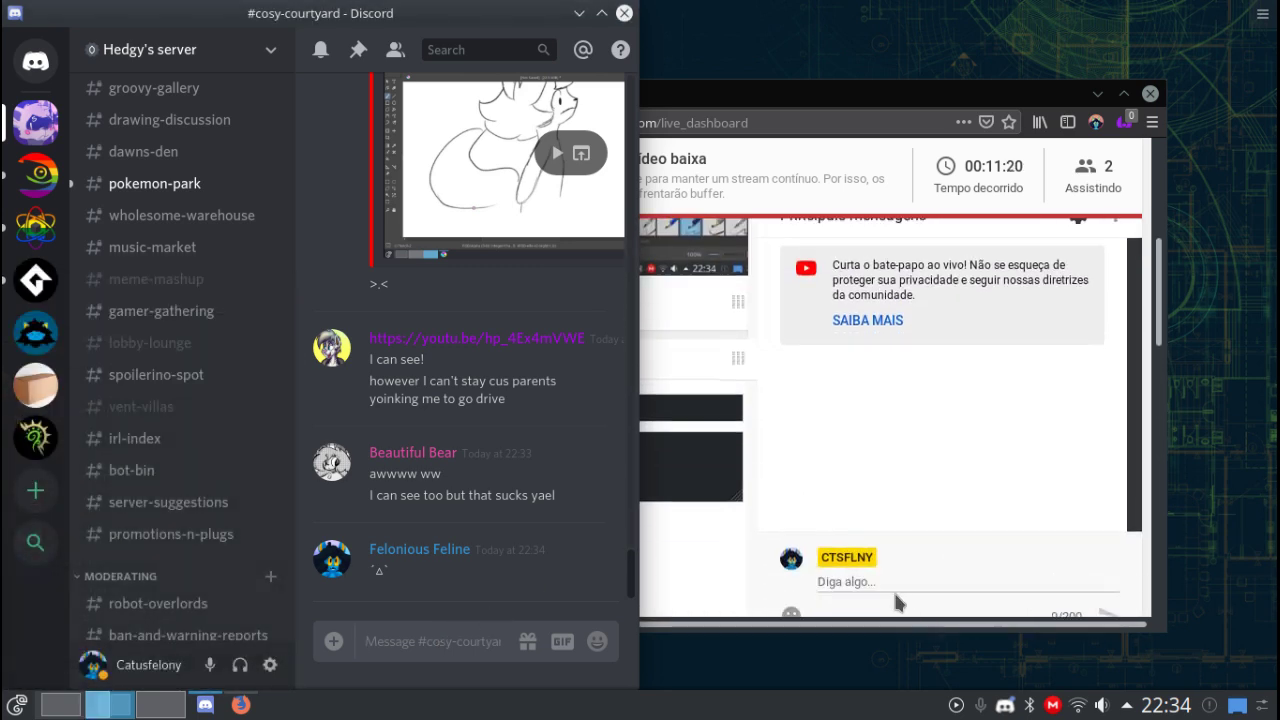
# Switch to Krita and create a new blank 1600 x 1200 document for another sketch.
pyautogui.hotkey('ctrl', 'F8')
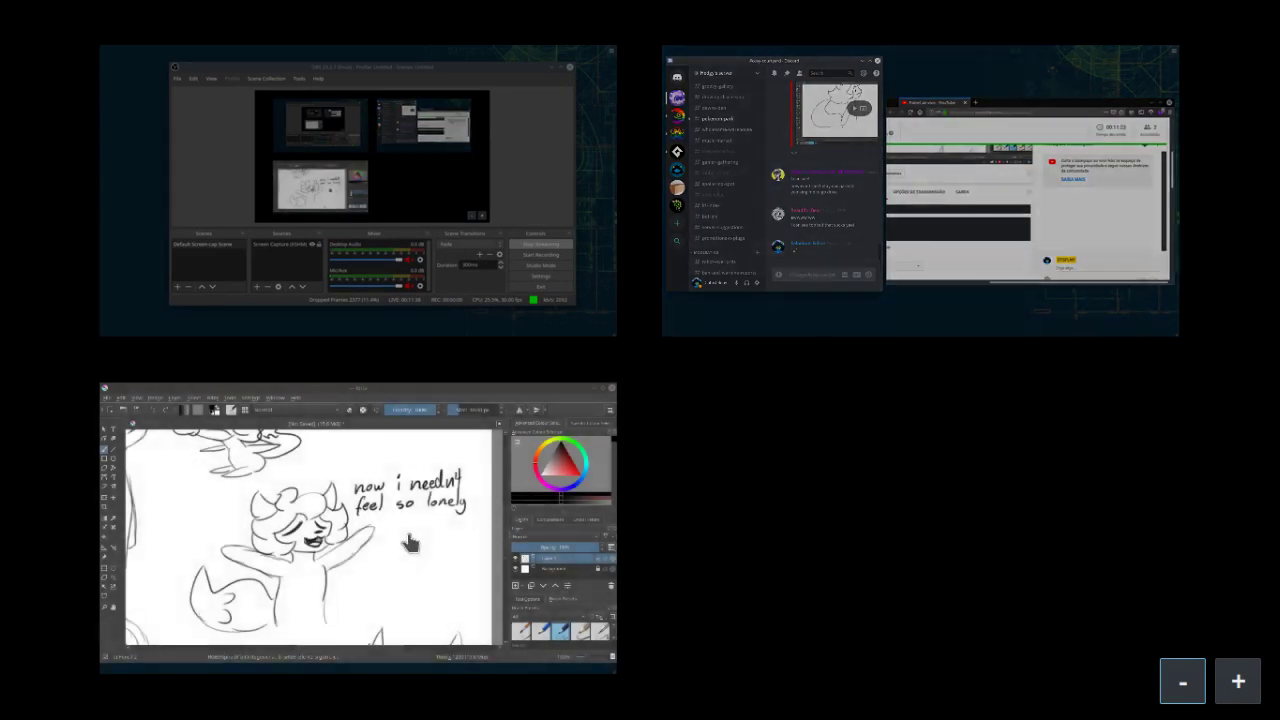
pyautogui.click(409, 530)
pyautogui.scroll(-5, 552, 420)
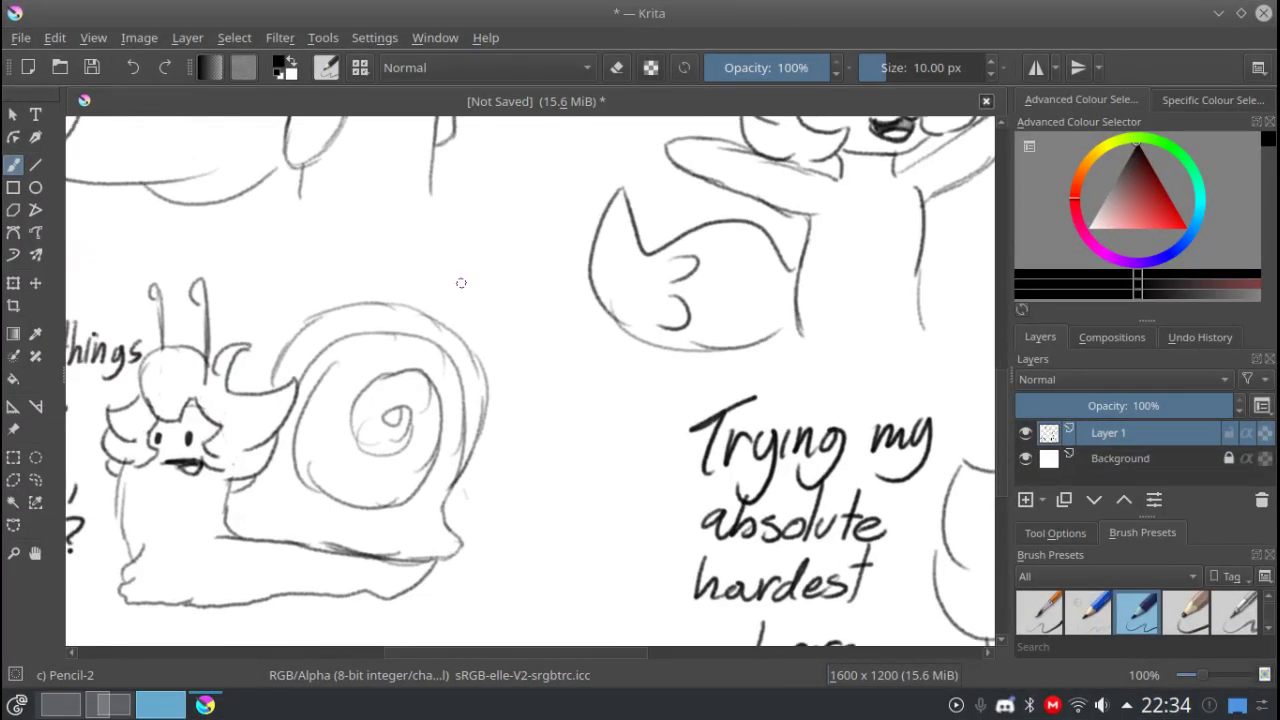
pyautogui.moveTo(413, 310); pyautogui.dragTo(466, 300)
pyautogui.hotkey('ctrl', 'n')
pyautogui.press('Escape')
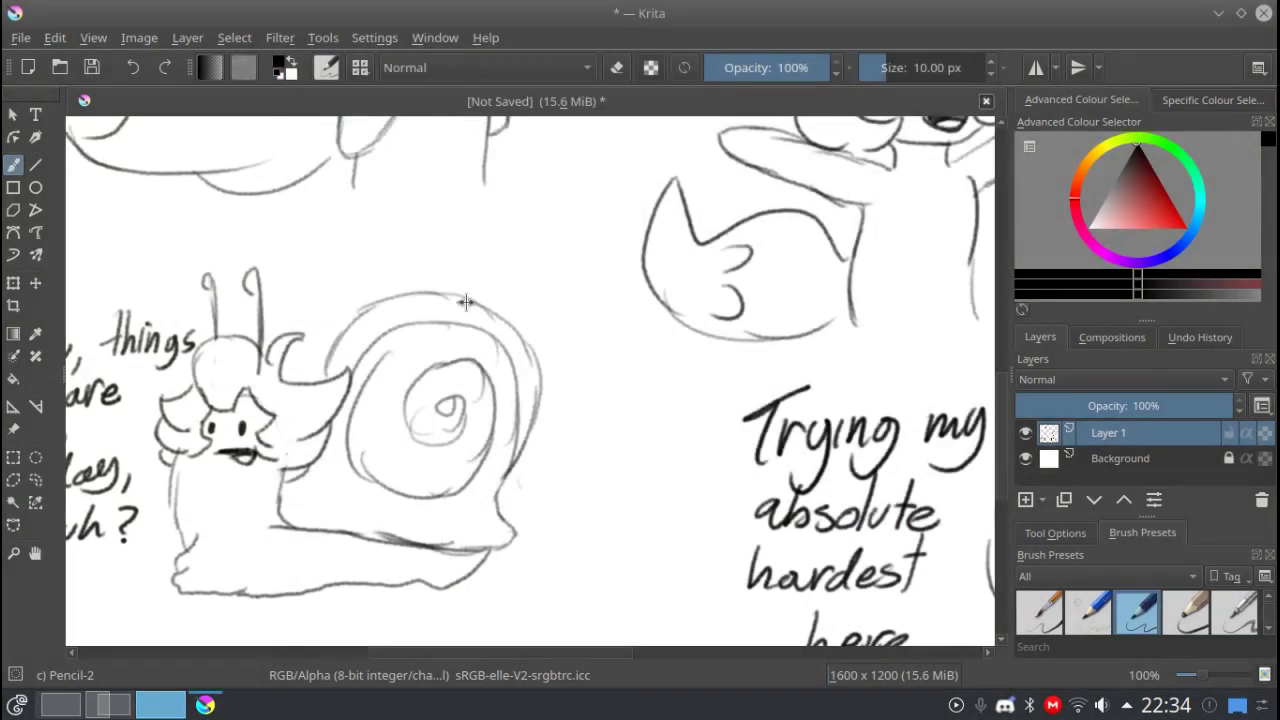
pyautogui.hotkey('ctrl', 'n')
pyautogui.press('Return')
pyautogui.scroll(2, 531, 350)
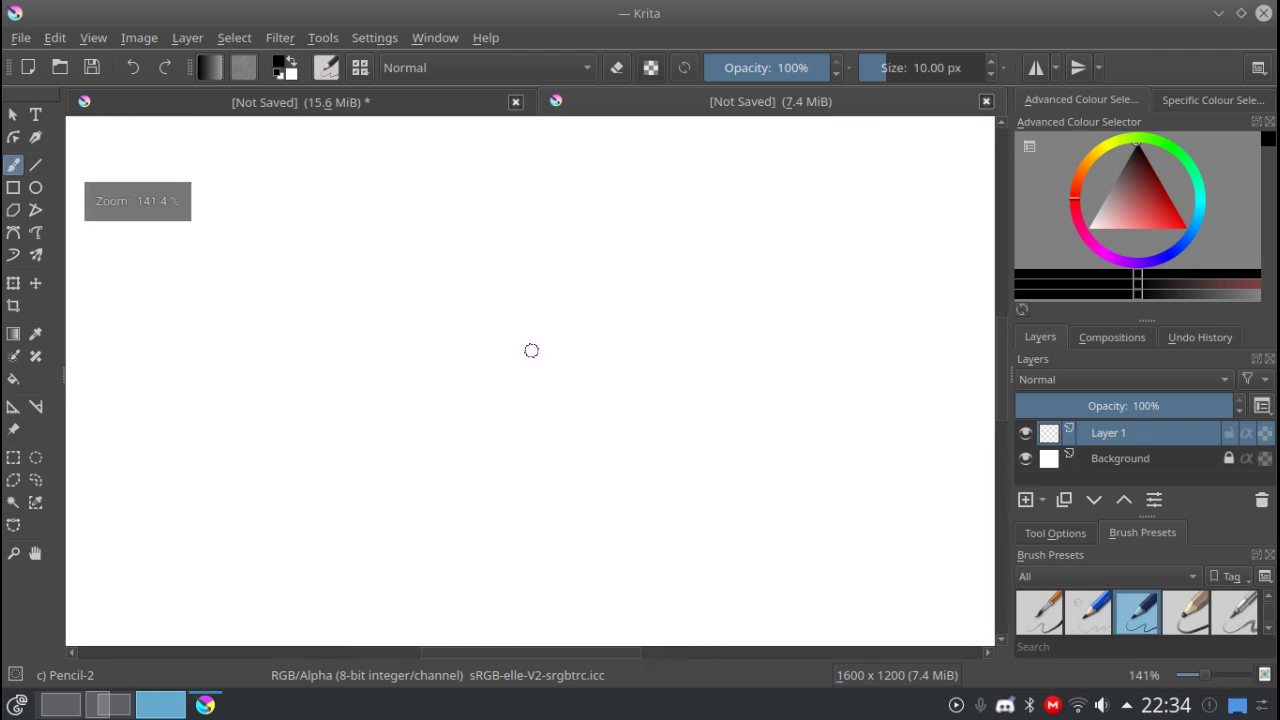
pyautogui.scroll(-1, 331, 408)
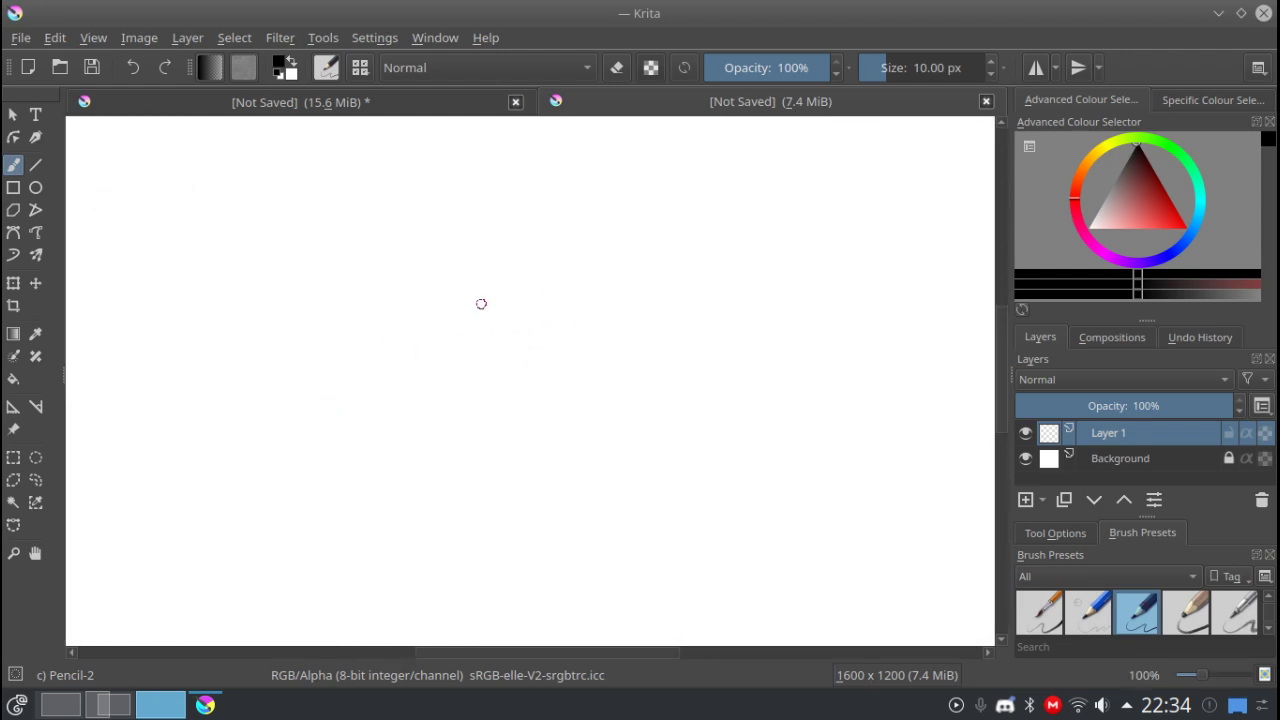
# Draw a crying face with two teary dark-pupilled eyes, a small nose, an open mouth with tongue, and short eyebrows.
pyautogui.moveTo(615, 358)
pyautogui.mouseDown()
pyautogui.moveTo(546, 321)
pyautogui.moveTo(549, 373)
pyautogui.moveTo(591, 395)
pyautogui.moveTo(580, 389)
pyautogui.moveTo(605, 397)
pyautogui.moveTo(620, 361)
pyautogui.mouseUp()
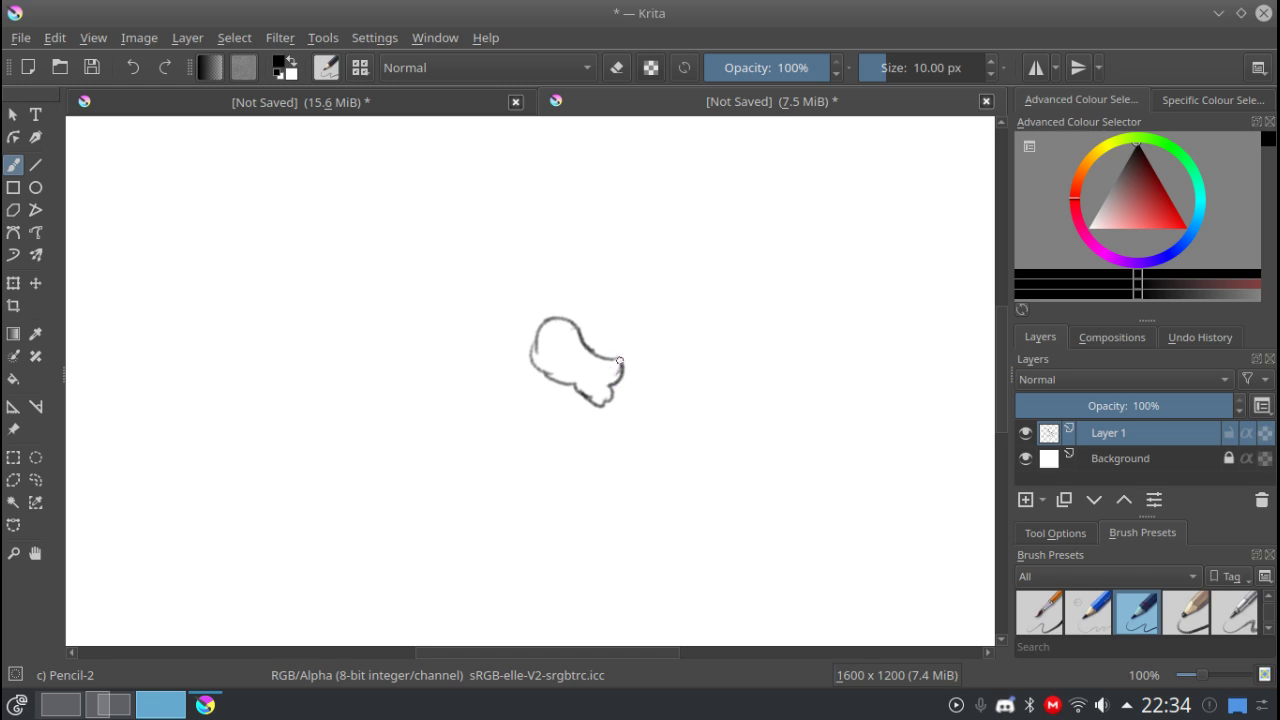
pyautogui.moveTo(502, 349)
pyautogui.mouseDown()
pyautogui.moveTo(449, 344)
pyautogui.moveTo(441, 372)
pyautogui.moveTo(561, 341)
pyautogui.moveTo(481, 347)
pyautogui.moveTo(497, 337)
pyautogui.moveTo(498, 371)
pyautogui.moveTo(549, 392)
pyautogui.moveTo(541, 417)
pyautogui.moveTo(496, 393)
pyautogui.mouseUp()
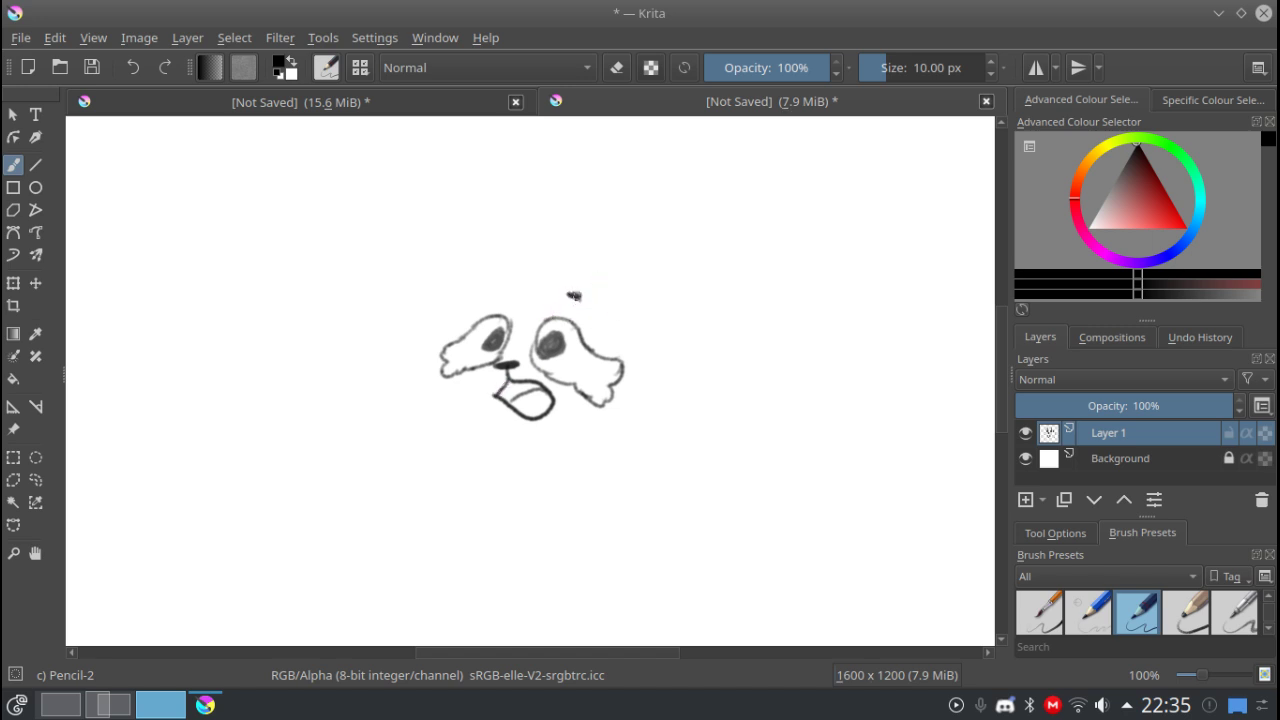
pyautogui.moveTo(479, 300)
pyautogui.mouseDown()
pyautogui.moveTo(519, 299)
pyautogui.moveTo(558, 232)
pyautogui.mouseUp()
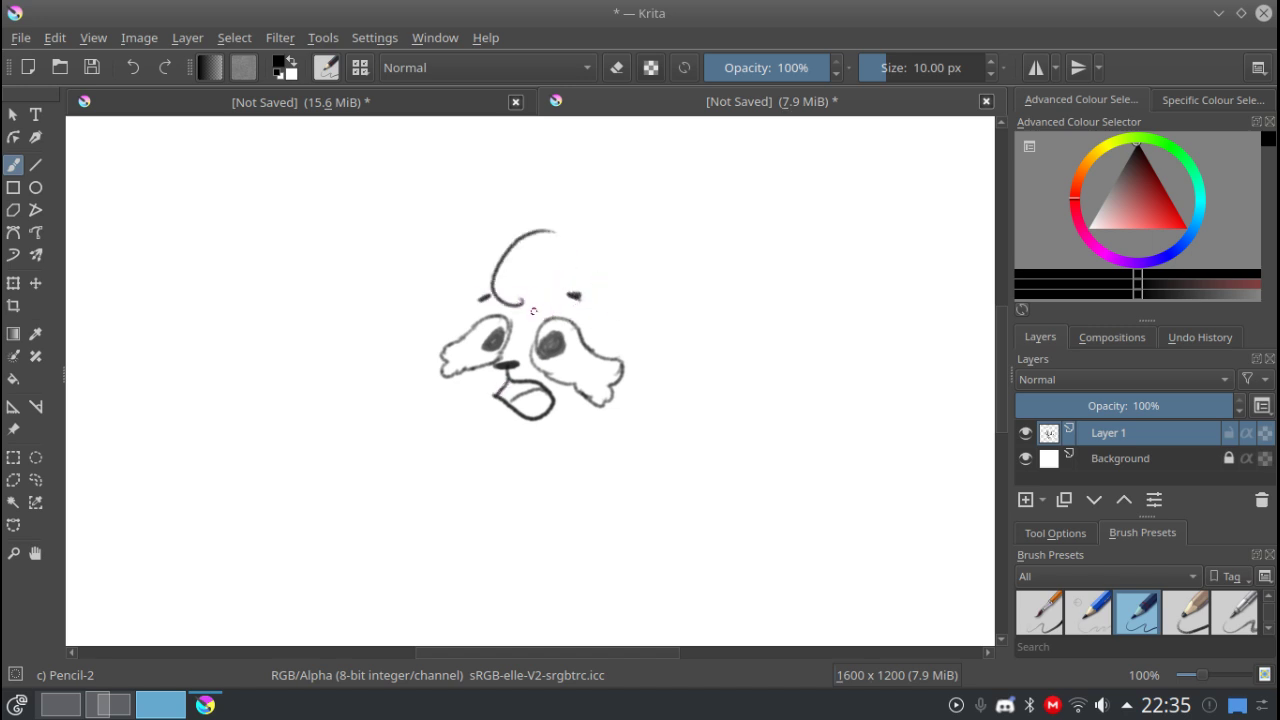
# Redraw the fringe curve larger above the crying eyes, and outline both cheeks with hair strands curling below them.
pyautogui.moveTo(533, 309)
pyautogui.mouseDown()
pyautogui.moveTo(565, 282)
pyautogui.moveTo(632, 303)
pyautogui.mouseUp()
pyautogui.hotkey('ctrl', 'z')
pyautogui.hotkey('ctrl', 'z')
pyautogui.hotkey('ctrl', 'z')
pyautogui.moveTo(528, 315)
pyautogui.mouseDown()
pyautogui.moveTo(497, 312)
pyautogui.moveTo(535, 200)
pyautogui.moveTo(571, 291)
pyautogui.moveTo(679, 339)
pyautogui.moveTo(604, 406)
pyautogui.mouseUp()
pyautogui.moveTo(599, 418); pyautogui.dragTo(655, 460)
pyautogui.moveTo(464, 317)
pyautogui.mouseDown()
pyautogui.moveTo(462, 396)
pyautogui.moveTo(414, 430)
pyautogui.moveTo(415, 446)
pyautogui.mouseUp()
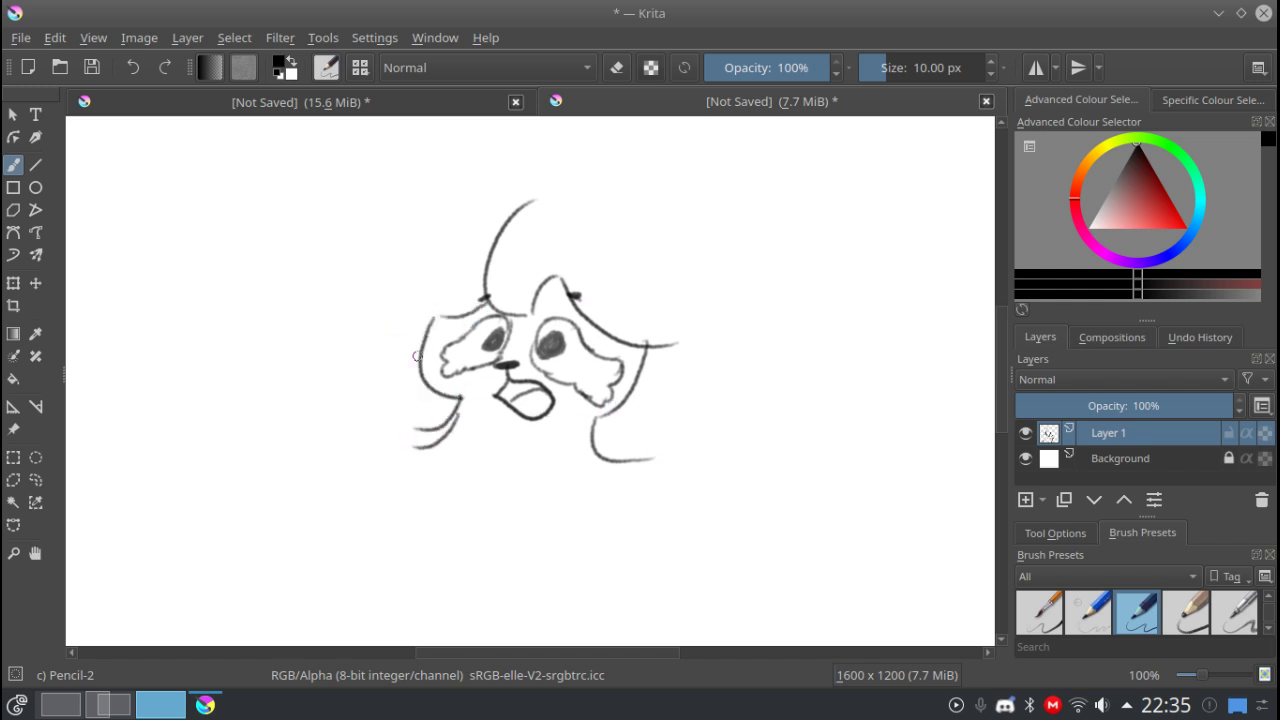
pyautogui.moveTo(418, 386); pyautogui.dragTo(381, 447)
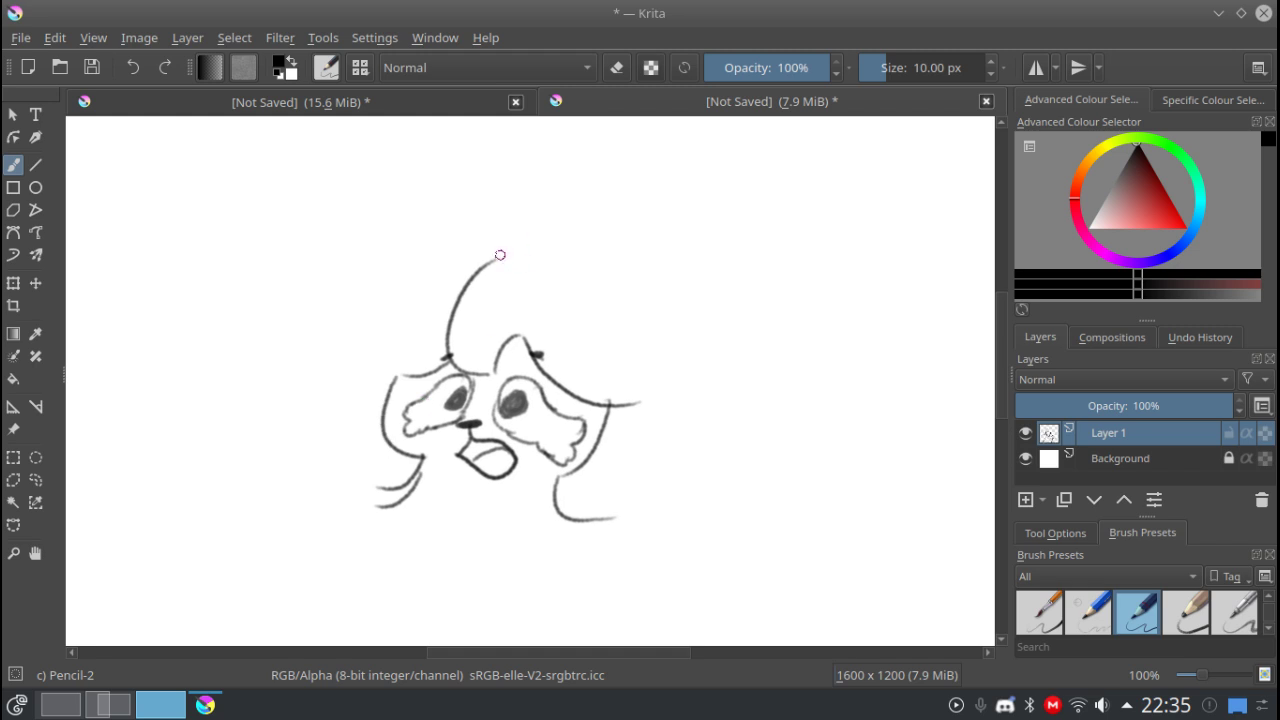
# Draw the rounded crown of hair with a pointed tuft and a curled lock, plus one tall pointed ear.
pyautogui.moveTo(554, 277); pyautogui.dragTo(480, 263)
pyautogui.moveTo(563, 259)
pyautogui.mouseDown()
pyautogui.moveTo(570, 221)
pyautogui.moveTo(541, 250)
pyautogui.moveTo(668, 352)
pyautogui.mouseUp()
pyautogui.hotkey('ctrl', 'z')
pyautogui.moveTo(588, 310)
pyautogui.mouseDown()
pyautogui.moveTo(645, 318)
pyautogui.moveTo(668, 352)
pyautogui.mouseUp()
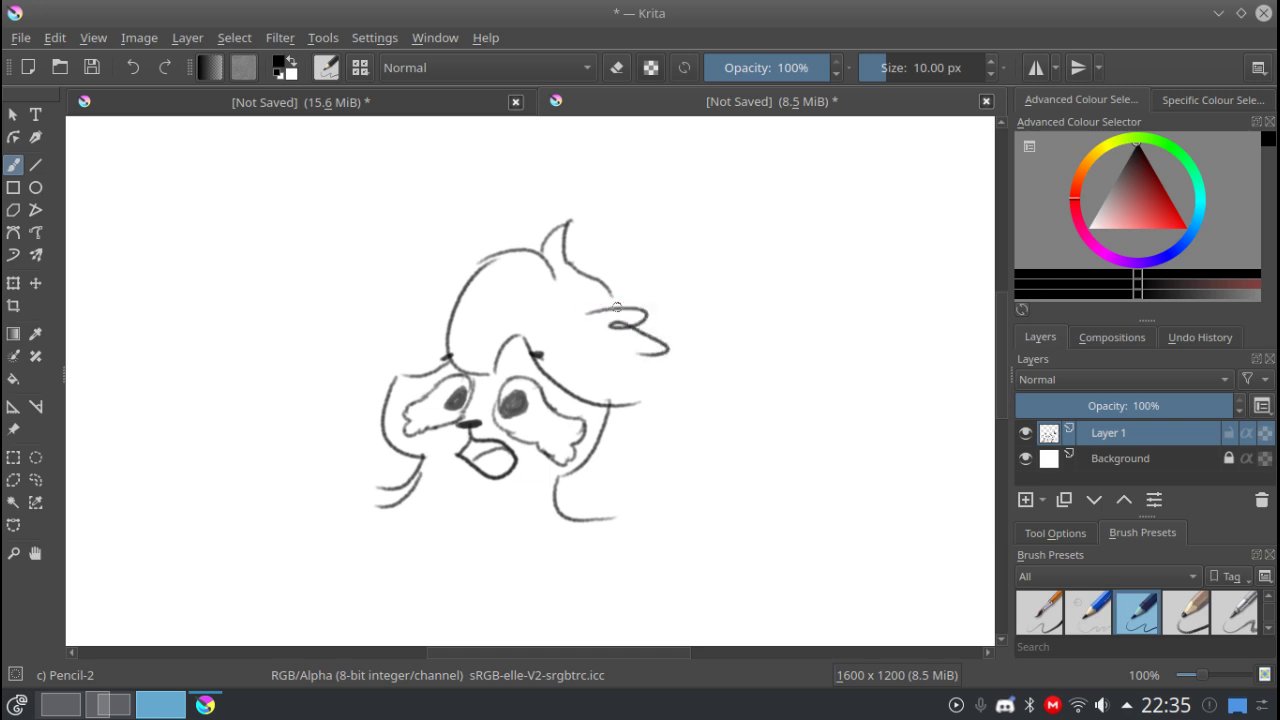
pyautogui.moveTo(606, 307); pyautogui.dragTo(666, 206)
pyautogui.hotkey('ctrl', 'z')
pyautogui.moveTo(604, 308)
pyautogui.mouseDown()
pyautogui.moveTo(668, 177)
pyautogui.moveTo(662, 366)
pyautogui.moveTo(750, 332)
pyautogui.mouseUp()
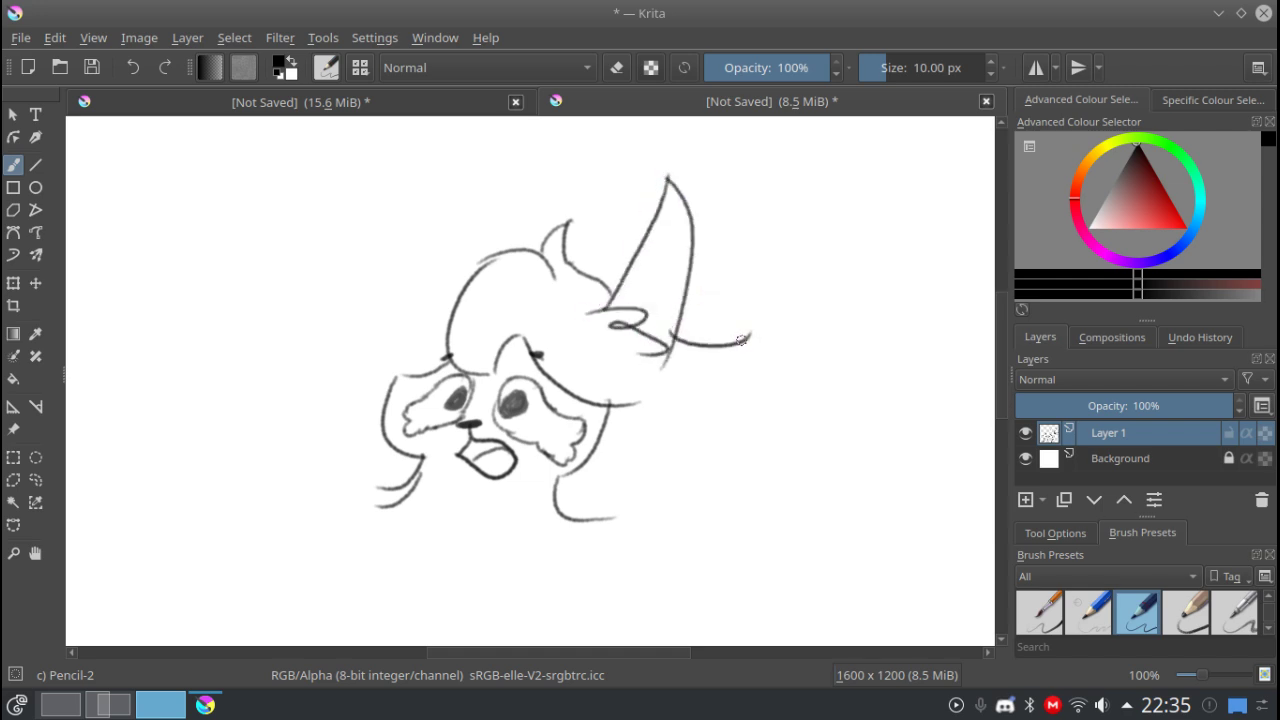
pyautogui.hotkey('ctrl', 'z')
# Draw voluminous outer hair on both sides of the crying face and the second tall pointed ear.
pyautogui.moveTo(678, 356)
pyautogui.mouseDown()
pyautogui.moveTo(760, 366)
pyautogui.moveTo(737, 450)
pyautogui.mouseUp()
pyautogui.moveTo(683, 464)
pyautogui.mouseDown()
pyautogui.moveTo(703, 520)
pyautogui.moveTo(639, 542)
pyautogui.mouseUp()
pyautogui.moveTo(522, 469); pyautogui.dragTo(615, 482)
pyautogui.moveTo(549, 308)
pyautogui.mouseDown()
pyautogui.moveTo(513, 298)
pyautogui.moveTo(532, 317)
pyautogui.mouseUp()
pyautogui.moveTo(523, 320)
pyautogui.mouseDown()
pyautogui.moveTo(488, 327)
pyautogui.moveTo(543, 184)
pyautogui.moveTo(478, 330)
pyautogui.moveTo(452, 306)
pyautogui.moveTo(410, 390)
pyautogui.moveTo(470, 462)
pyautogui.mouseUp()
pyautogui.moveTo(460, 412); pyautogui.dragTo(377, 478)
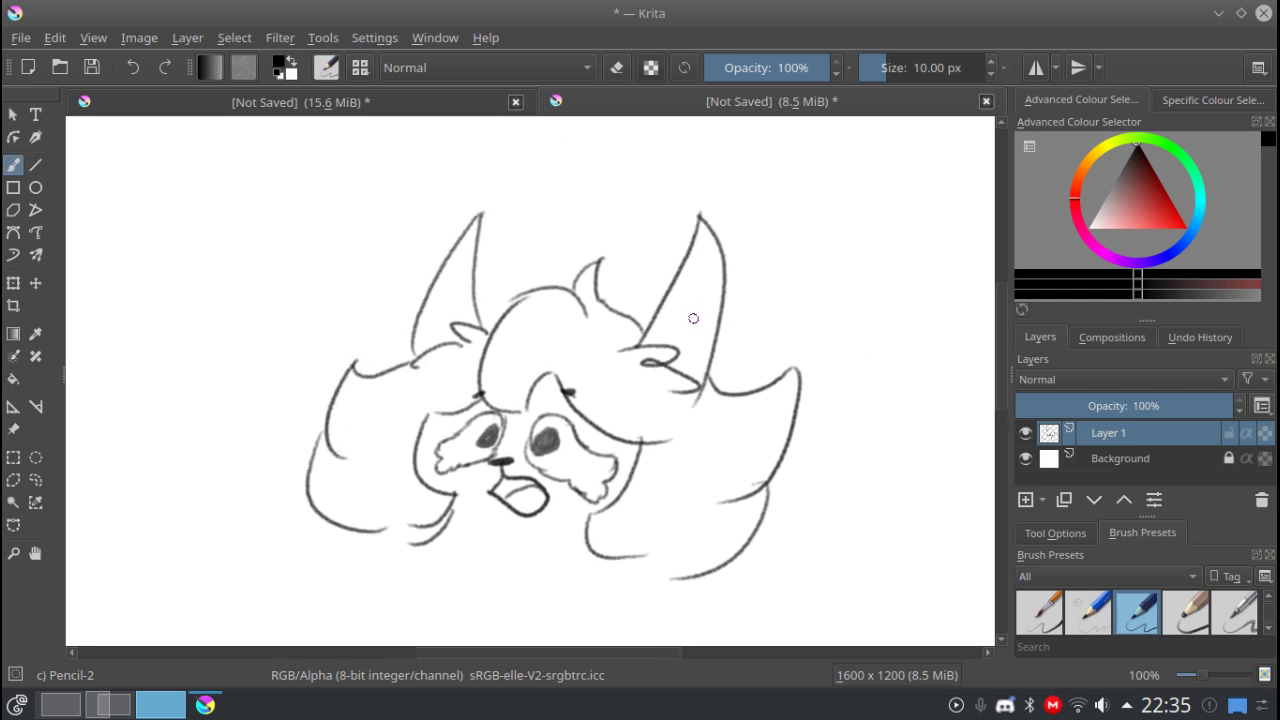
# Add fluffy inner fur lines to both of the crying character's ears.
pyautogui.moveTo(667, 346); pyautogui.dragTo(708, 268)
pyautogui.moveTo(405, 356)
pyautogui.mouseDown()
pyautogui.moveTo(406, 300)
pyautogui.moveTo(458, 244)
pyautogui.mouseUp()
pyautogui.moveTo(371, 402); pyautogui.dragTo(398, 330)
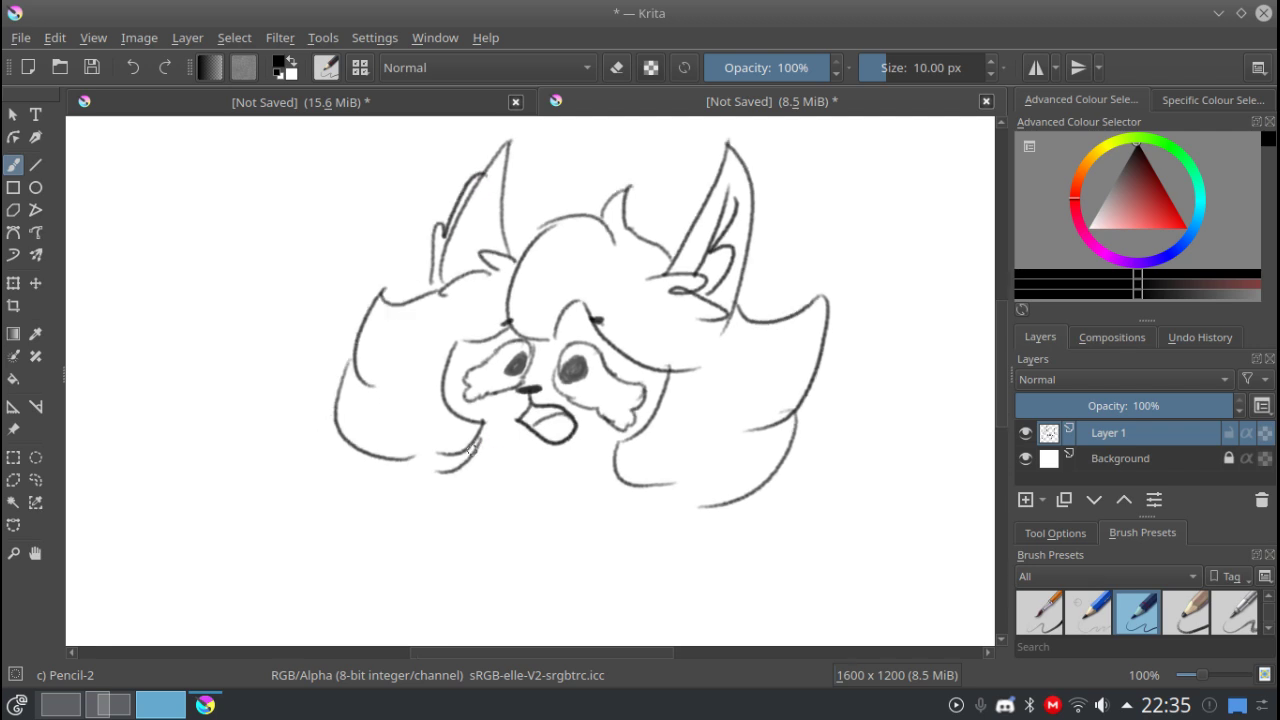
# Draw the chin line, both sides of the neck, and rounded hair curls beneath the outer hair.
pyautogui.moveTo(470, 449)
pyautogui.mouseDown()
pyautogui.moveTo(528, 477)
pyautogui.moveTo(603, 466)
pyautogui.mouseUp()
pyautogui.moveTo(485, 502)
pyautogui.mouseDown()
pyautogui.moveTo(489, 460)
pyautogui.moveTo(518, 469)
pyautogui.mouseUp()
pyautogui.moveTo(615, 427); pyautogui.dragTo(605, 468)
pyautogui.moveTo(412, 446)
pyautogui.mouseDown()
pyautogui.moveTo(426, 509)
pyautogui.moveTo(409, 488)
pyautogui.moveTo(480, 524)
pyautogui.mouseUp()
pyautogui.moveTo(704, 530); pyautogui.dragTo(633, 532)
# Handwrite the departing viewer's name with "nooooo" underneath, beside the crying character's head.
pyautogui.moveTo(394, 390)
pyautogui.mouseDown()
pyautogui.moveTo(418, 404)
pyautogui.moveTo(468, 396)
pyautogui.mouseUp()
pyautogui.moveTo(305, 254); pyautogui.dragTo(299, 314)
pyautogui.moveTo(370, 262)
pyautogui.mouseDown()
pyautogui.moveTo(366, 284)
pyautogui.moveTo(420, 264)
pyautogui.mouseUp()
pyautogui.moveTo(430, 212); pyautogui.dragTo(431, 262)
pyautogui.moveTo(297, 337); pyautogui.dragTo(470, 286)
pyautogui.moveTo(323, 366); pyautogui.dragTo(396, 366)
pyautogui.moveTo(534, 389); pyautogui.dragTo(481, 353)
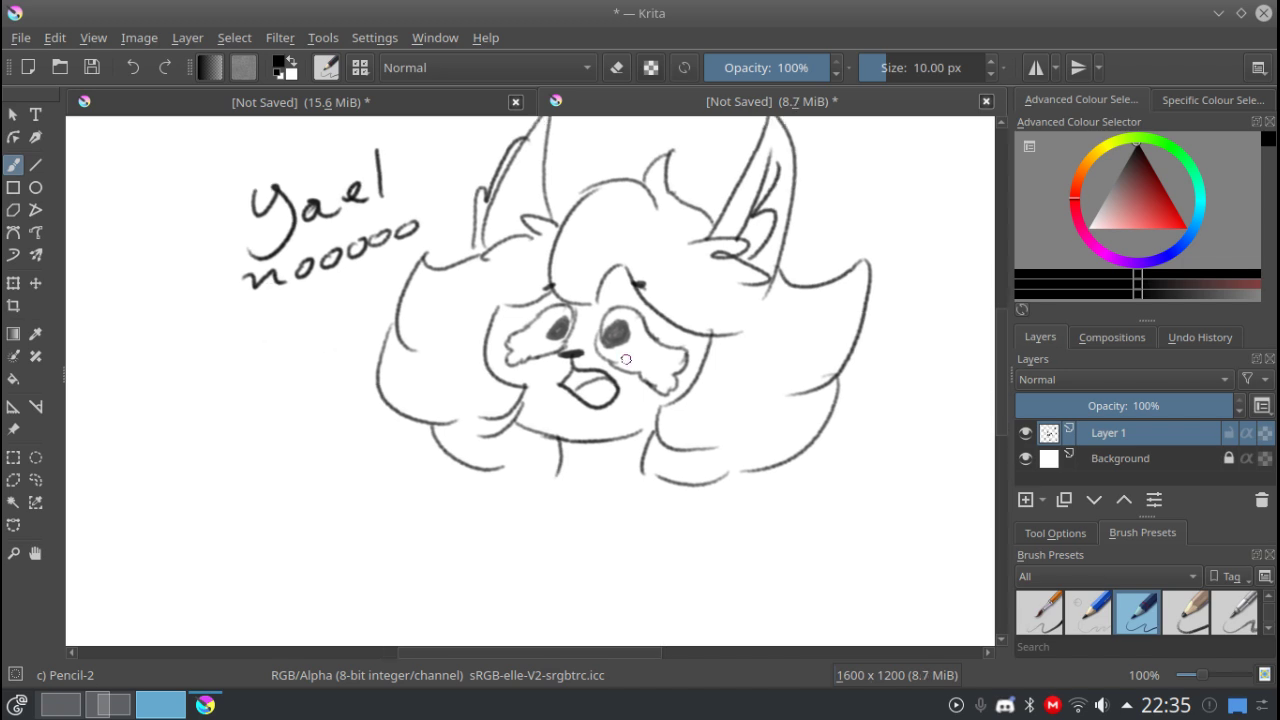
# Draw two sloping shoulder lines outward from the base of the crying character's neck.
pyautogui.moveTo(501, 410); pyautogui.dragTo(446, 354)
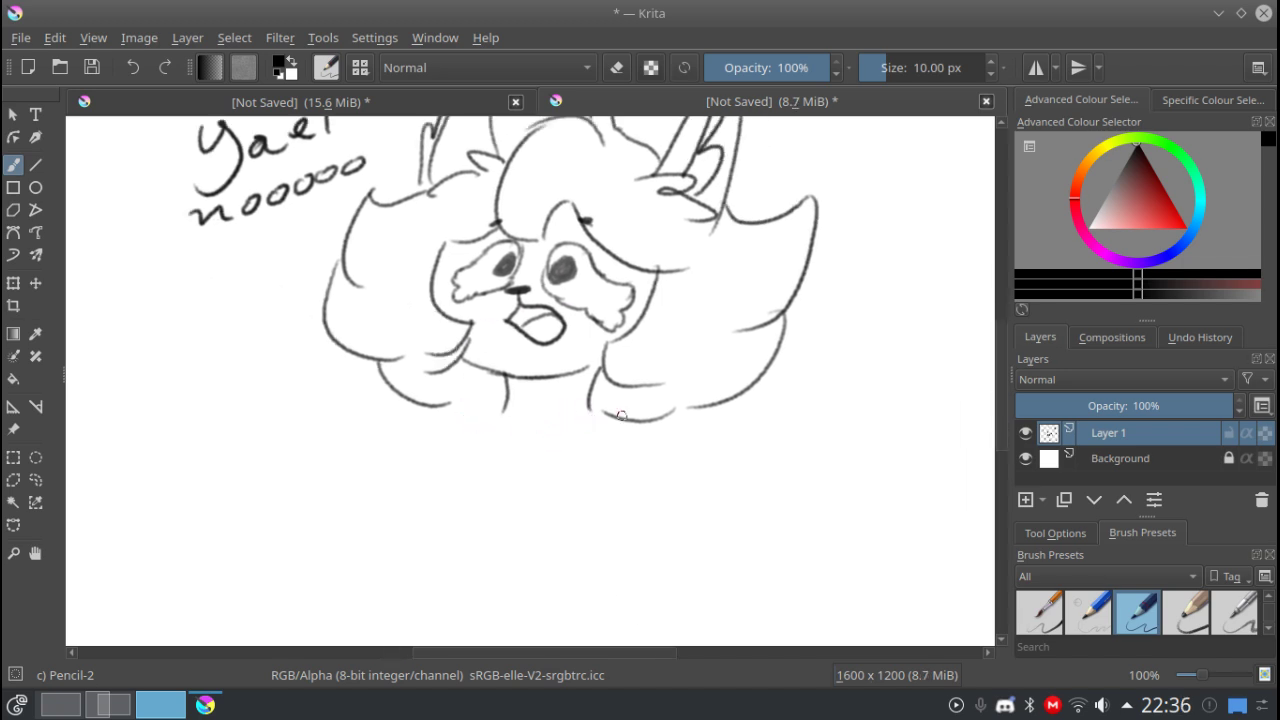
pyautogui.scroll(-2, 621, 415)
pyautogui.moveTo(560, 372); pyautogui.dragTo(628, 432)
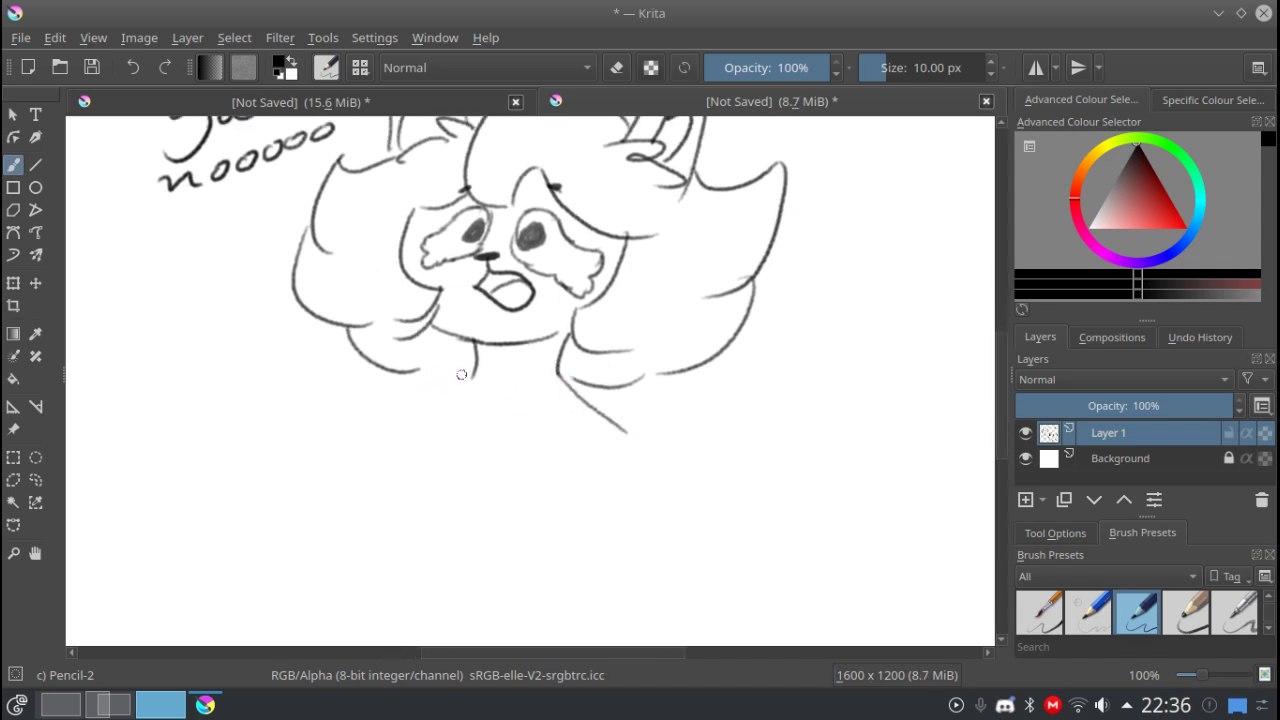
pyautogui.moveTo(471, 376)
pyautogui.mouseDown()
pyautogui.moveTo(406, 430)
pyautogui.moveTo(363, 506)
pyautogui.moveTo(427, 428)
pyautogui.mouseUp()
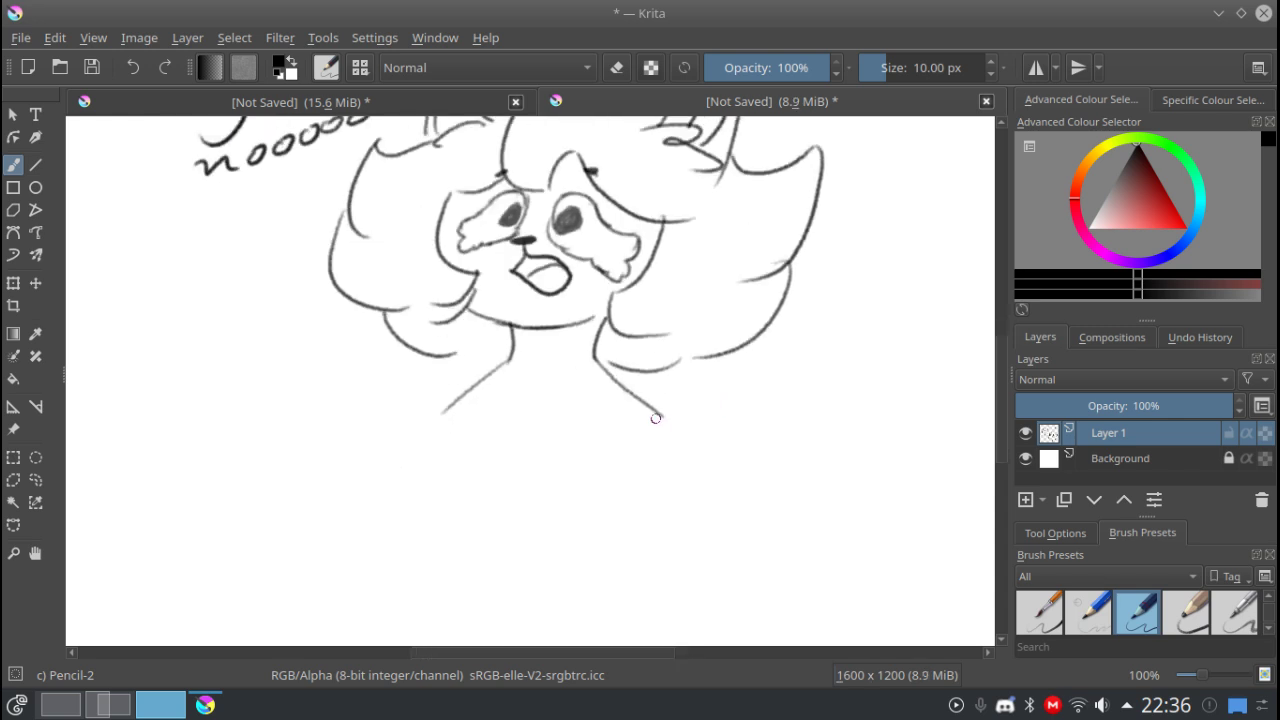
# Draw both bent arms with the forearms raised and the hands meeting in front of the chest.
pyautogui.moveTo(668, 424); pyautogui.dragTo(674, 531)
pyautogui.hotkey('ctrl', 'z')
pyautogui.moveTo(666, 445)
pyautogui.mouseDown()
pyautogui.moveTo(671, 540)
pyautogui.moveTo(613, 479)
pyautogui.moveTo(583, 383)
pyautogui.moveTo(547, 397)
pyautogui.moveTo(550, 428)
pyautogui.moveTo(580, 426)
pyautogui.moveTo(634, 509)
pyautogui.moveTo(678, 486)
pyautogui.mouseUp()
pyautogui.moveTo(591, 529); pyautogui.dragTo(653, 585)
pyautogui.moveTo(522, 413)
pyautogui.mouseDown()
pyautogui.moveTo(485, 545)
pyautogui.moveTo(589, 491)
pyautogui.mouseUp()
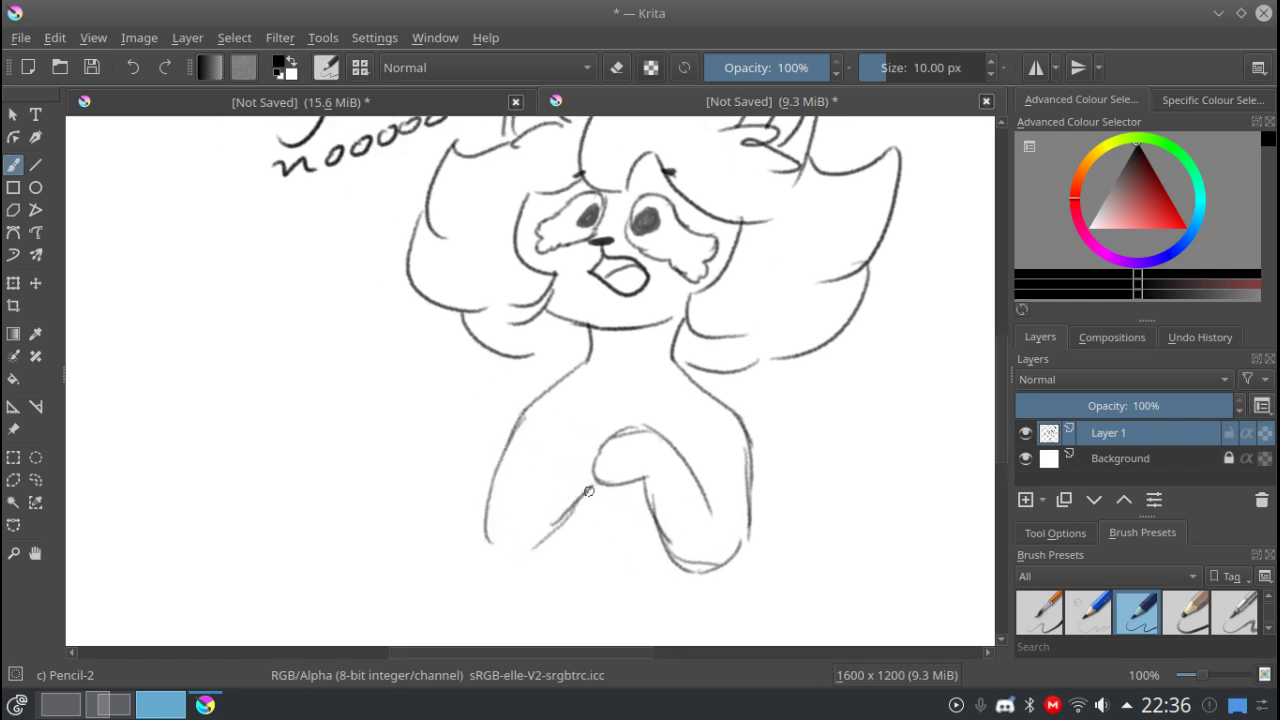
pyautogui.moveTo(602, 442)
pyautogui.mouseDown()
pyautogui.moveTo(571, 428)
pyautogui.moveTo(508, 510)
pyautogui.moveTo(515, 551)
pyautogui.moveTo(545, 532)
pyautogui.mouseUp()
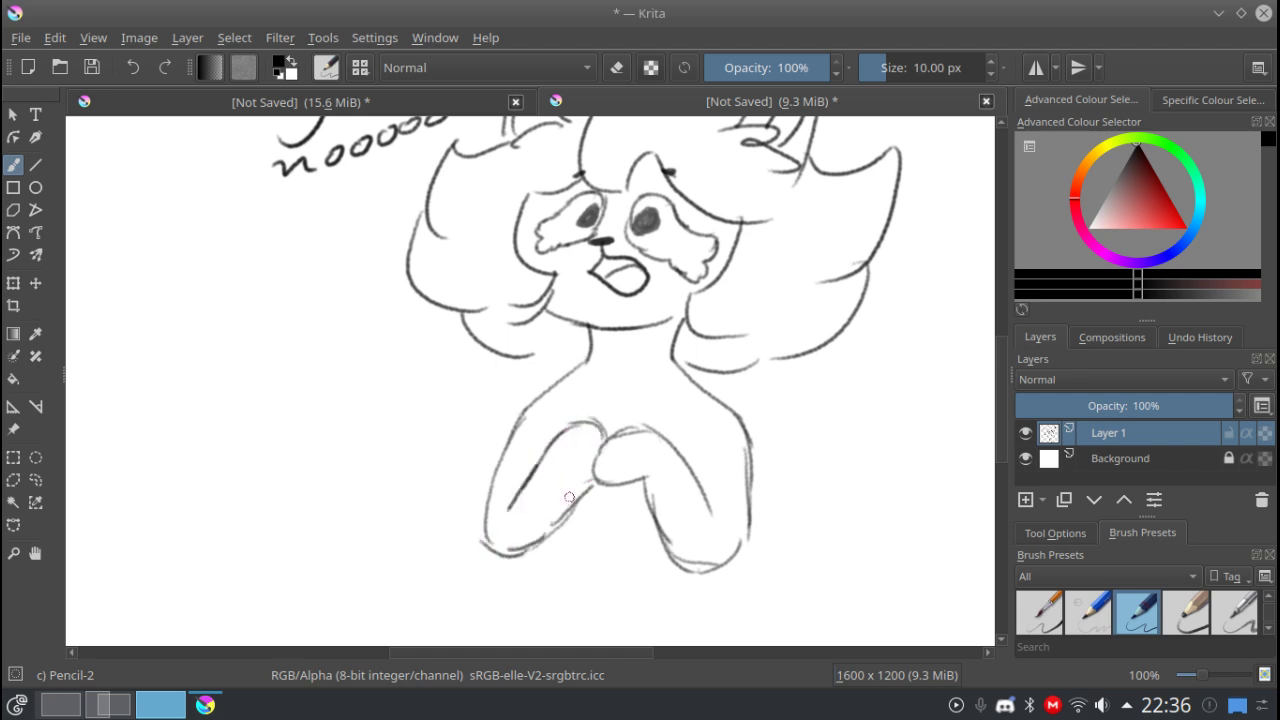
# Add finger lines to the joined hands and a small hair curl beside the neck.
pyautogui.moveTo(594, 479); pyautogui.dragTo(586, 484)
pyautogui.moveTo(568, 484)
pyautogui.mouseDown()
pyautogui.moveTo(571, 466)
pyautogui.moveTo(610, 483)
pyautogui.moveTo(561, 477)
pyautogui.moveTo(593, 480)
pyautogui.moveTo(566, 496)
pyautogui.mouseUp()
pyautogui.press('e')
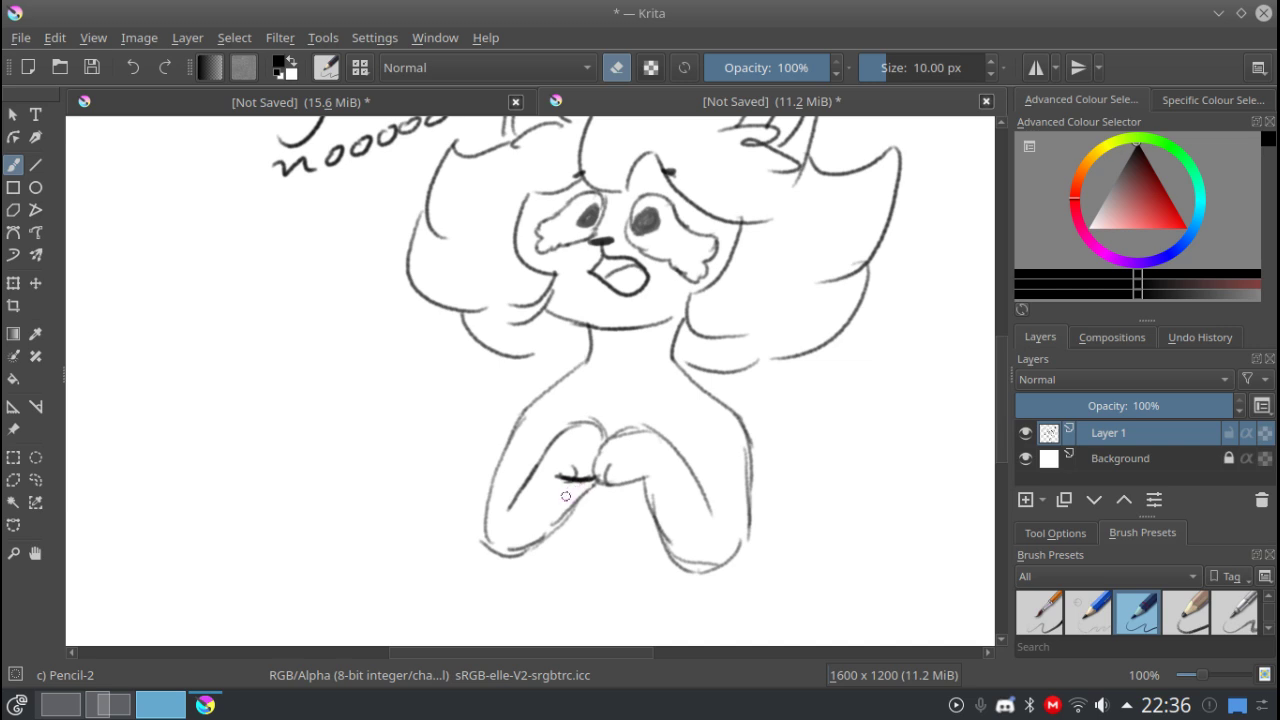
pyautogui.press('e')
pyautogui.moveTo(481, 515); pyautogui.dragTo(419, 581)
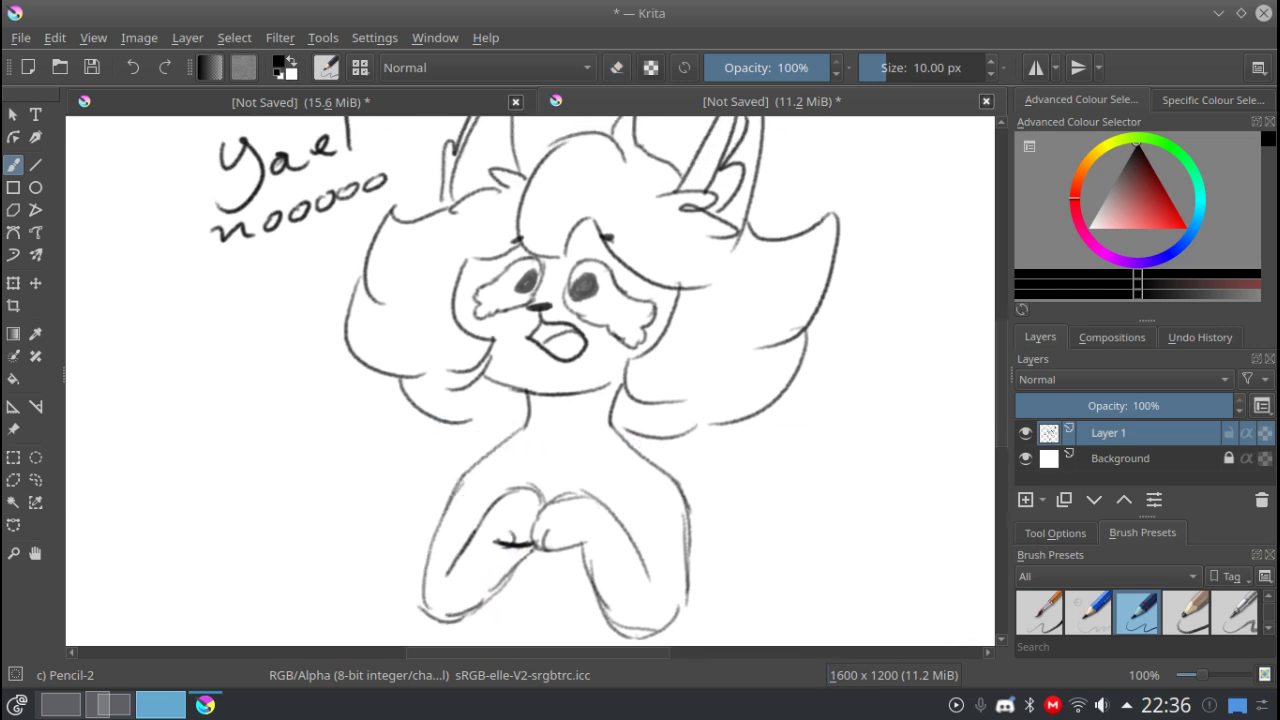
pyautogui.scroll(-5, 443, 406)
pyautogui.hscroll(-2, 443, 406)
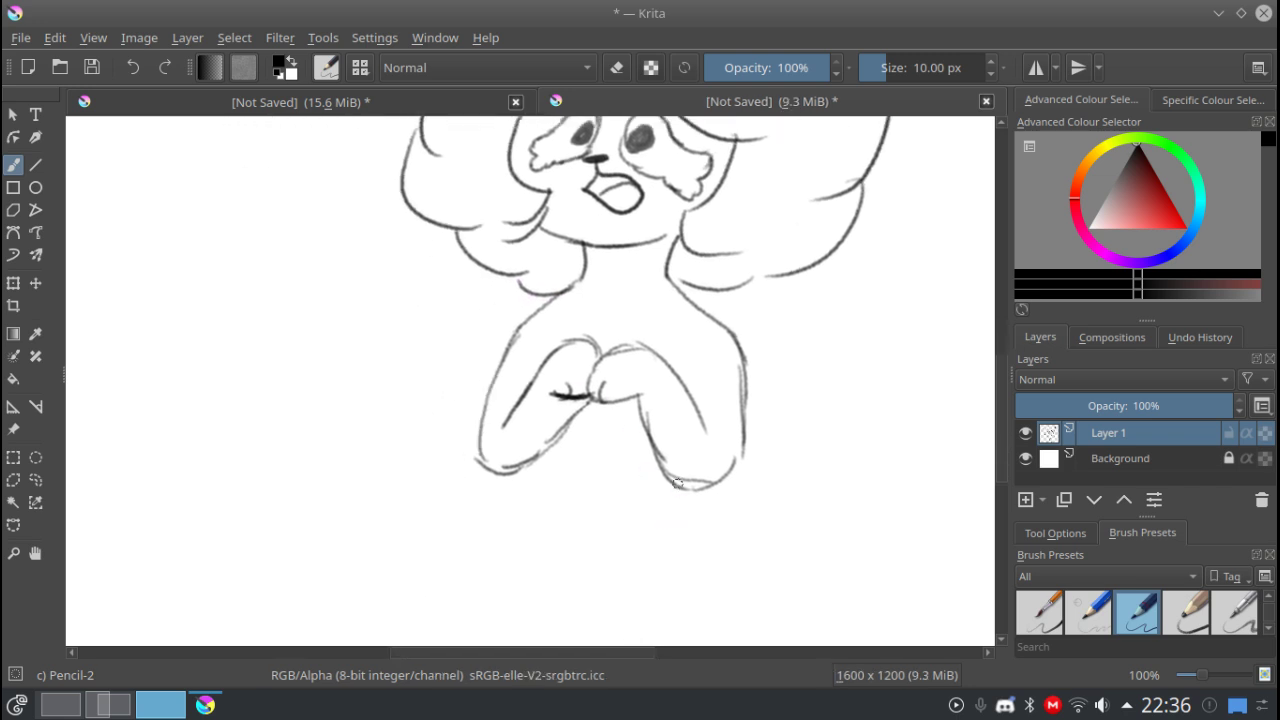
# Draw the two sides of the torso below the elbows, redoing strokes that miss the intended shape.
pyautogui.moveTo(678, 484); pyautogui.dragTo(700, 585)
pyautogui.hotkey('ctrl', 'z')
pyautogui.hotkey('ctrl', 'z')
pyautogui.moveTo(686, 489); pyautogui.dragTo(704, 574)
pyautogui.scroll(-1, 482, 532)
pyautogui.moveTo(505, 437)
pyautogui.mouseDown()
pyautogui.moveTo(482, 500)
pyautogui.moveTo(500, 542)
pyautogui.mouseUp()
pyautogui.hotkey('ctrl', 'z')
pyautogui.hotkey('ctrl', 'z')
pyautogui.moveTo(503, 468)
pyautogui.mouseDown()
pyautogui.moveTo(434, 554)
pyautogui.moveTo(460, 467)
pyautogui.mouseUp()
# Draw a large raised bushy tail behind the crying character, with inner fold lines.
pyautogui.moveTo(708, 488)
pyautogui.mouseDown()
pyautogui.moveTo(651, 566)
pyautogui.moveTo(870, 336)
pyautogui.moveTo(910, 400)
pyautogui.moveTo(908, 163)
pyautogui.moveTo(832, 150)
pyautogui.moveTo(798, 163)
pyautogui.mouseUp()
pyautogui.moveTo(635, 386); pyautogui.dragTo(580, 459)
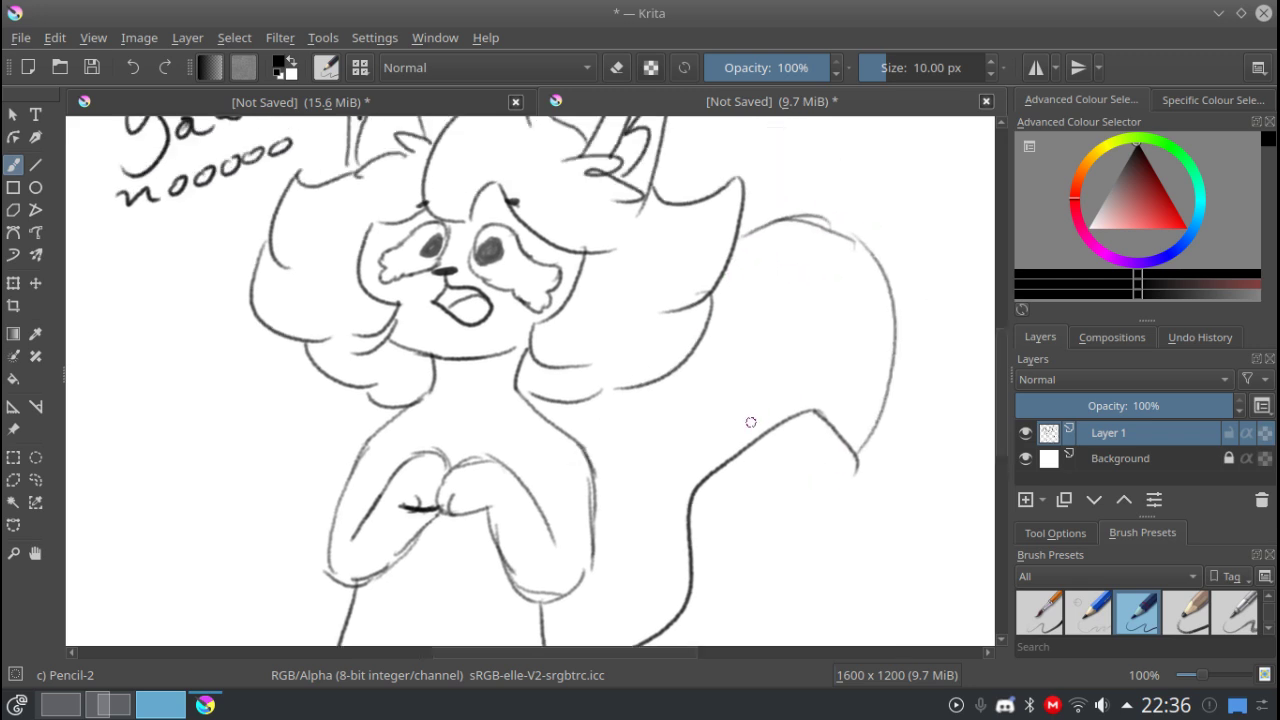
pyautogui.moveTo(750, 426)
pyautogui.mouseDown()
pyautogui.moveTo(713, 428)
pyautogui.moveTo(741, 383)
pyautogui.moveTo(726, 346)
pyautogui.moveTo(757, 266)
pyautogui.moveTo(730, 298)
pyautogui.moveTo(737, 394)
pyautogui.mouseUp()
pyautogui.hotkey('ctrl', 'z')
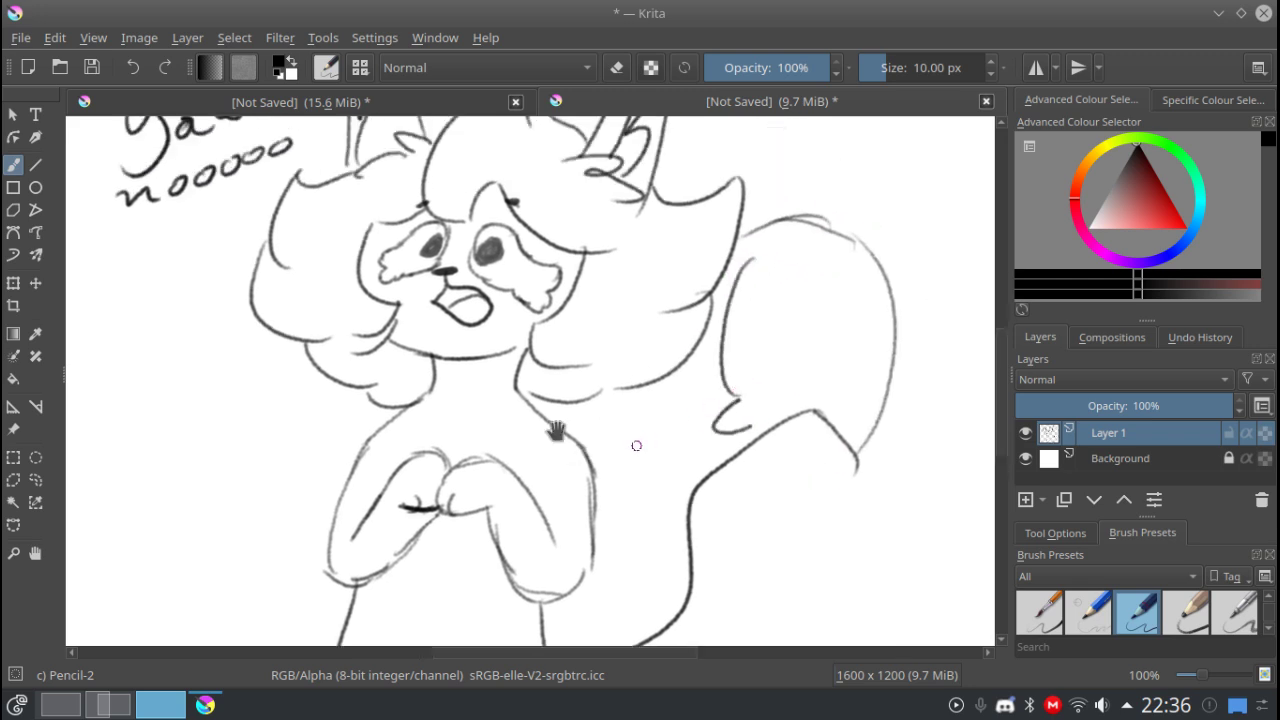
# Shade the dark area inside the crying character's open mouth above the tongue.
pyautogui.moveTo(439, 405)
pyautogui.mouseDown()
pyautogui.moveTo(500, 431)
pyautogui.moveTo(509, 501)
pyautogui.mouseUp()
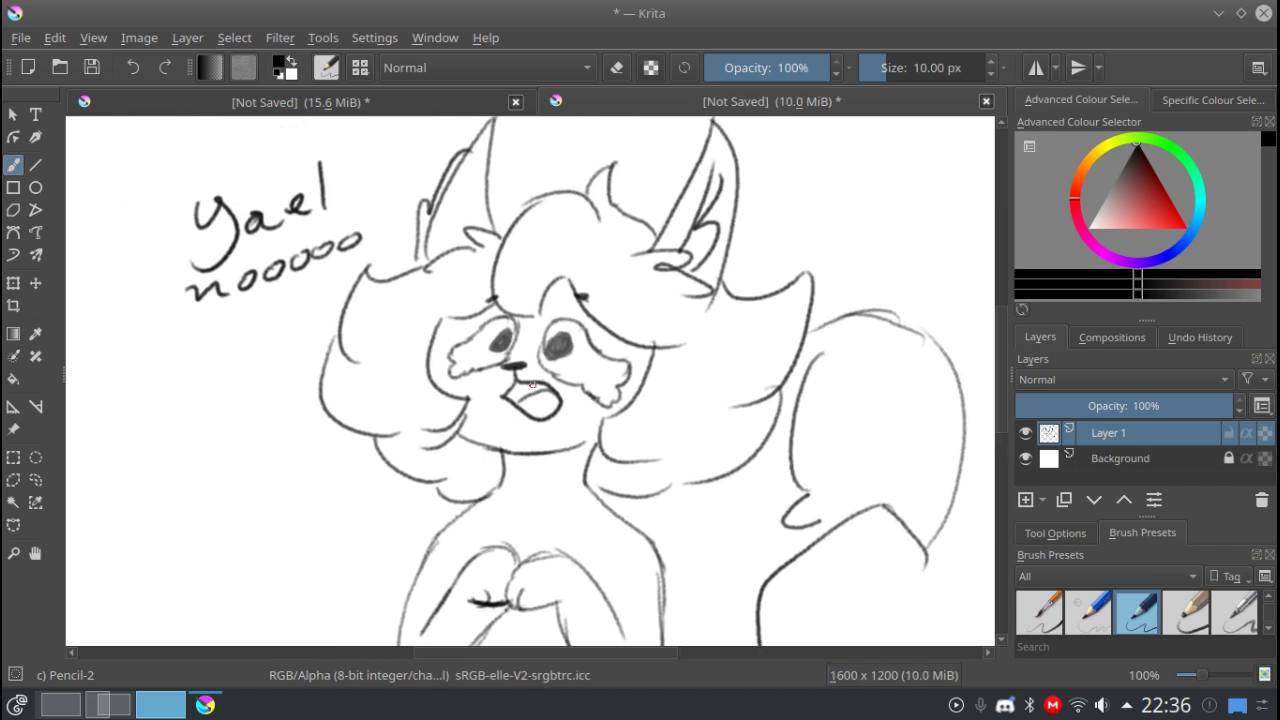
pyautogui.moveTo(535, 385)
pyautogui.mouseDown()
pyautogui.moveTo(546, 386)
pyautogui.moveTo(512, 388)
pyautogui.mouseUp()
pyautogui.moveTo(467, 424); pyautogui.dragTo(384, 439)
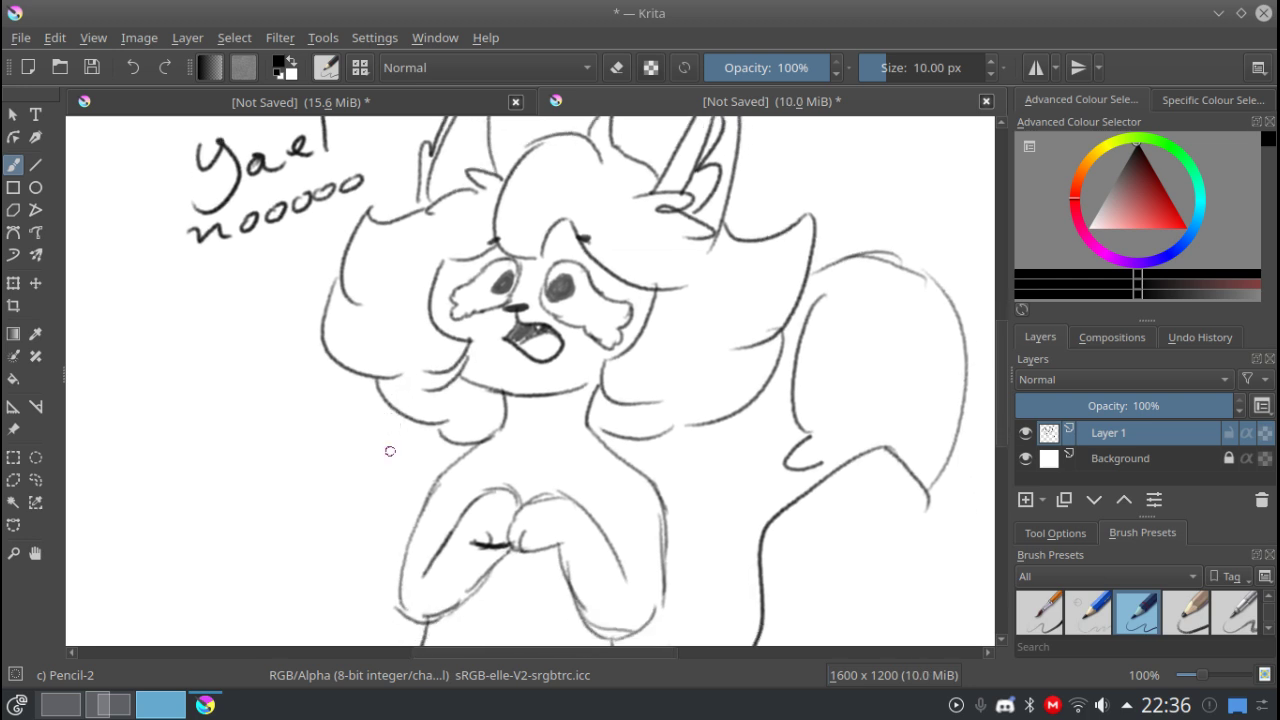
# Switch to the YouTube live dashboard, check the stream preview and the Discord chat, and return to Krita.
pyautogui.hotkey('ctrl', 'F8')
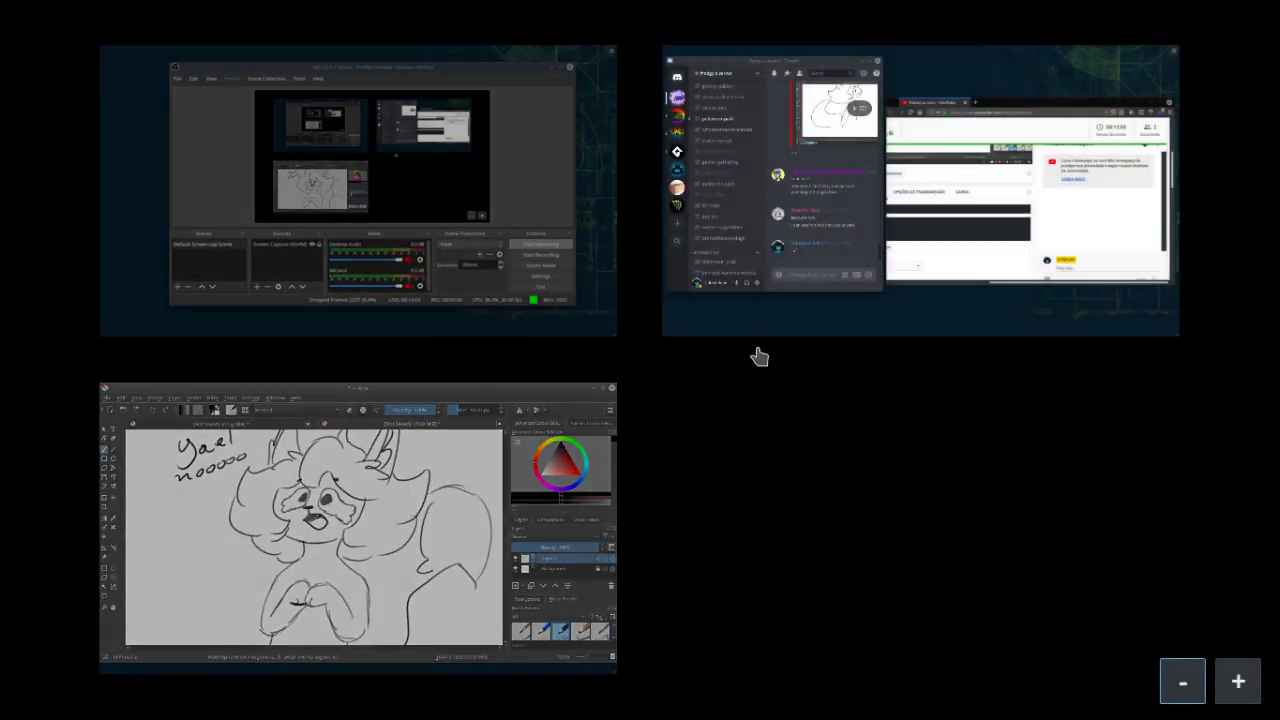
pyautogui.click(772, 329)
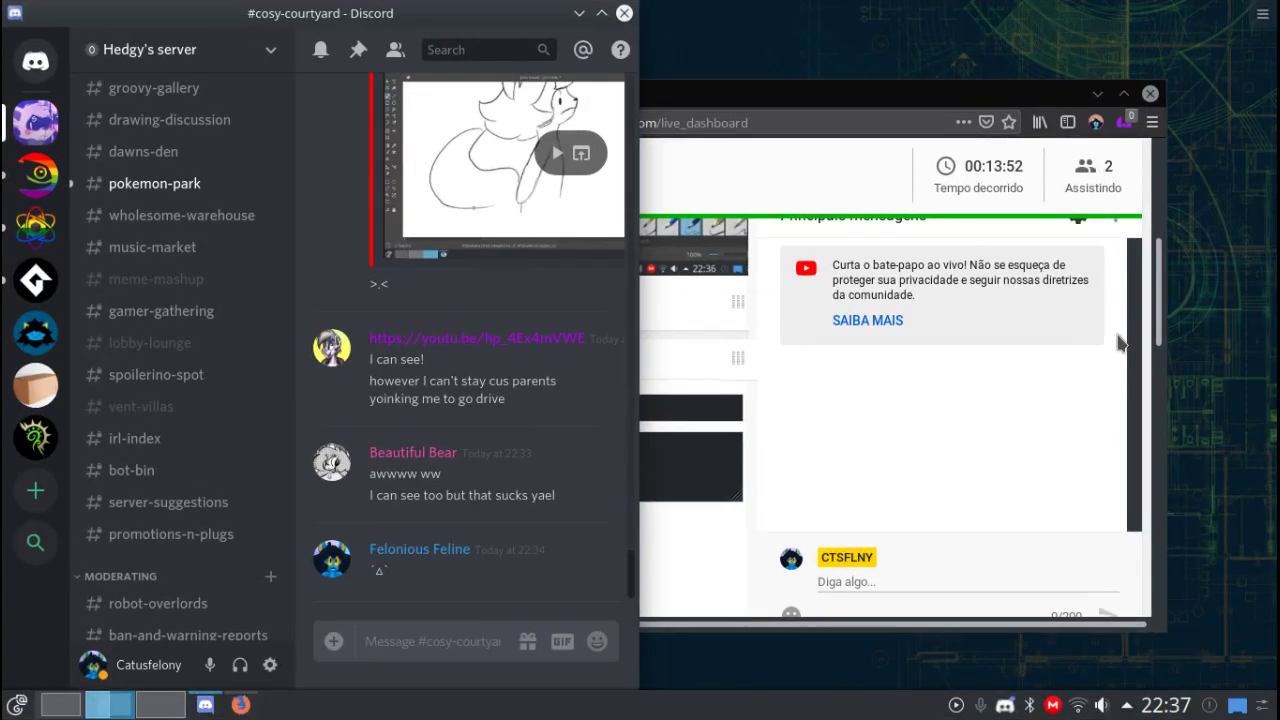
pyautogui.moveTo(1157, 318); pyautogui.dragTo(1160, 233)
pyautogui.moveTo(774, 625); pyautogui.dragTo(652, 624)
pyautogui.hscroll(-1, 640, 628)
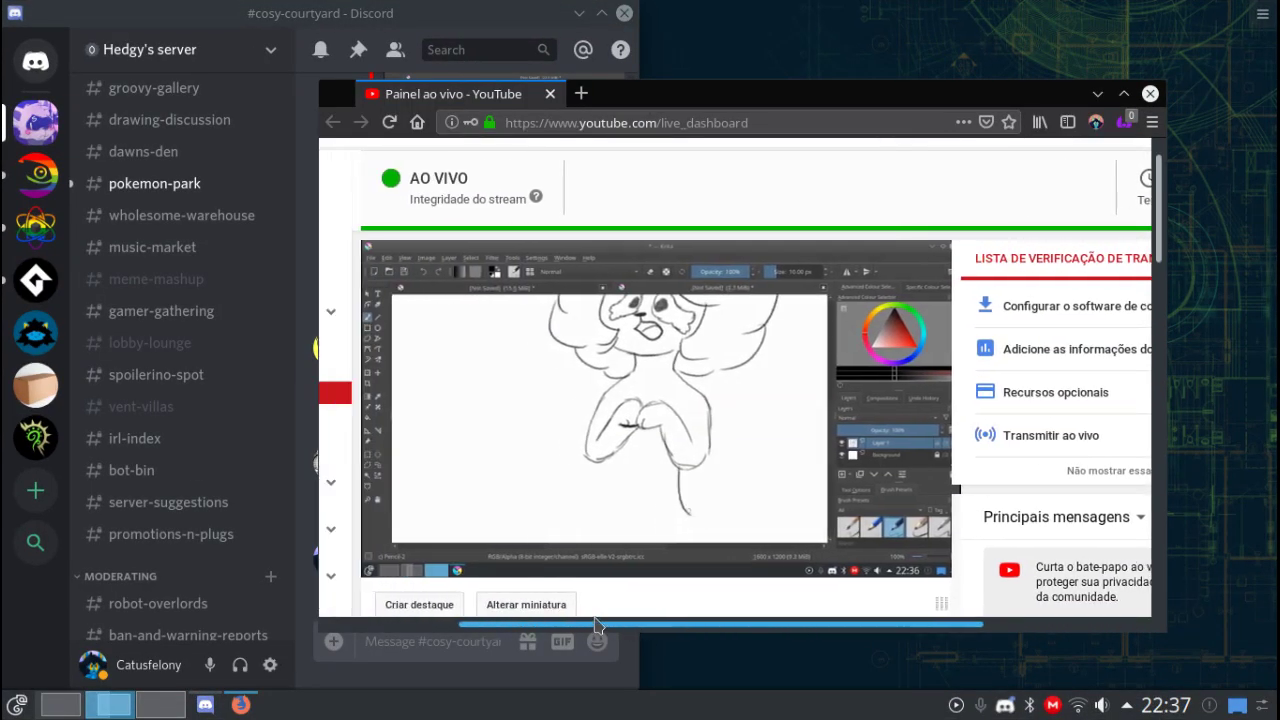
pyautogui.moveTo(501, 346)
pyautogui.hotkey('alt', 'Tab')
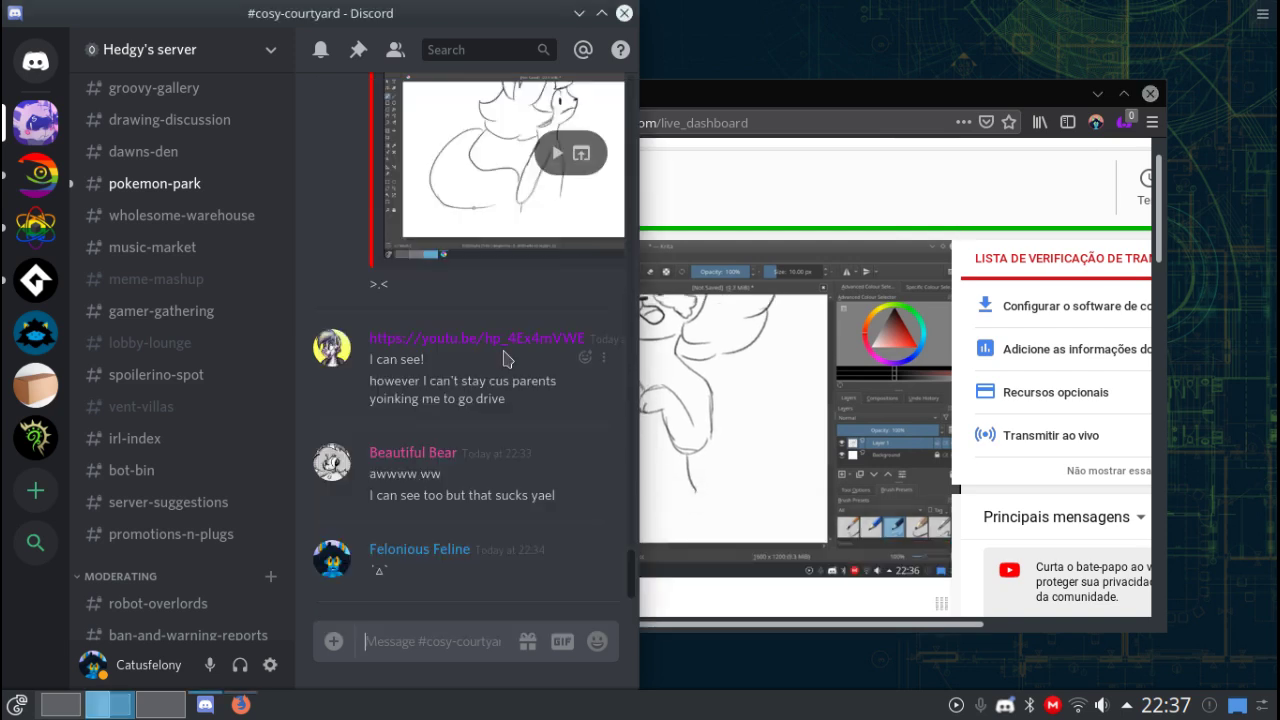
pyautogui.hotkey('ctrl', 'F8')
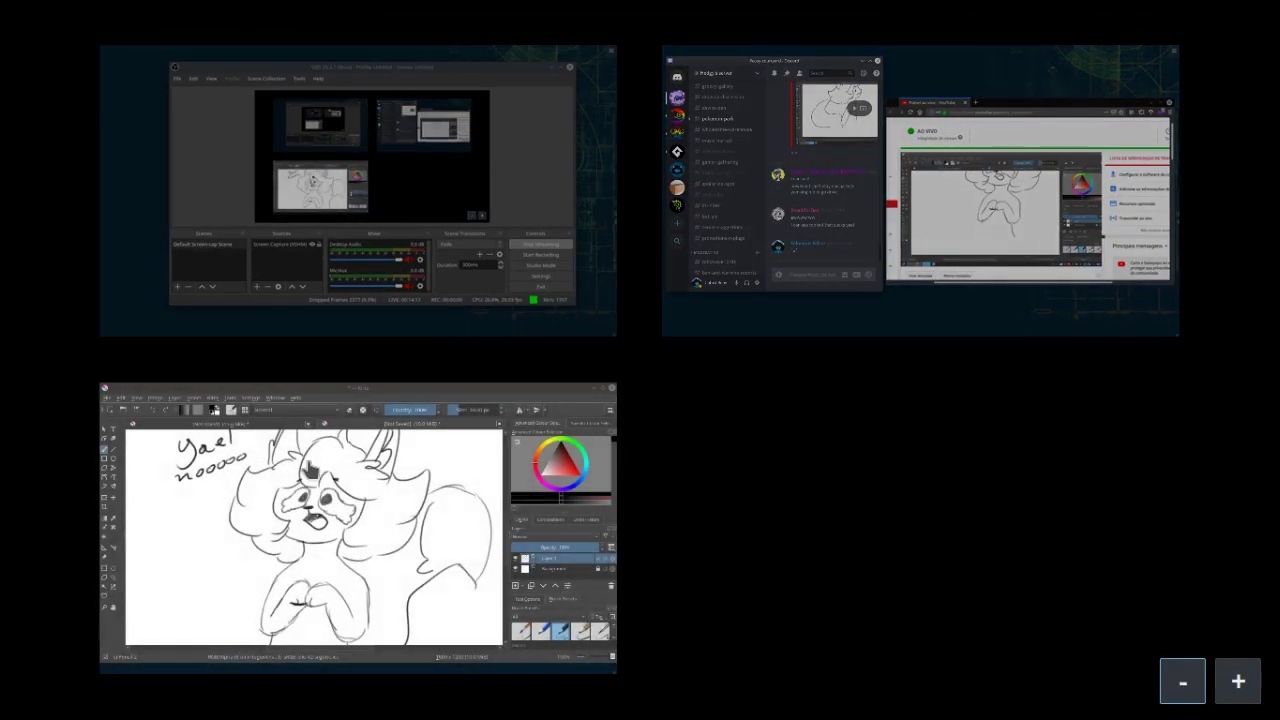
pyautogui.click(230, 512)
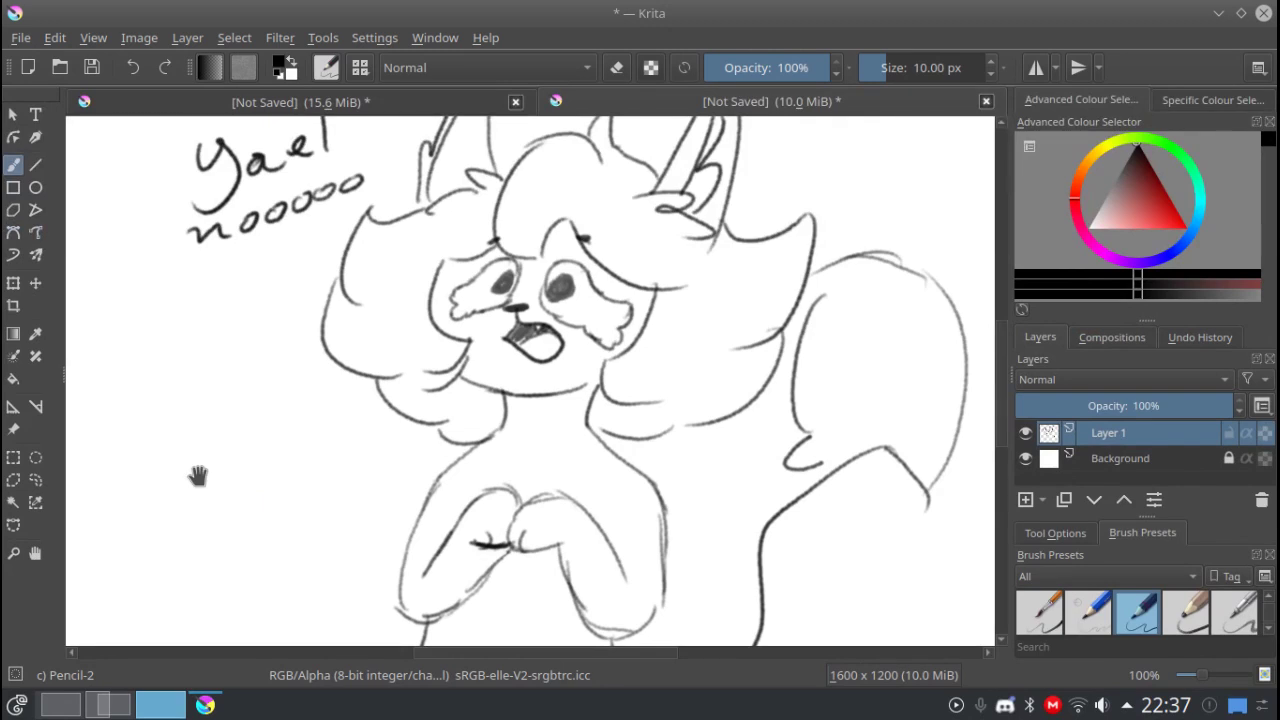
# Sketch a small penguin in the blank area beside the crying character, with its back, near leg and foot, wing, head, beak and closed eye.
pyautogui.moveTo(198, 476)
pyautogui.mouseDown()
pyautogui.moveTo(254, 477)
pyautogui.moveTo(190, 522)
pyautogui.moveTo(192, 506)
pyautogui.mouseUp()
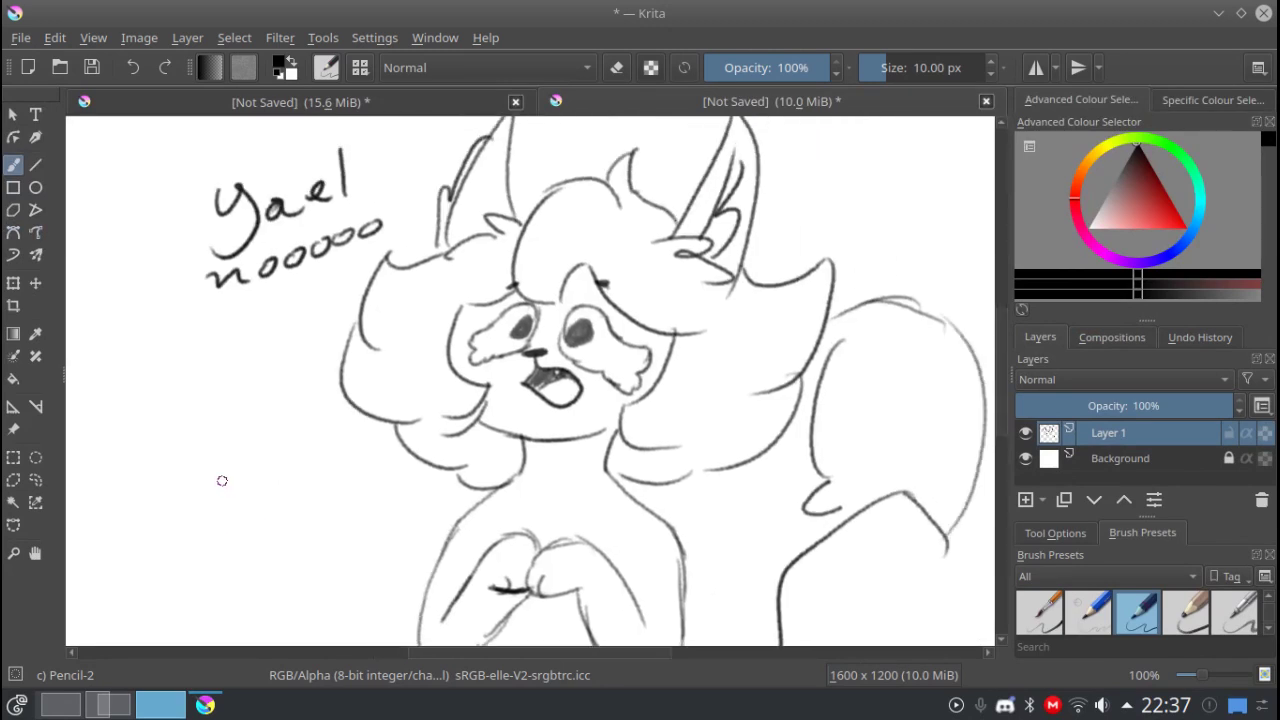
pyautogui.scroll(-1, 220, 477)
pyautogui.moveTo(388, 410)
pyautogui.mouseDown()
pyautogui.moveTo(491, 374)
pyautogui.moveTo(469, 371)
pyautogui.moveTo(470, 395)
pyautogui.mouseUp()
pyautogui.moveTo(384, 445); pyautogui.dragTo(391, 453)
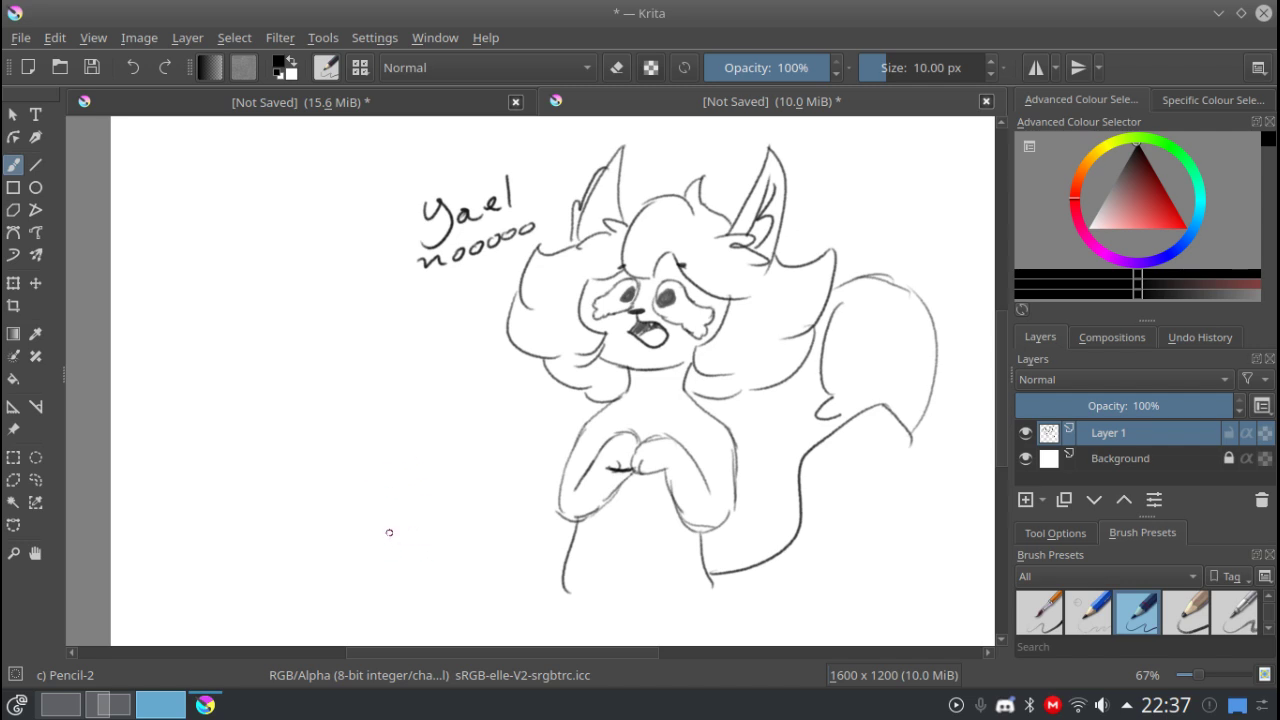
pyautogui.moveTo(391, 541)
pyautogui.mouseDown()
pyautogui.moveTo(419, 537)
pyautogui.moveTo(420, 418)
pyautogui.mouseUp()
pyautogui.moveTo(368, 498); pyautogui.dragTo(364, 541)
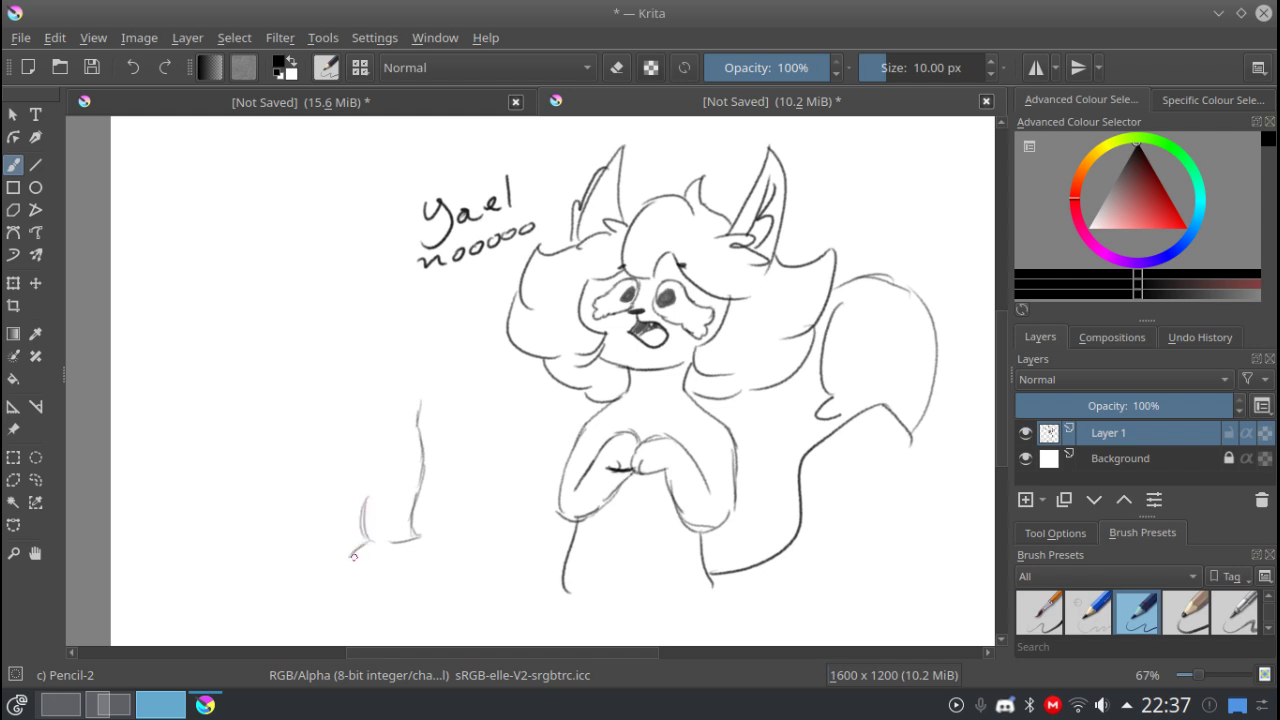
pyautogui.moveTo(361, 563)
pyautogui.mouseDown()
pyautogui.moveTo(386, 554)
pyautogui.moveTo(406, 510)
pyautogui.moveTo(366, 493)
pyautogui.moveTo(367, 505)
pyautogui.mouseUp()
pyautogui.moveTo(416, 434)
pyautogui.mouseDown()
pyautogui.moveTo(414, 496)
pyautogui.moveTo(422, 471)
pyautogui.moveTo(417, 488)
pyautogui.moveTo(403, 477)
pyautogui.moveTo(408, 493)
pyautogui.moveTo(385, 450)
pyautogui.mouseUp()
pyautogui.moveTo(421, 387)
pyautogui.mouseDown()
pyautogui.moveTo(418, 403)
pyautogui.moveTo(402, 368)
pyautogui.moveTo(366, 385)
pyautogui.mouseUp()
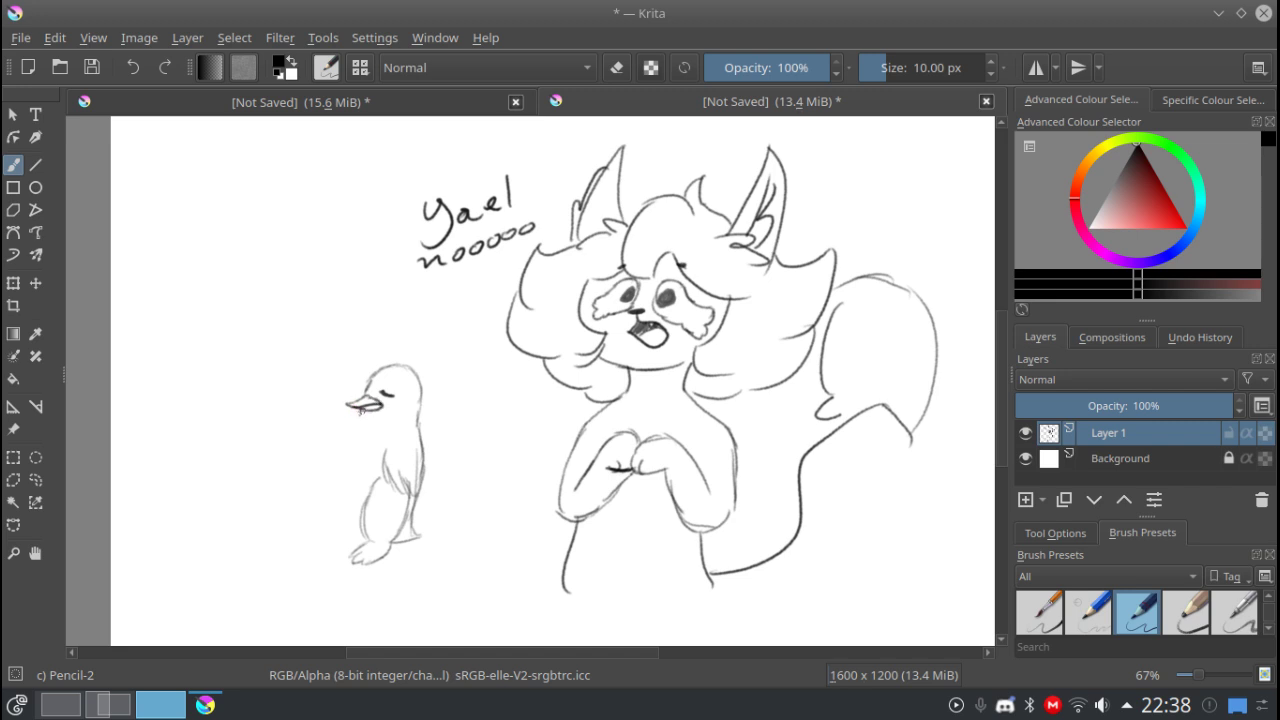
# Complete the penguin with its front outline, second foot, short tail and far wing.
pyautogui.moveTo(357, 422)
pyautogui.mouseDown()
pyautogui.moveTo(350, 476)
pyautogui.moveTo(363, 503)
pyautogui.moveTo(347, 481)
pyautogui.moveTo(343, 530)
pyautogui.mouseUp()
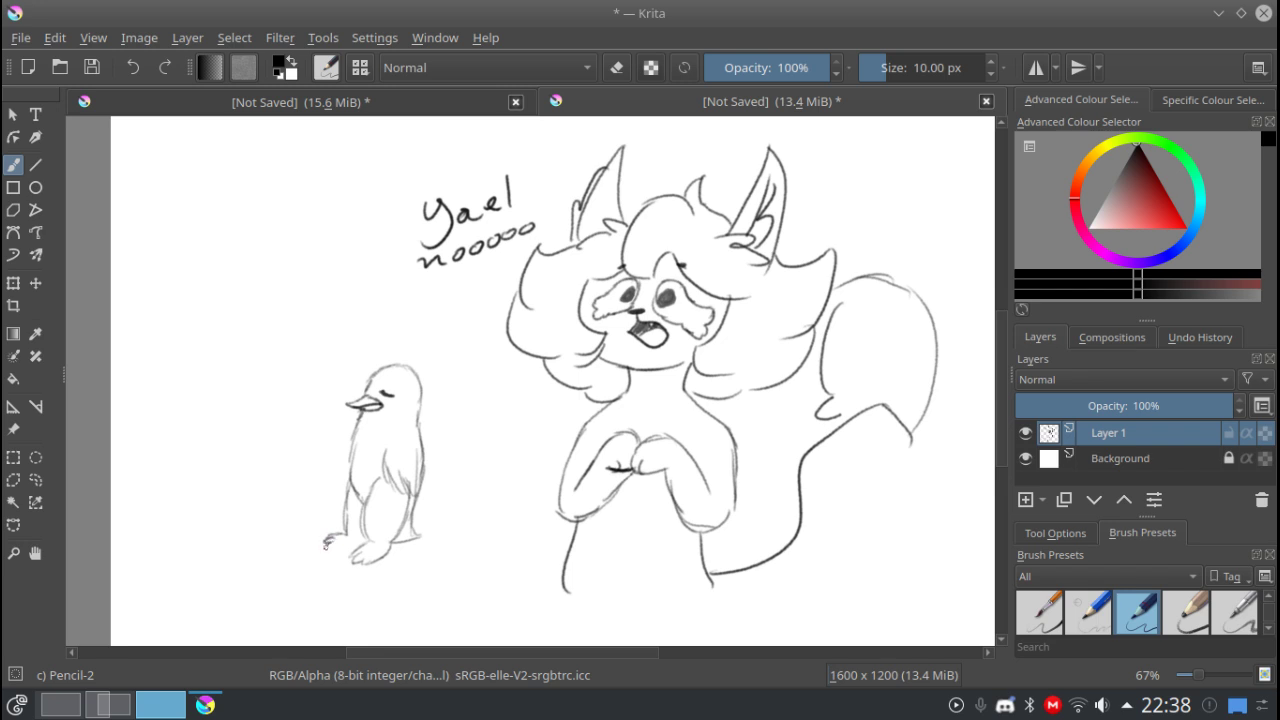
pyautogui.moveTo(329, 544); pyautogui.dragTo(350, 546)
pyautogui.moveTo(344, 446); pyautogui.dragTo(341, 477)
pyautogui.moveTo(418, 496)
pyautogui.mouseDown()
pyautogui.moveTo(418, 541)
pyautogui.moveTo(433, 537)
pyautogui.moveTo(401, 538)
pyautogui.mouseUp()
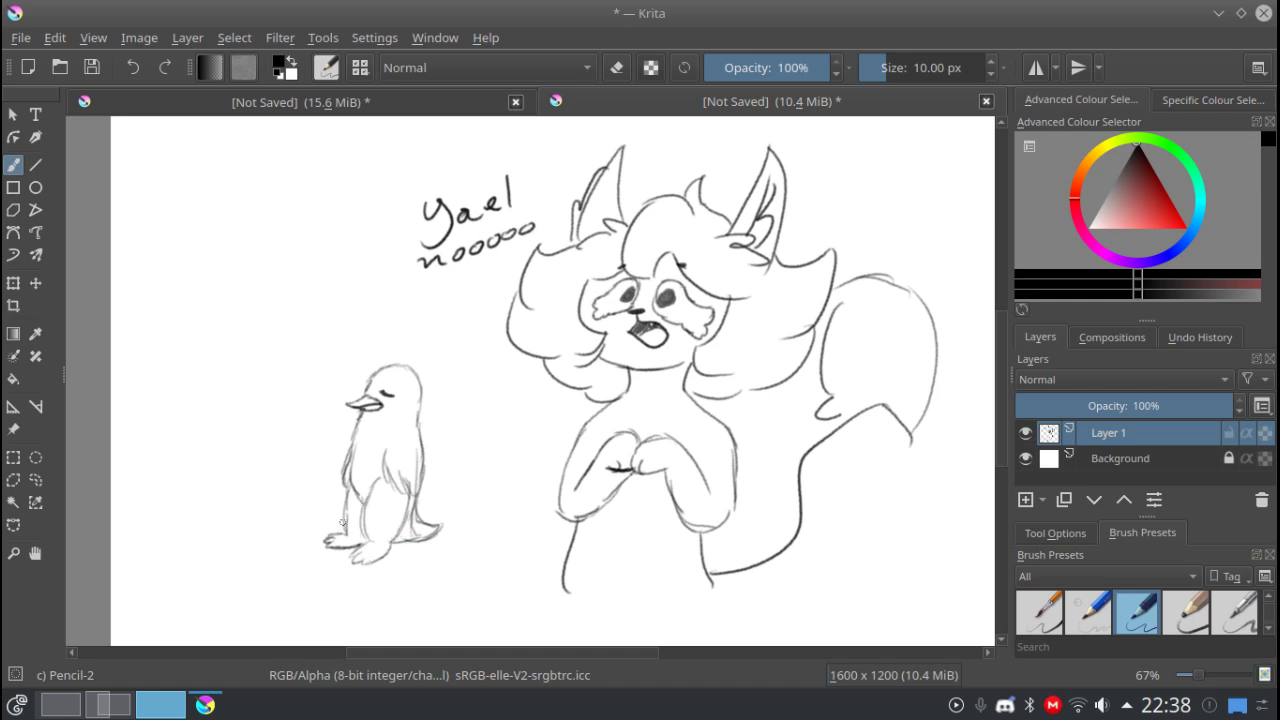
pyautogui.moveTo(354, 486); pyautogui.dragTo(356, 506)
# Add the inner chest line beneath the penguin's beak and touch up its lower body.
pyautogui.press('e')
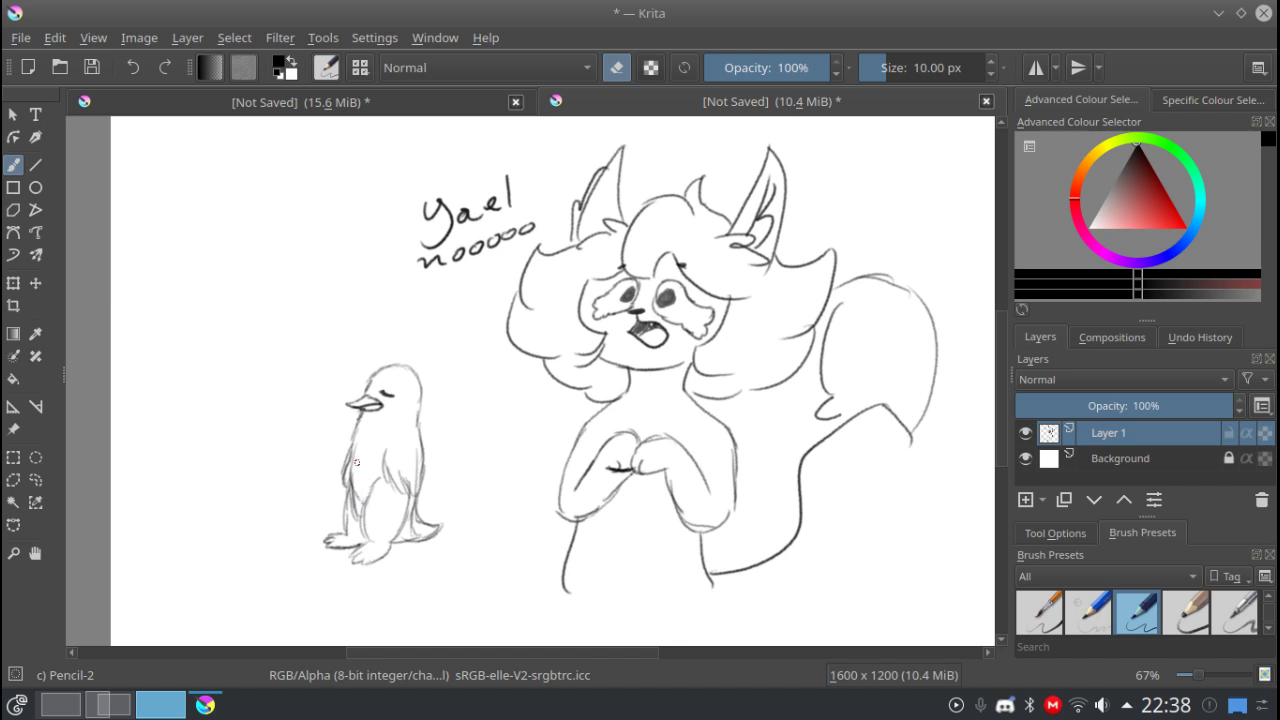
pyautogui.press('e')
pyautogui.moveTo(385, 426); pyautogui.dragTo(375, 478)
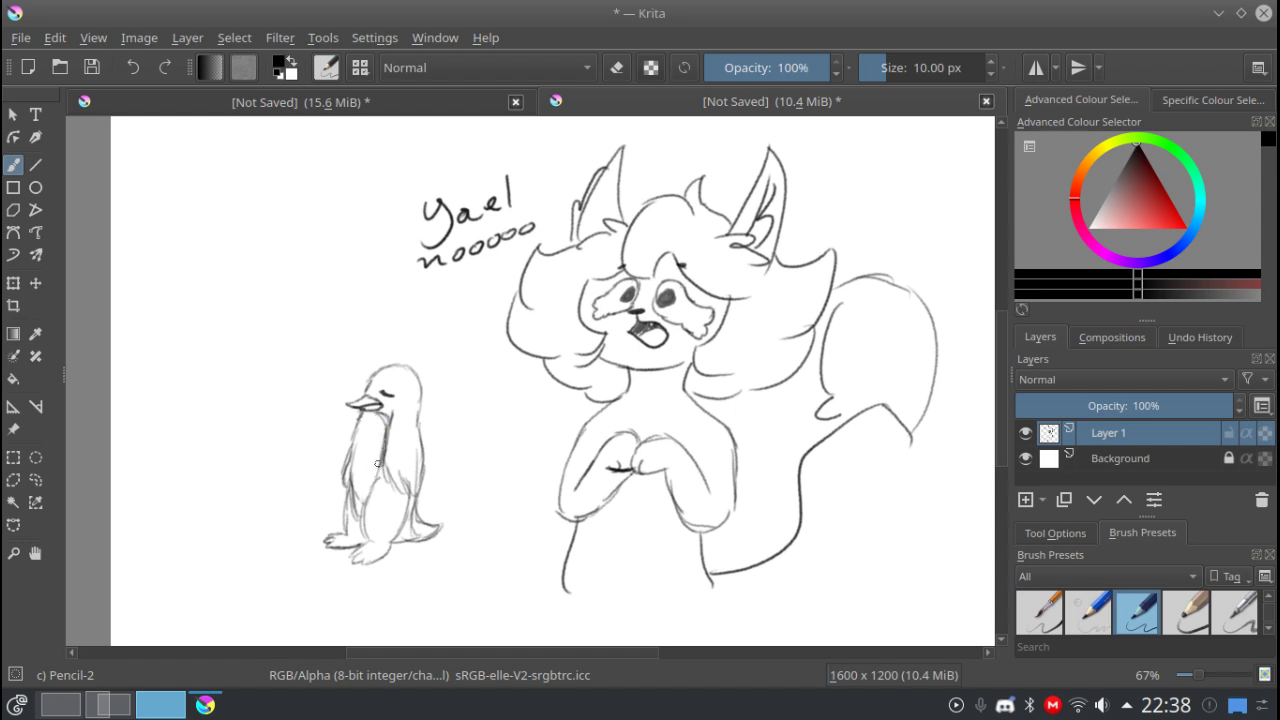
pyautogui.moveTo(360, 526); pyautogui.dragTo(362, 577)
# Erase the whole penguin sketch with an enlarged eraser brush.
pyautogui.moveTo(354, 388)
pyautogui.mouseDown()
pyautogui.moveTo(300, 491)
pyautogui.moveTo(302, 427)
pyautogui.mouseUp()
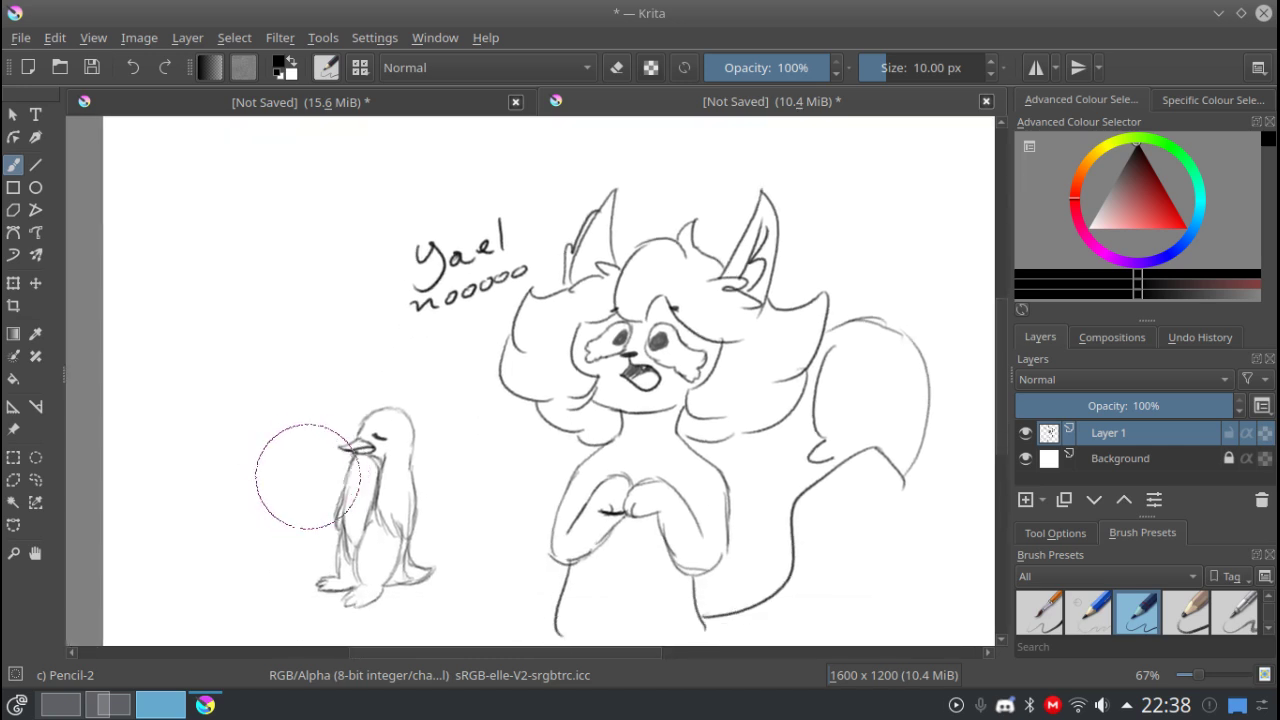
pyautogui.press('e')
pyautogui.moveTo(360, 432)
pyautogui.mouseDown()
pyautogui.moveTo(369, 609)
pyautogui.moveTo(302, 500)
pyautogui.moveTo(400, 528)
pyautogui.mouseUp()
pyautogui.moveTo(207, 491); pyautogui.dragTo(311, 453)
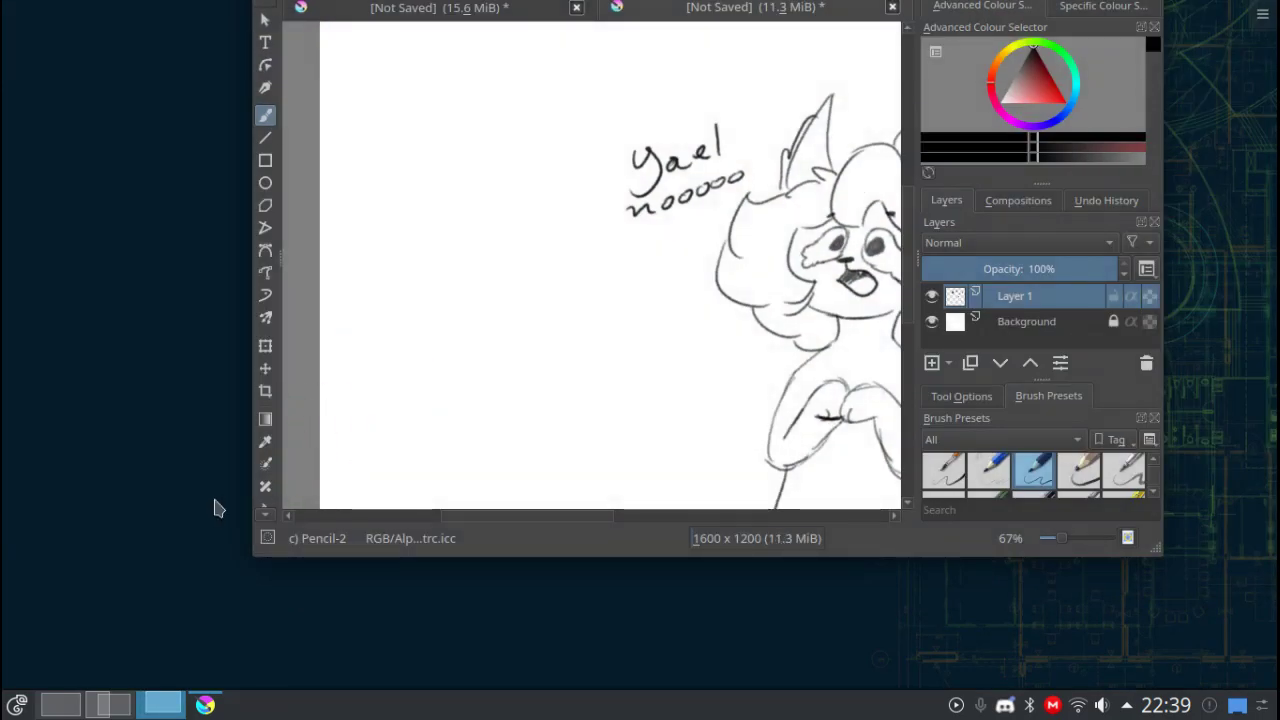
# Switch to Discord and read the cosy-courtyard chat, and check the streaming status in OBS.
pyautogui.press('super+Right')
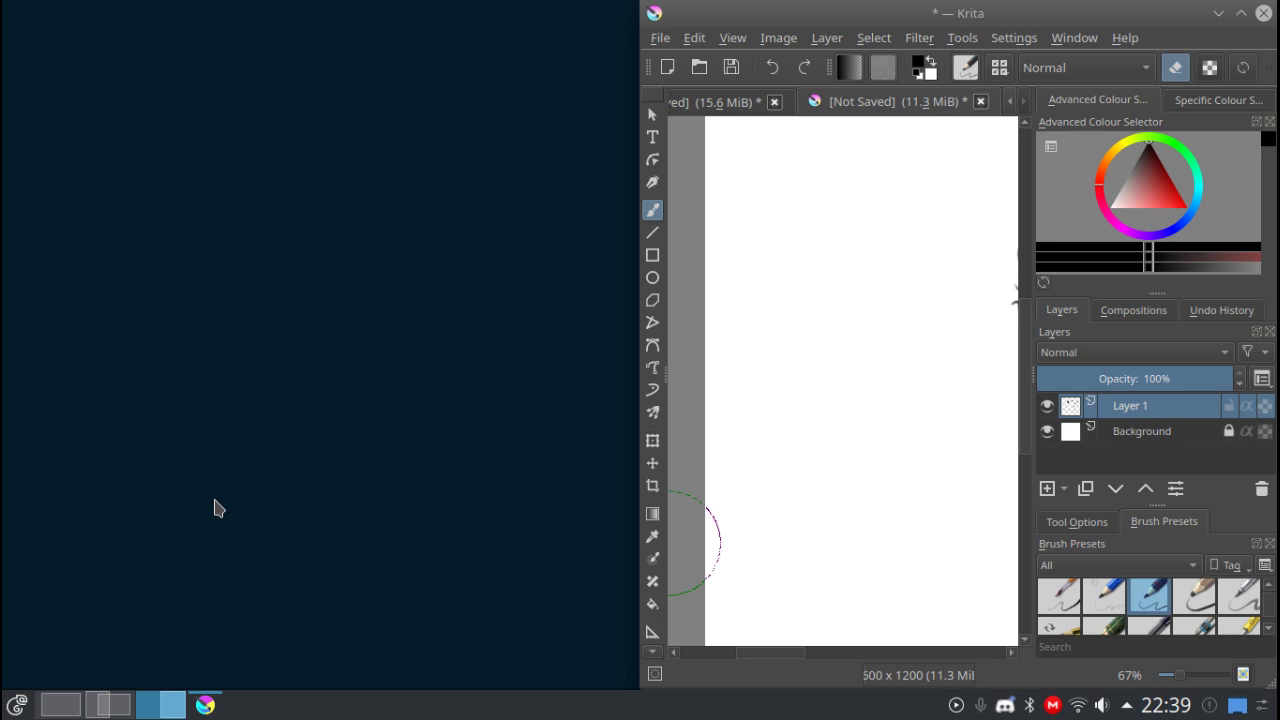
pyautogui.hotkey('ctrl', 'F8')
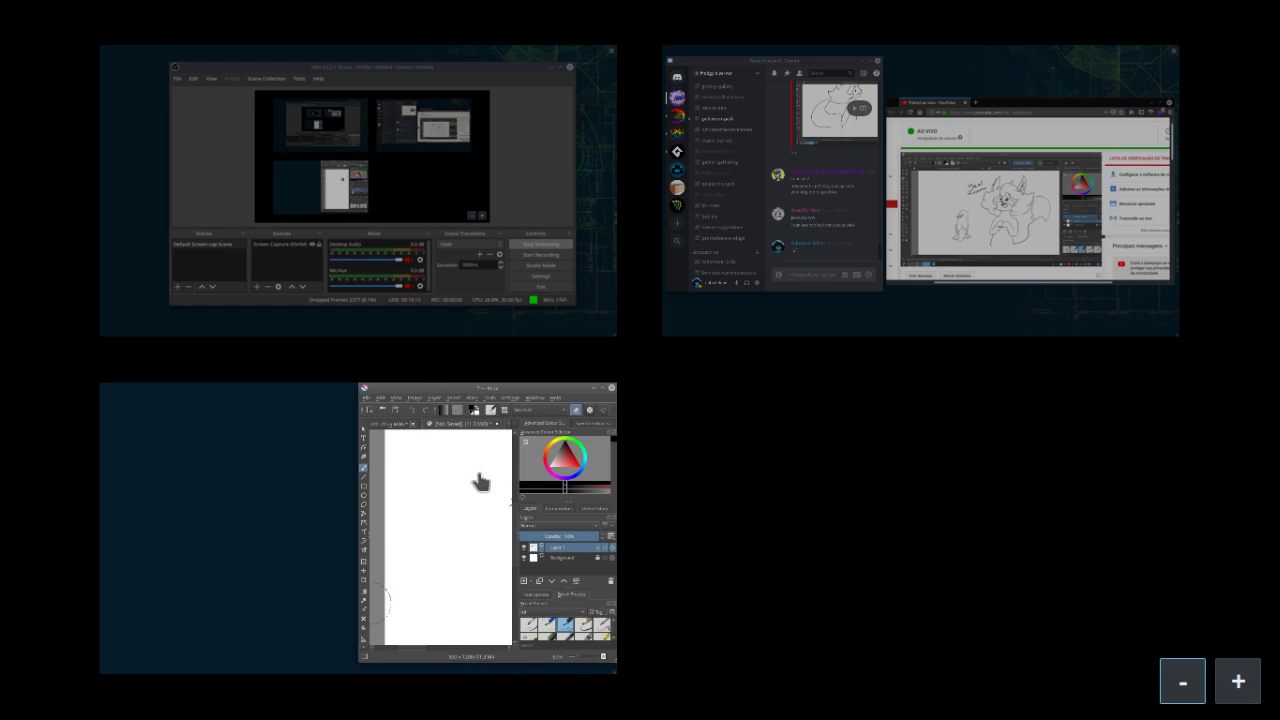
pyautogui.click(816, 248)
pyautogui.doubleClick(514, 23)
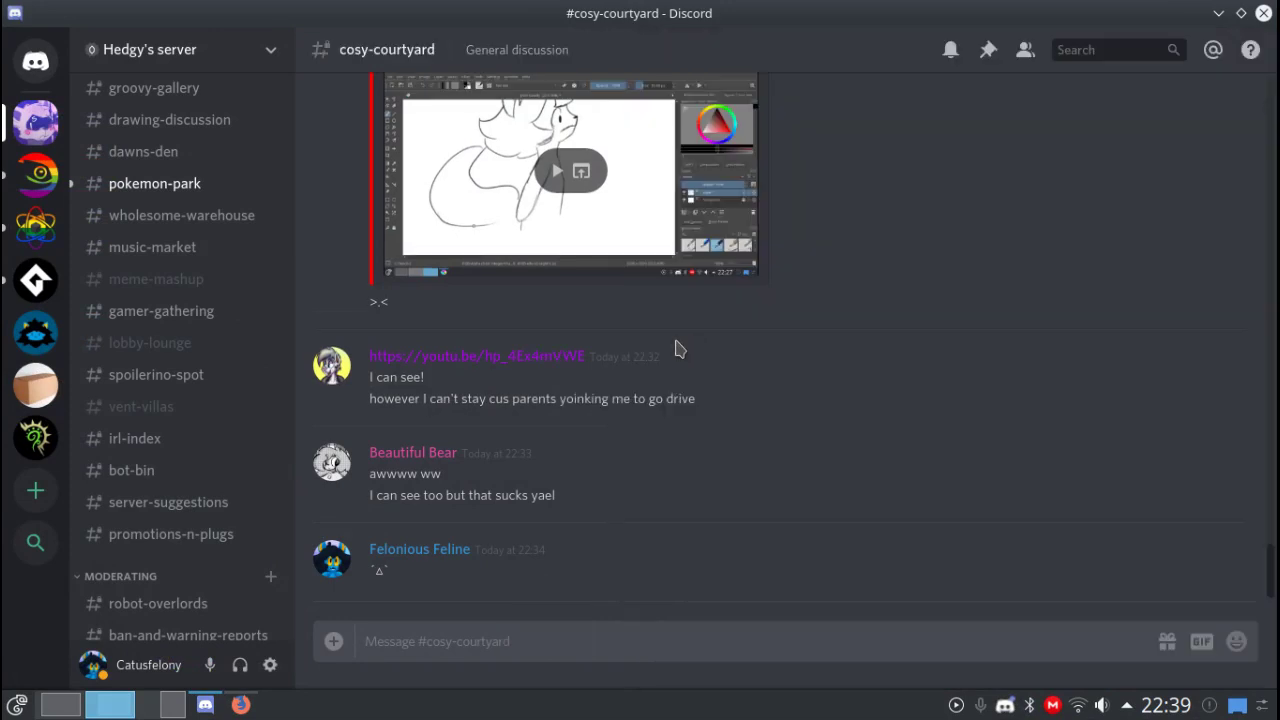
pyautogui.click(1020, 62)
pyautogui.click(1020, 62)
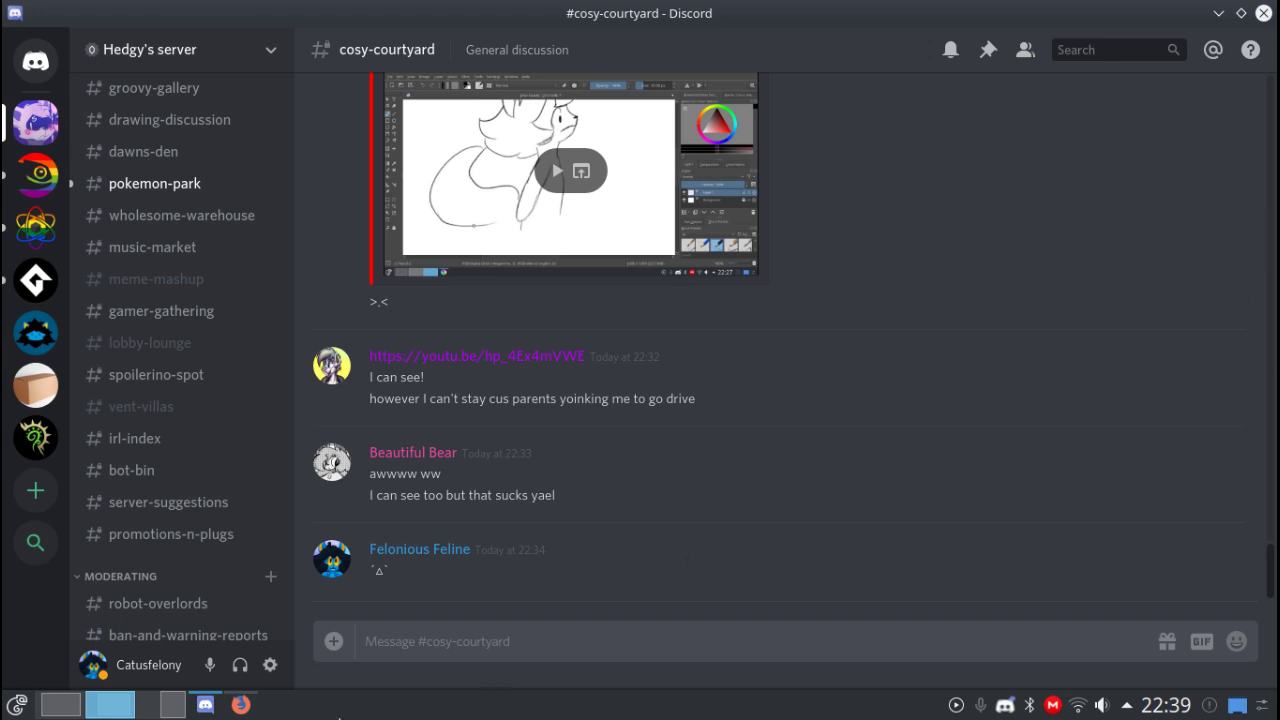
pyautogui.click(66, 716)
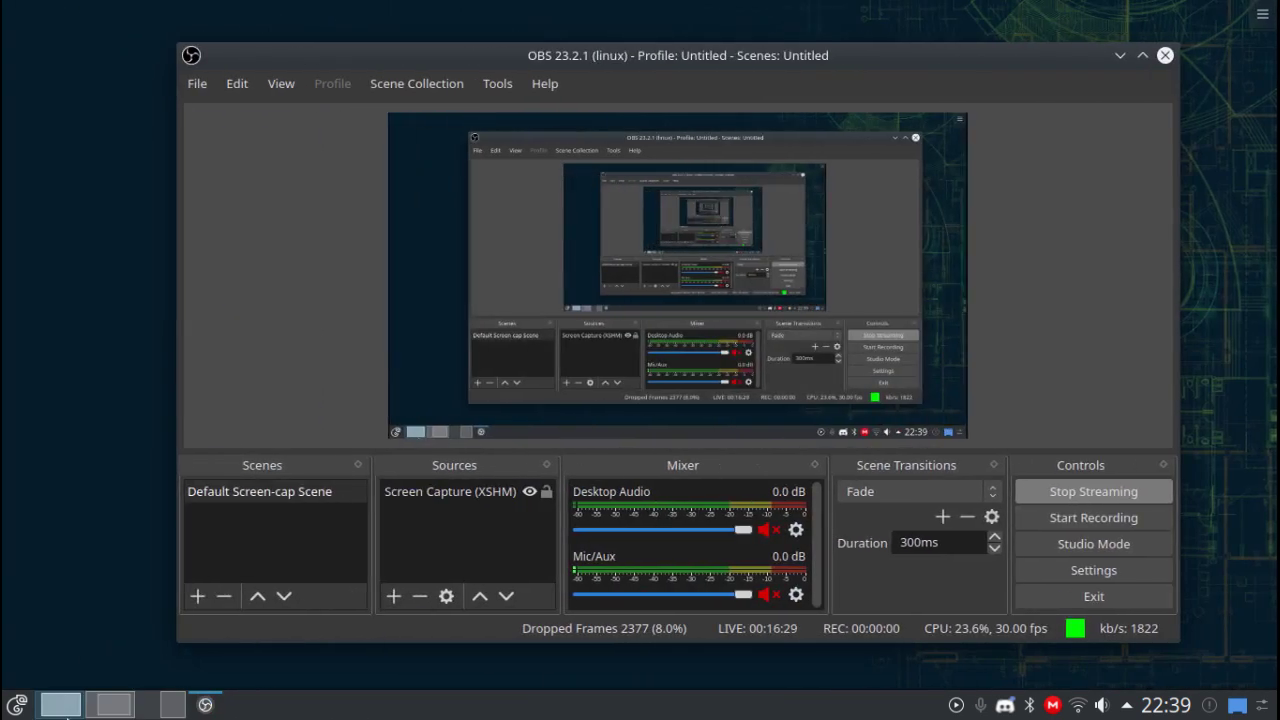
# Return to Krita and maximize its window.
pyautogui.click(158, 706)
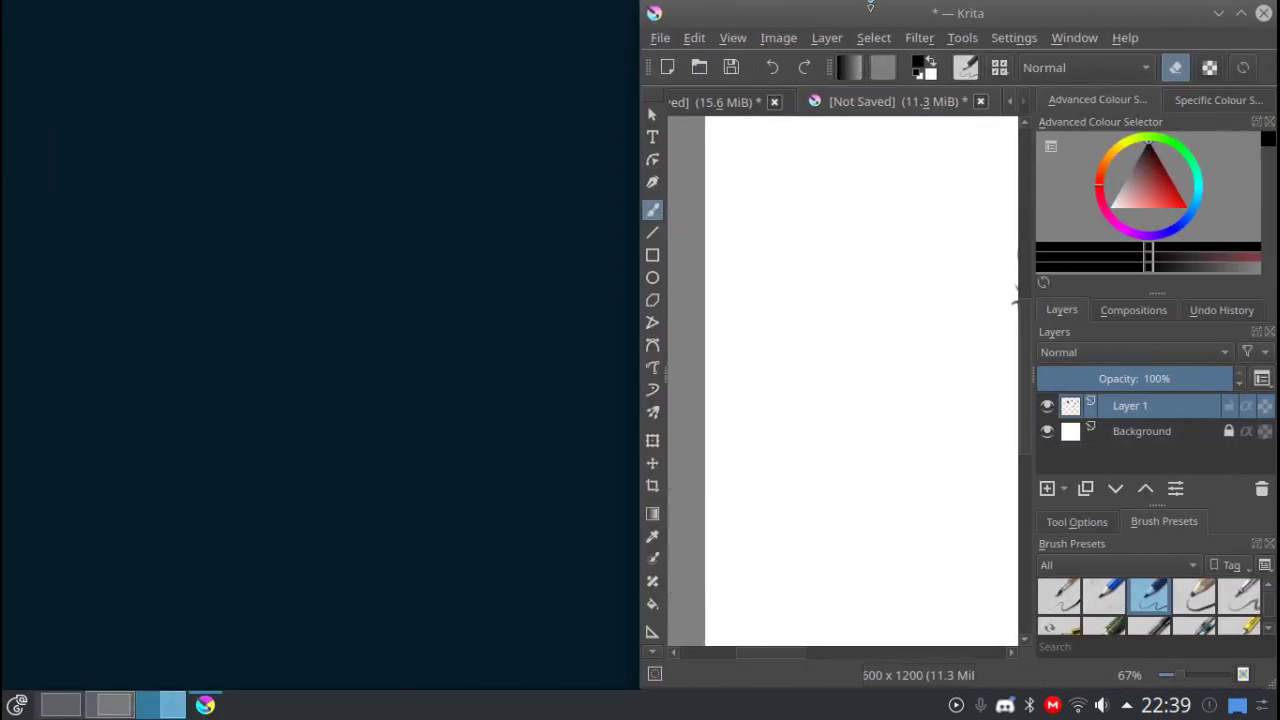
pyautogui.doubleClick(870, 7)
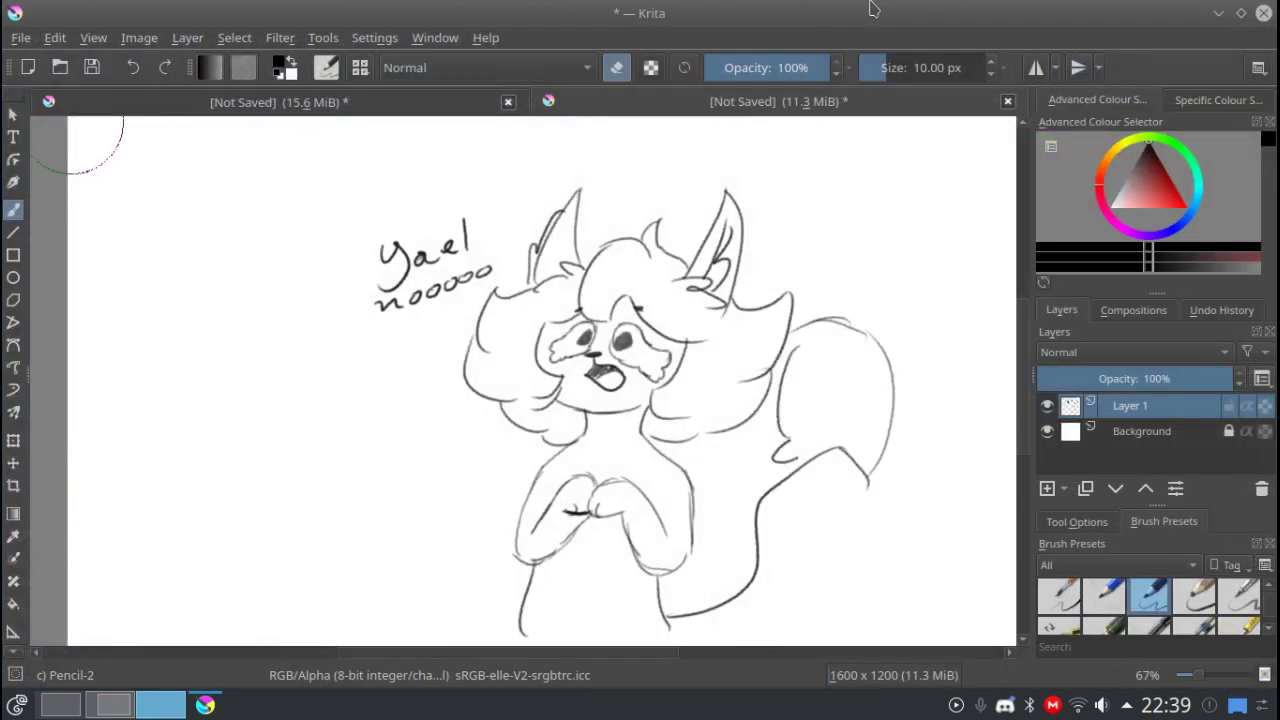
pyautogui.press('super')
pyautogui.press('Escape')
# Turn off erasing, try a pair of narrow slanted eyes in the blank area beside the crying character, and undo them.
pyautogui.moveTo(663, 376); pyautogui.dragTo(351, 445)
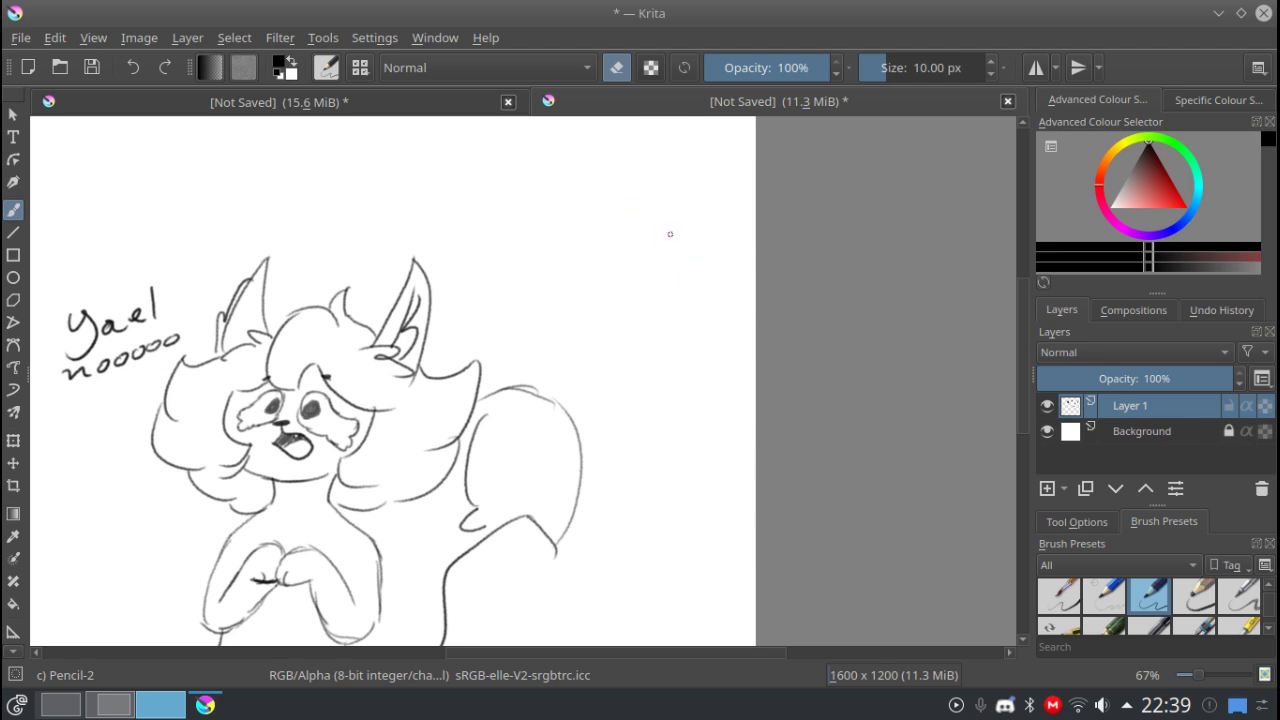
pyautogui.moveTo(325, 458); pyautogui.dragTo(677, 220)
pyautogui.moveTo(424, 284); pyautogui.dragTo(546, 496)
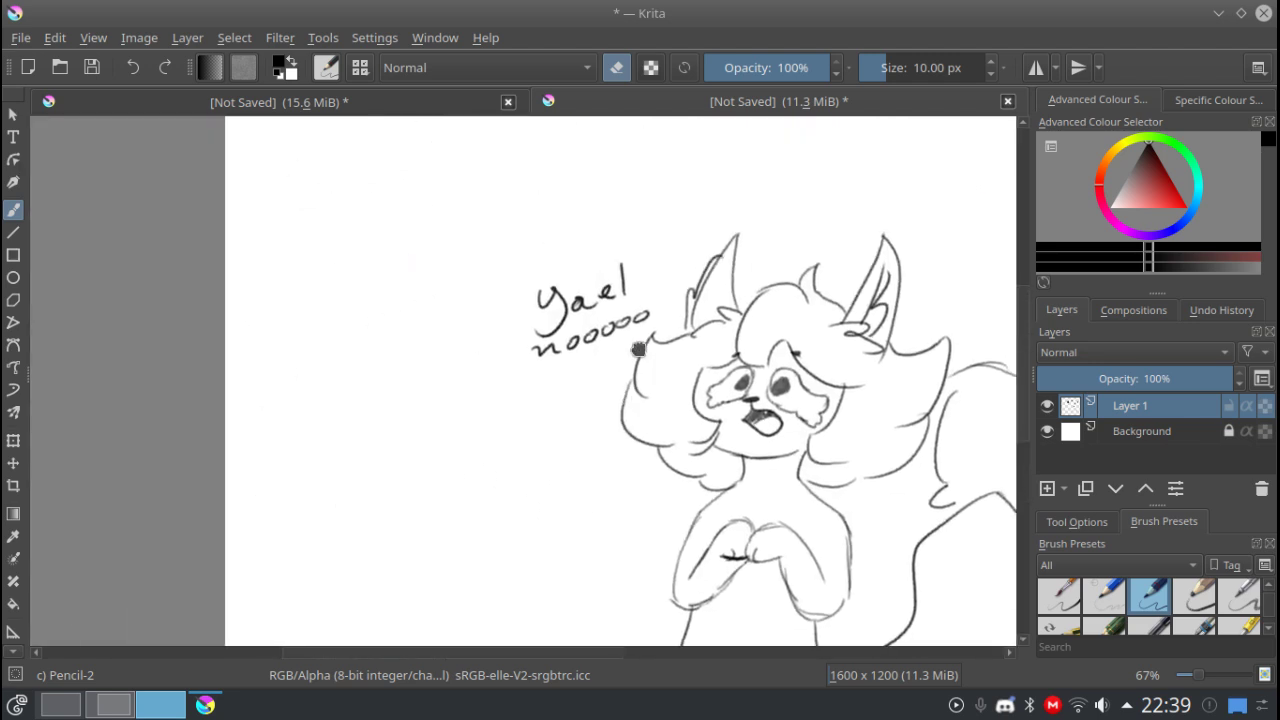
pyautogui.keyDown('ctrl'); pyautogui.scroll(5, 638, 349); pyautogui.keyUp('ctrl')
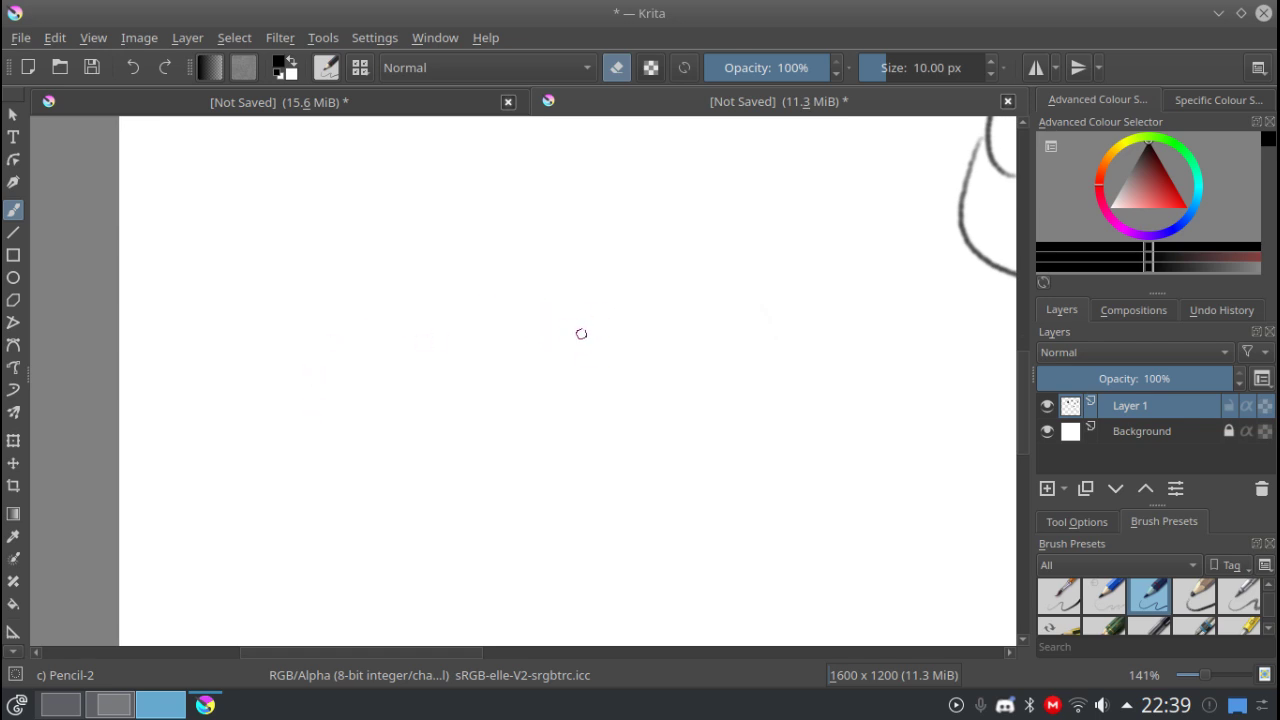
pyautogui.press('e')
pyautogui.moveTo(588, 323)
pyautogui.mouseDown()
pyautogui.moveTo(598, 318)
pyautogui.moveTo(470, 316)
pyautogui.moveTo(515, 334)
pyautogui.mouseUp()
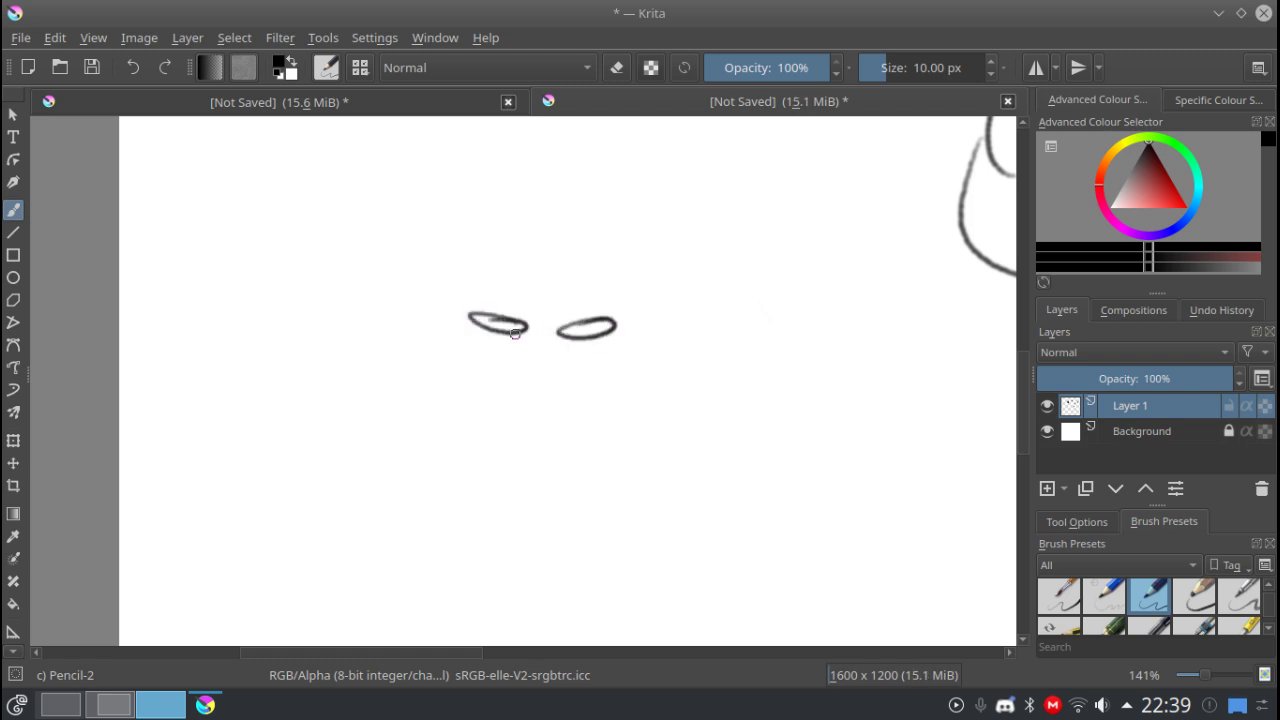
pyautogui.click(585, 328)
pyautogui.moveTo(501, 322); pyautogui.dragTo(509, 325)
pyautogui.hotkey('ctrl', 'z')
pyautogui.hotkey('ctrl', 'z')
pyautogui.hotkey('ctrl', 'z')
pyautogui.hotkey('ctrl', 'z')
# Draw a new face with two wide almond-shaped eyes, dark pupils, a small nose and a curved smiling mouth line.
pyautogui.moveTo(609, 312); pyautogui.dragTo(585, 309)
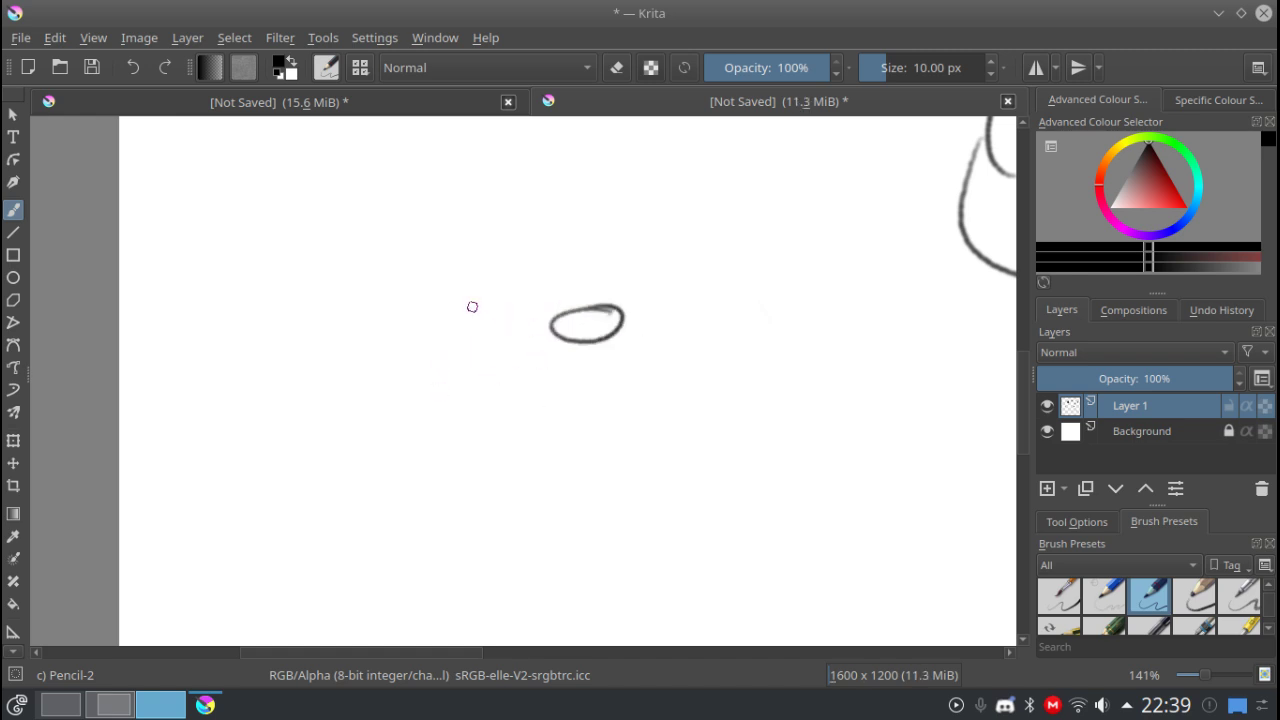
pyautogui.moveTo(485, 305); pyautogui.dragTo(496, 346)
pyautogui.moveTo(575, 327); pyautogui.dragTo(586, 324)
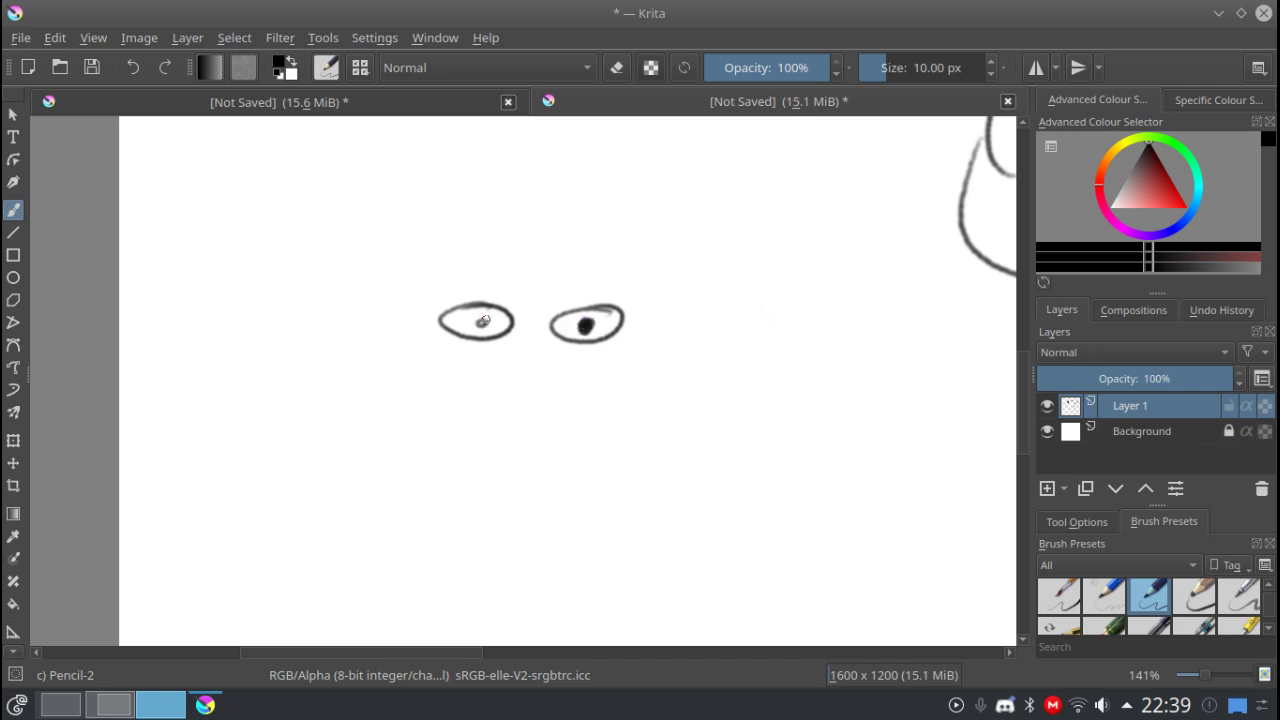
pyautogui.moveTo(482, 321); pyautogui.dragTo(484, 325)
pyautogui.moveTo(528, 350)
pyautogui.mouseDown()
pyautogui.moveTo(486, 354)
pyautogui.moveTo(566, 354)
pyautogui.mouseUp()
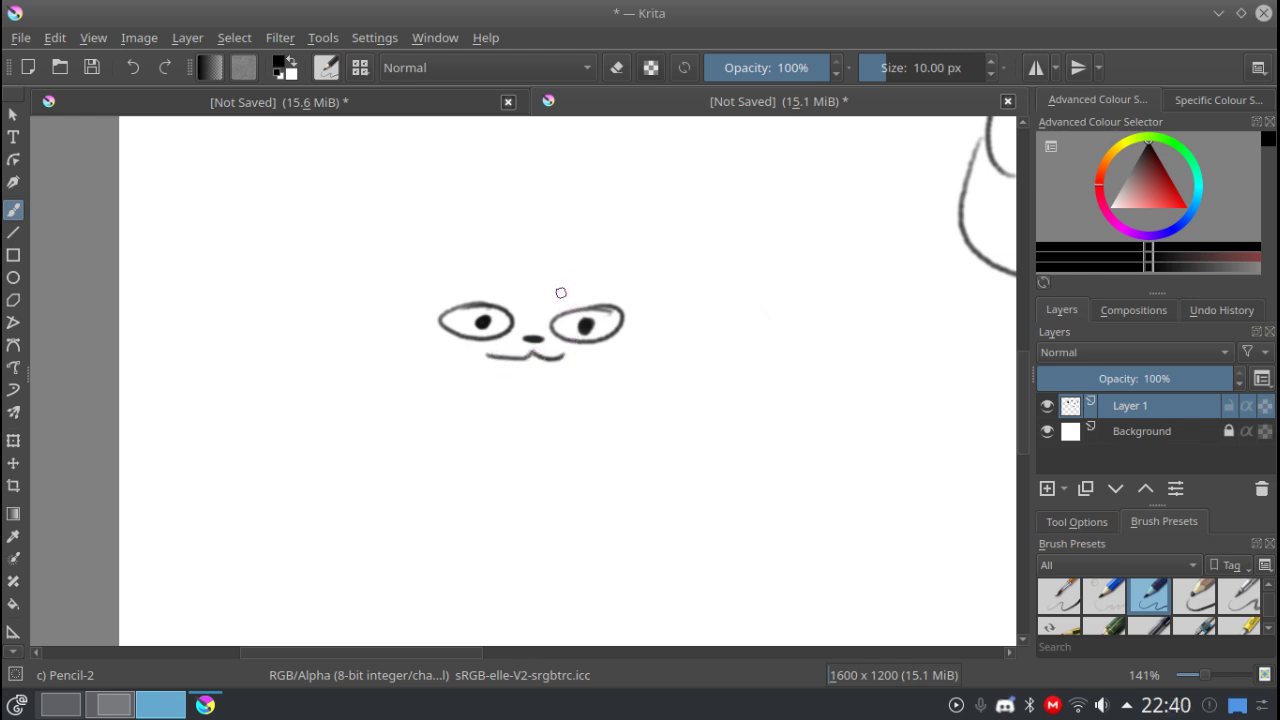
# Draw the new character's rounded hair tuft above the eyes and the curved cheek and side-hair outlines around the face.
pyautogui.moveTo(545, 301); pyautogui.dragTo(530, 175)
pyautogui.moveTo(539, 303); pyautogui.dragTo(477, 278)
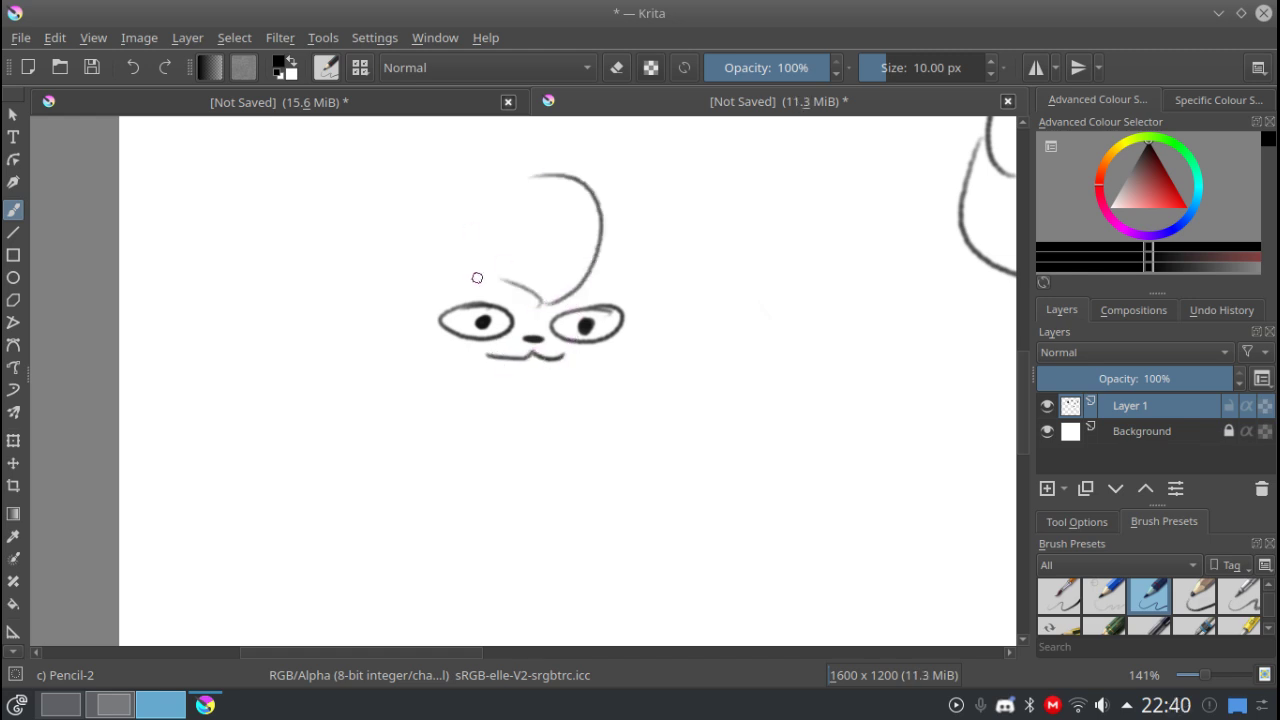
pyautogui.moveTo(525, 177); pyautogui.dragTo(458, 205)
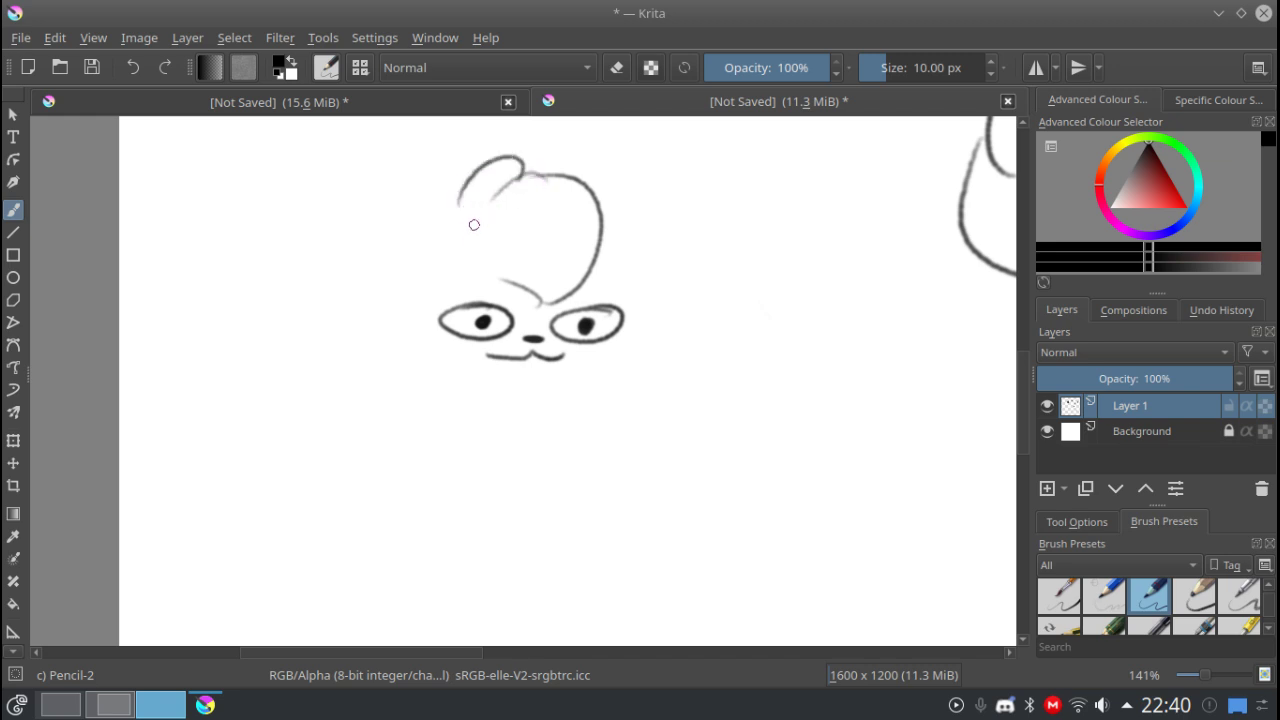
pyautogui.moveTo(500, 268)
pyautogui.mouseDown()
pyautogui.moveTo(420, 291)
pyautogui.moveTo(414, 340)
pyautogui.moveTo(457, 362)
pyautogui.moveTo(410, 405)
pyautogui.mouseUp()
pyautogui.moveTo(585, 290)
pyautogui.mouseDown()
pyautogui.moveTo(635, 295)
pyautogui.moveTo(574, 363)
pyautogui.moveTo(582, 397)
pyautogui.moveTo(636, 412)
pyautogui.mouseUp()
# Check the Discord chat and YouTube live dashboard, open the stream's watch link from the chat, and return to Krita.
pyautogui.press('super+w')
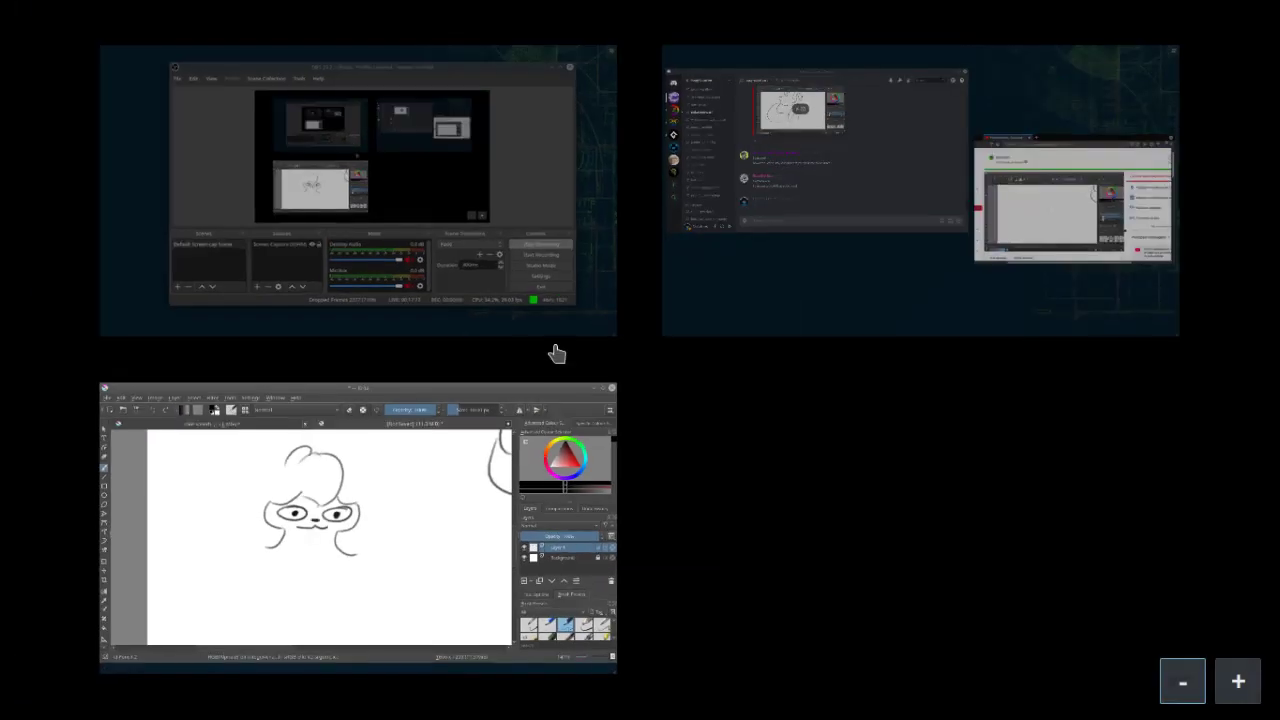
pyautogui.click(886, 298)
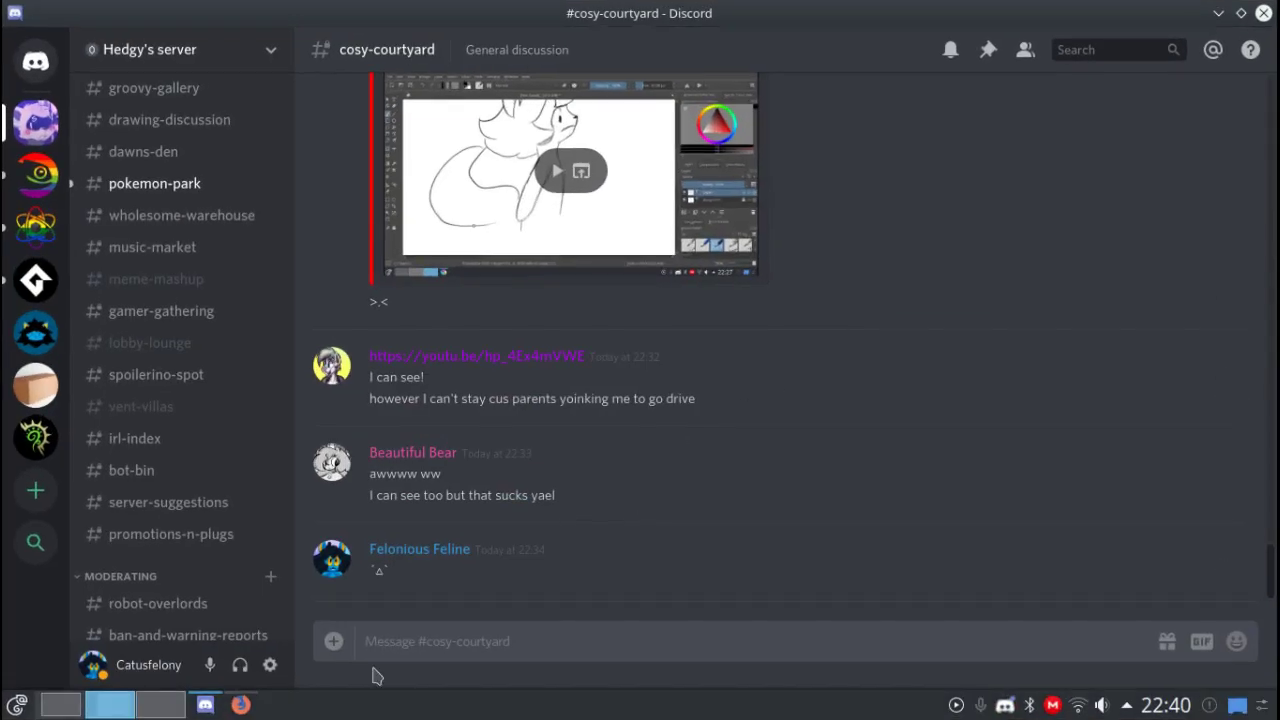
pyautogui.click(240, 704)
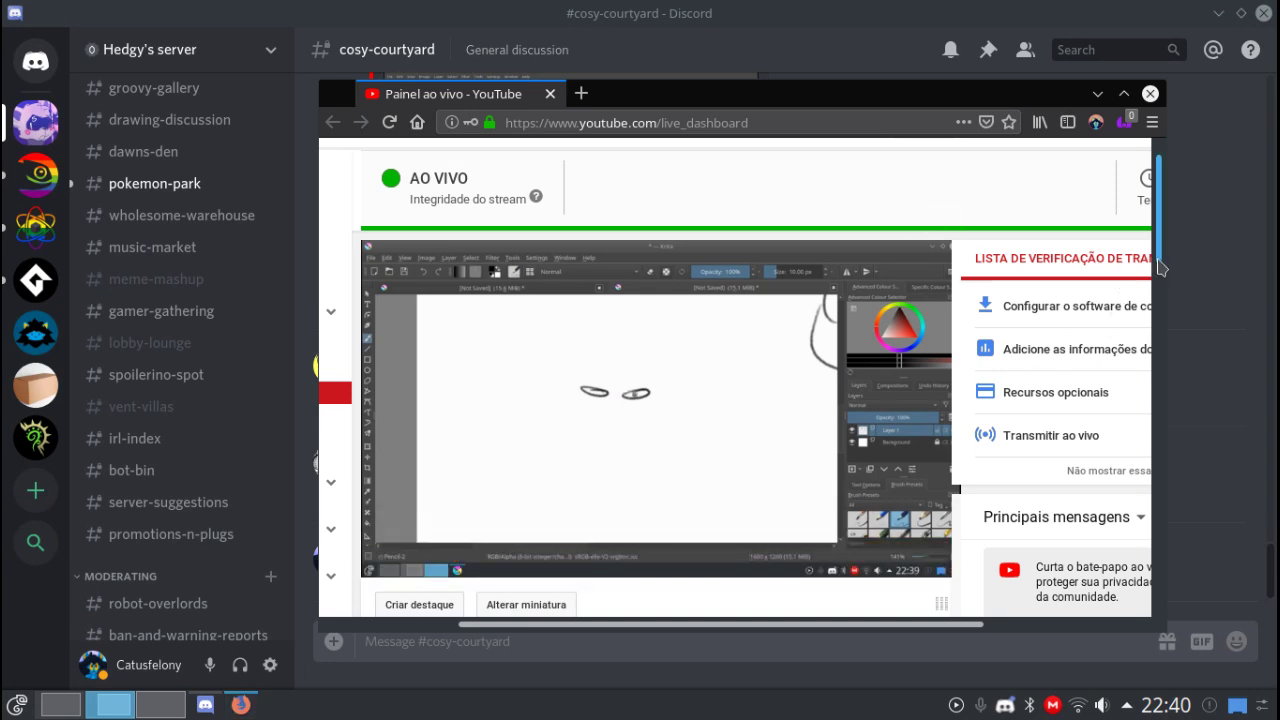
pyautogui.moveTo(1156, 266); pyautogui.dragTo(1148, 344)
pyautogui.click(1167, 356)
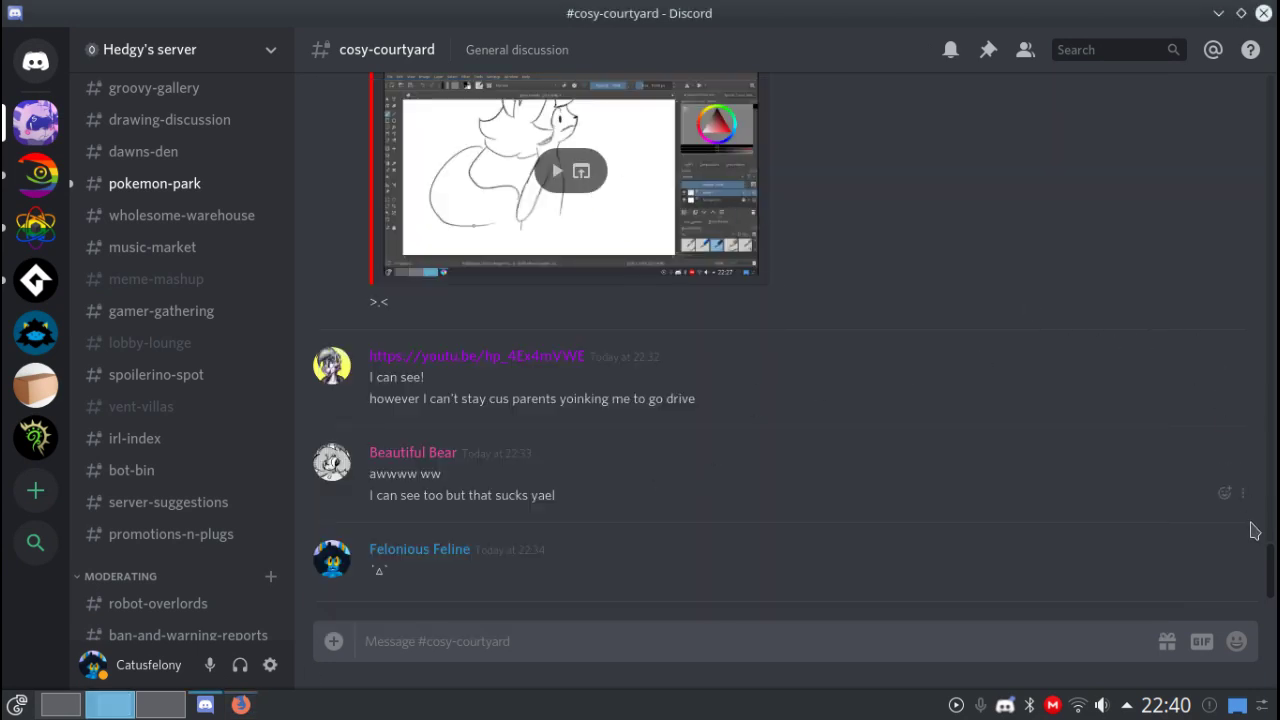
pyautogui.moveTo(1272, 555); pyautogui.dragTo(1256, 508)
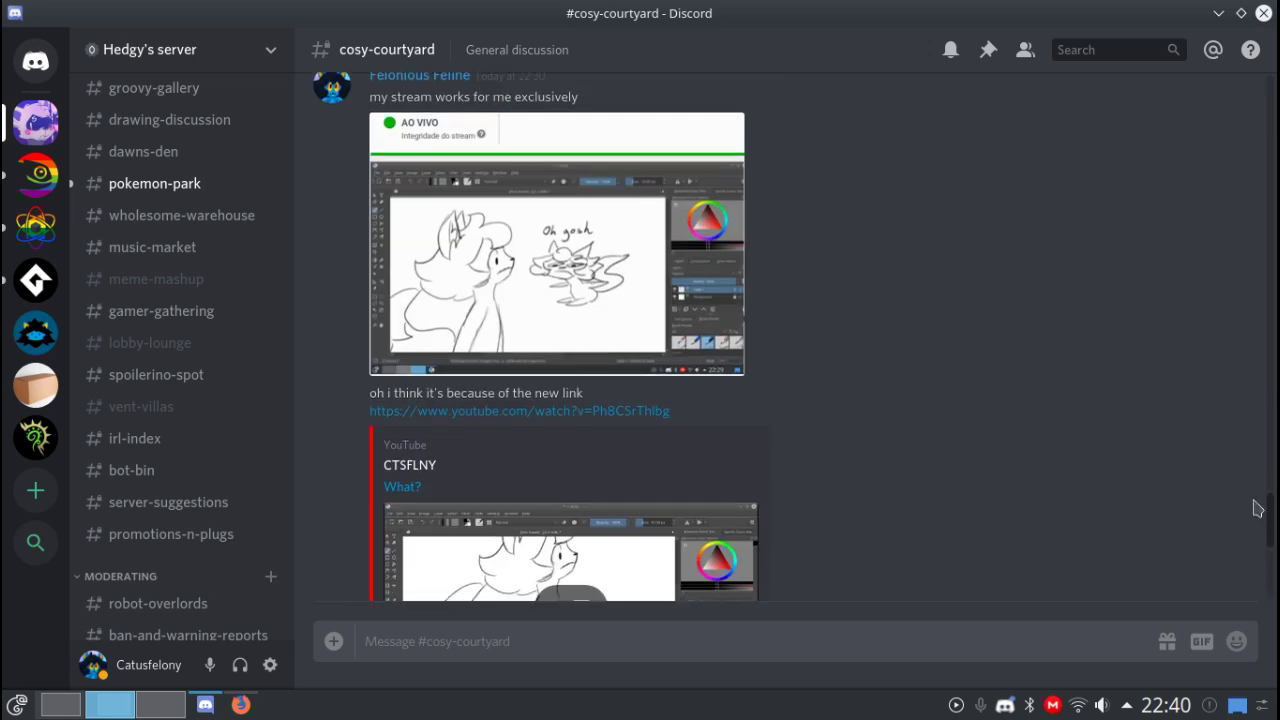
pyautogui.click(549, 418)
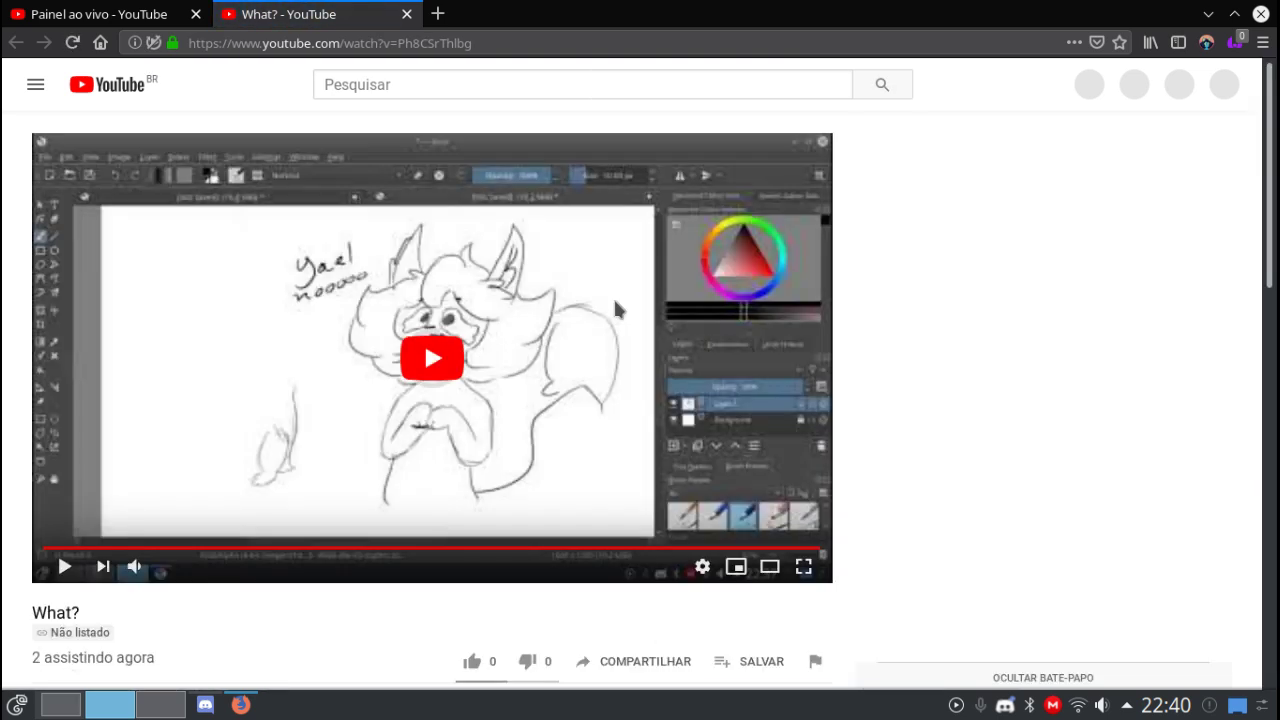
pyautogui.hotkey('ctrl', 'F8')
pyautogui.click(239, 580)
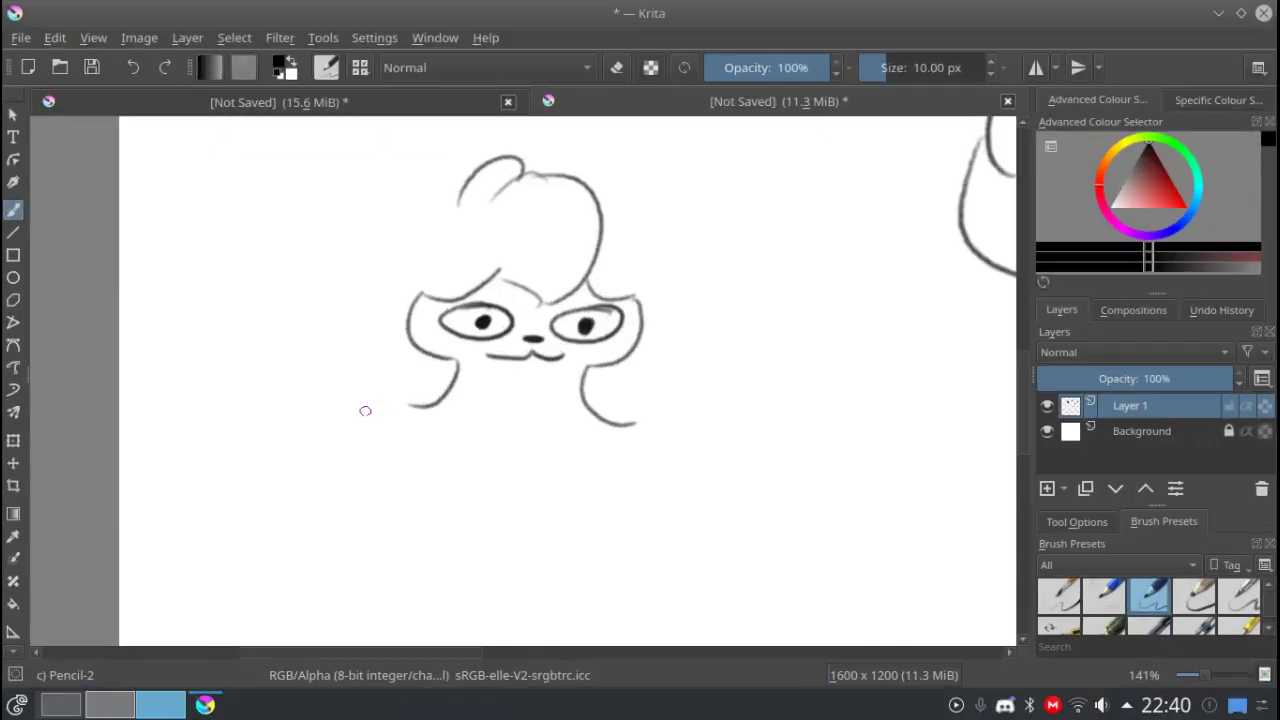
# Open the new character's mouth with a shaded interior and tongue, and draw the chin line between the side-hair outlines.
pyautogui.moveTo(485, 349)
pyautogui.mouseDown()
pyautogui.moveTo(505, 368)
pyautogui.moveTo(549, 363)
pyautogui.moveTo(483, 368)
pyautogui.moveTo(475, 408)
pyautogui.moveTo(577, 397)
pyautogui.mouseUp()
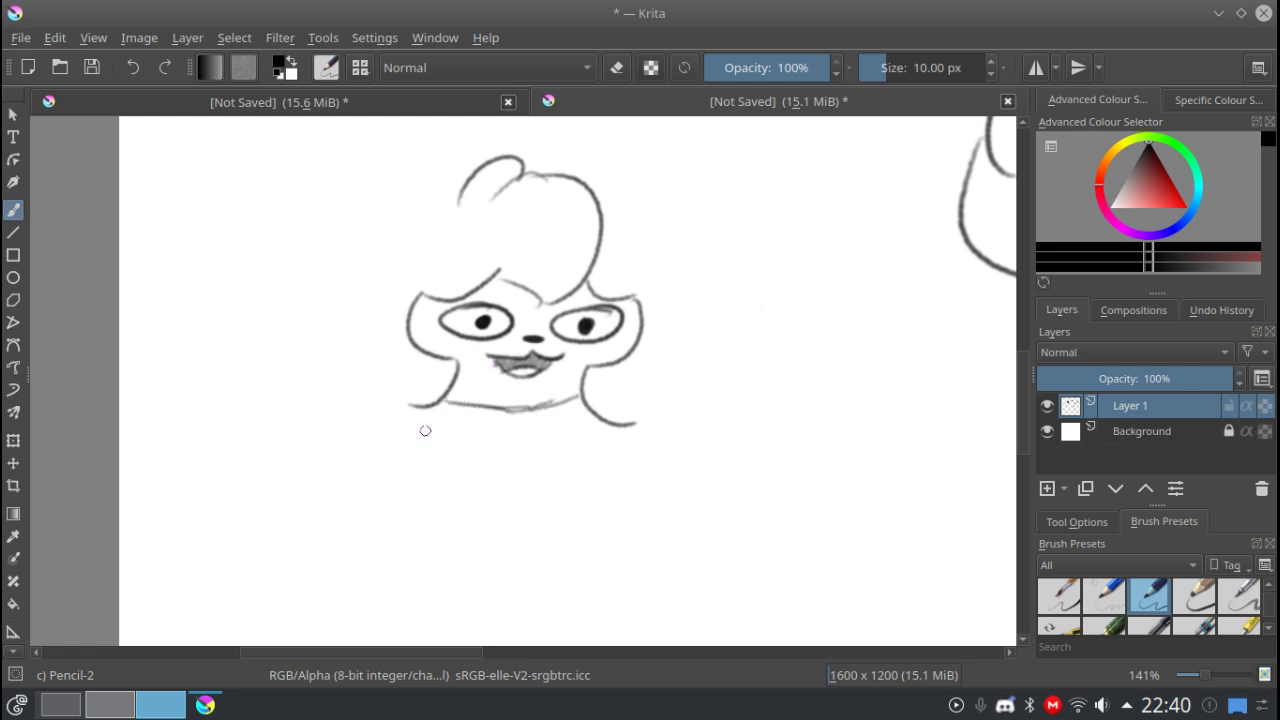
pyautogui.moveTo(385, 346); pyautogui.dragTo(426, 412)
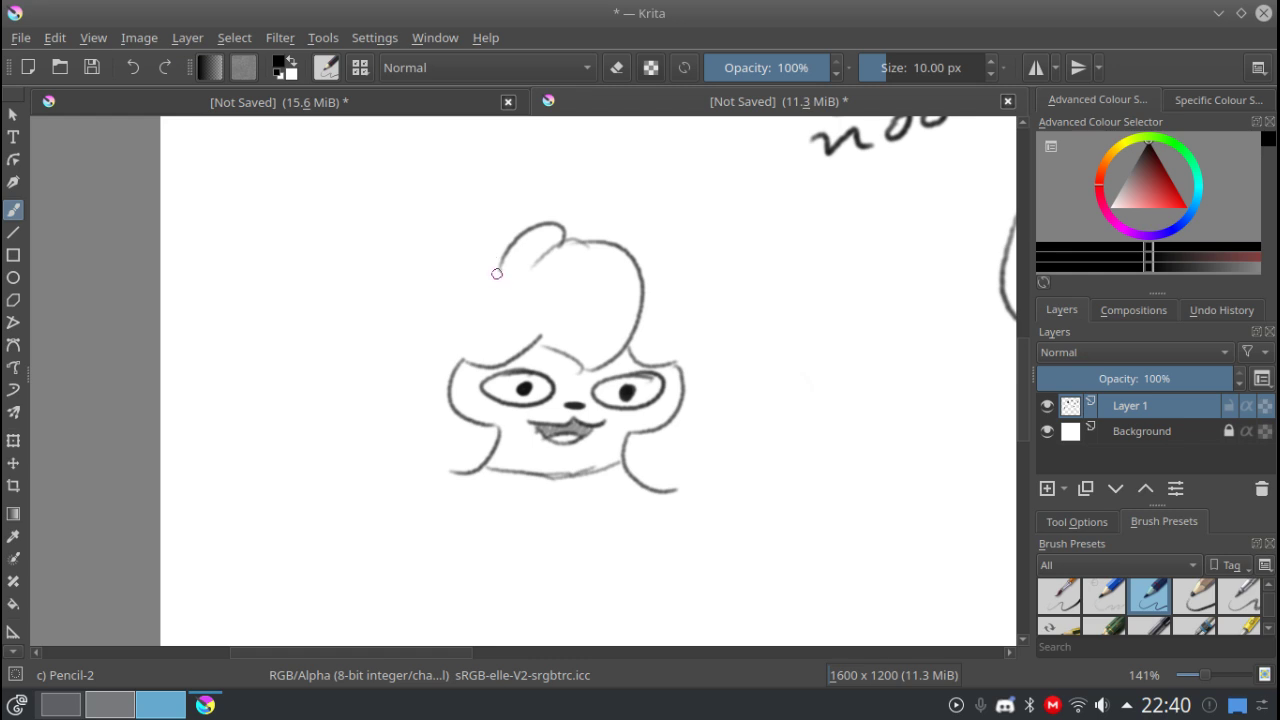
# Draw the smiling character's side hair tufts, two tall pointed ears and layered fluffy hair on both sides of the head.
pyautogui.moveTo(497, 273); pyautogui.dragTo(408, 331)
pyautogui.moveTo(641, 283)
pyautogui.mouseDown()
pyautogui.moveTo(700, 289)
pyautogui.moveTo(730, 324)
pyautogui.mouseUp()
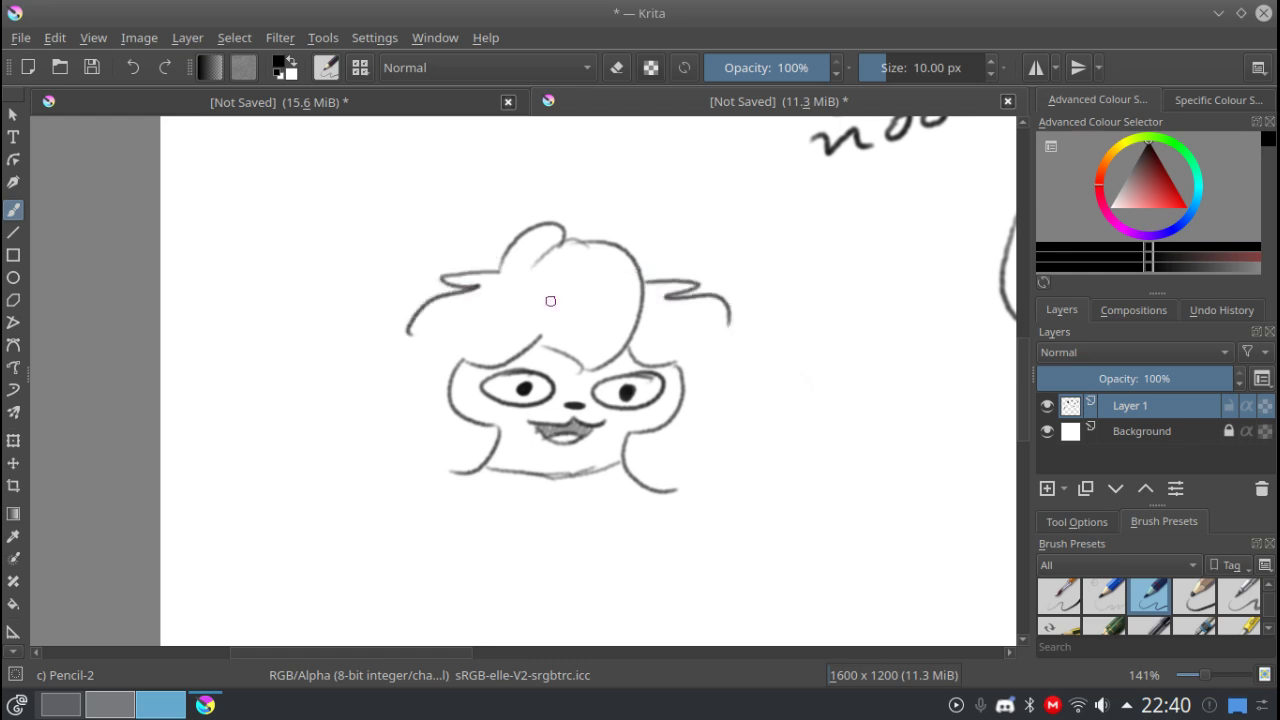
pyautogui.moveTo(498, 270)
pyautogui.mouseDown()
pyautogui.moveTo(464, 134)
pyautogui.moveTo(415, 214)
pyautogui.moveTo(419, 197)
pyautogui.moveTo(391, 318)
pyautogui.mouseUp()
pyautogui.moveTo(644, 274)
pyautogui.mouseDown()
pyautogui.moveTo(676, 128)
pyautogui.moveTo(728, 172)
pyautogui.moveTo(750, 278)
pyautogui.mouseUp()
pyautogui.moveTo(378, 305)
pyautogui.mouseDown()
pyautogui.moveTo(288, 322)
pyautogui.moveTo(392, 497)
pyautogui.mouseUp()
pyautogui.moveTo(750, 296)
pyautogui.mouseDown()
pyautogui.moveTo(826, 288)
pyautogui.moveTo(805, 408)
pyautogui.moveTo(704, 515)
pyautogui.mouseUp()
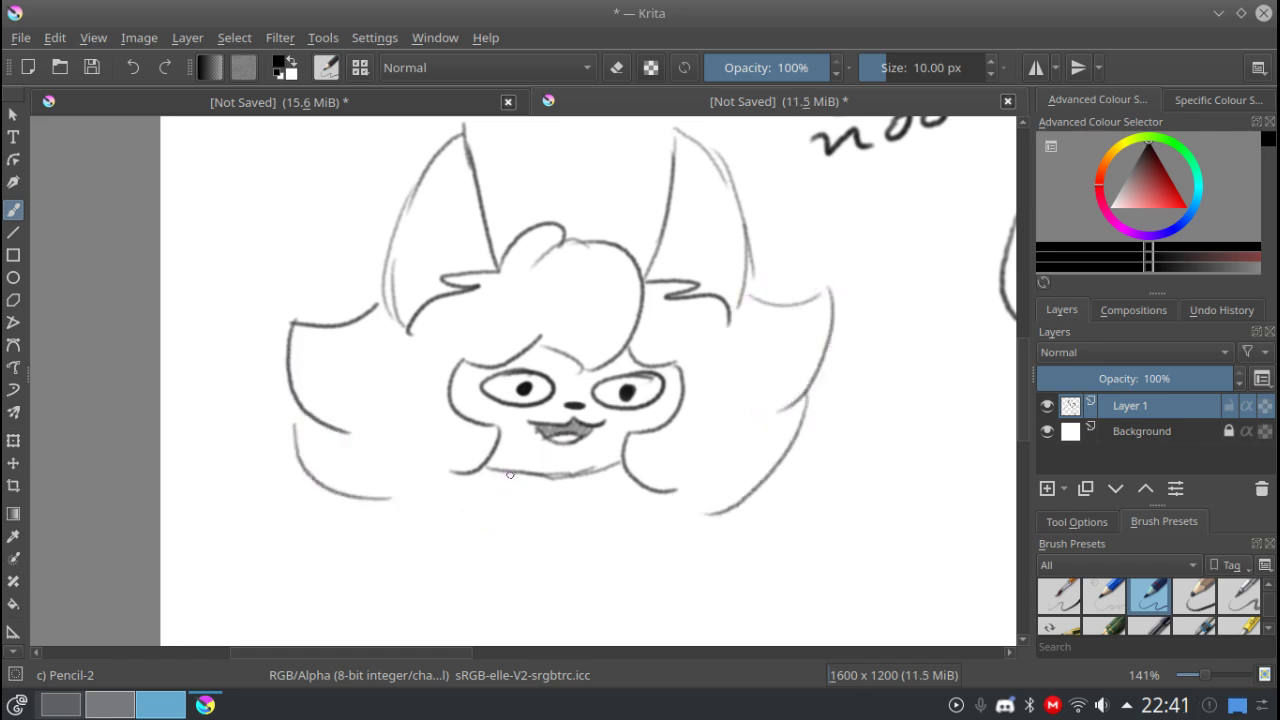
# Draw the smiling character's neck and the upper and lower lines of both outstretched arms.
pyautogui.moveTo(509, 474); pyautogui.dragTo(503, 515)
pyautogui.moveTo(590, 476); pyautogui.dragTo(594, 518)
pyautogui.moveTo(386, 494)
pyautogui.mouseDown()
pyautogui.moveTo(371, 423)
pyautogui.moveTo(429, 409)
pyautogui.moveTo(245, 405)
pyautogui.mouseUp()
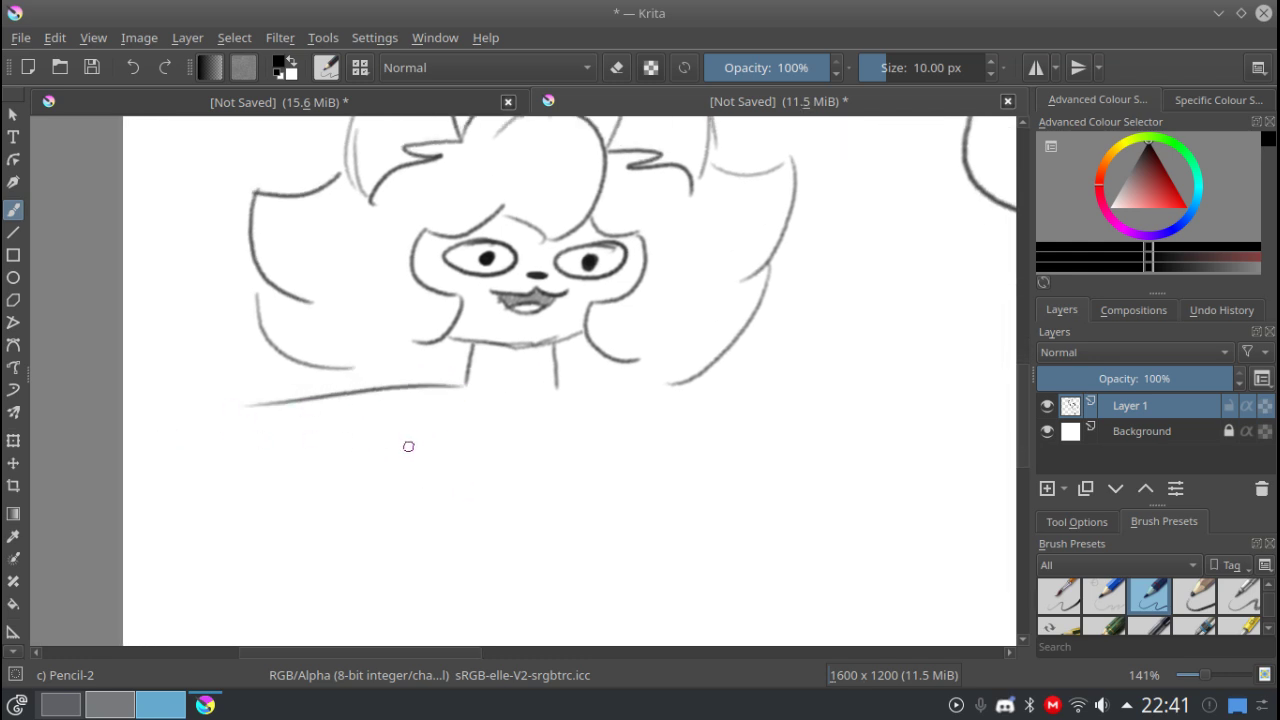
pyautogui.moveTo(443, 447); pyautogui.dragTo(231, 470)
pyautogui.moveTo(557, 388); pyautogui.dragTo(784, 411)
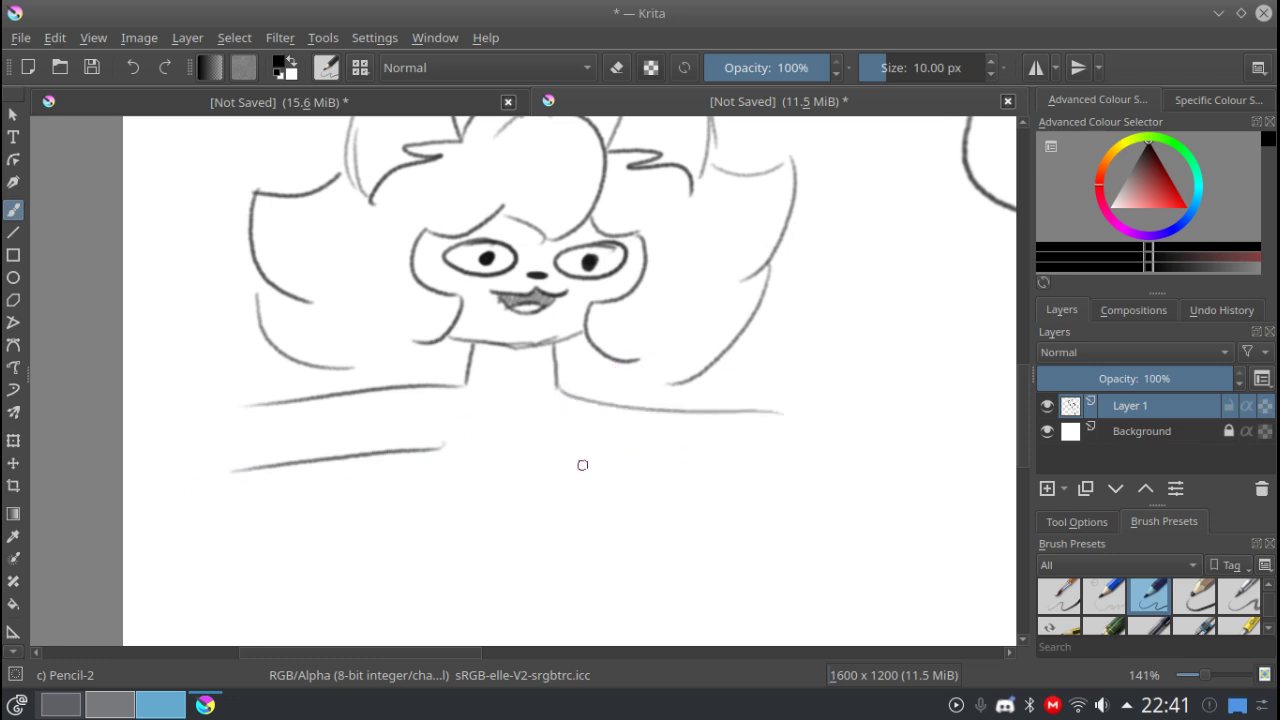
pyautogui.moveTo(582, 465); pyautogui.dragTo(767, 481)
pyautogui.hotkey('ctrl', 'z')
pyautogui.moveTo(580, 461); pyautogui.dragTo(774, 482)
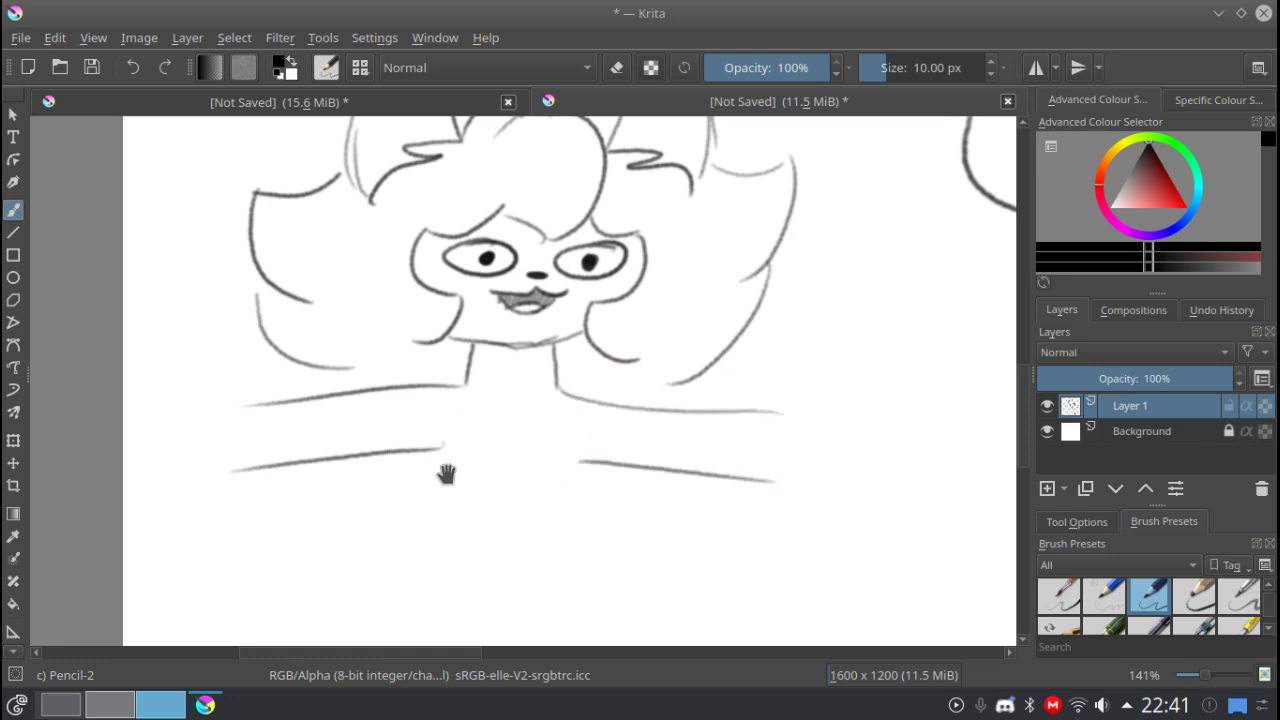
# Draw the smiling character's torso sides running down into two standing legs with feet.
pyautogui.moveTo(446, 474); pyautogui.dragTo(444, 384)
pyautogui.moveTo(419, 322)
pyautogui.mouseDown()
pyautogui.moveTo(403, 374)
pyautogui.moveTo(405, 355)
pyautogui.moveTo(417, 477)
pyautogui.mouseUp()
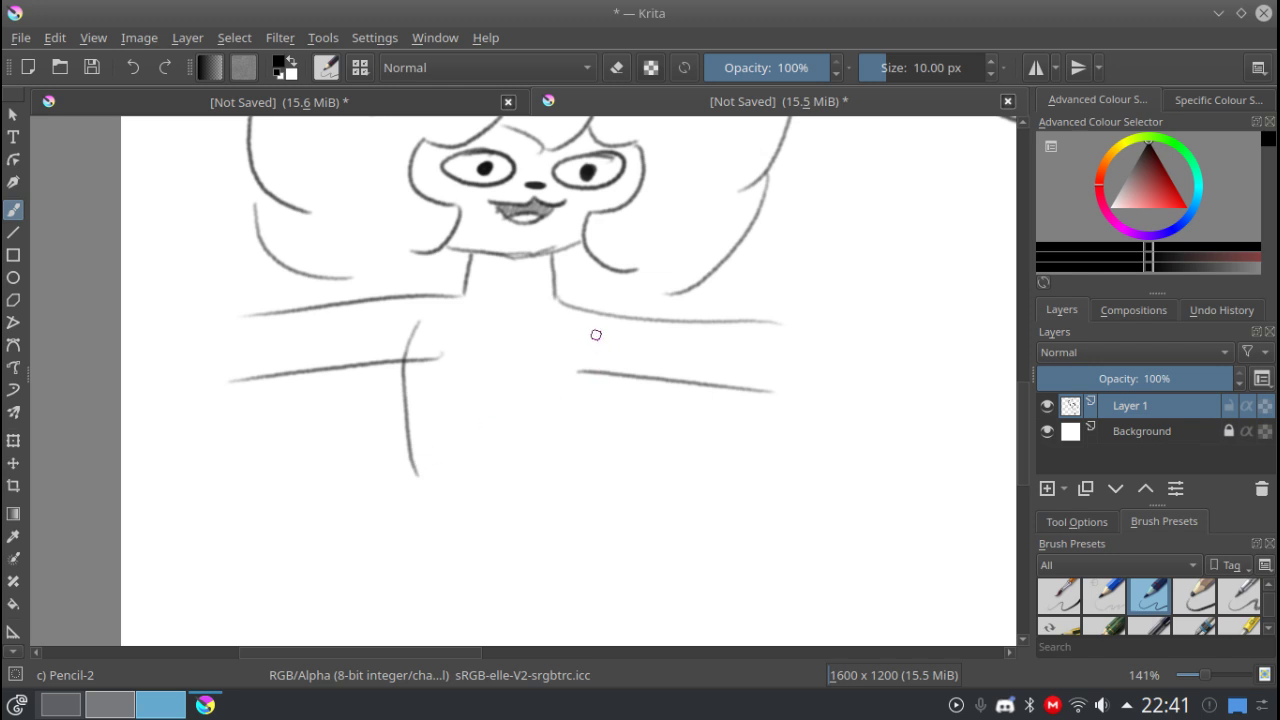
pyautogui.moveTo(594, 334)
pyautogui.mouseDown()
pyautogui.moveTo(583, 449)
pyautogui.moveTo(578, 515)
pyautogui.mouseUp()
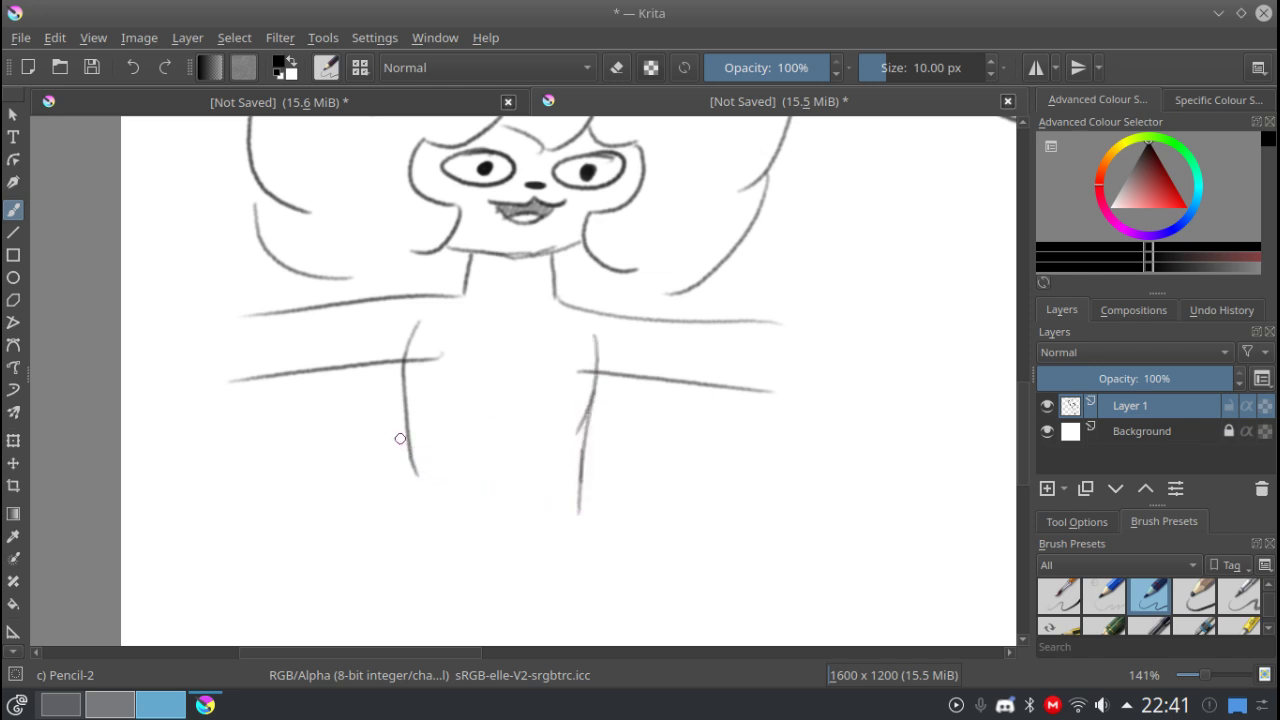
pyautogui.moveTo(405, 438)
pyautogui.mouseDown()
pyautogui.moveTo(383, 578)
pyautogui.moveTo(386, 354)
pyautogui.mouseUp()
pyautogui.moveTo(414, 408); pyautogui.dragTo(385, 592)
pyautogui.moveTo(398, 540); pyautogui.dragTo(401, 333)
pyautogui.moveTo(409, 378)
pyautogui.mouseDown()
pyautogui.moveTo(406, 440)
pyautogui.moveTo(361, 471)
pyautogui.moveTo(464, 488)
pyautogui.moveTo(522, 258)
pyautogui.mouseUp()
pyautogui.moveTo(614, 218)
pyautogui.mouseDown()
pyautogui.moveTo(589, 449)
pyautogui.moveTo(630, 463)
pyautogui.moveTo(602, 484)
pyautogui.moveTo(632, 478)
pyautogui.moveTo(532, 483)
pyautogui.moveTo(531, 266)
pyautogui.moveTo(485, 467)
pyautogui.moveTo(490, 386)
pyautogui.moveTo(498, 491)
pyautogui.moveTo(484, 478)
pyautogui.moveTo(528, 465)
pyautogui.mouseUp()
# Redo the line at the base of the torso as a shallow curve where the two legs meet.
pyautogui.moveTo(488, 462)
pyautogui.mouseDown()
pyautogui.moveTo(565, 454)
pyautogui.moveTo(527, 467)
pyautogui.moveTo(563, 442)
pyautogui.mouseUp()
pyautogui.hotkey('ctrl', 'z')
pyautogui.hotkey('ctrl', 'z')
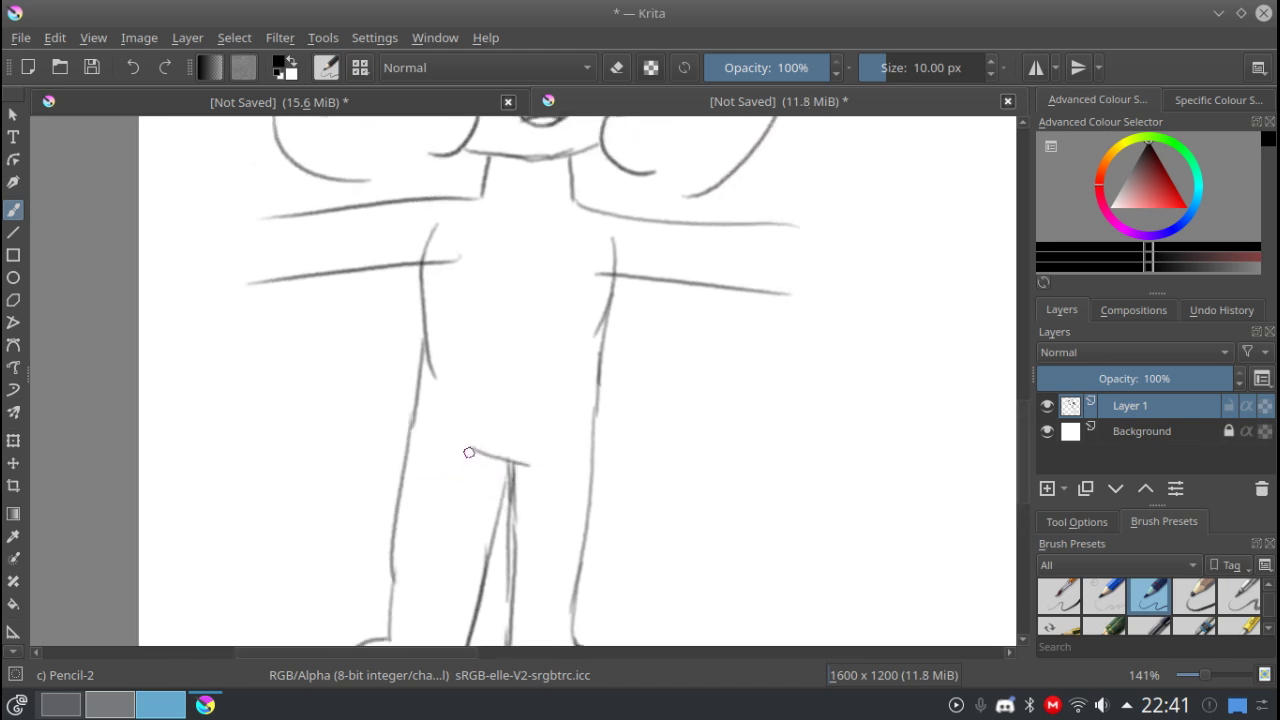
pyautogui.hotkey('ctrl', 'z')
pyautogui.moveTo(457, 440)
pyautogui.mouseDown()
pyautogui.moveTo(502, 461)
pyautogui.moveTo(568, 435)
pyautogui.moveTo(506, 525)
pyautogui.mouseUp()
# Erase the arm lines that overlap the torso and close both outstretched arms with rounded hands.
pyautogui.press('e')
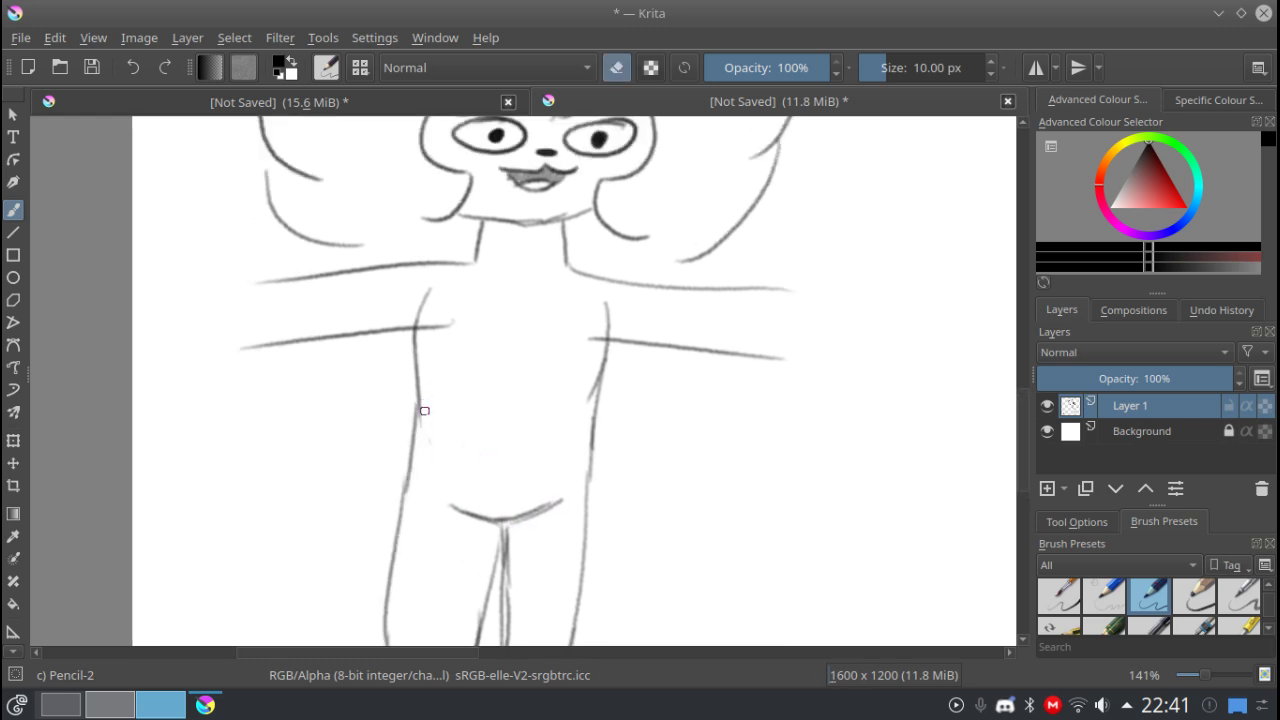
pyautogui.moveTo(439, 319)
pyautogui.mouseDown()
pyautogui.moveTo(581, 303)
pyautogui.moveTo(596, 349)
pyautogui.moveTo(598, 335)
pyautogui.moveTo(489, 426)
pyautogui.mouseUp()
pyautogui.press('e')
pyautogui.moveTo(273, 357)
pyautogui.mouseDown()
pyautogui.moveTo(216, 372)
pyautogui.moveTo(259, 363)
pyautogui.moveTo(194, 408)
pyautogui.moveTo(199, 395)
pyautogui.moveTo(262, 414)
pyautogui.mouseUp()
pyautogui.moveTo(471, 395); pyautogui.dragTo(380, 419)
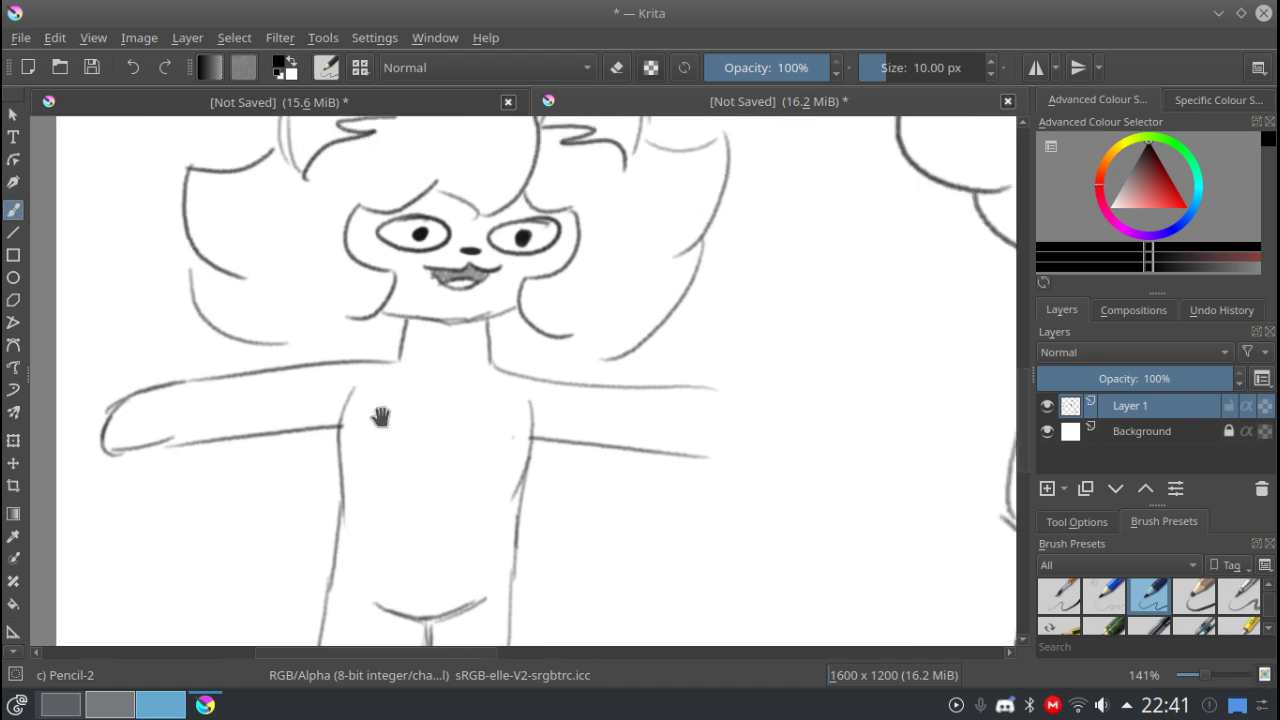
pyautogui.moveTo(697, 460)
pyautogui.mouseDown()
pyautogui.moveTo(768, 462)
pyautogui.moveTo(787, 424)
pyautogui.moveTo(785, 446)
pyautogui.moveTo(754, 400)
pyautogui.moveTo(678, 400)
pyautogui.mouseUp()
pyautogui.moveTo(435, 435)
pyautogui.mouseDown()
pyautogui.moveTo(429, 451)
pyautogui.moveTo(380, 451)
pyautogui.mouseUp()
# Draw a large bushy tail curving from the hip up behind the character's arm, with its inner edge and fur marks.
pyautogui.moveTo(509, 619)
pyautogui.mouseDown()
pyautogui.moveTo(509, 577)
pyautogui.moveTo(434, 517)
pyautogui.moveTo(458, 566)
pyautogui.moveTo(662, 432)
pyautogui.moveTo(614, 265)
pyautogui.mouseUp()
pyautogui.moveTo(712, 243); pyautogui.dragTo(599, 307)
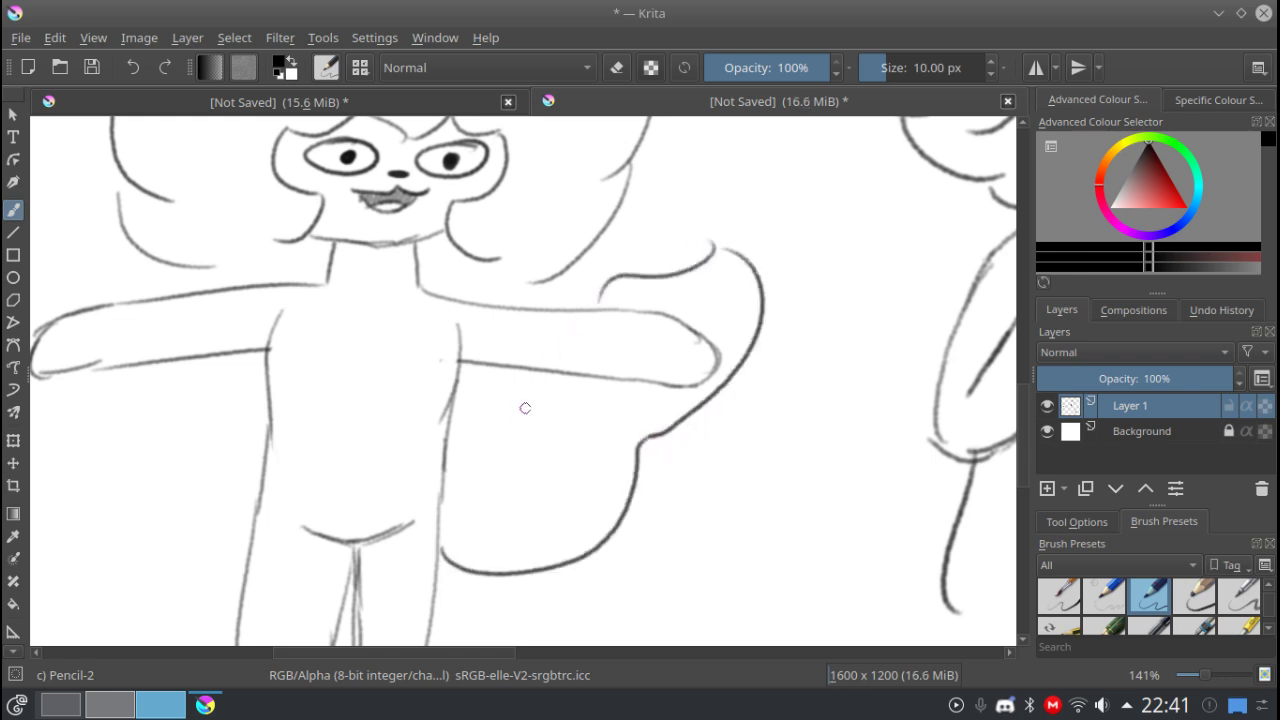
pyautogui.moveTo(514, 372)
pyautogui.mouseDown()
pyautogui.moveTo(445, 440)
pyautogui.moveTo(424, 496)
pyautogui.mouseUp()
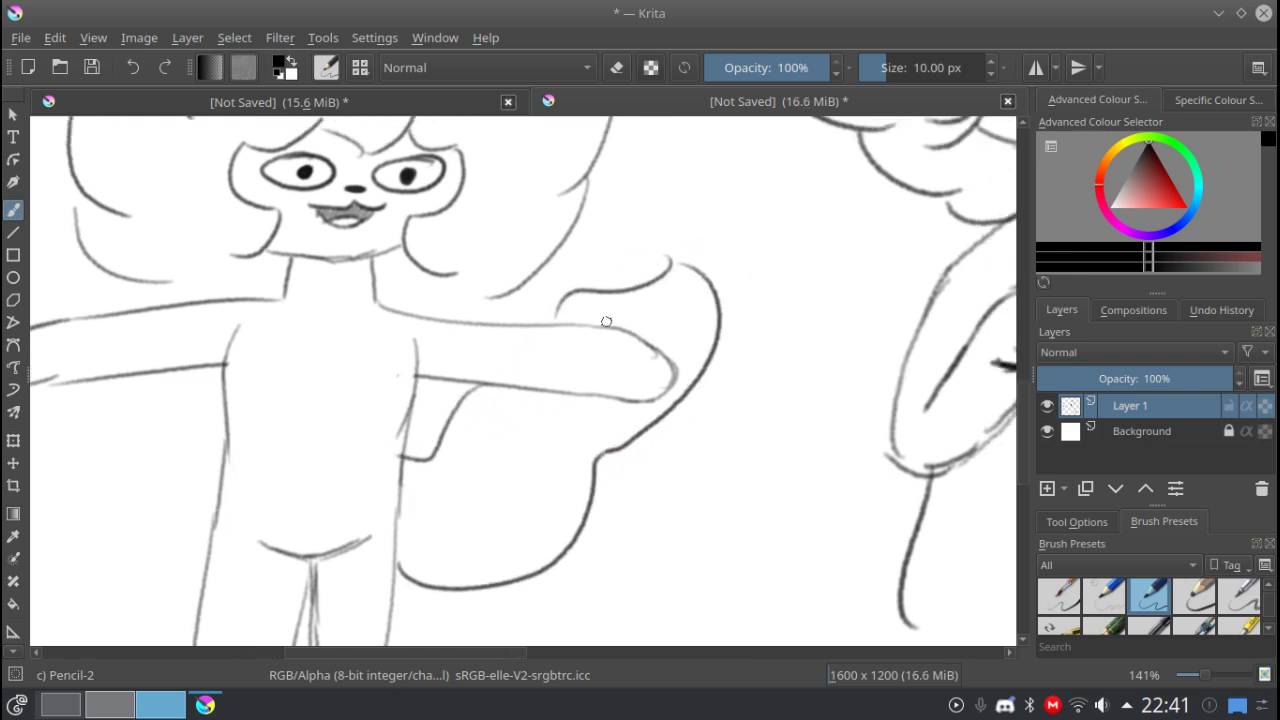
pyautogui.moveTo(646, 426); pyautogui.dragTo(532, 393)
# Add inner fur lines inside both of the smiling character's ears.
pyautogui.moveTo(319, 386)
pyautogui.mouseDown()
pyautogui.moveTo(409, 444)
pyautogui.moveTo(450, 526)
pyautogui.mouseUp()
pyautogui.moveTo(336, 446)
pyautogui.mouseDown()
pyautogui.moveTo(417, 506)
pyautogui.moveTo(426, 531)
pyautogui.mouseUp()
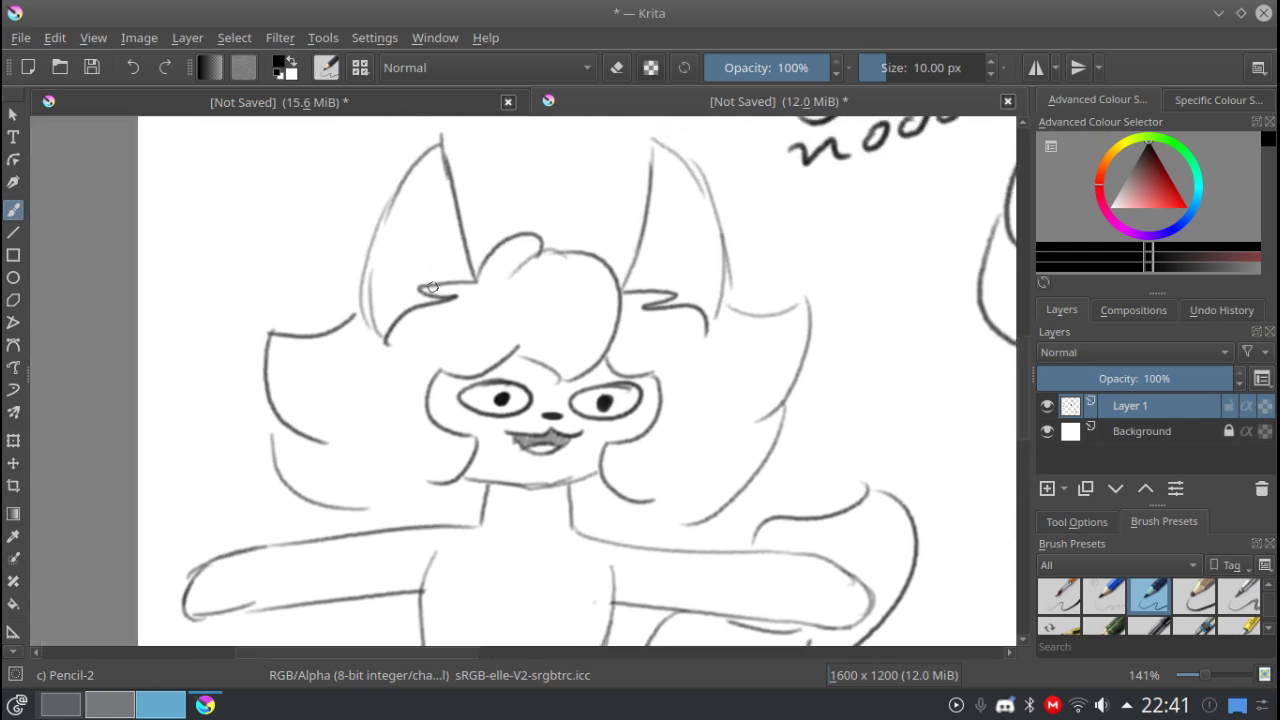
pyautogui.moveTo(426, 284); pyautogui.dragTo(420, 178)
pyautogui.moveTo(406, 308); pyautogui.dragTo(408, 201)
pyautogui.moveTo(671, 284); pyautogui.dragTo(675, 184)
pyautogui.moveTo(700, 295); pyautogui.dragTo(687, 203)
# Move all the drawings on Layer 1 up and to the right to leave room beside the standing character.
pyautogui.moveTo(407, 433)
pyautogui.mouseDown()
pyautogui.moveTo(411, 326)
pyautogui.moveTo(443, 334)
pyautogui.moveTo(440, 360)
pyautogui.moveTo(453, 287)
pyautogui.moveTo(463, 297)
pyautogui.mouseUp()
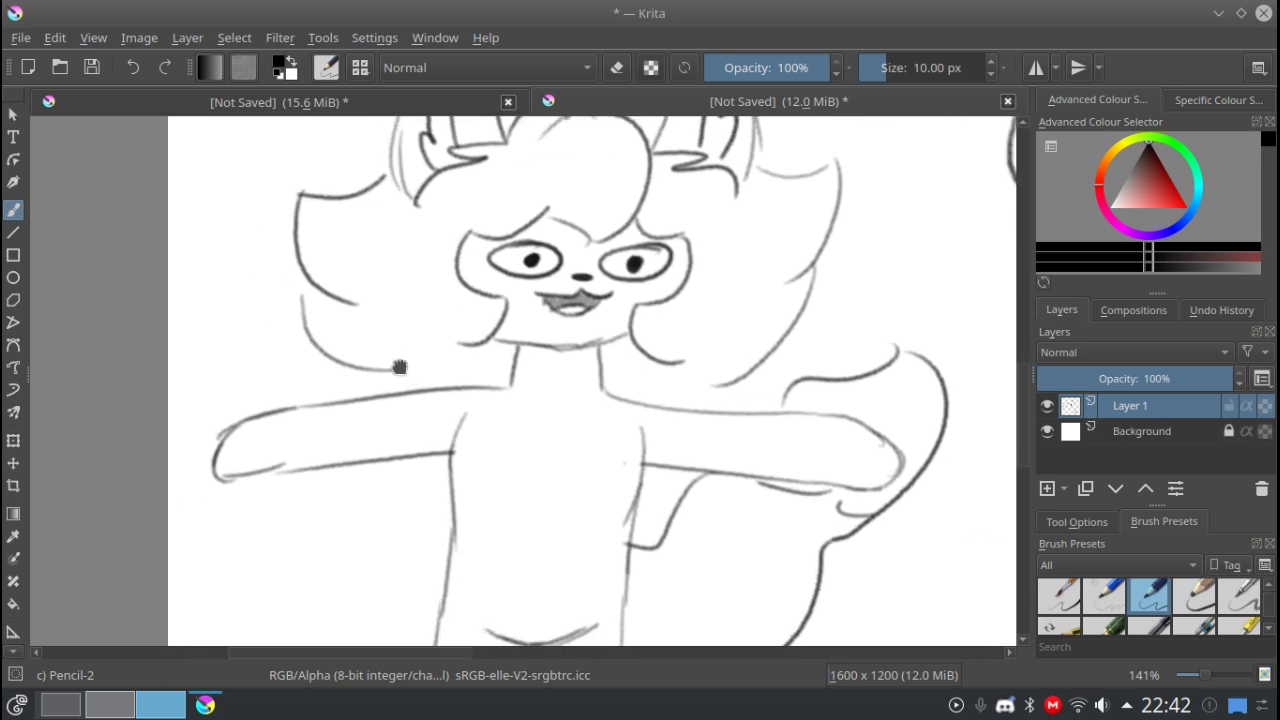
pyautogui.scroll(-5, 399, 367)
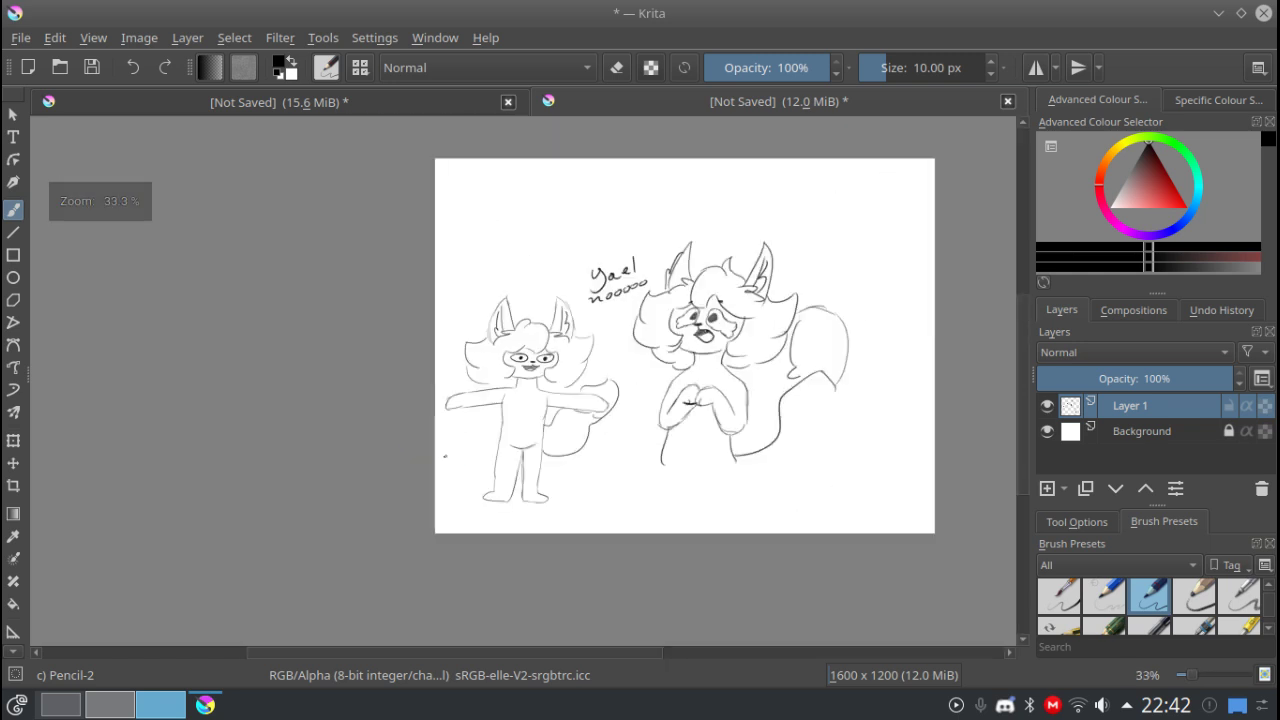
pyautogui.press('t')
pyautogui.moveTo(534, 420)
pyautogui.mouseDown()
pyautogui.moveTo(657, 363)
pyautogui.moveTo(650, 340)
pyautogui.moveTo(632, 340)
pyautogui.mouseUp()
# Handwrite the caption "Stage fright in front of 1 person" beside the standing character with a 7.94 px pencil brush.
pyautogui.scroll(2, 507, 428)
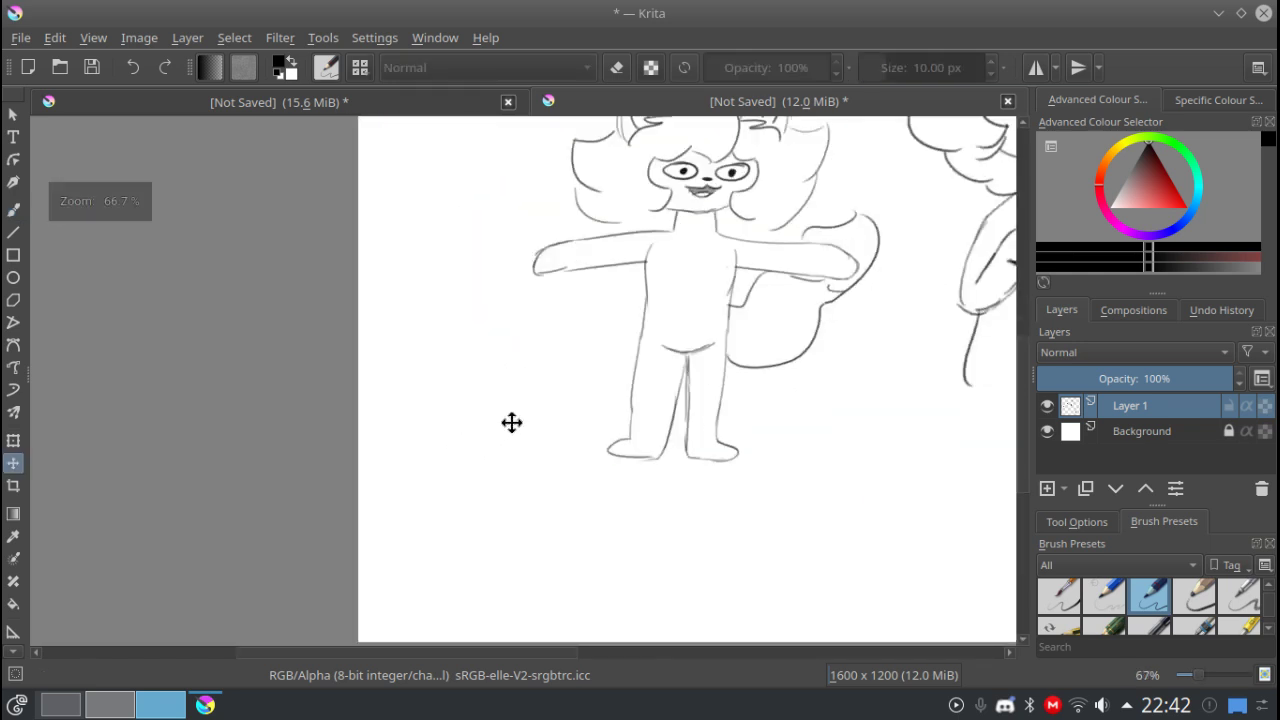
pyautogui.moveTo(531, 434); pyautogui.dragTo(394, 503)
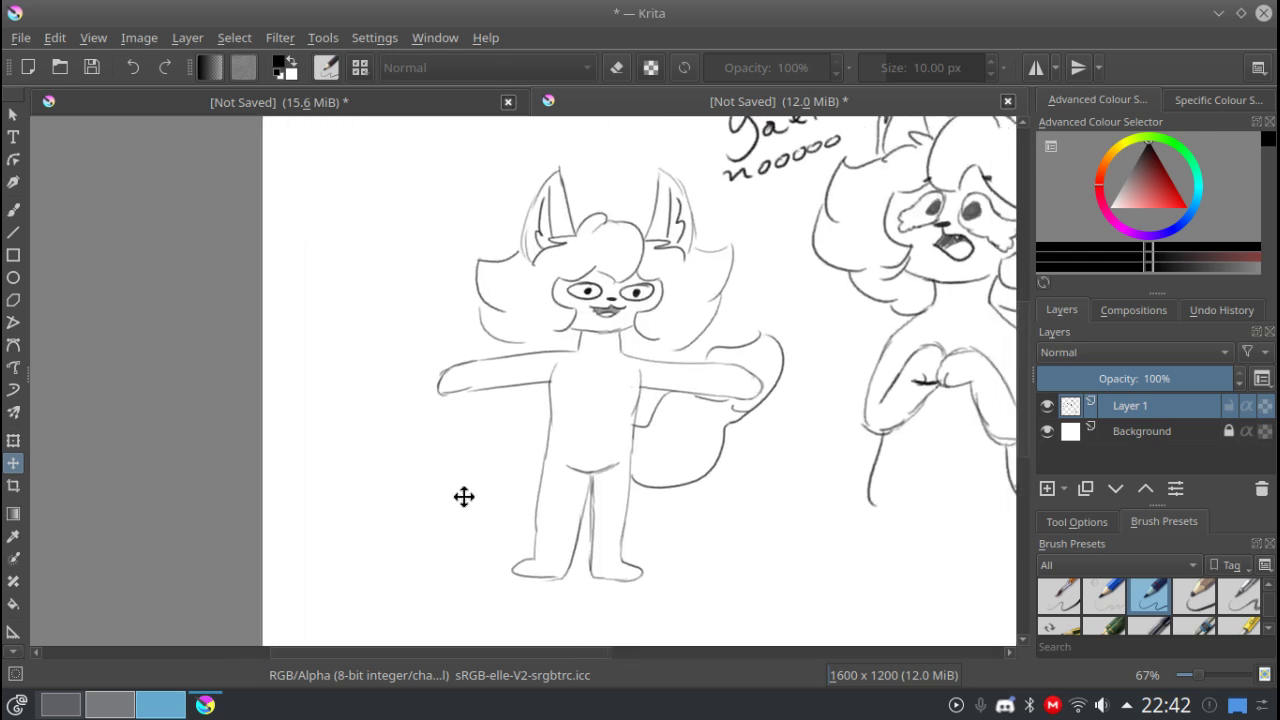
pyautogui.press('b')
pyautogui.moveTo(380, 415); pyautogui.dragTo(374, 461)
pyautogui.moveTo(347, 318); pyautogui.dragTo(327, 341)
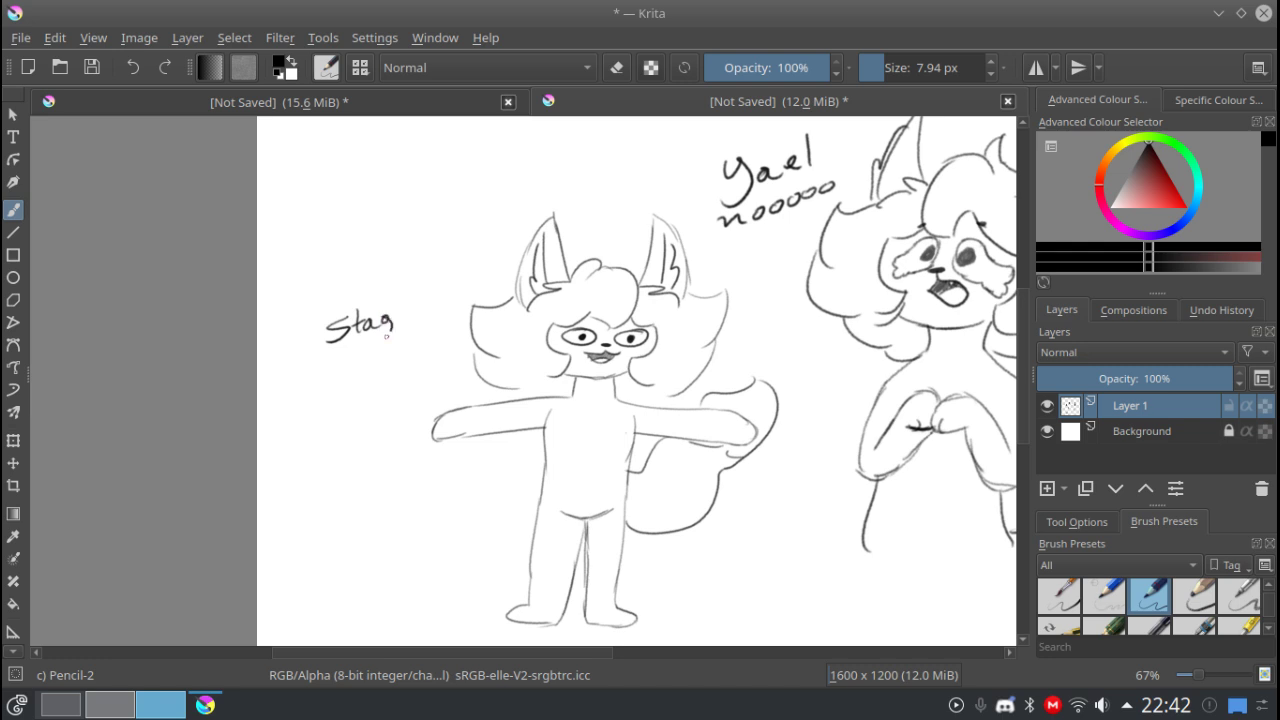
pyautogui.moveTo(344, 350); pyautogui.dragTo(327, 370)
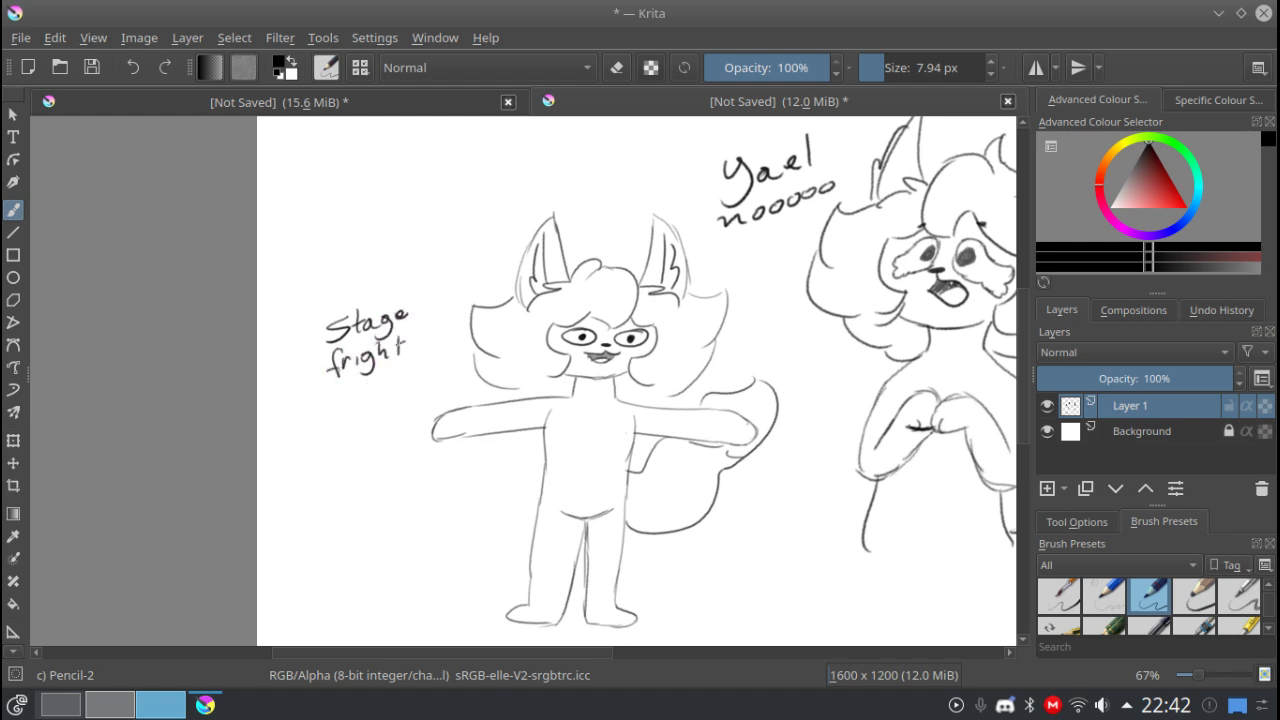
pyautogui.moveTo(331, 395); pyautogui.dragTo(325, 418)
pyautogui.moveTo(321, 412); pyautogui.dragTo(366, 395)
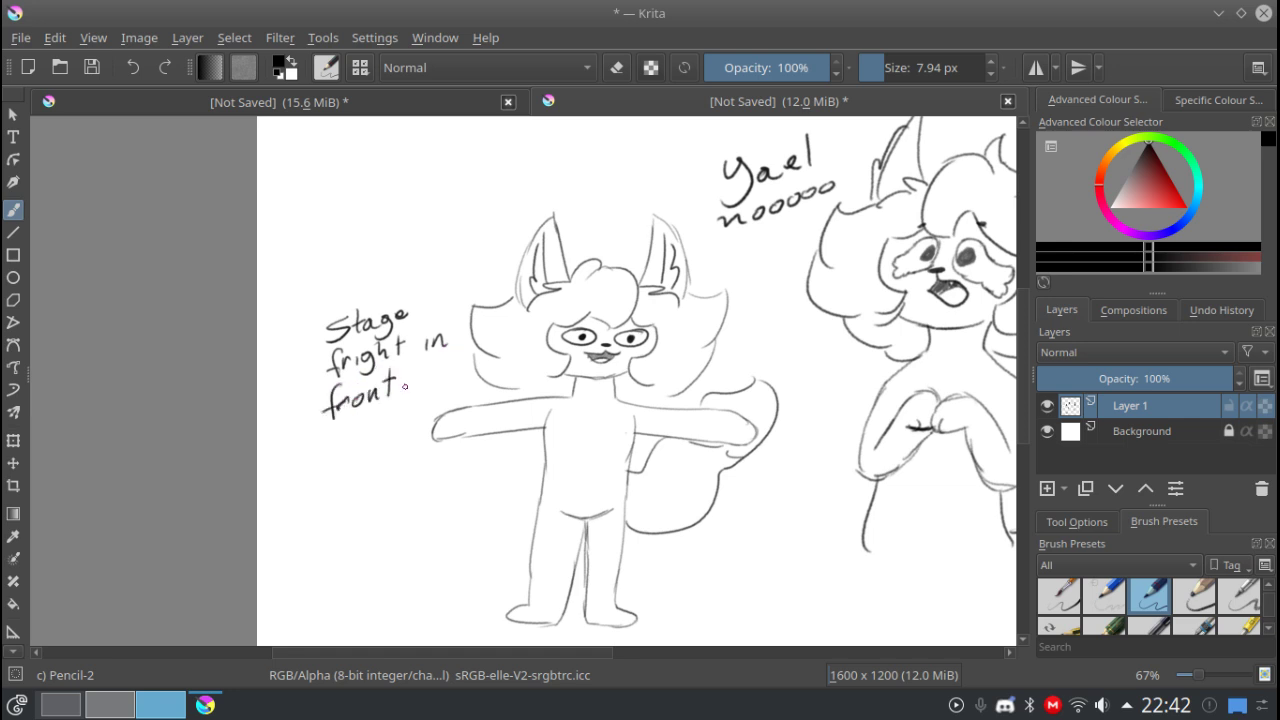
pyautogui.moveTo(331, 430); pyautogui.dragTo(337, 451)
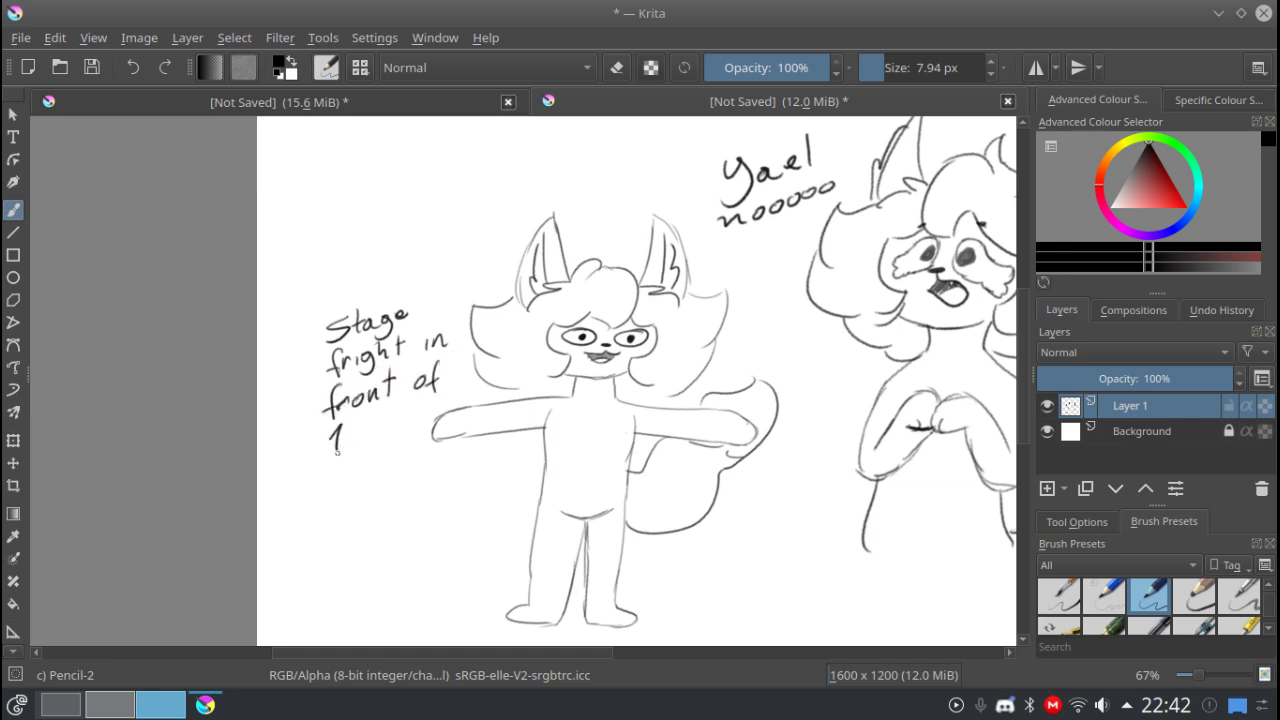
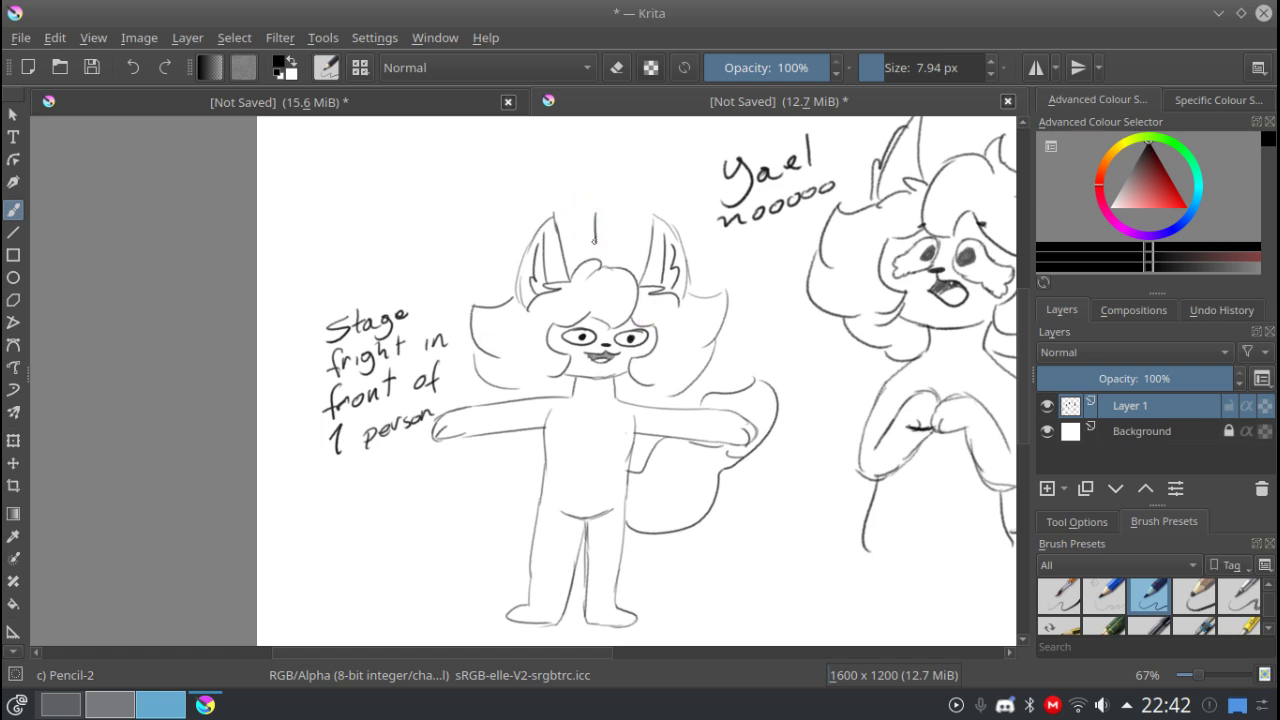
# Add a boxed speech bubble reading "m-meow." with a pointer down to the standing character's head.
pyautogui.moveTo(608, 200); pyautogui.dragTo(603, 245)
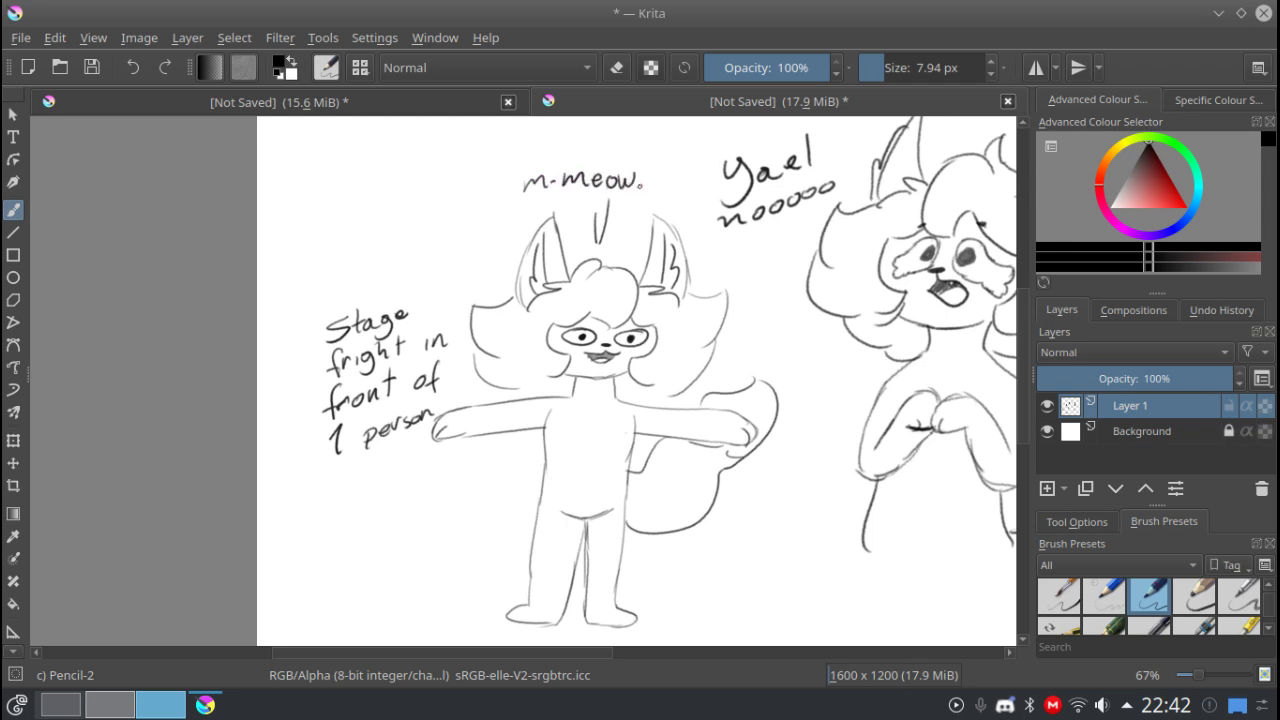
pyautogui.moveTo(584, 209); pyautogui.dragTo(516, 211)
pyautogui.moveTo(658, 199)
pyautogui.mouseDown()
pyautogui.moveTo(661, 161)
pyautogui.moveTo(522, 155)
pyautogui.moveTo(513, 196)
pyautogui.mouseUp()
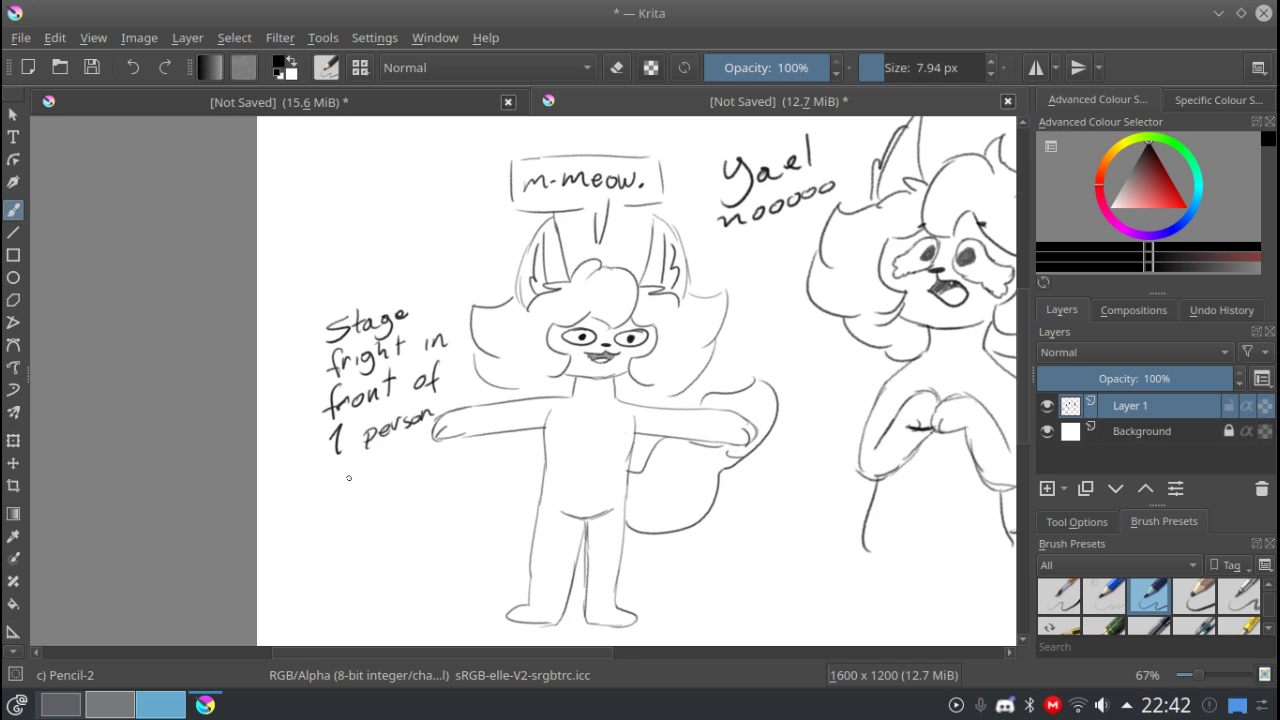
# Move the Krita window to the first virtual desktop, where OBS is open.
pyautogui.hotkey('ctrl', 'F8')
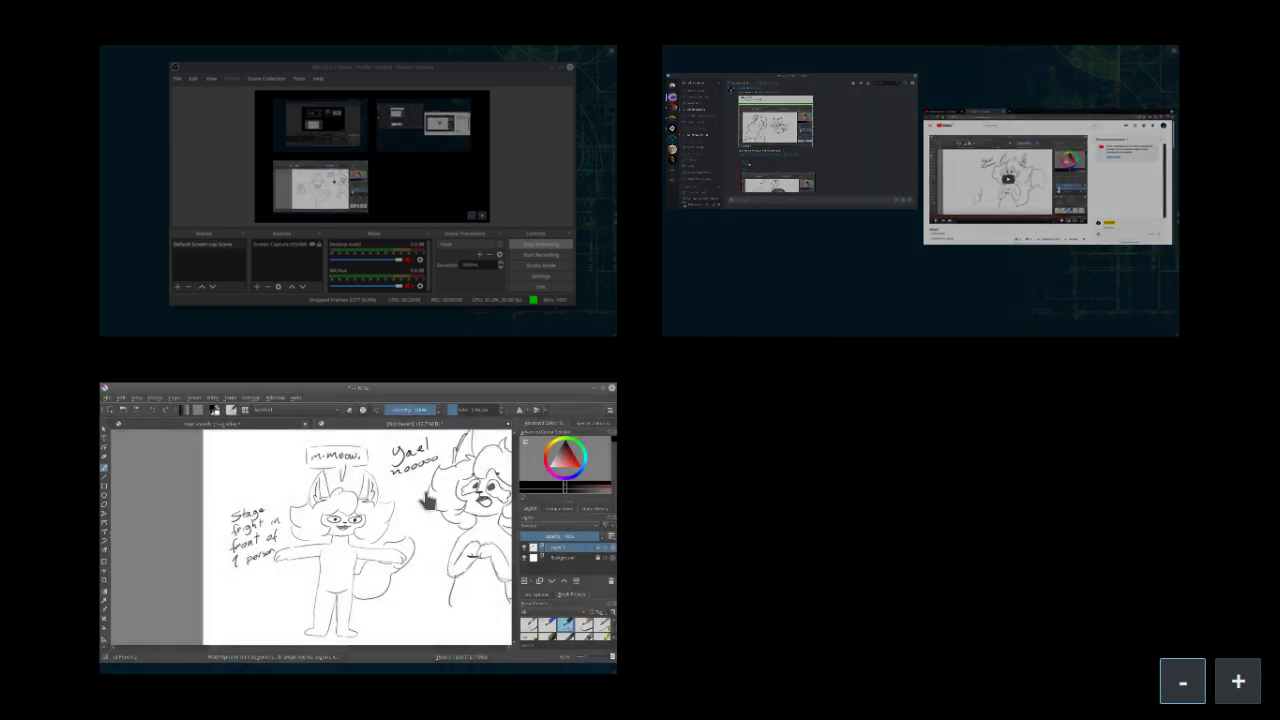
pyautogui.moveTo(533, 440); pyautogui.dragTo(429, 317)
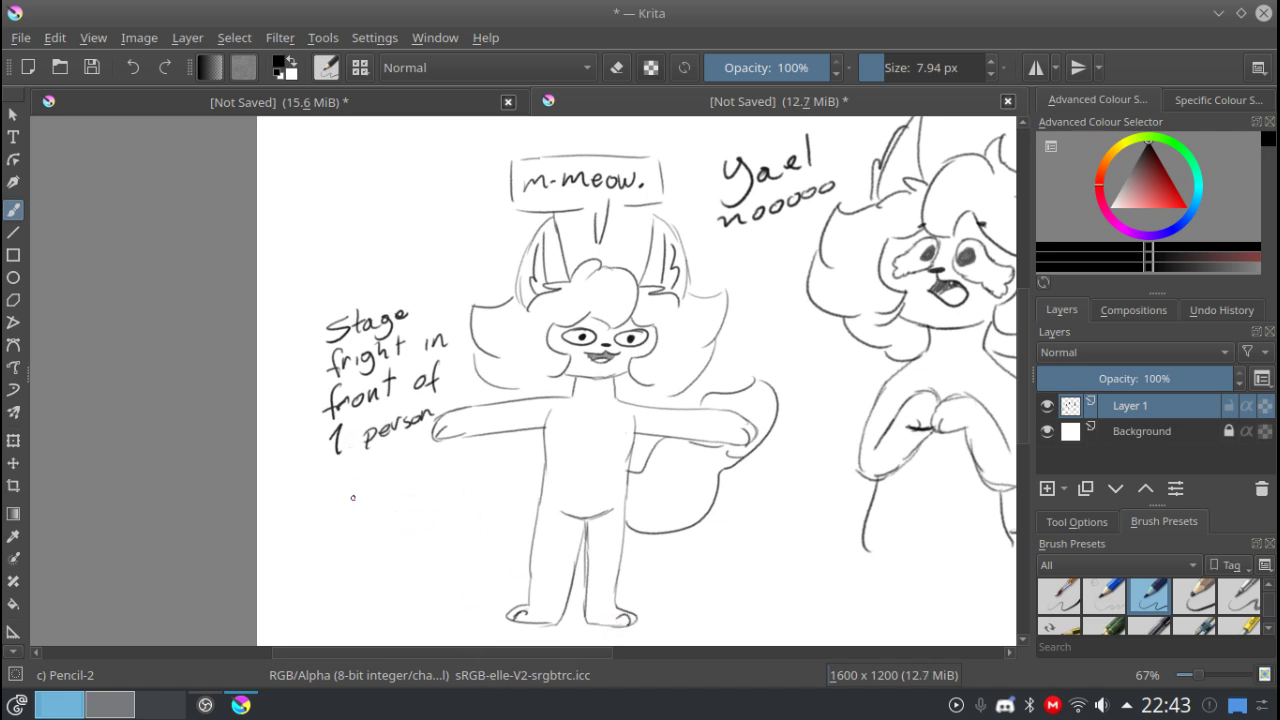
# Sketch a small flattened head in the empty space below the clasped-hands character, with closed eyes, a tiny mouth and a hair tuft.
pyautogui.moveTo(334, 503)
pyautogui.mouseDown()
pyautogui.moveTo(191, 357)
pyautogui.moveTo(177, 309)
pyautogui.moveTo(108, 320)
pyautogui.moveTo(116, 308)
pyautogui.mouseUp()
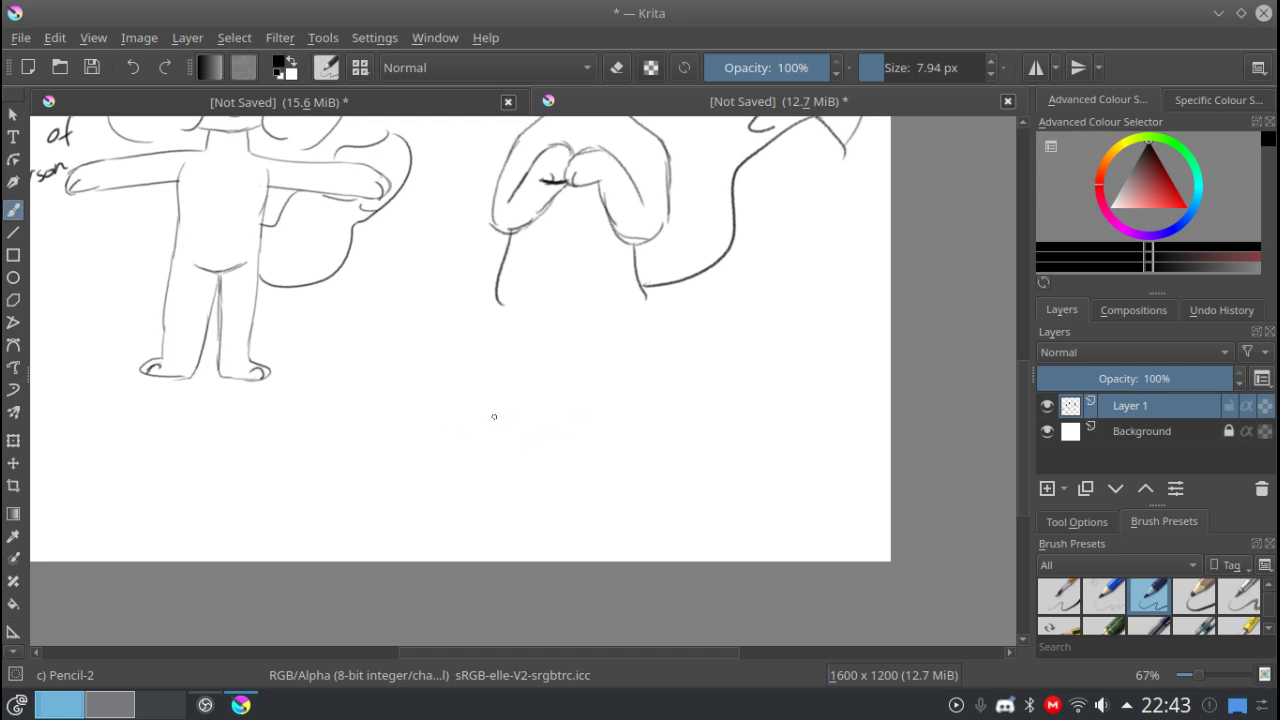
pyautogui.moveTo(525, 387)
pyautogui.mouseDown()
pyautogui.moveTo(483, 378)
pyautogui.moveTo(502, 383)
pyautogui.moveTo(445, 389)
pyautogui.moveTo(466, 381)
pyautogui.moveTo(417, 407)
pyautogui.moveTo(425, 399)
pyautogui.moveTo(440, 427)
pyautogui.moveTo(485, 423)
pyautogui.mouseUp()
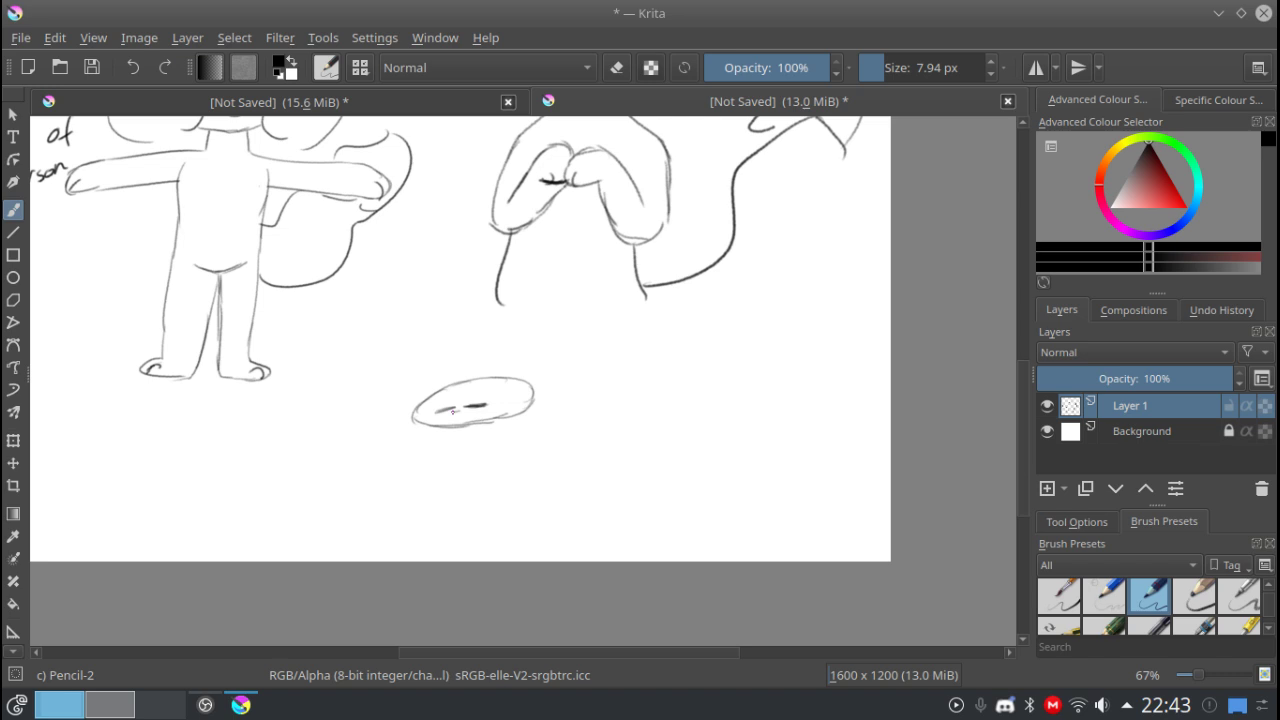
pyautogui.moveTo(453, 411); pyautogui.dragTo(470, 414)
pyautogui.moveTo(450, 371)
pyautogui.mouseDown()
pyautogui.moveTo(469, 372)
pyautogui.moveTo(451, 368)
pyautogui.mouseUp()
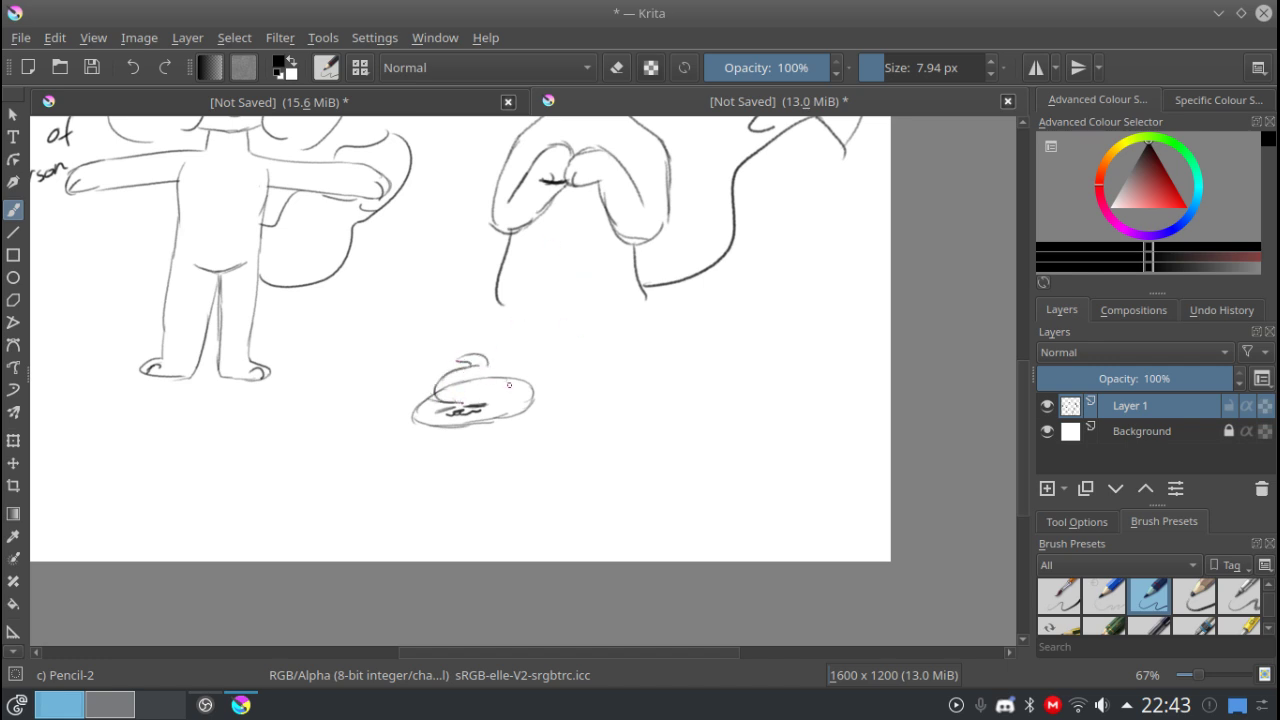
# Draw the rest of the flattened character's hair top and a long pointed ear slanting outward from it.
pyautogui.scroll(2, 509, 385)
pyautogui.moveTo(402, 520); pyautogui.dragTo(444, 473)
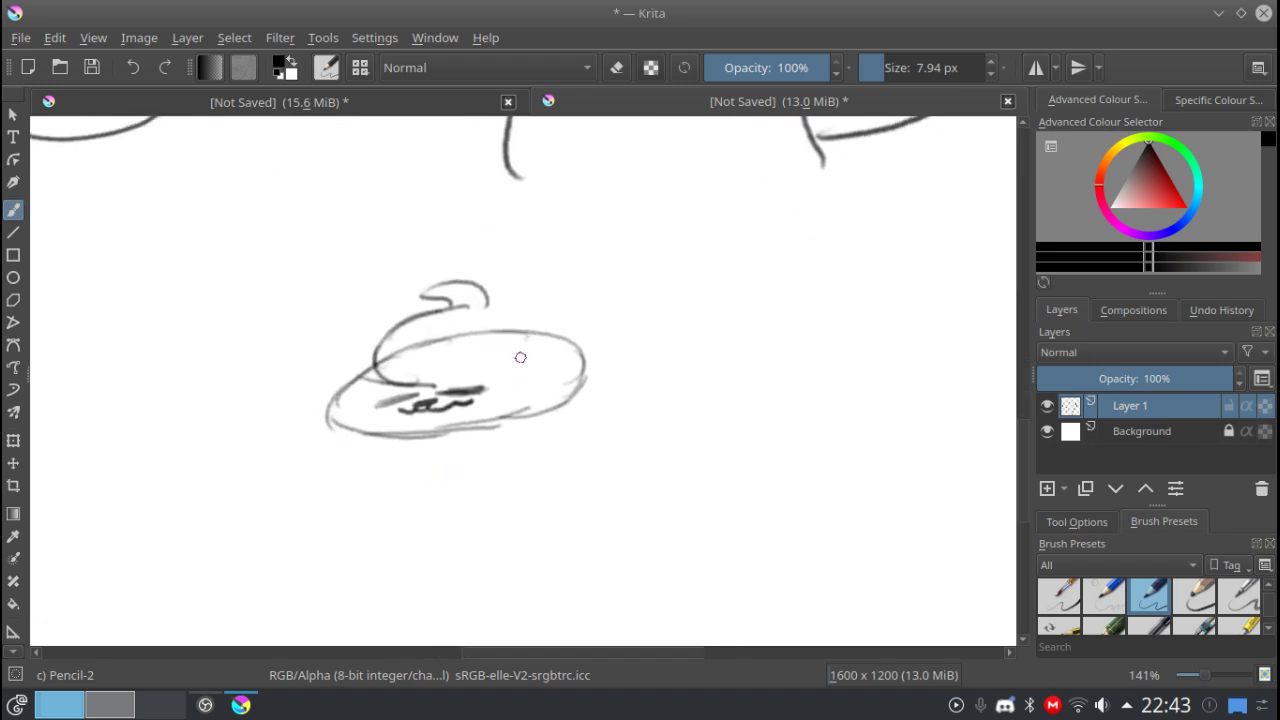
pyautogui.moveTo(489, 307)
pyautogui.mouseDown()
pyautogui.moveTo(651, 257)
pyautogui.moveTo(603, 344)
pyautogui.moveTo(568, 341)
pyautogui.mouseUp()
pyautogui.moveTo(486, 308); pyautogui.dragTo(601, 360)
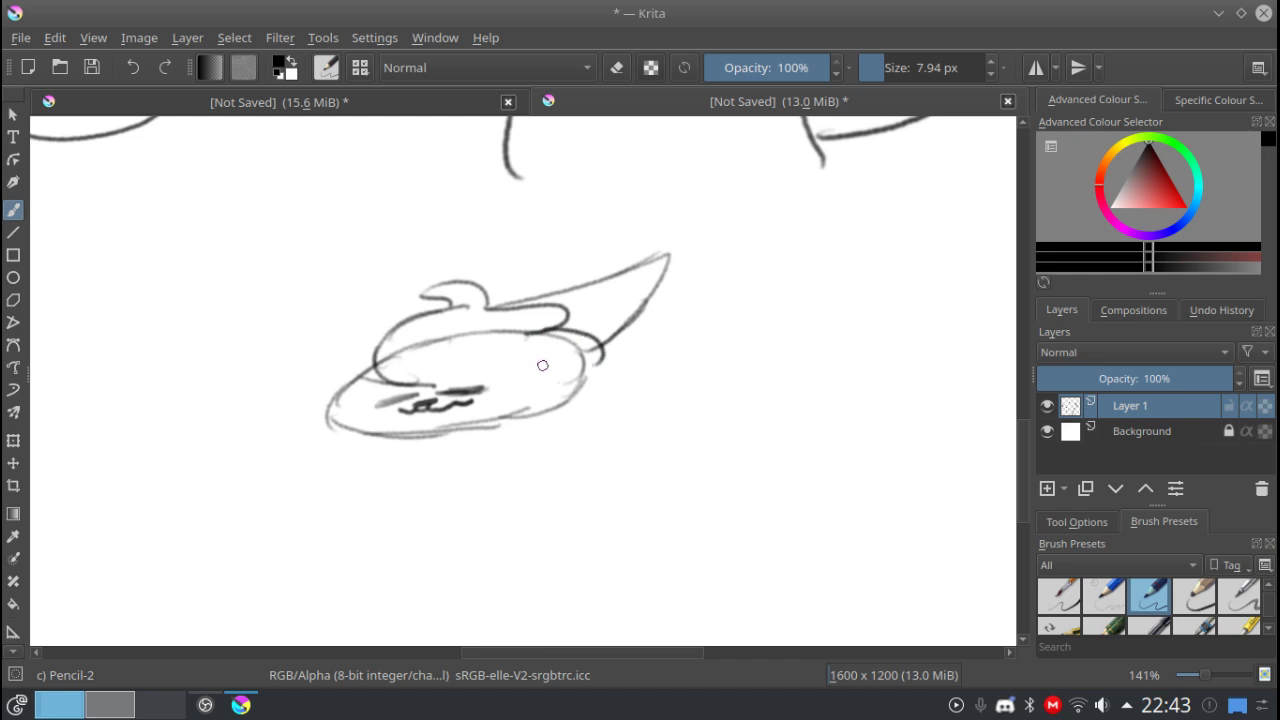
# Add cheek fur around the flattened character's face and layered side hair on both sides of the head.
pyautogui.moveTo(420, 383)
pyautogui.mouseDown()
pyautogui.moveTo(466, 383)
pyautogui.moveTo(498, 361)
pyautogui.moveTo(486, 360)
pyautogui.moveTo(521, 375)
pyautogui.moveTo(520, 414)
pyautogui.mouseUp()
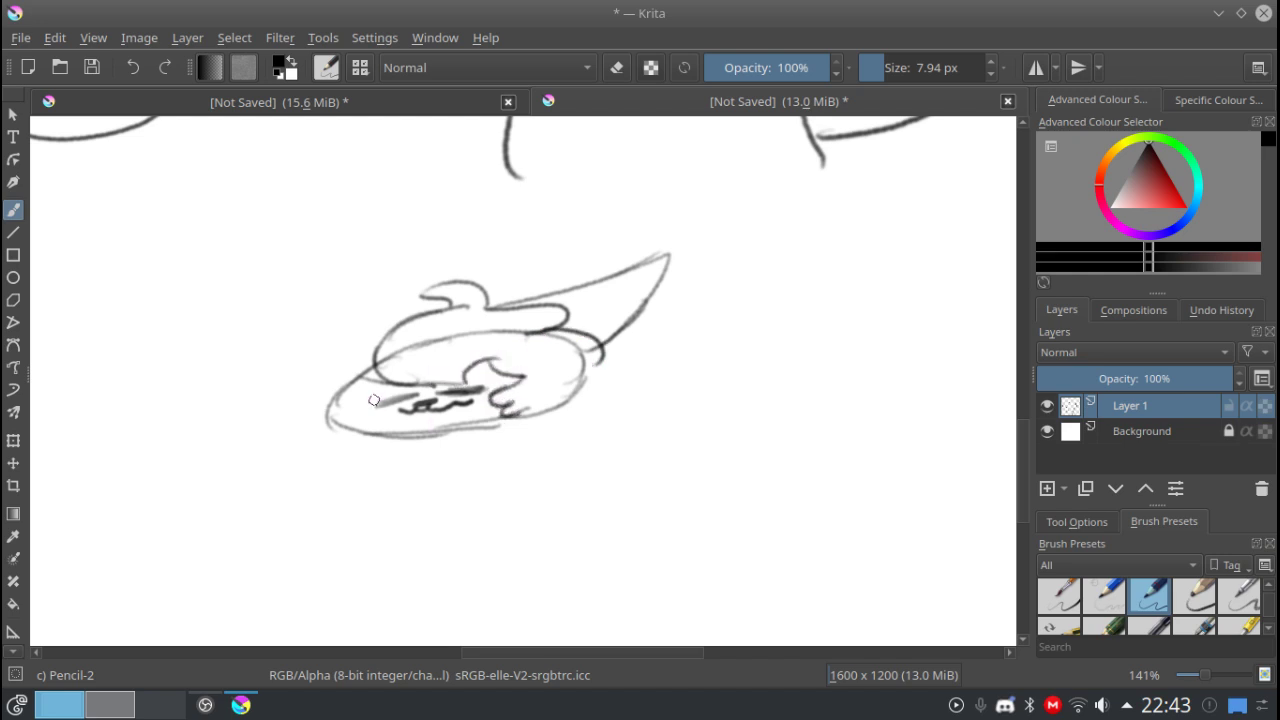
pyautogui.moveTo(390, 383)
pyautogui.mouseDown()
pyautogui.moveTo(372, 410)
pyautogui.moveTo(385, 432)
pyautogui.mouseUp()
pyautogui.moveTo(380, 296)
pyautogui.mouseDown()
pyautogui.moveTo(324, 384)
pyautogui.moveTo(350, 430)
pyautogui.mouseUp()
pyautogui.moveTo(618, 340)
pyautogui.mouseDown()
pyautogui.moveTo(691, 353)
pyautogui.moveTo(643, 387)
pyautogui.moveTo(624, 421)
pyautogui.moveTo(592, 421)
pyautogui.mouseUp()
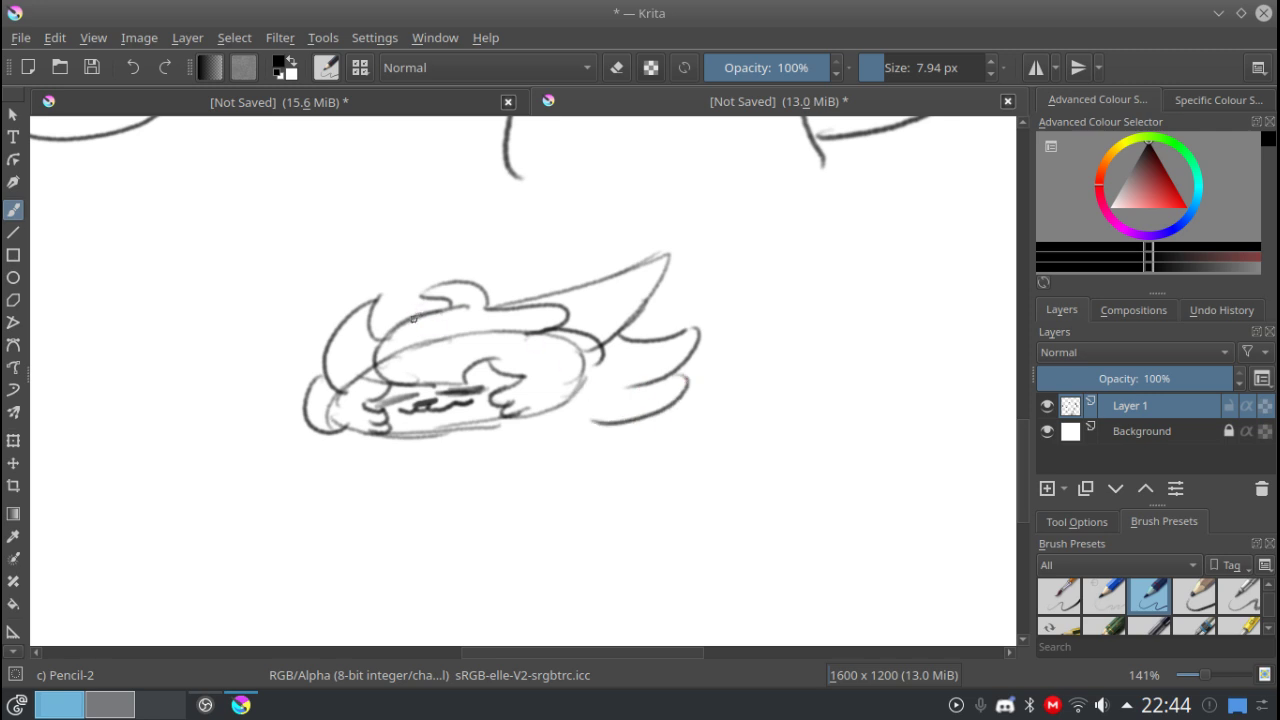
# Draw the flattened character's second, upright ear, add fur inside the slanted ear, and draw both arms spread flat beneath the head.
pyautogui.moveTo(413, 318); pyautogui.dragTo(436, 214)
pyautogui.moveTo(414, 272)
pyautogui.mouseDown()
pyautogui.moveTo(439, 201)
pyautogui.moveTo(380, 296)
pyautogui.mouseUp()
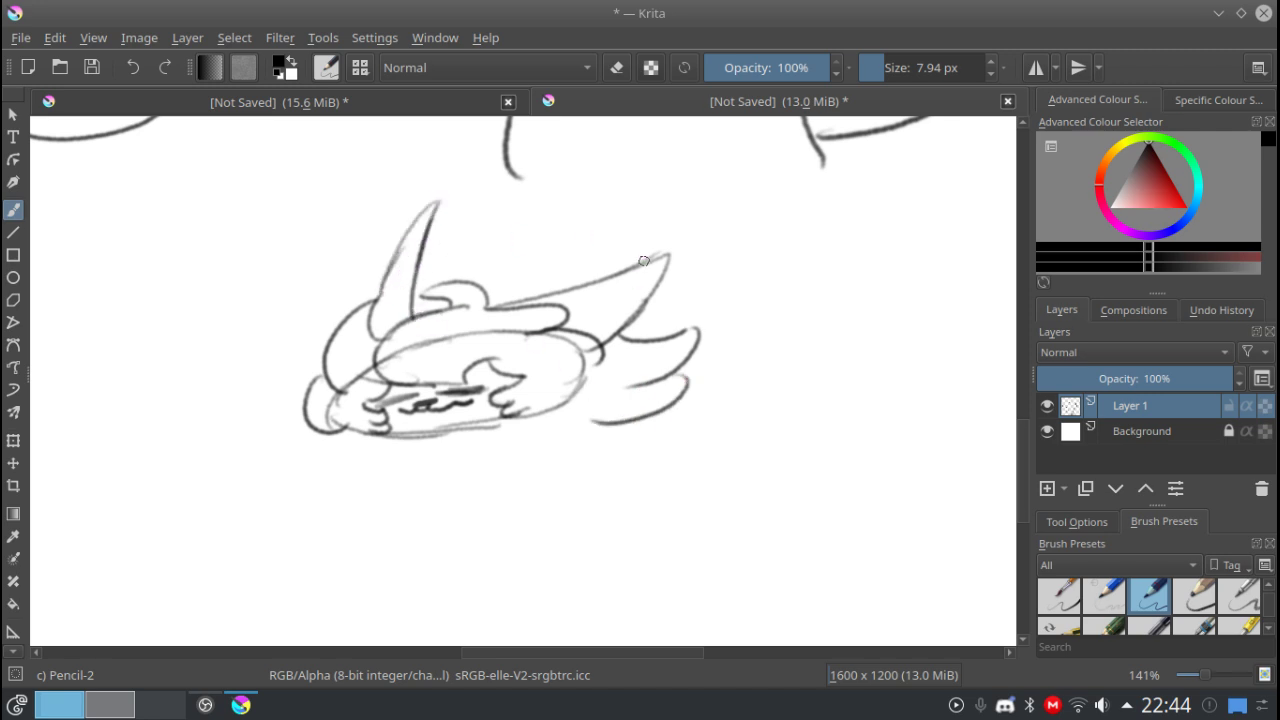
pyautogui.moveTo(638, 286)
pyautogui.mouseDown()
pyautogui.moveTo(596, 328)
pyautogui.moveTo(622, 298)
pyautogui.mouseUp()
pyautogui.moveTo(511, 418)
pyautogui.mouseDown()
pyautogui.moveTo(664, 416)
pyautogui.moveTo(676, 433)
pyautogui.moveTo(710, 419)
pyautogui.moveTo(729, 440)
pyautogui.moveTo(656, 460)
pyautogui.moveTo(702, 466)
pyautogui.moveTo(513, 469)
pyautogui.mouseUp()
pyautogui.moveTo(330, 430)
pyautogui.mouseDown()
pyautogui.moveTo(200, 474)
pyautogui.moveTo(260, 481)
pyautogui.moveTo(234, 484)
pyautogui.moveTo(361, 468)
pyautogui.mouseUp()
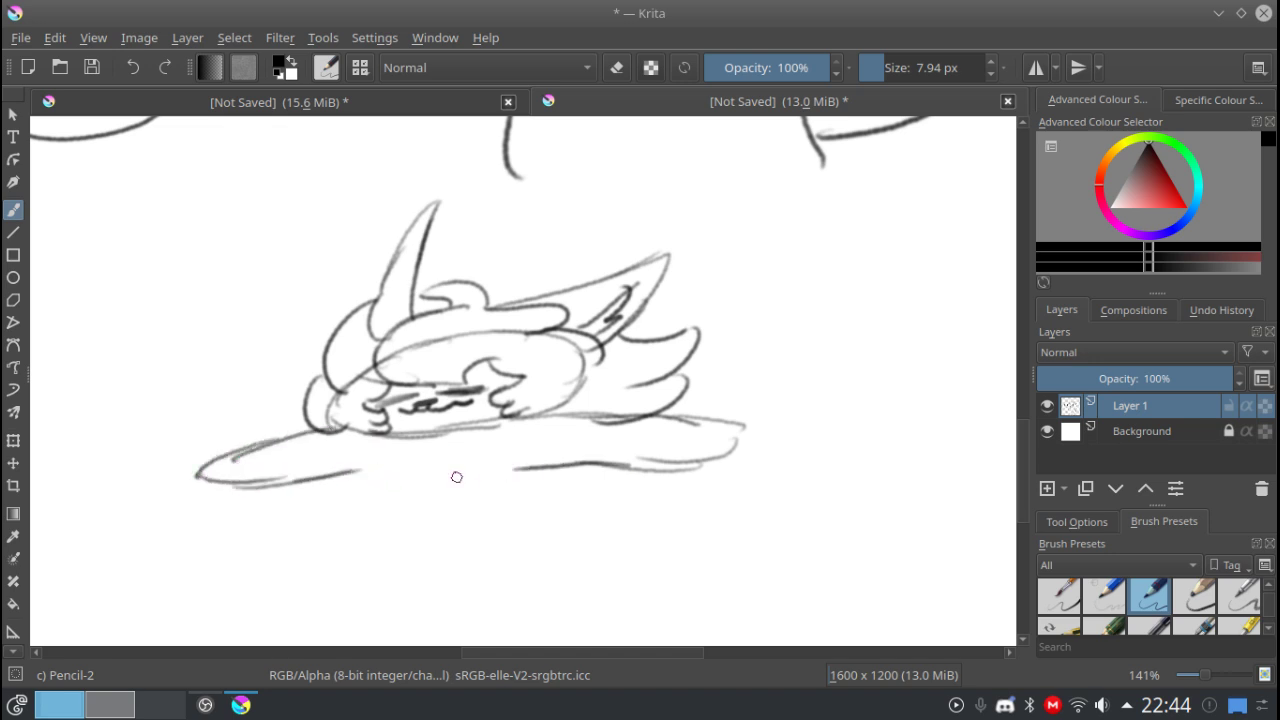
# Draw the flattened character's folded legs beneath the arms, with short crease lines across the chest and belly.
pyautogui.moveTo(490, 464)
pyautogui.mouseDown()
pyautogui.moveTo(625, 490)
pyautogui.moveTo(662, 550)
pyautogui.moveTo(600, 586)
pyautogui.moveTo(518, 590)
pyautogui.mouseUp()
pyautogui.moveTo(358, 473)
pyautogui.mouseDown()
pyautogui.moveTo(251, 528)
pyautogui.moveTo(460, 588)
pyautogui.moveTo(472, 556)
pyautogui.moveTo(442, 535)
pyautogui.moveTo(312, 519)
pyautogui.mouseUp()
pyautogui.moveTo(528, 591)
pyautogui.mouseDown()
pyautogui.moveTo(473, 595)
pyautogui.moveTo(475, 551)
pyautogui.moveTo(623, 523)
pyautogui.moveTo(510, 538)
pyautogui.moveTo(431, 528)
pyautogui.mouseUp()
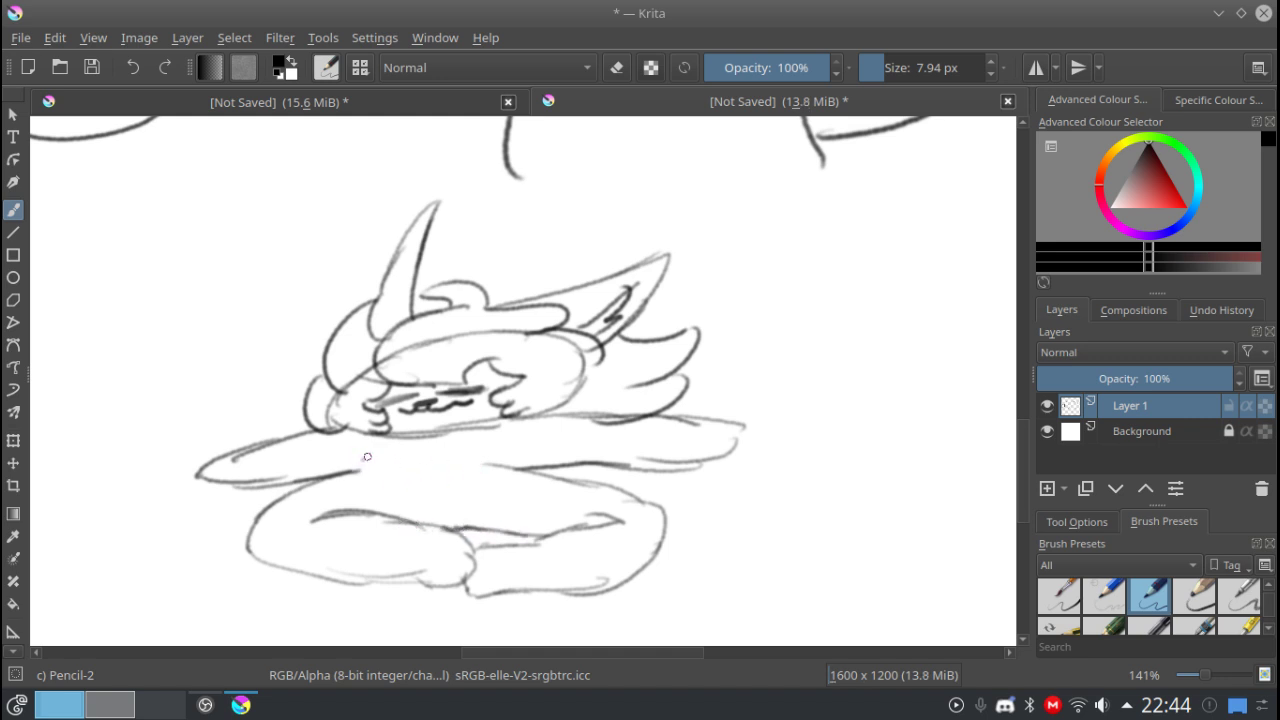
pyautogui.moveTo(363, 456); pyautogui.dragTo(524, 446)
pyautogui.moveTo(514, 474); pyautogui.dragTo(354, 494)
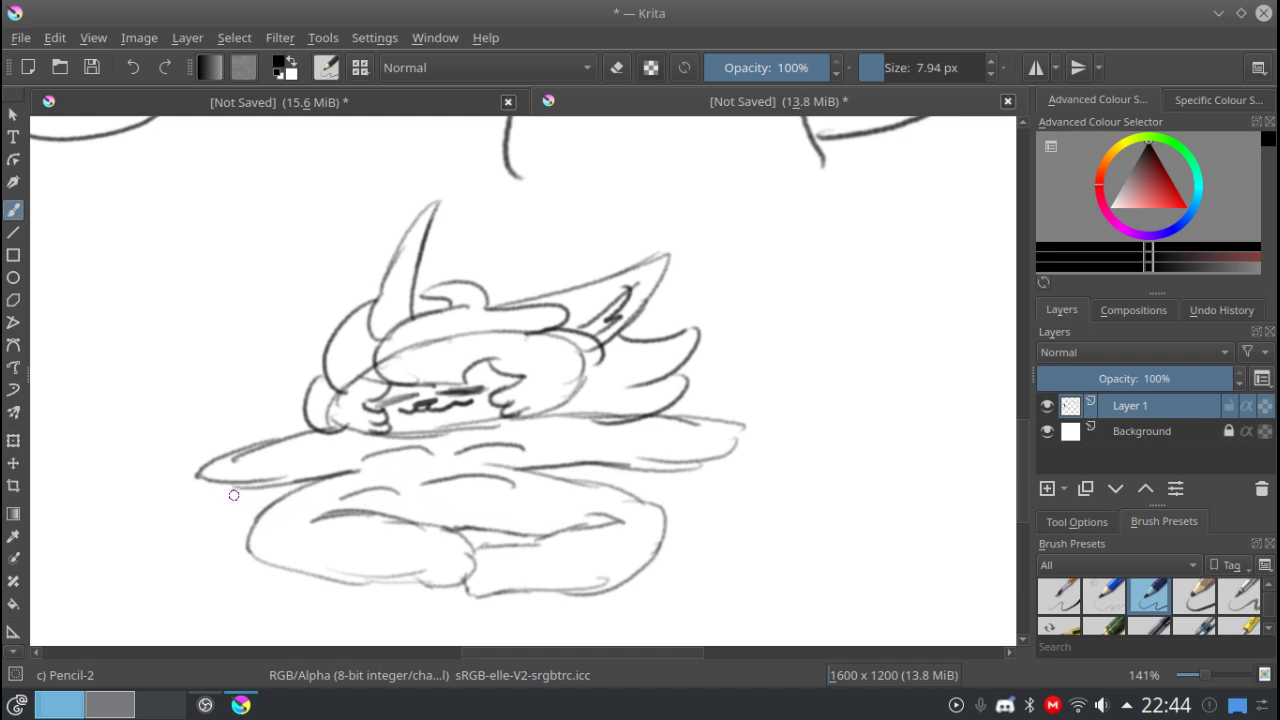
# Draw a large curling tail rising from the flattened character's hip, and add small strokes to the nearby arm and hair tips.
pyautogui.moveTo(663, 518)
pyautogui.mouseDown()
pyautogui.moveTo(815, 479)
pyautogui.moveTo(710, 368)
pyautogui.moveTo(775, 347)
pyautogui.moveTo(725, 314)
pyautogui.moveTo(746, 291)
pyautogui.moveTo(775, 299)
pyautogui.moveTo(783, 314)
pyautogui.moveTo(770, 309)
pyautogui.moveTo(769, 321)
pyautogui.moveTo(840, 273)
pyautogui.moveTo(702, 219)
pyautogui.moveTo(645, 258)
pyautogui.mouseUp()
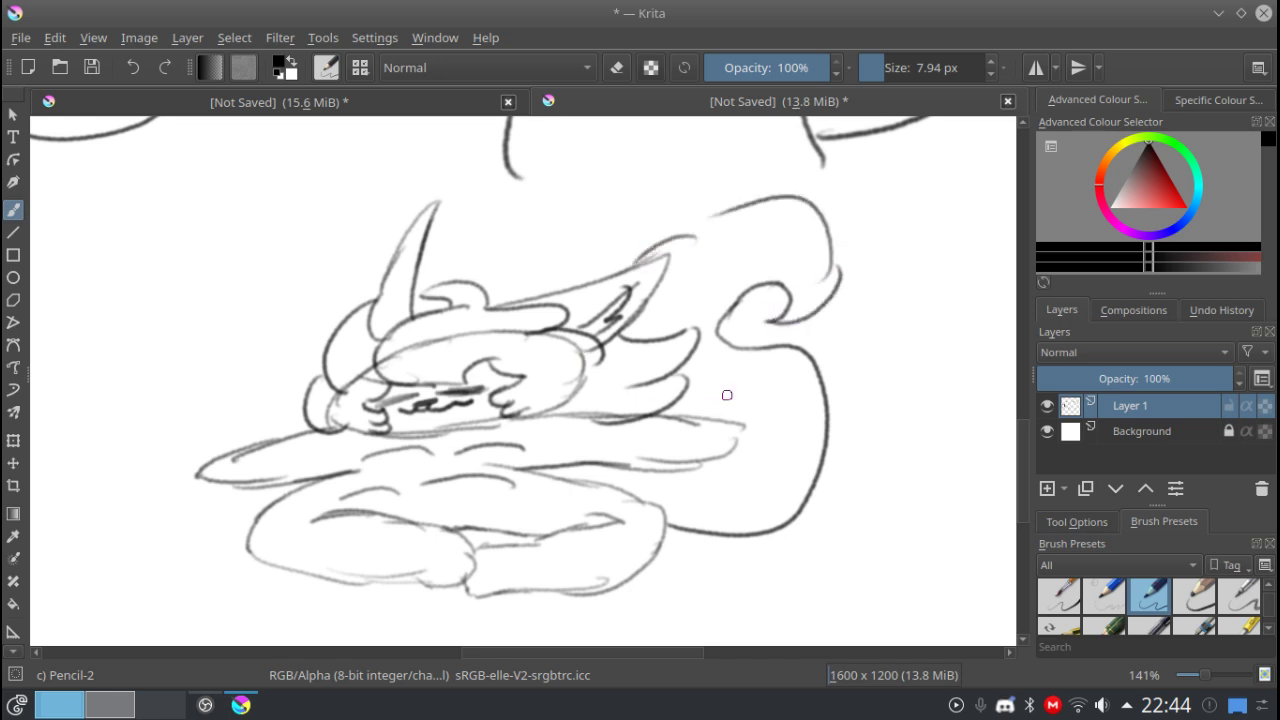
pyautogui.moveTo(641, 461); pyautogui.dragTo(676, 476)
pyautogui.moveTo(695, 420); pyautogui.dragTo(629, 396)
# Erase the rough construction lines around the flattened character's head and hair.
pyautogui.press('e')
pyautogui.moveTo(578, 389)
pyautogui.mouseDown()
pyautogui.moveTo(558, 352)
pyautogui.moveTo(583, 349)
pyautogui.moveTo(558, 340)
pyautogui.moveTo(462, 331)
pyautogui.moveTo(389, 361)
pyautogui.mouseUp()
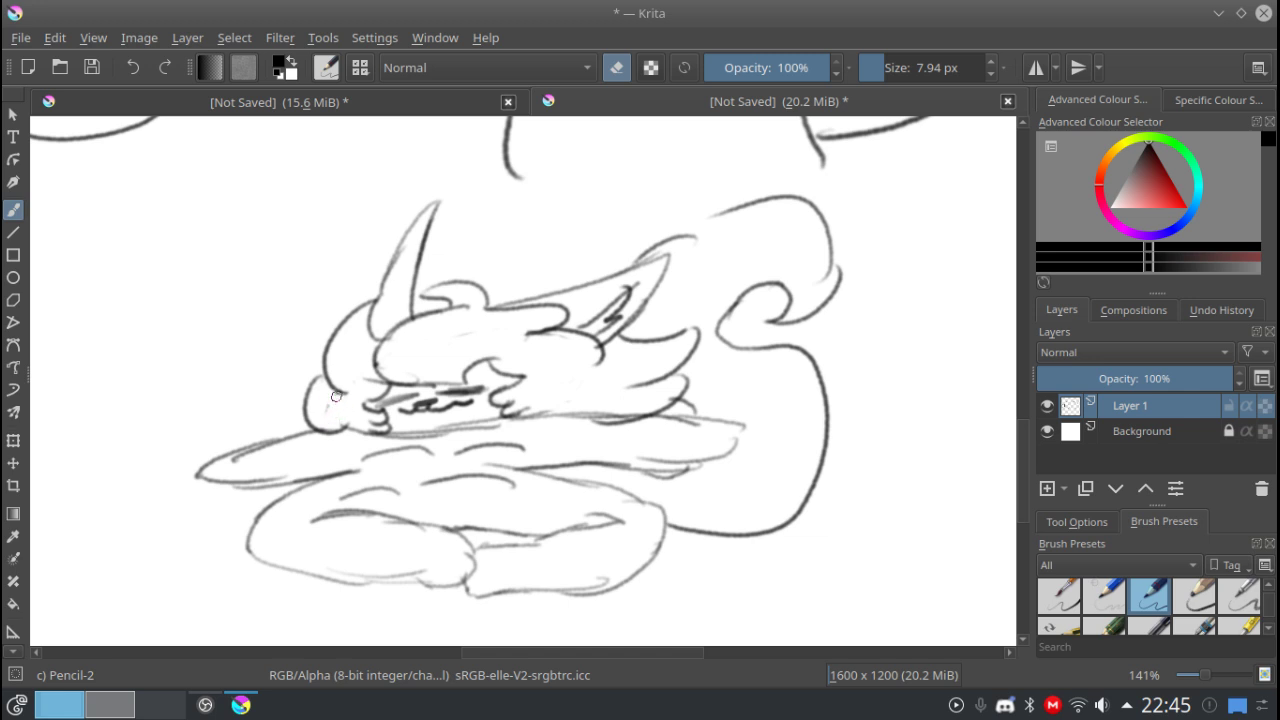
pyautogui.press('e')
# Handwrite the caption "meow melt" beside the flattened character's head.
pyautogui.moveTo(246, 457); pyautogui.dragTo(332, 422)
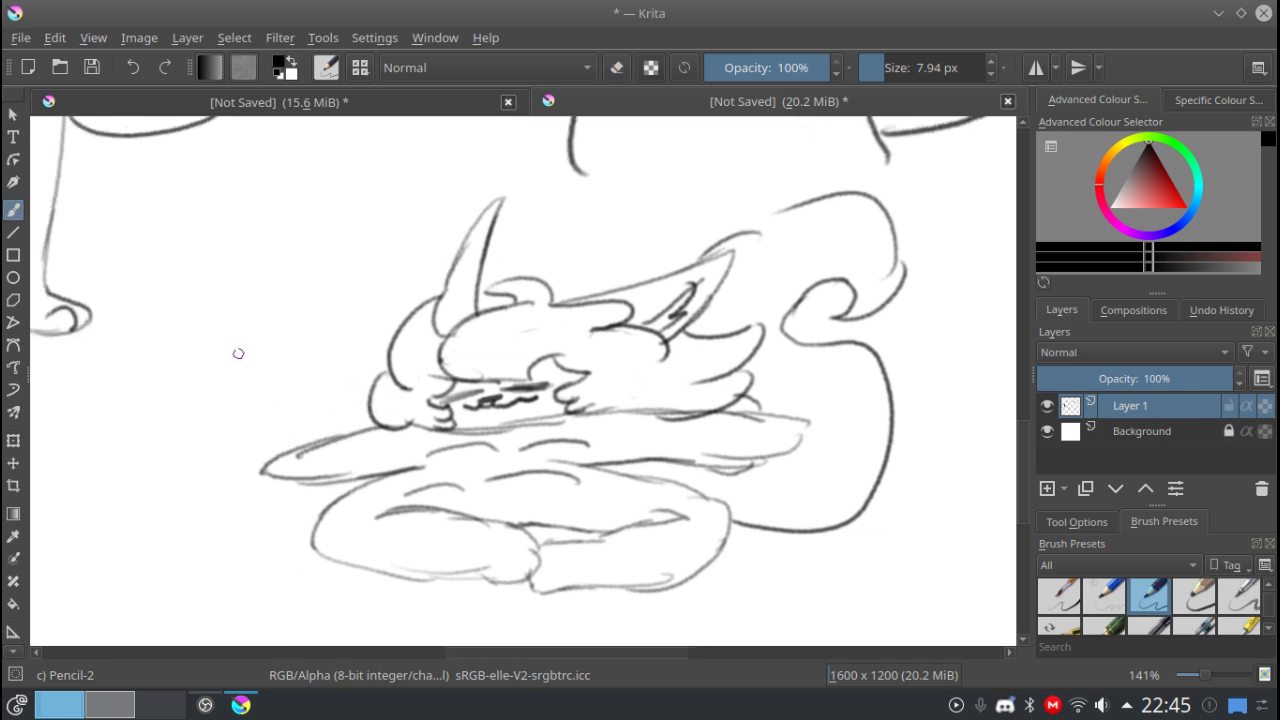
pyautogui.moveTo(222, 298)
pyautogui.mouseDown()
pyautogui.moveTo(276, 295)
pyautogui.moveTo(313, 305)
pyautogui.moveTo(342, 281)
pyautogui.mouseUp()
pyautogui.moveTo(231, 337); pyautogui.dragTo(331, 358)
pyautogui.moveTo(344, 332); pyautogui.dragTo(324, 336)
# Switch to the YouTube stream page in the browser and post "meow :33:#:33" in the live chat.
pyautogui.hotkey('ctrl', 'F8')
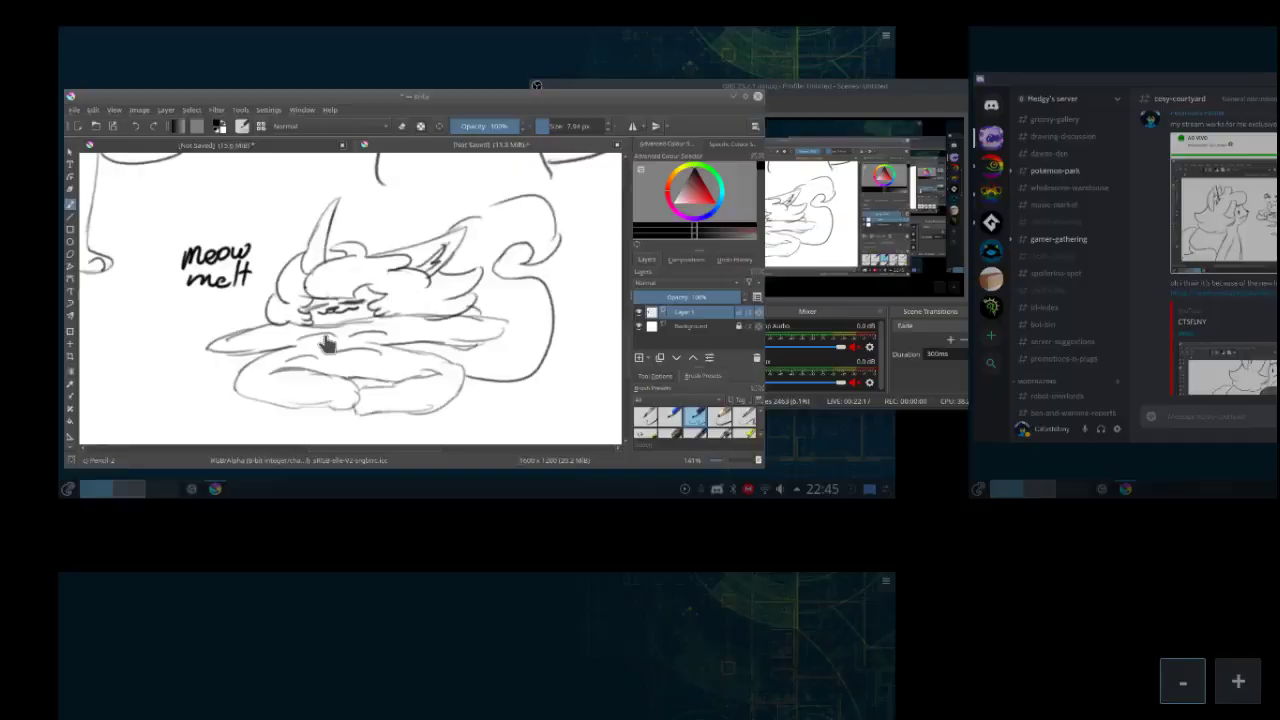
pyautogui.click(955, 185)
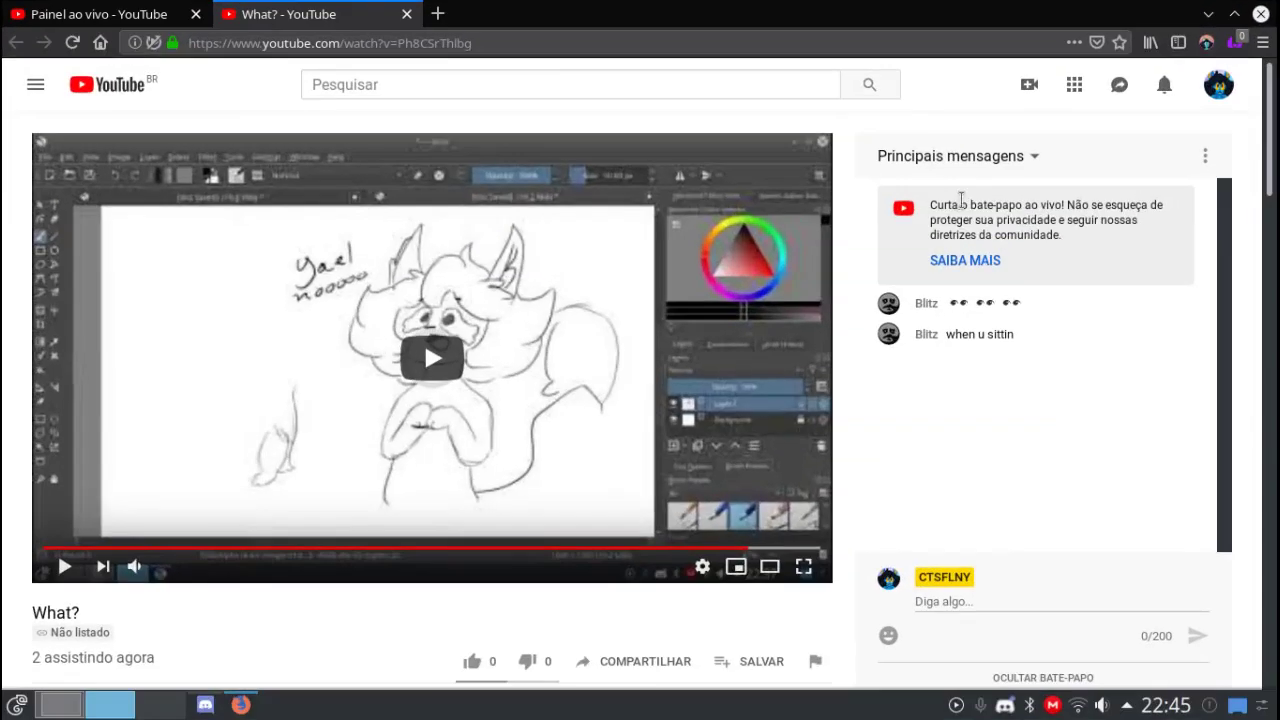
pyautogui.click(933, 601)
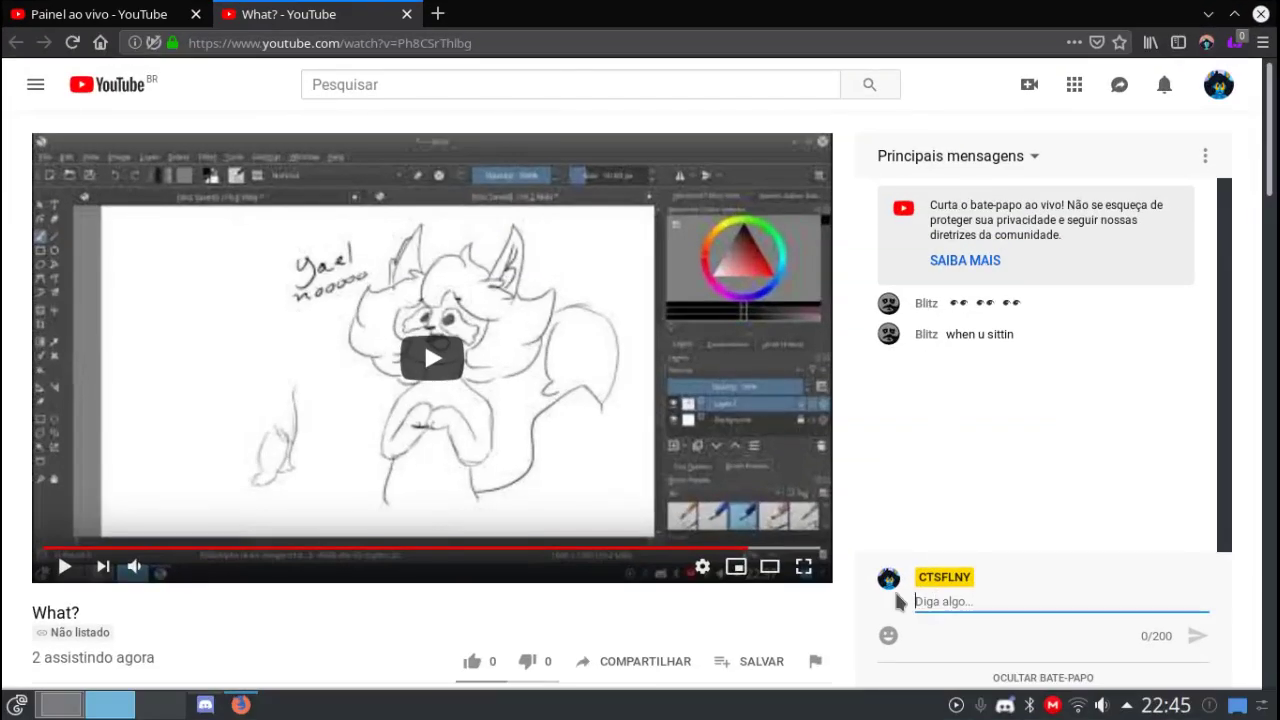
pyautogui.write('me')
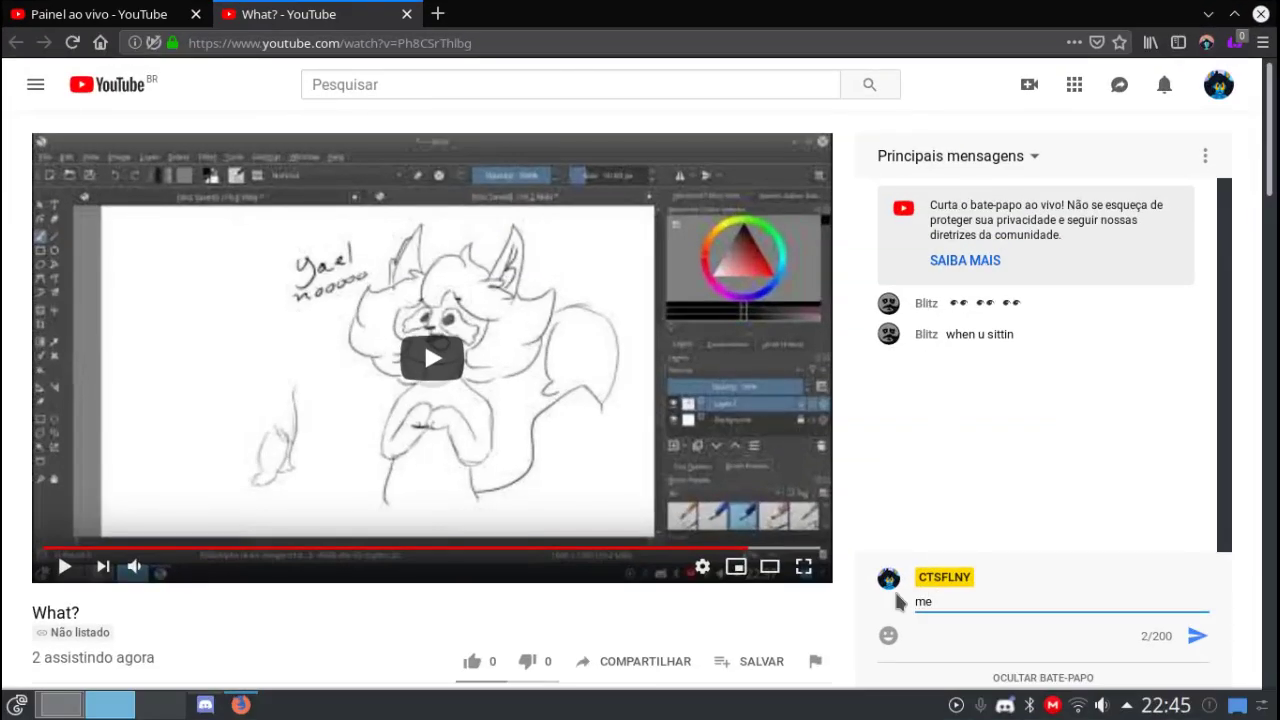
pyautogui.write('ow :33:#:33')
pyautogui.press('Return')
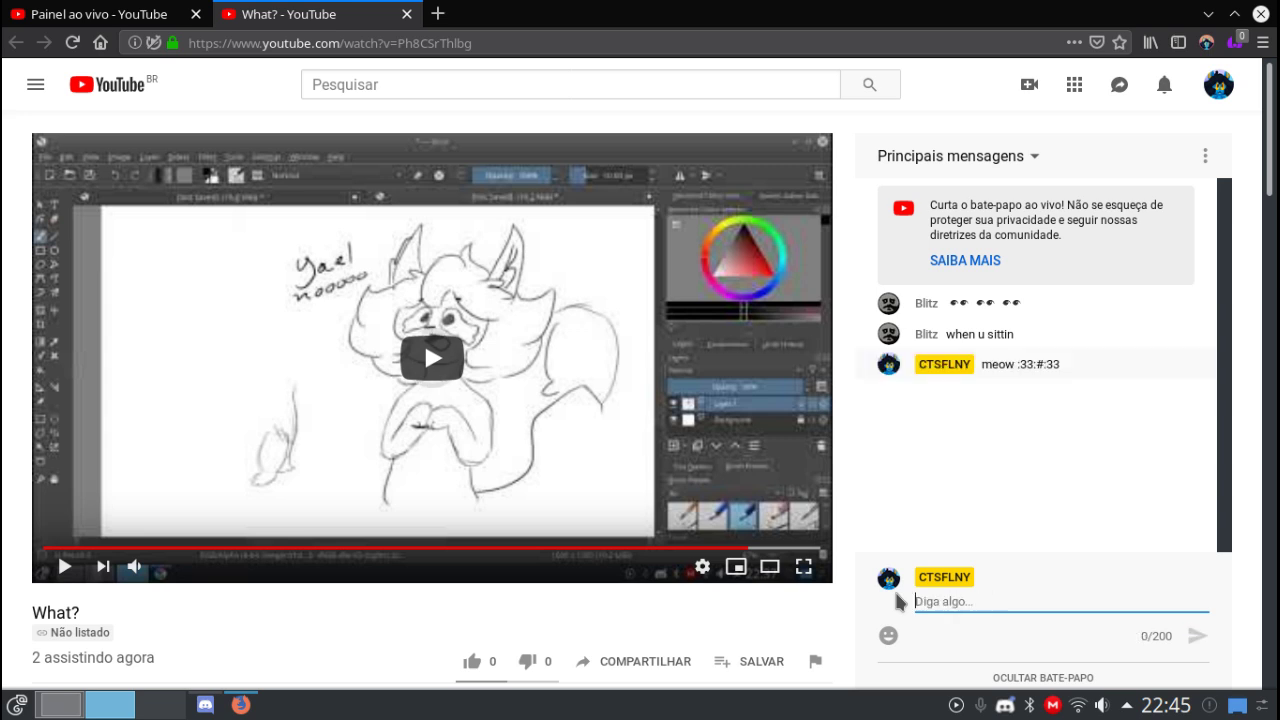
# Resume the live stream playback to check the picture, and return to the Krita drawing.
pyautogui.click(436, 340)
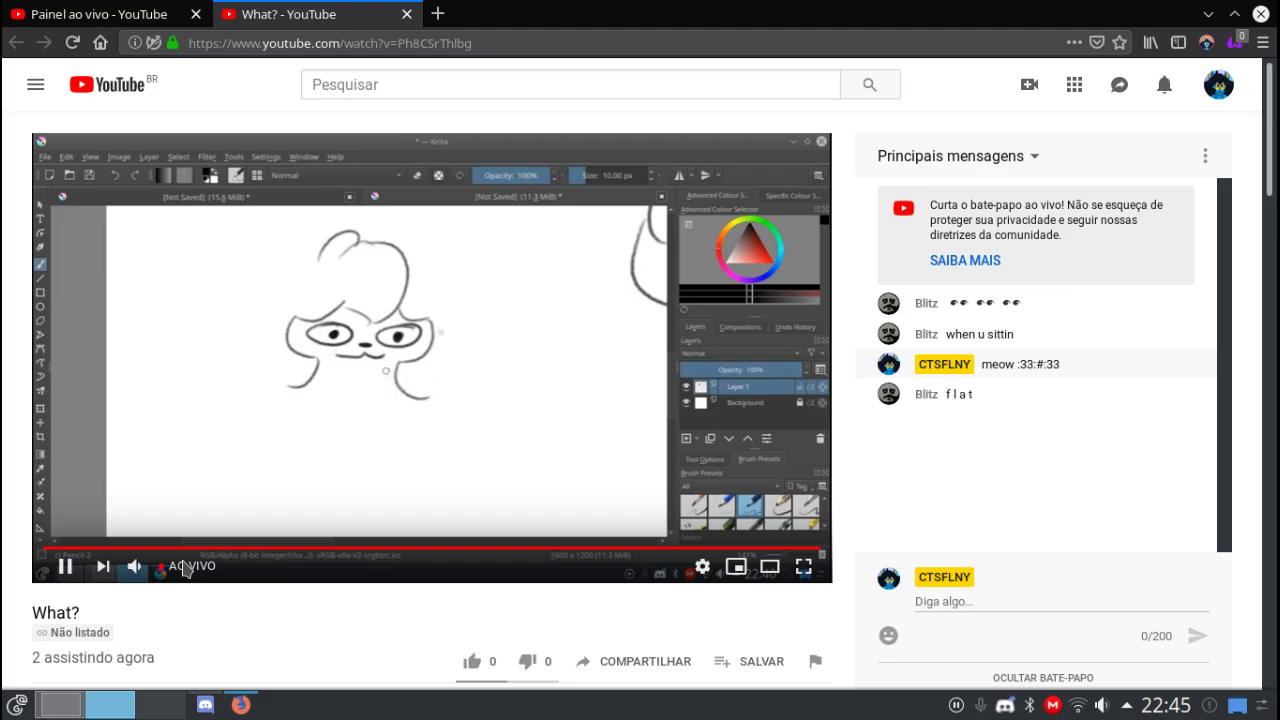
pyautogui.hotkey('ctrl', 'F8')
pyautogui.hotkey('ctrl', 'F8')
pyautogui.hotkey('ctrl', 'F8')
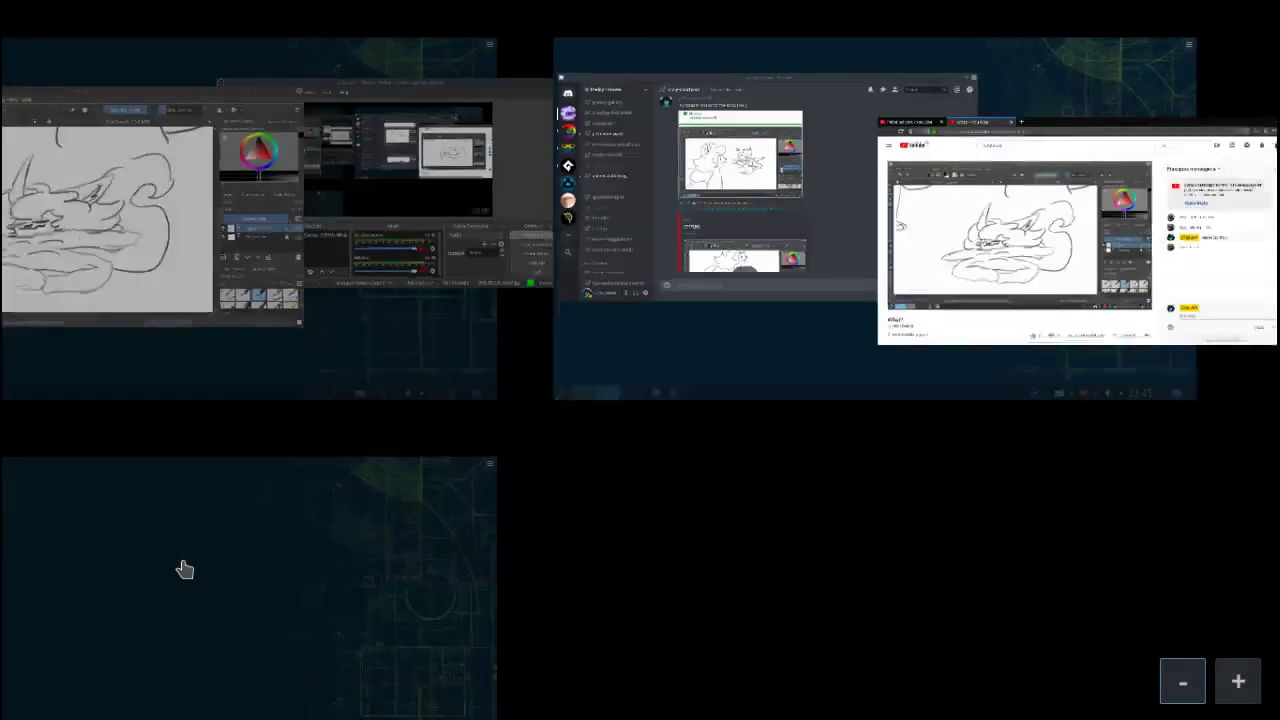
pyautogui.click(266, 236)
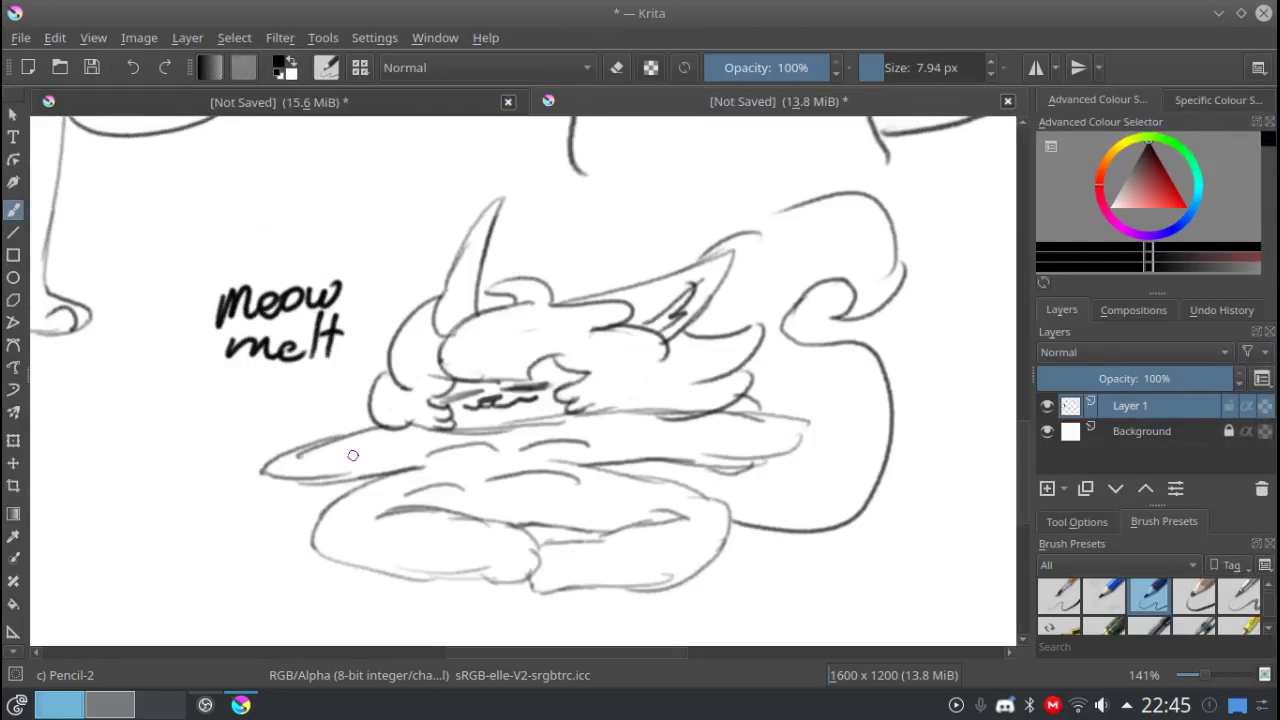
# Create a new blank 1600 x 1200 document.
pyautogui.moveTo(277, 527); pyautogui.dragTo(226, 456)
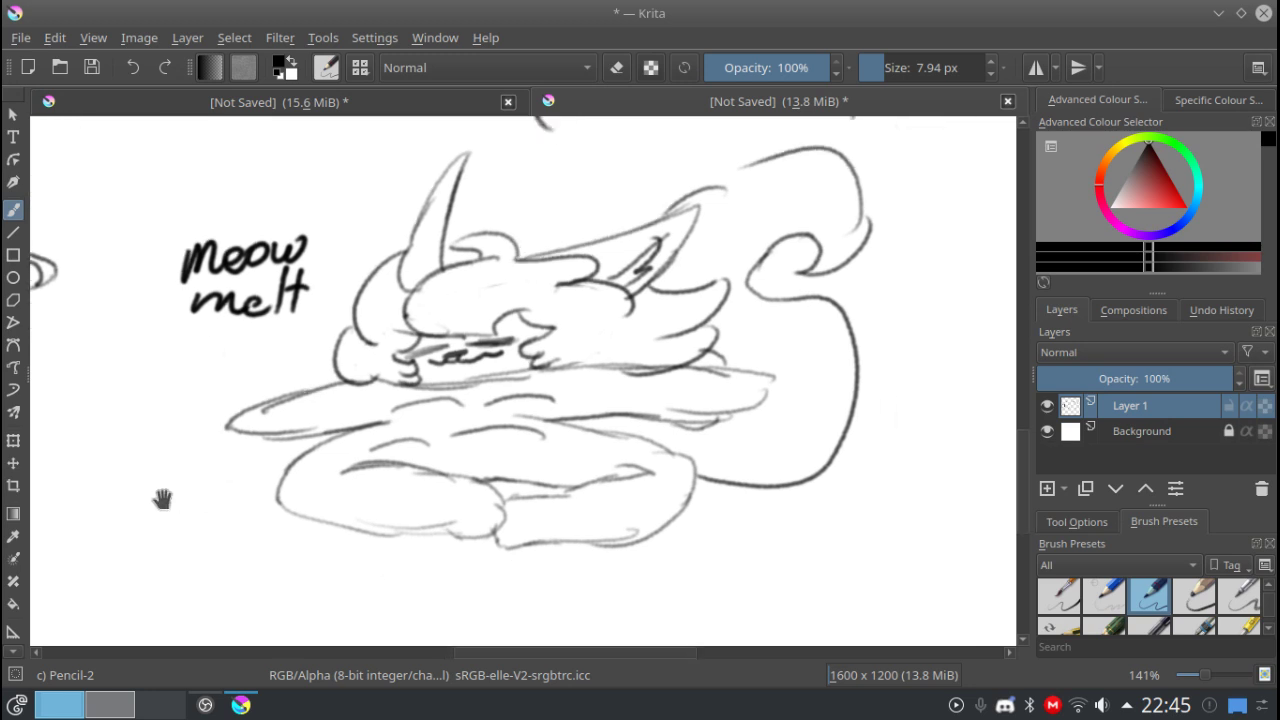
pyautogui.moveTo(114, 526); pyautogui.dragTo(264, 514)
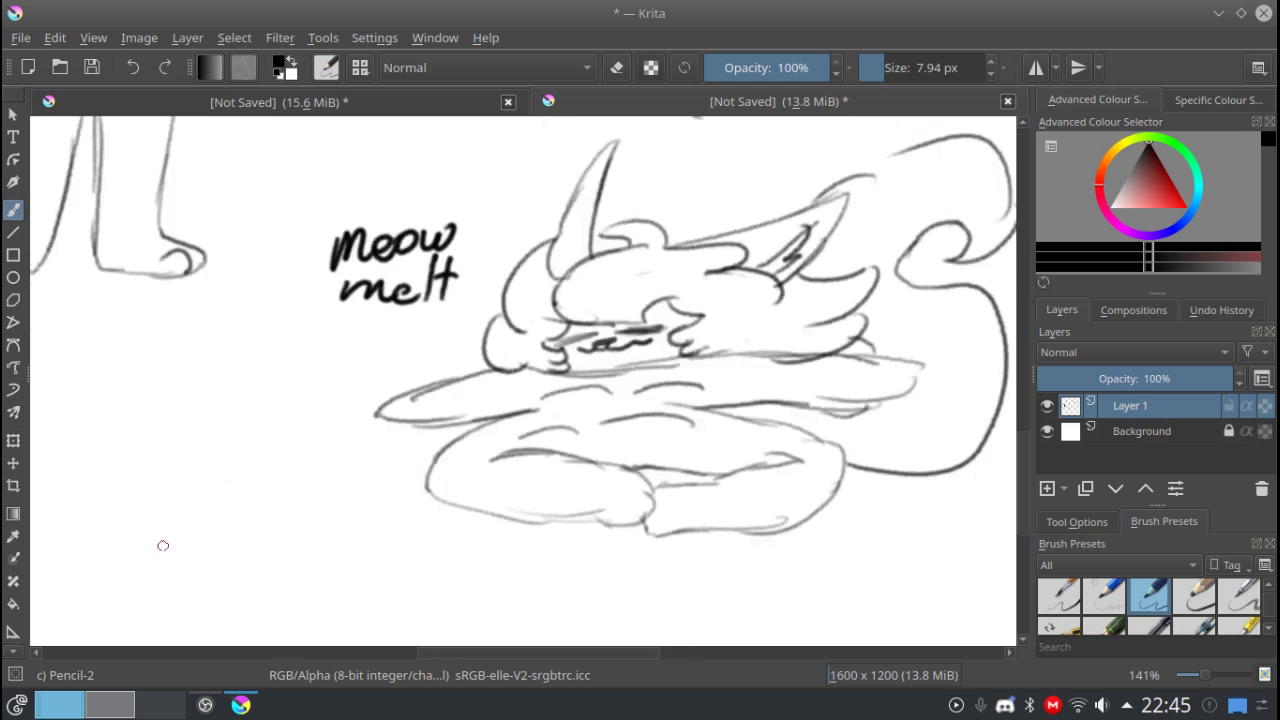
pyautogui.hotkey('ctrl', 'n')
pyautogui.press('Return')
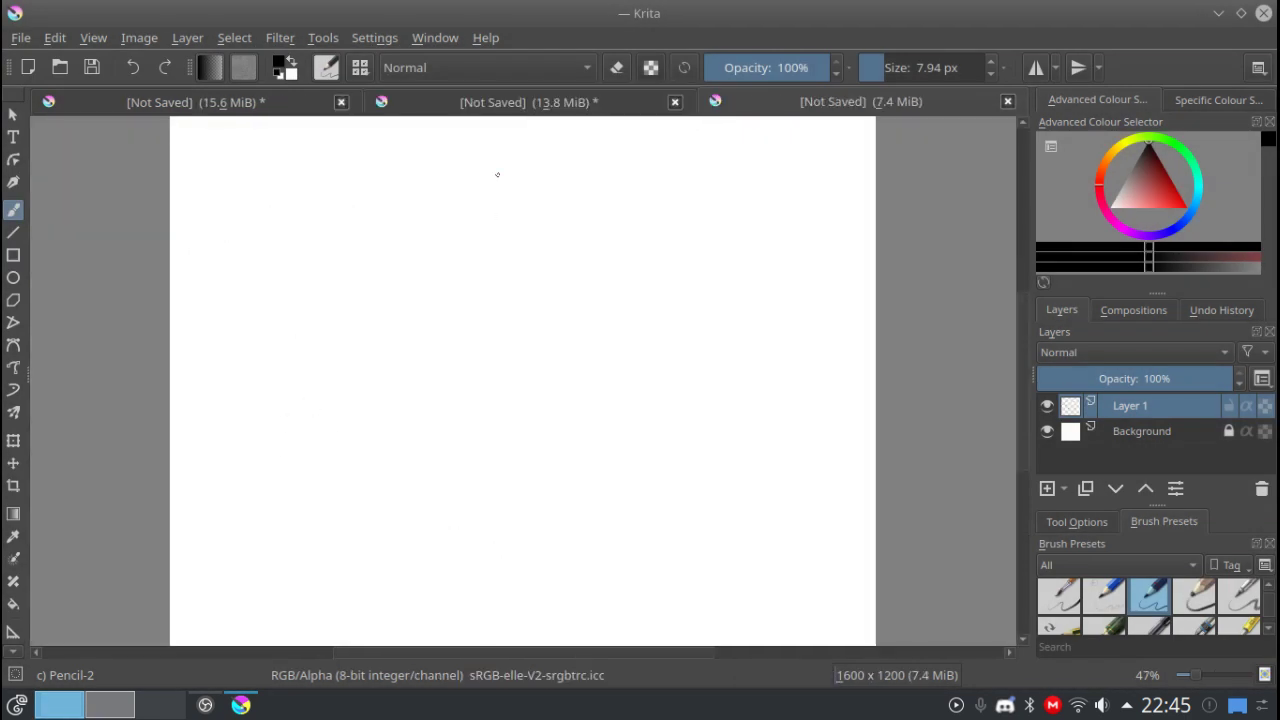
# Save the "meow melt" drawing as streamofsketch in the Drawings folder and close it.
pyautogui.click(490, 112)
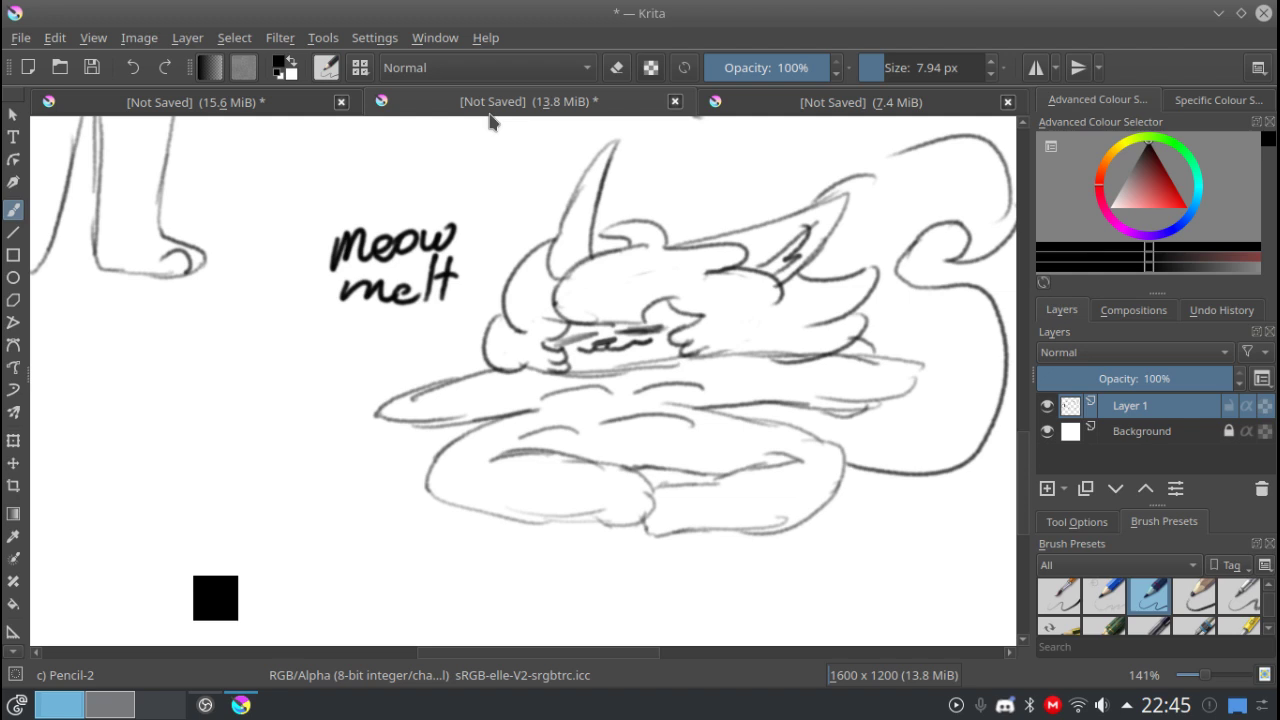
pyautogui.hotkey('ctrl', 's')
pyautogui.write('streamofsk')
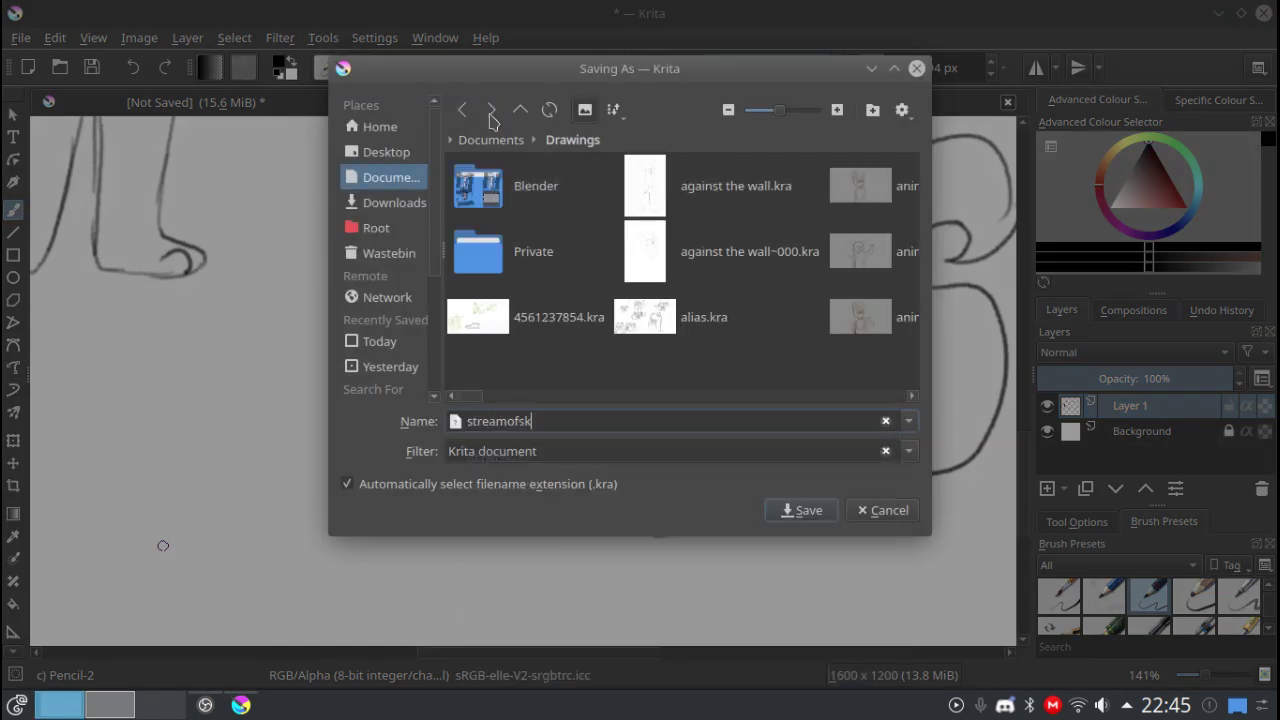
pyautogui.write('etch')
pyautogui.press('Return')
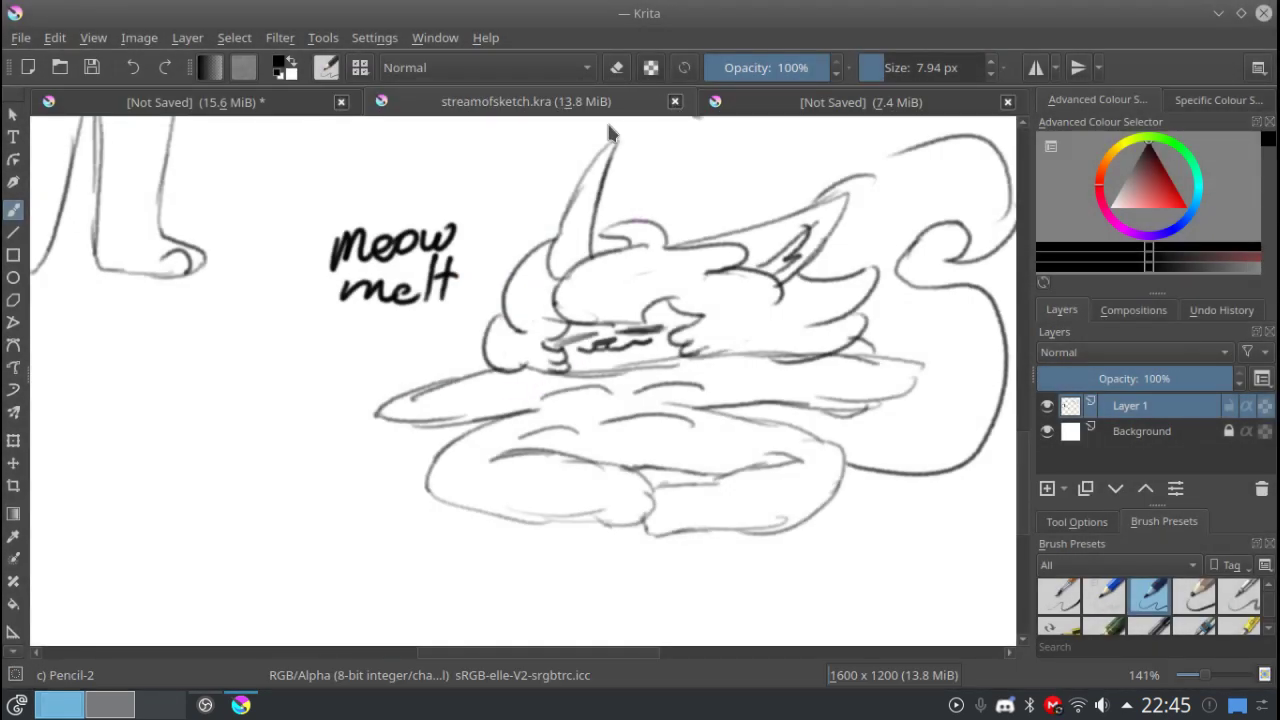
pyautogui.click(675, 101)
# Save the document with the snail sketch as thatsabunch in the Drawings folder and close it.
pyautogui.click(280, 106)
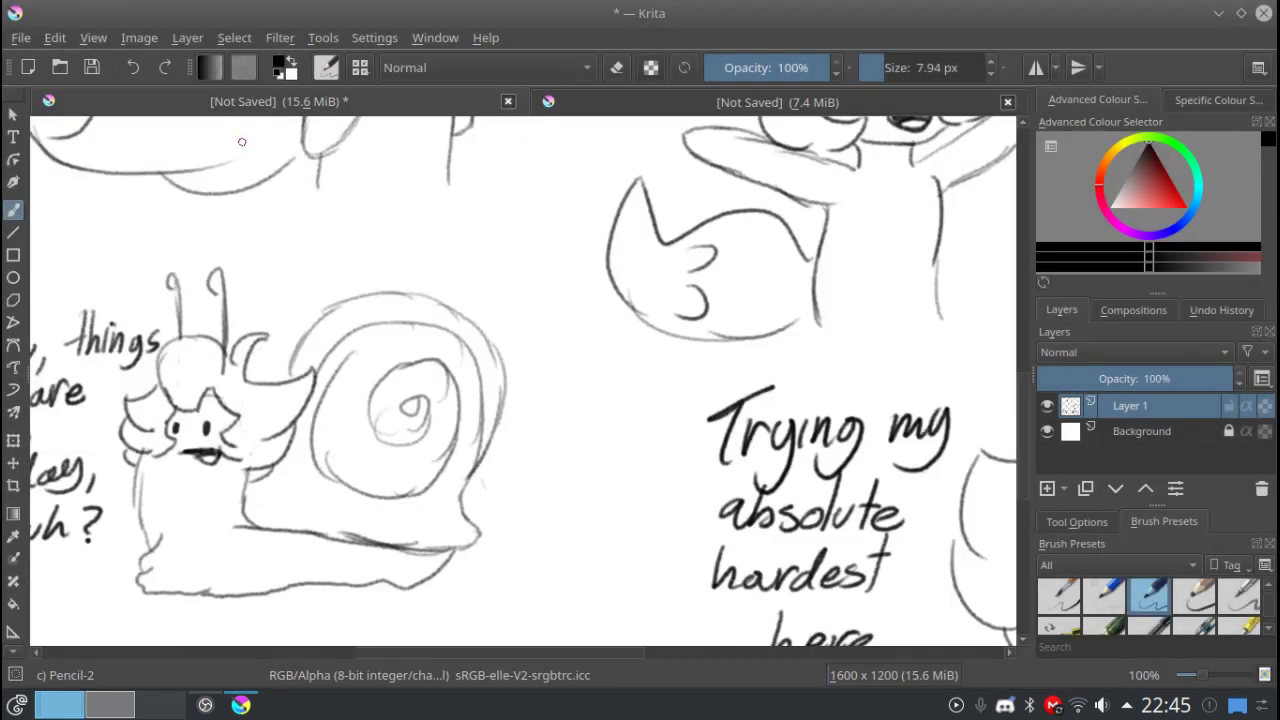
pyautogui.hotkey('ctrl', 's')
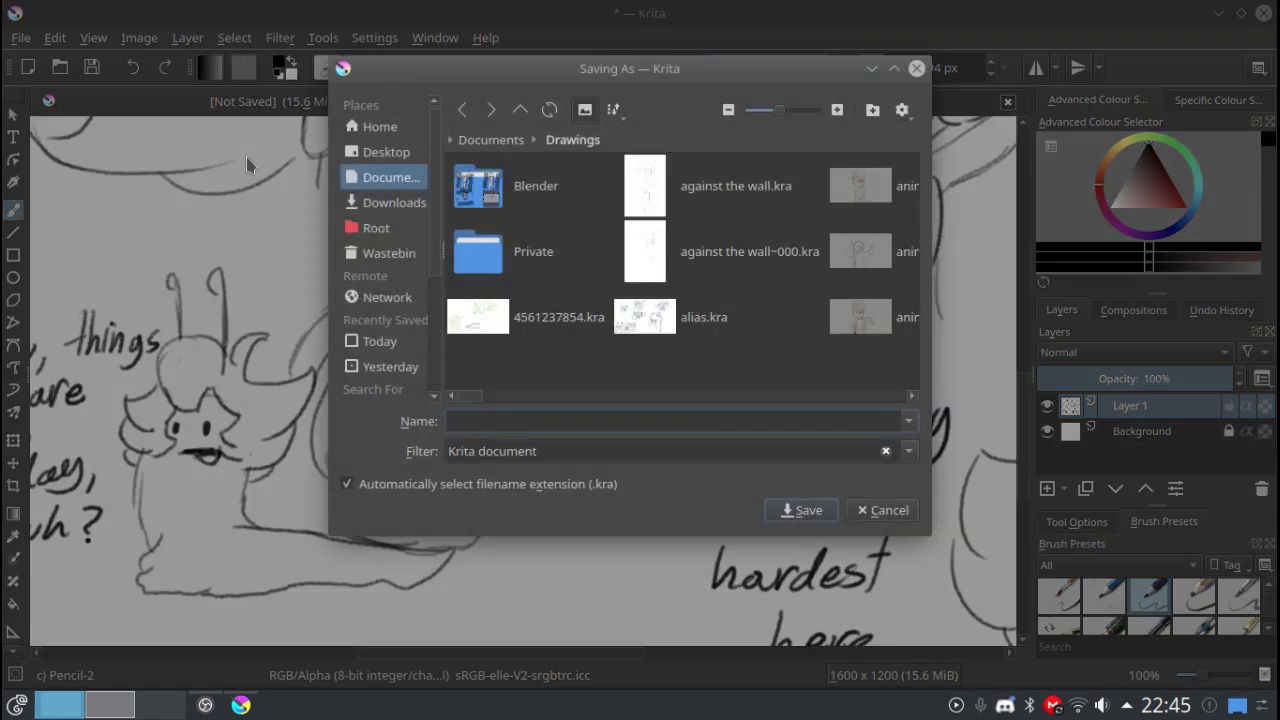
pyautogui.write('thatsabunch')
pyautogui.press('Return')
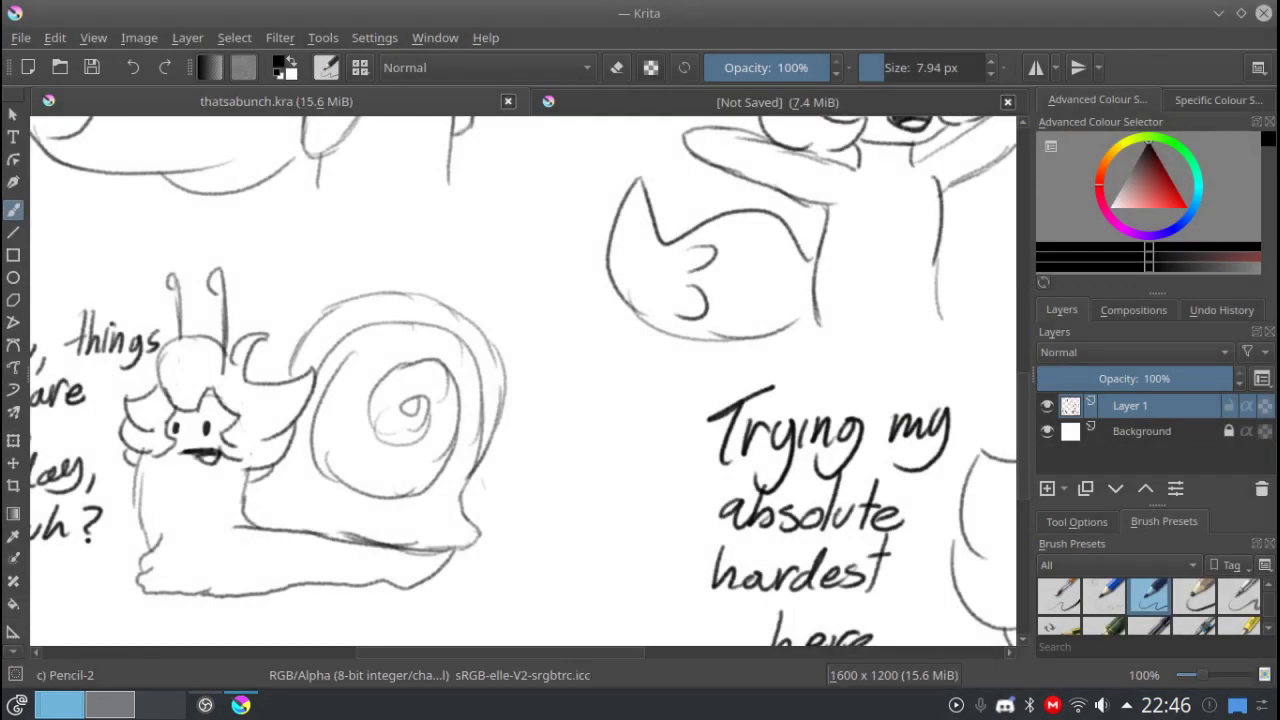
pyautogui.hotkey('ctrl', 'w')
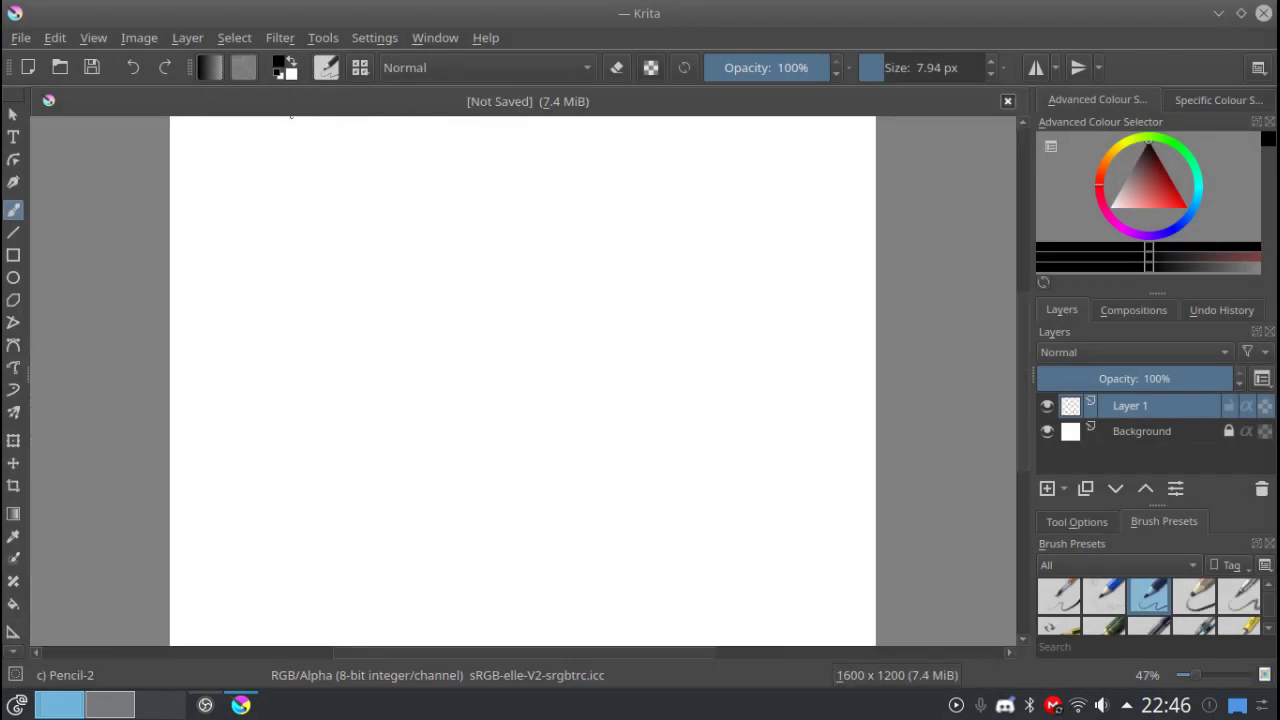
# Apply the Animation workspace and move the Animation and Layers dockers to the opposite side of the canvas, with Layers underneath.
pyautogui.click(1259, 67)
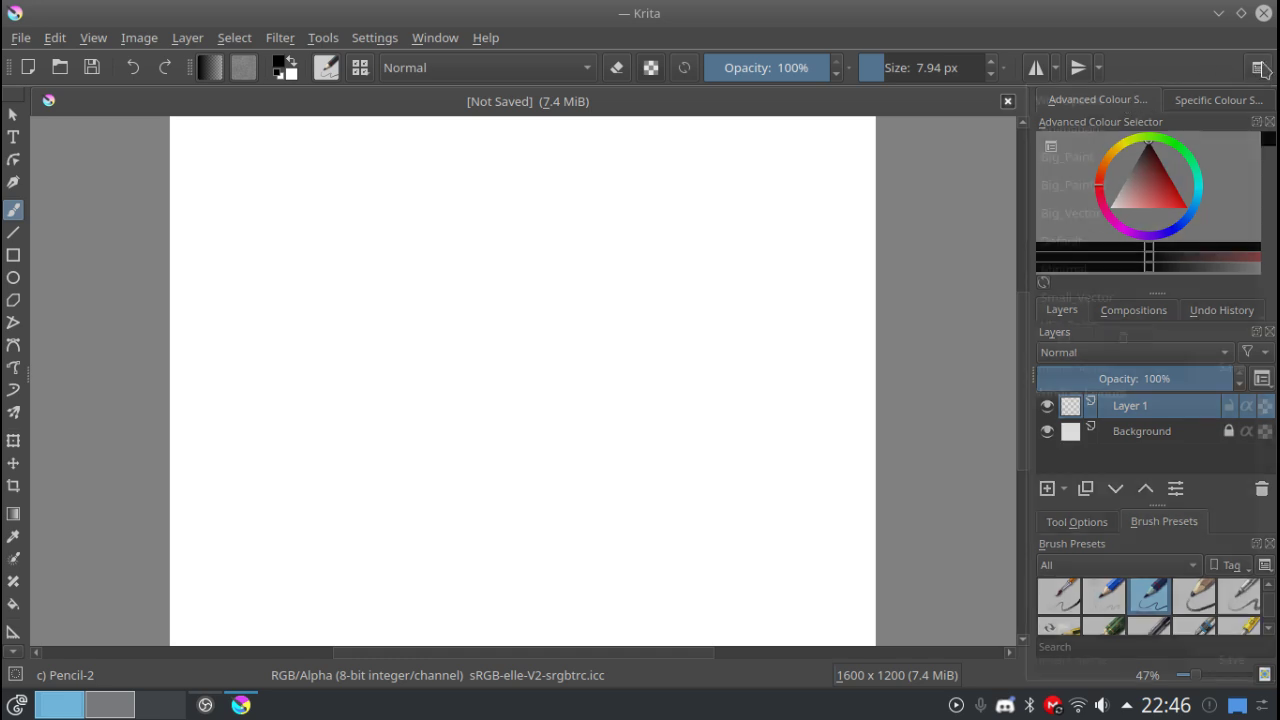
pyautogui.click(1066, 130)
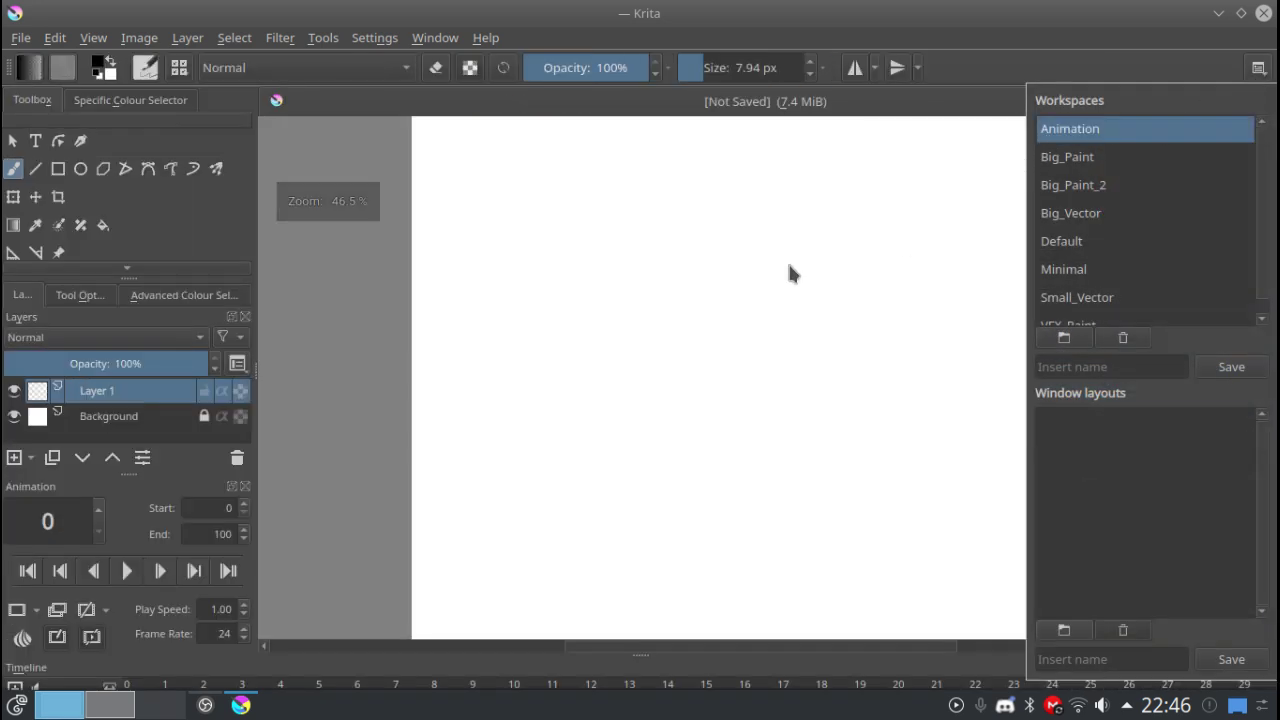
pyautogui.click(126, 484)
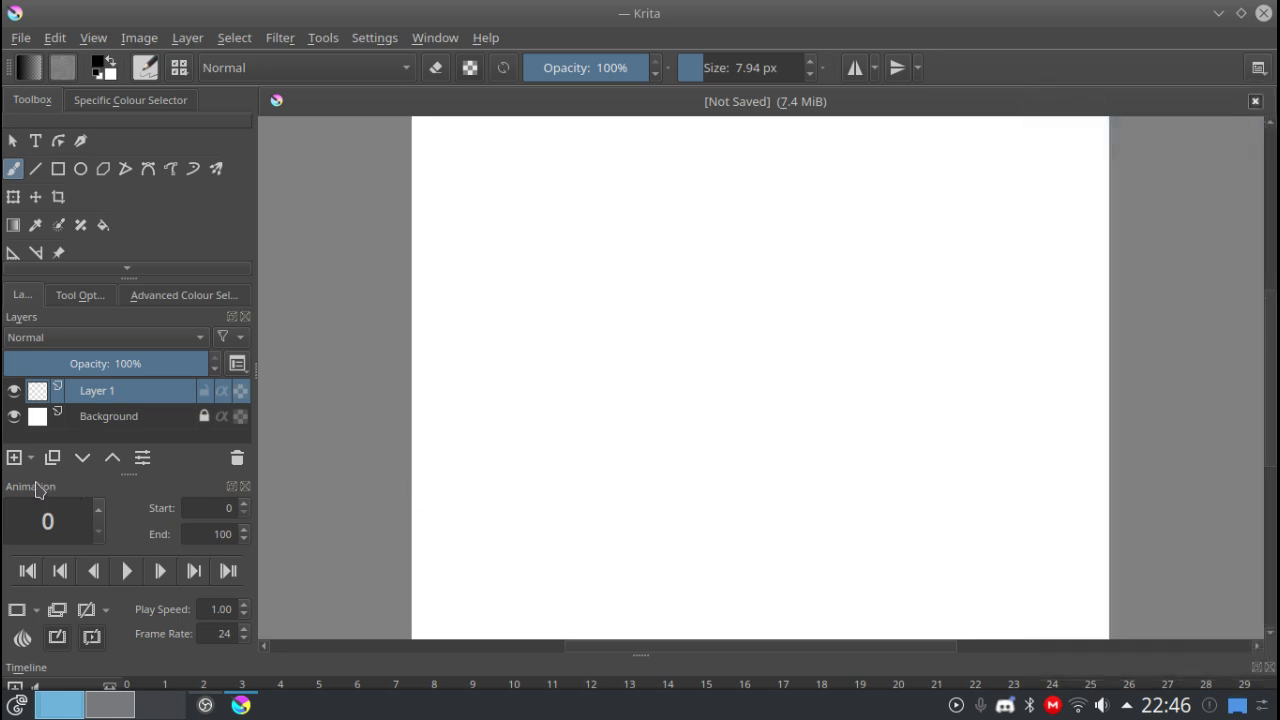
pyautogui.moveTo(38, 486); pyautogui.dragTo(1260, 258)
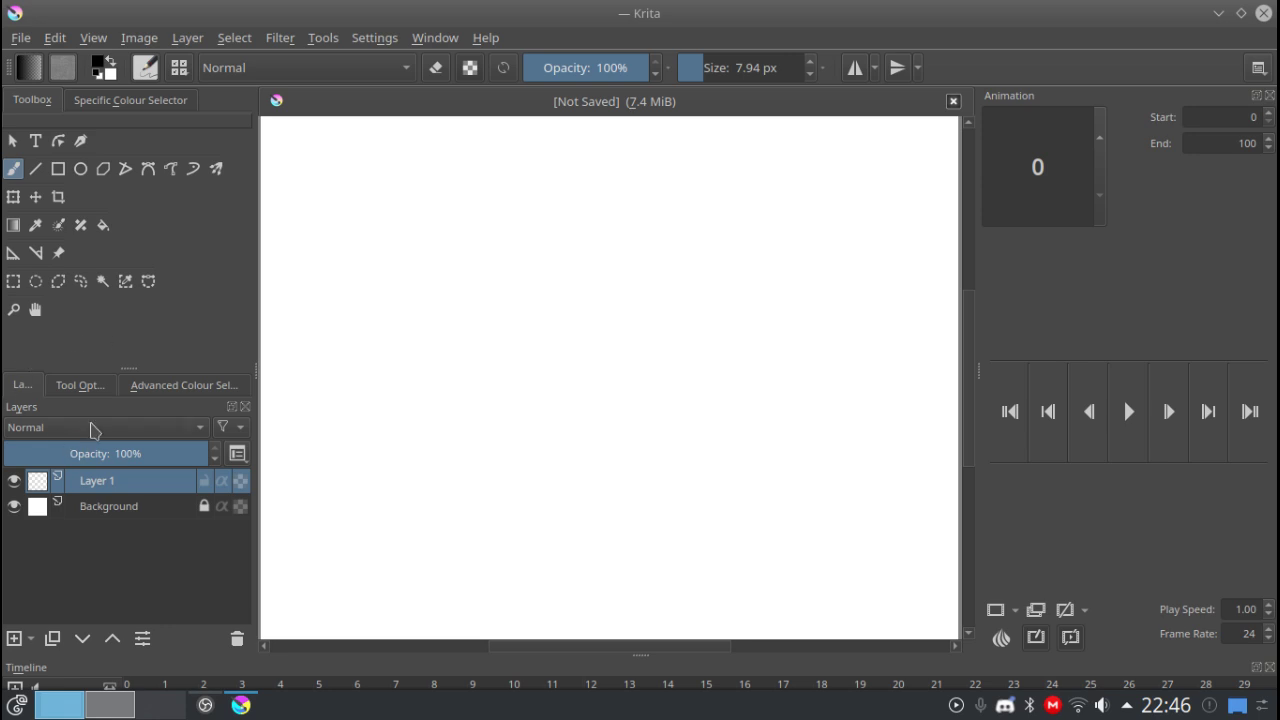
pyautogui.moveTo(72, 407); pyautogui.dragTo(1066, 597)
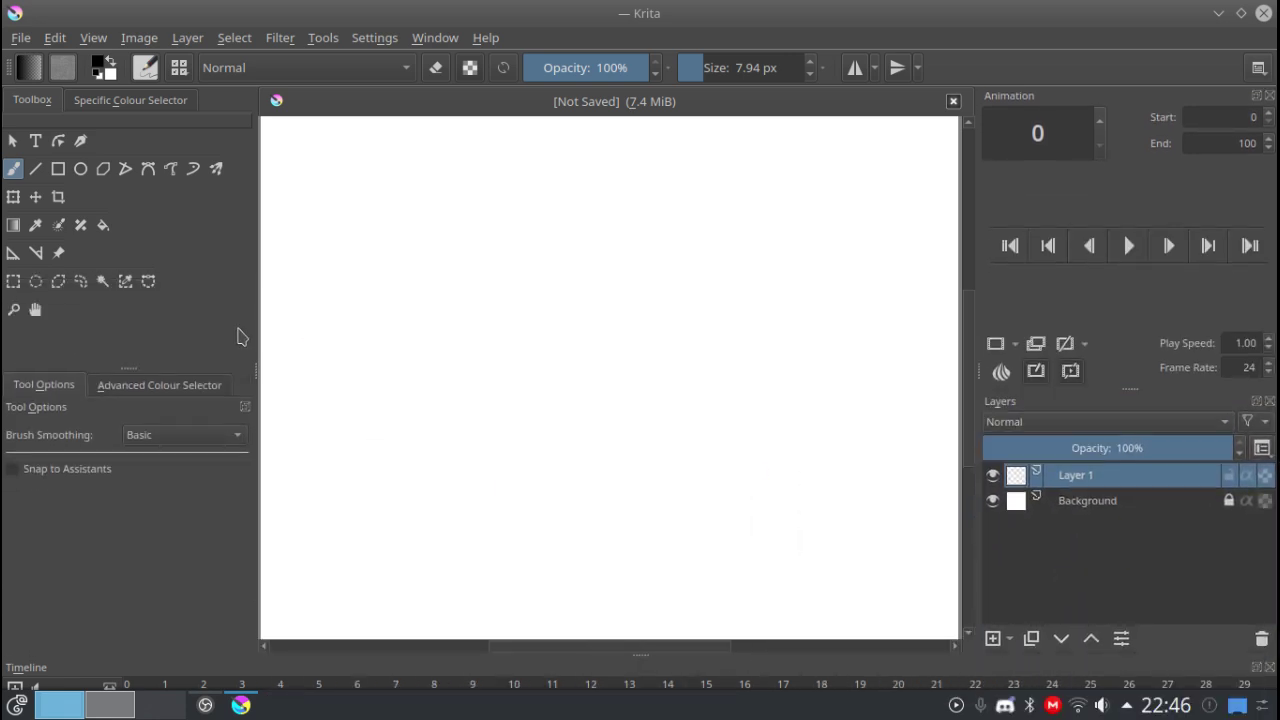
# Narrow the toolbox column and group the Advanced and Specific Colour Selectors together above the Animation docker.
pyautogui.moveTo(237, 357); pyautogui.dragTo(150, 362)
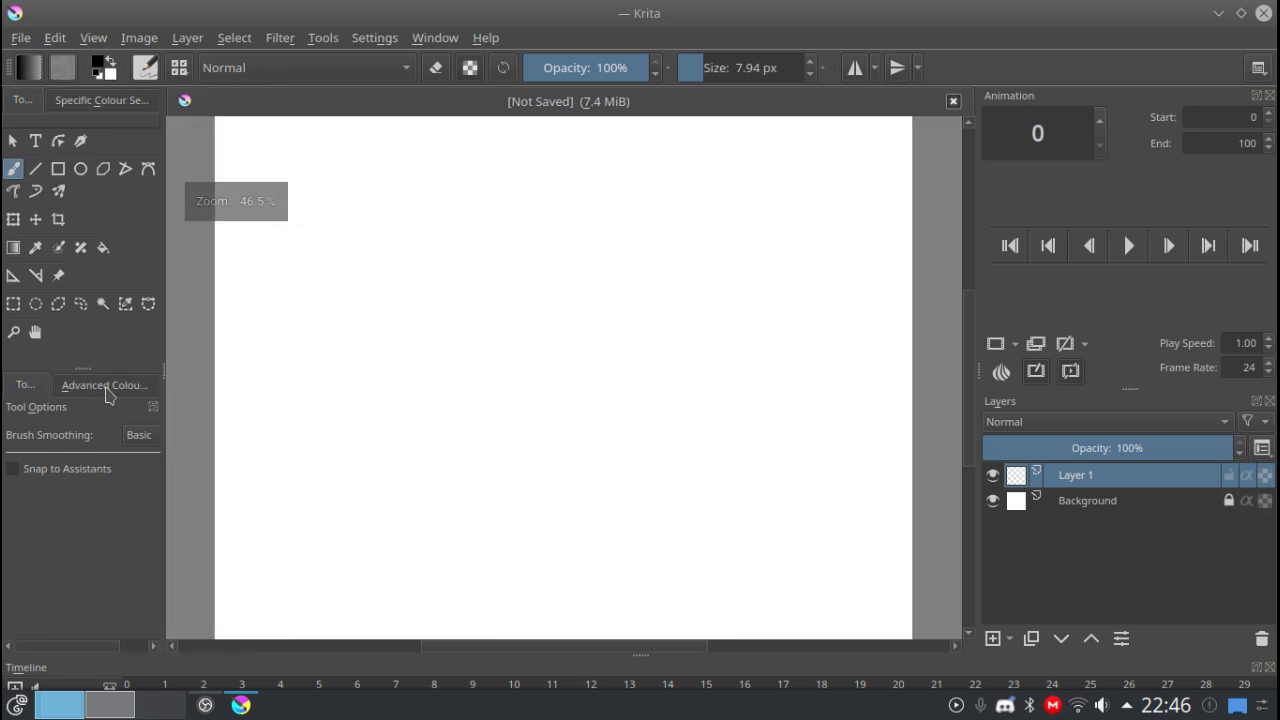
pyautogui.click(120, 384)
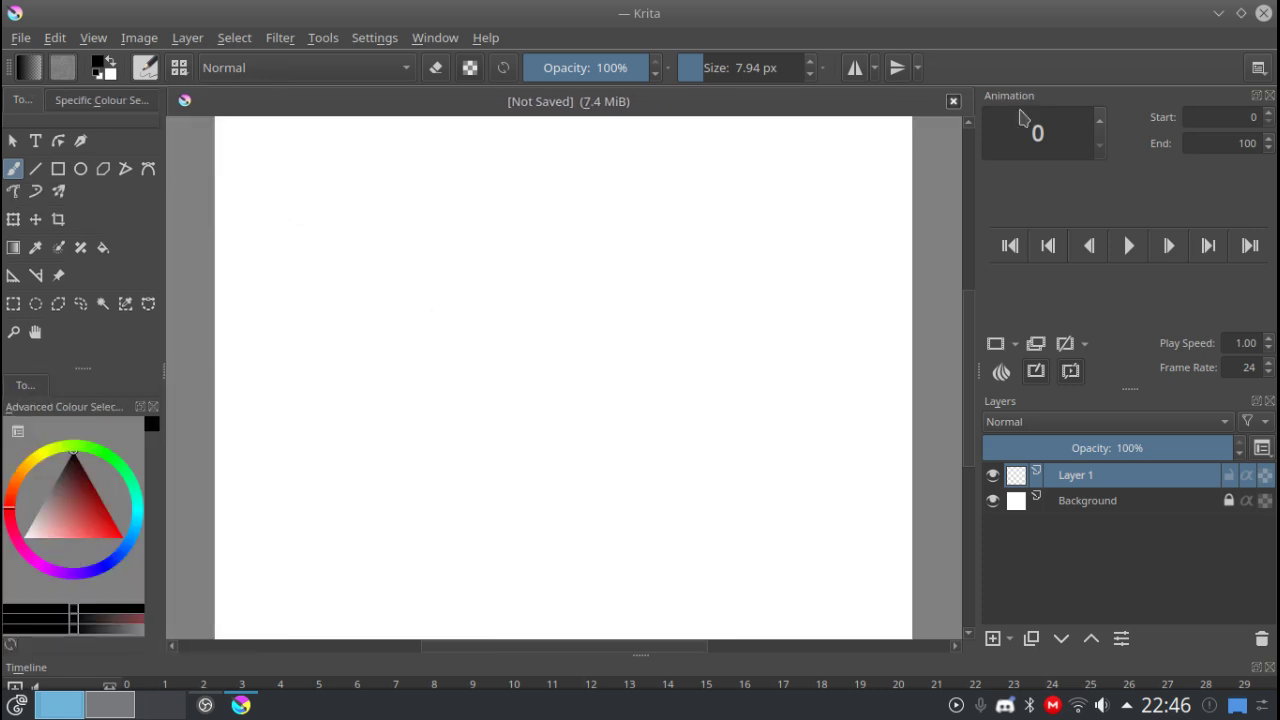
pyautogui.moveTo(120, 406); pyautogui.dragTo(1100, 110)
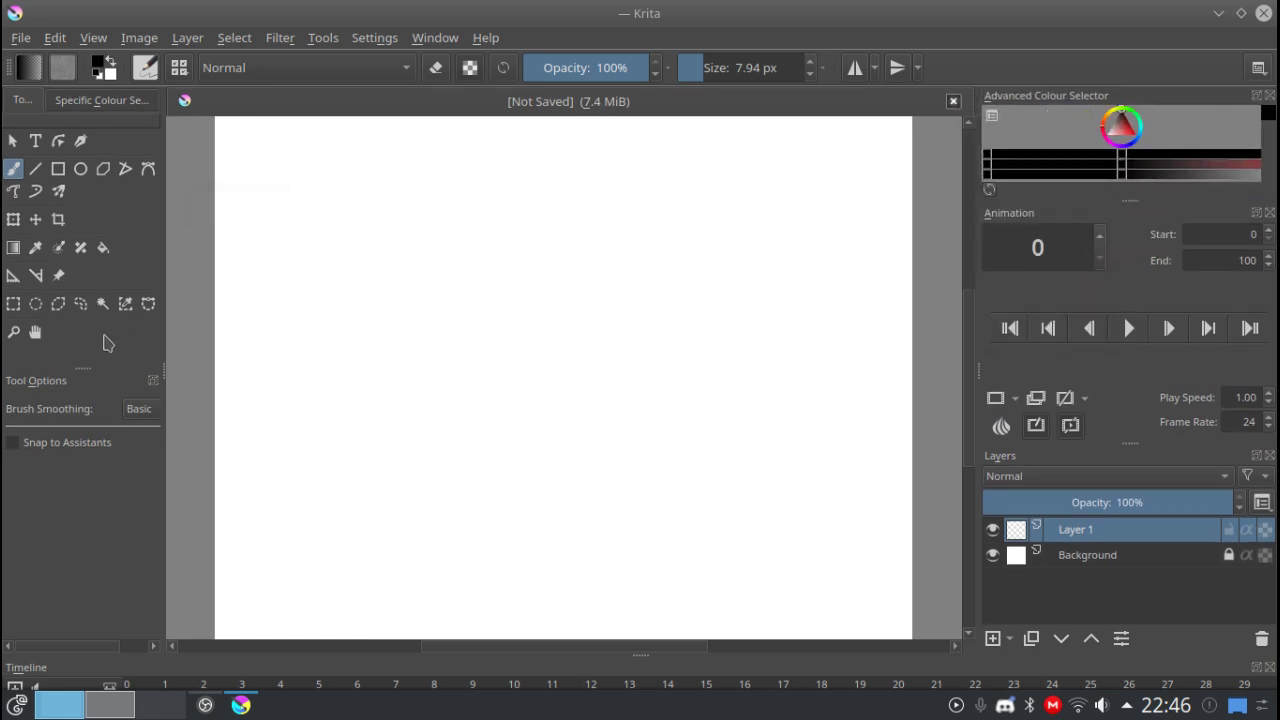
pyautogui.click(104, 106)
pyautogui.moveTo(71, 128); pyautogui.dragTo(1150, 150)
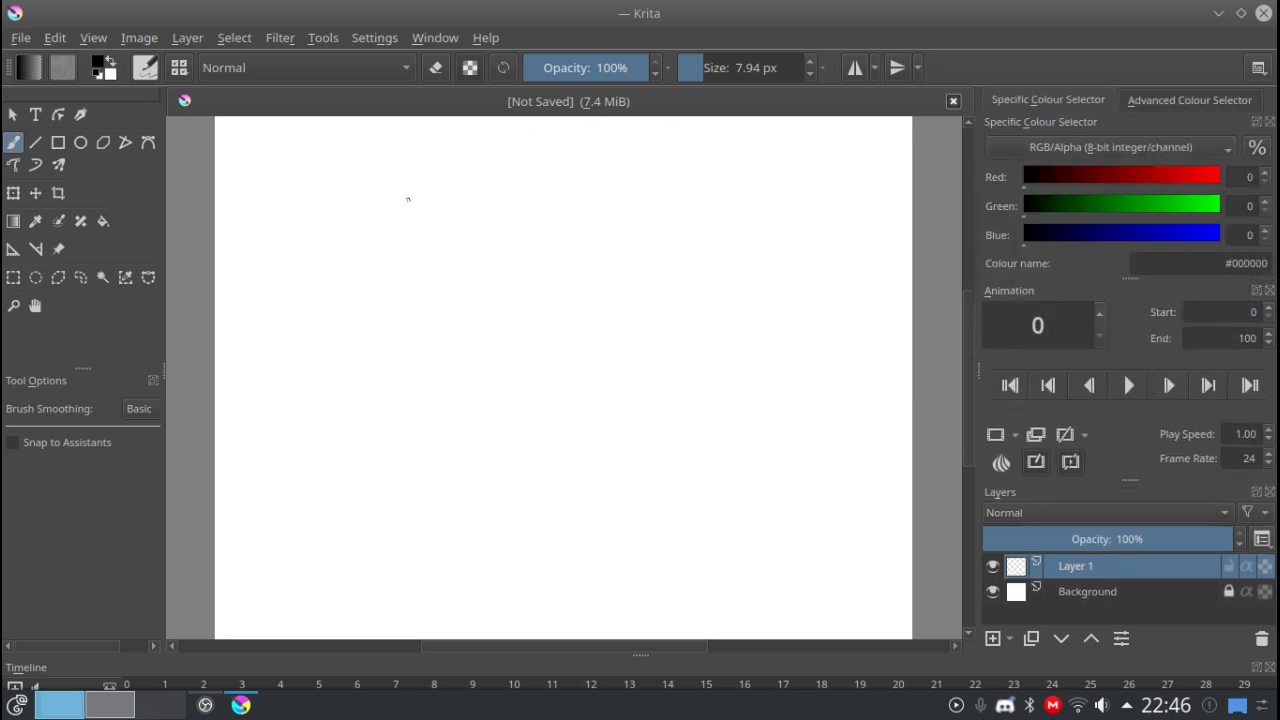
# Shrink the toolbox to two columns of tools and enlarge the Timeline docker to show the Layer 1 frame row.
pyautogui.moveTo(164, 331); pyautogui.dragTo(136, 350)
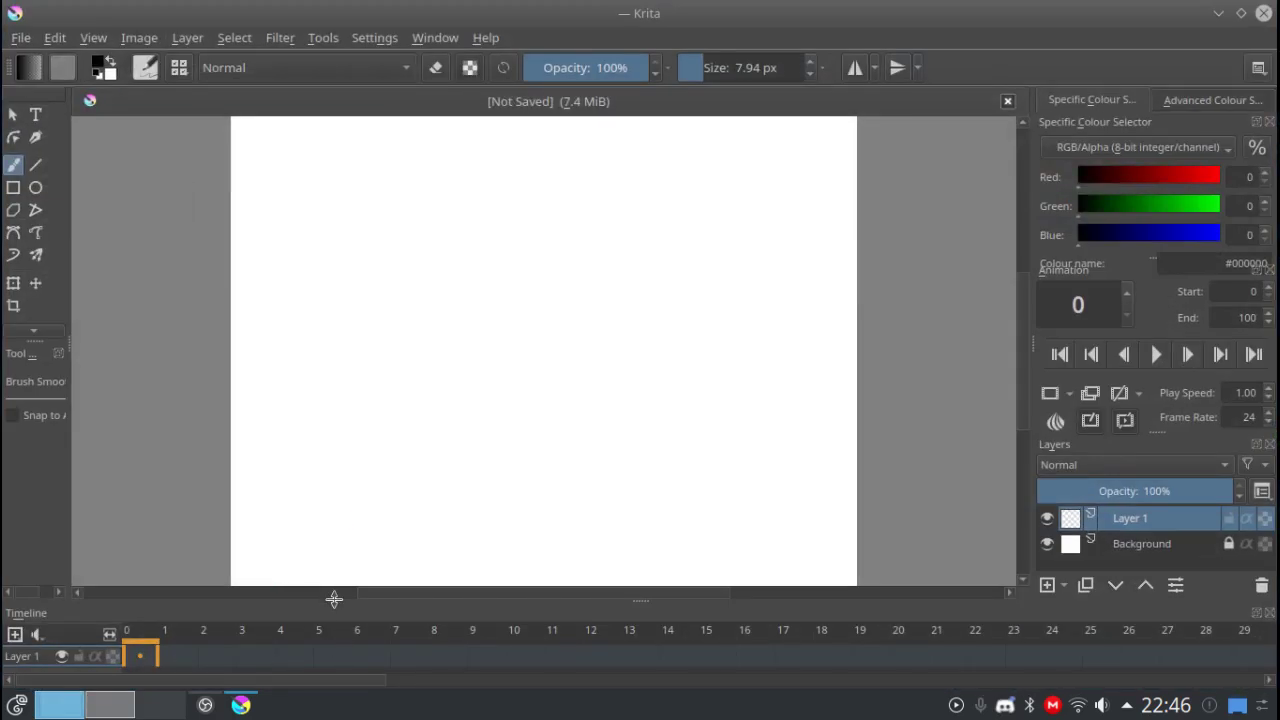
pyautogui.click(306, 621)
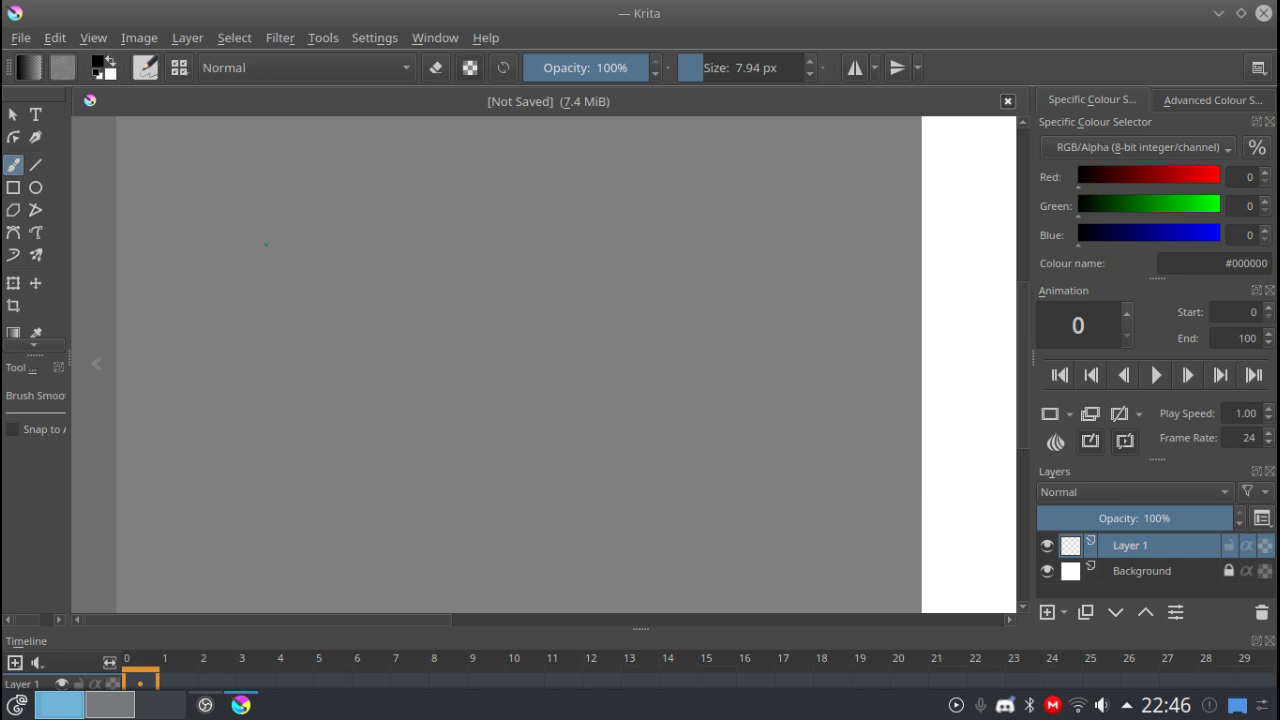
pyautogui.click(270, 313)
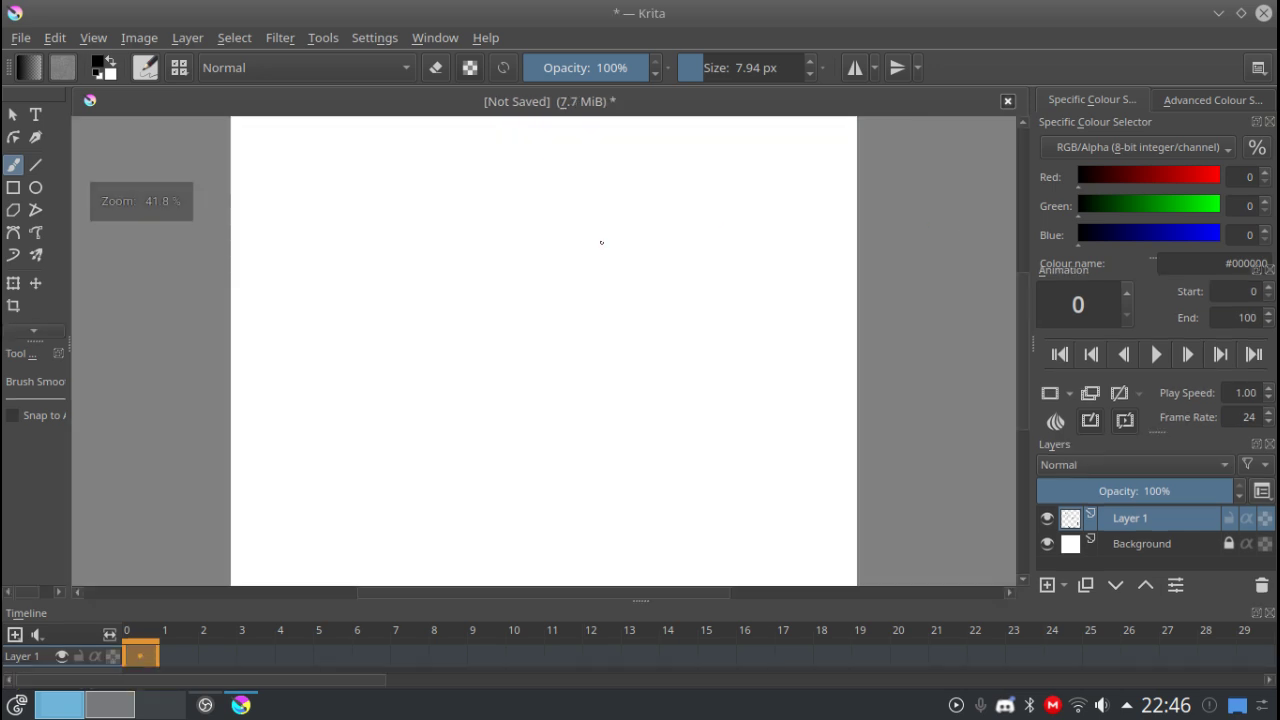
pyautogui.moveTo(506, 260)
pyautogui.mouseDown()
pyautogui.moveTo(451, 303)
pyautogui.moveTo(443, 172)
pyautogui.moveTo(500, 378)
pyautogui.moveTo(506, 288)
pyautogui.moveTo(600, 286)
pyautogui.moveTo(357, 354)
pyautogui.moveTo(282, 272)
pyautogui.mouseUp()
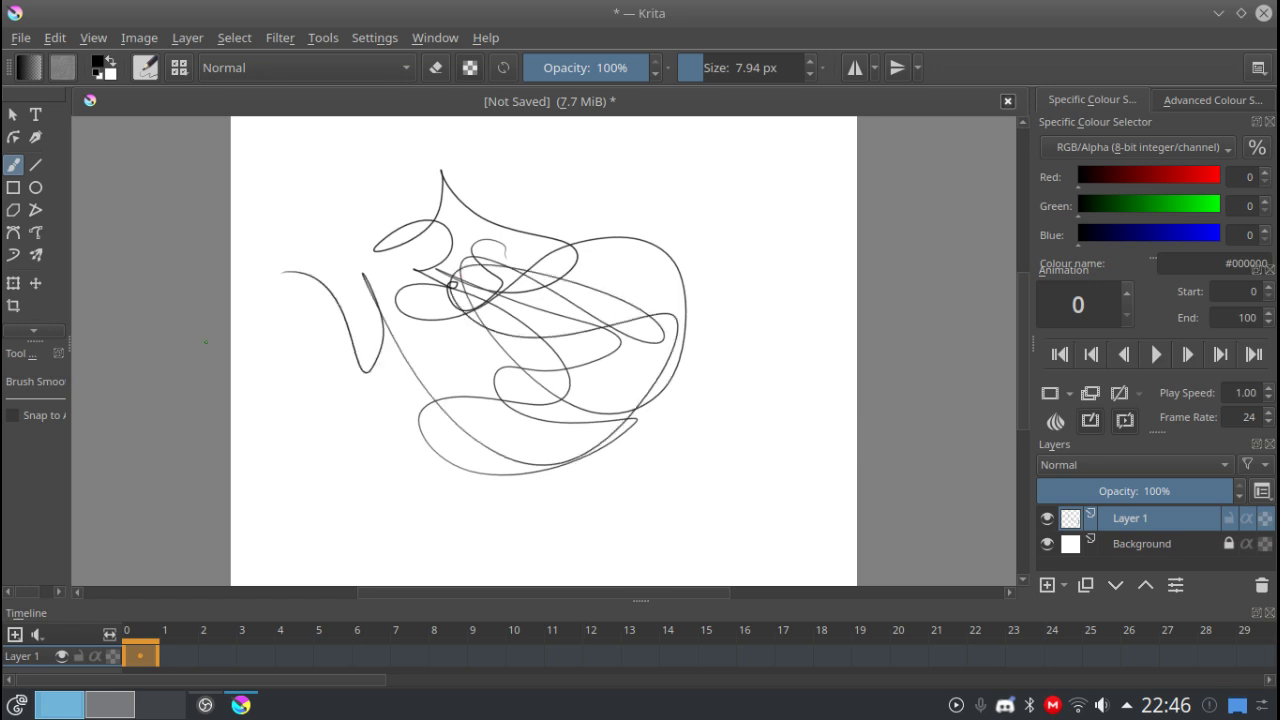
pyautogui.press('Delete')
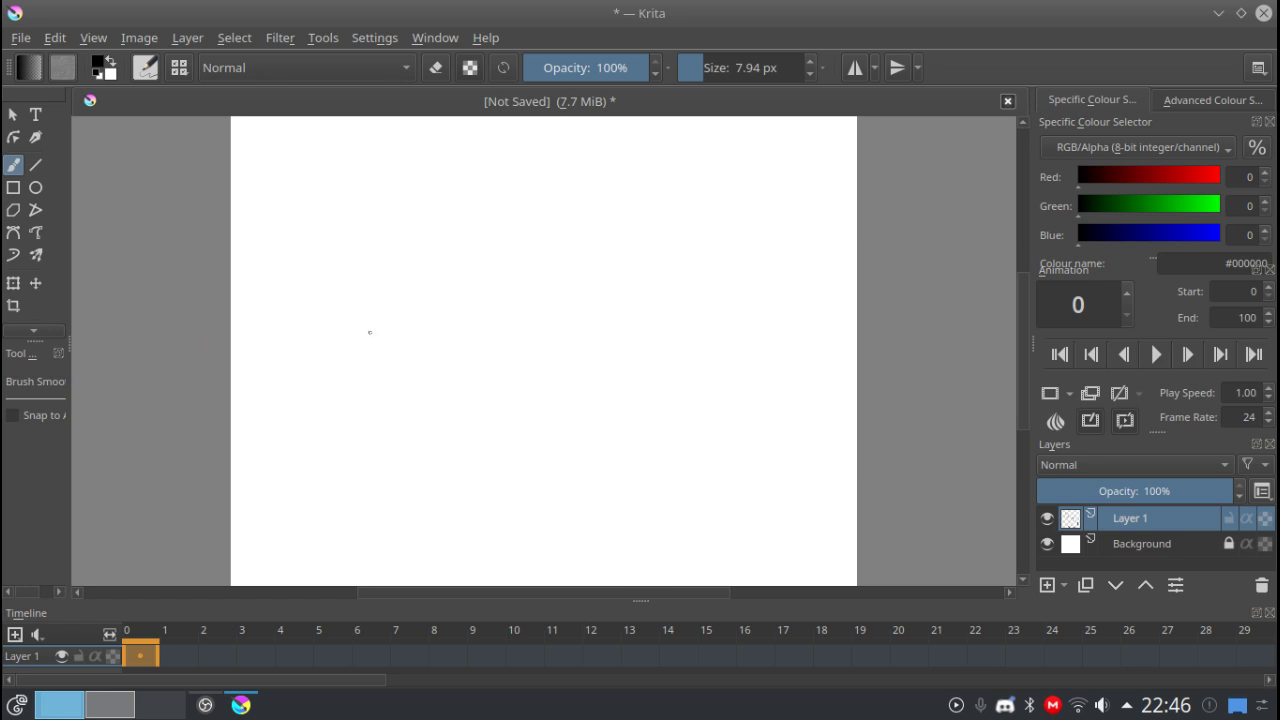
pyautogui.hotkey('ctrl', '+')
pyautogui.hotkey('ctrl', '+')
pyautogui.moveTo(346, 334)
pyautogui.mouseDown()
pyautogui.moveTo(344, 407)
pyautogui.moveTo(363, 331)
pyautogui.mouseUp()
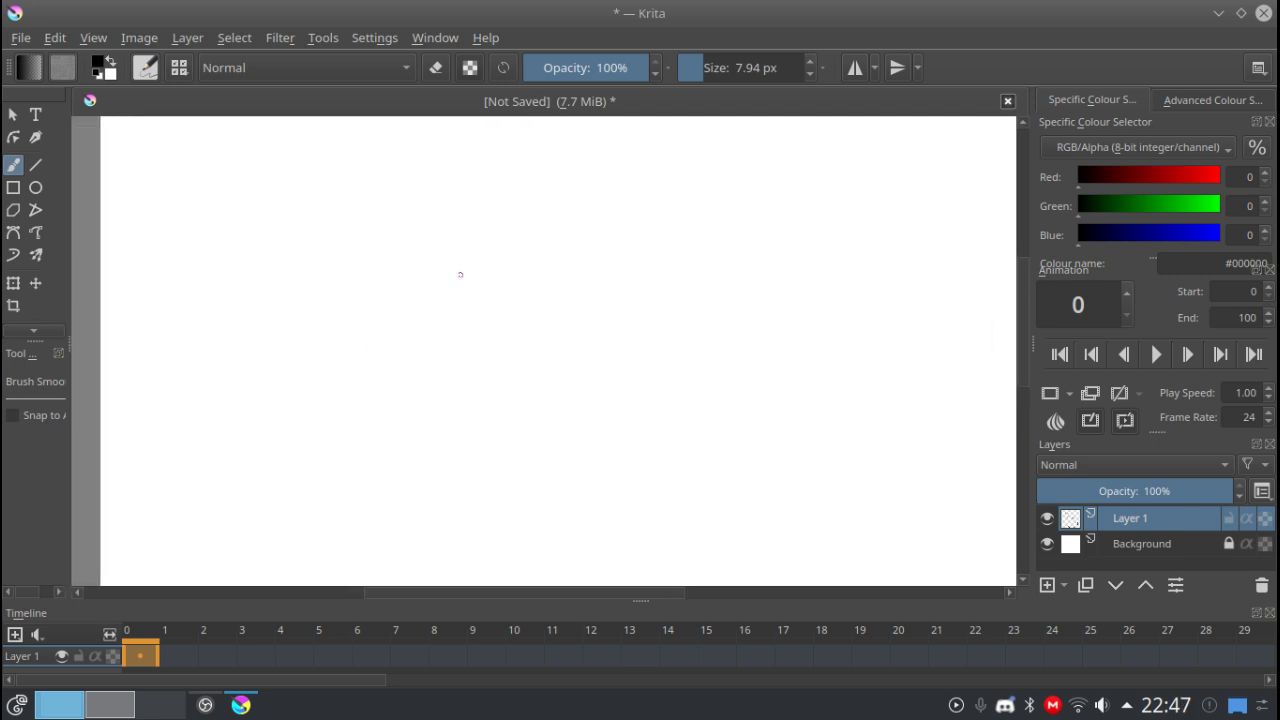
pyautogui.scroll(-1, 433, 364)
pyautogui.moveTo(502, 348); pyautogui.dragTo(496, 309)
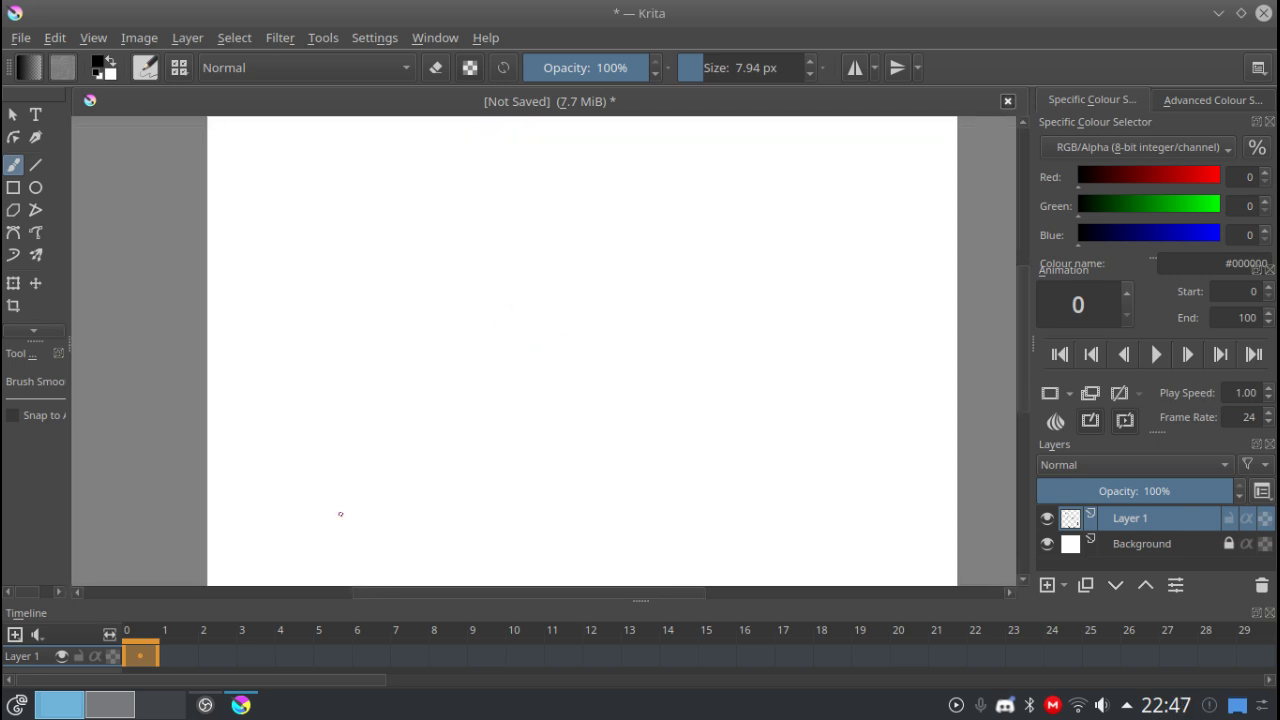
# Create a blank frame at frame 0 of Layer 1 and sketch a rounded head outline in the middle of the canvas.
pyautogui.rightClick(146, 655)
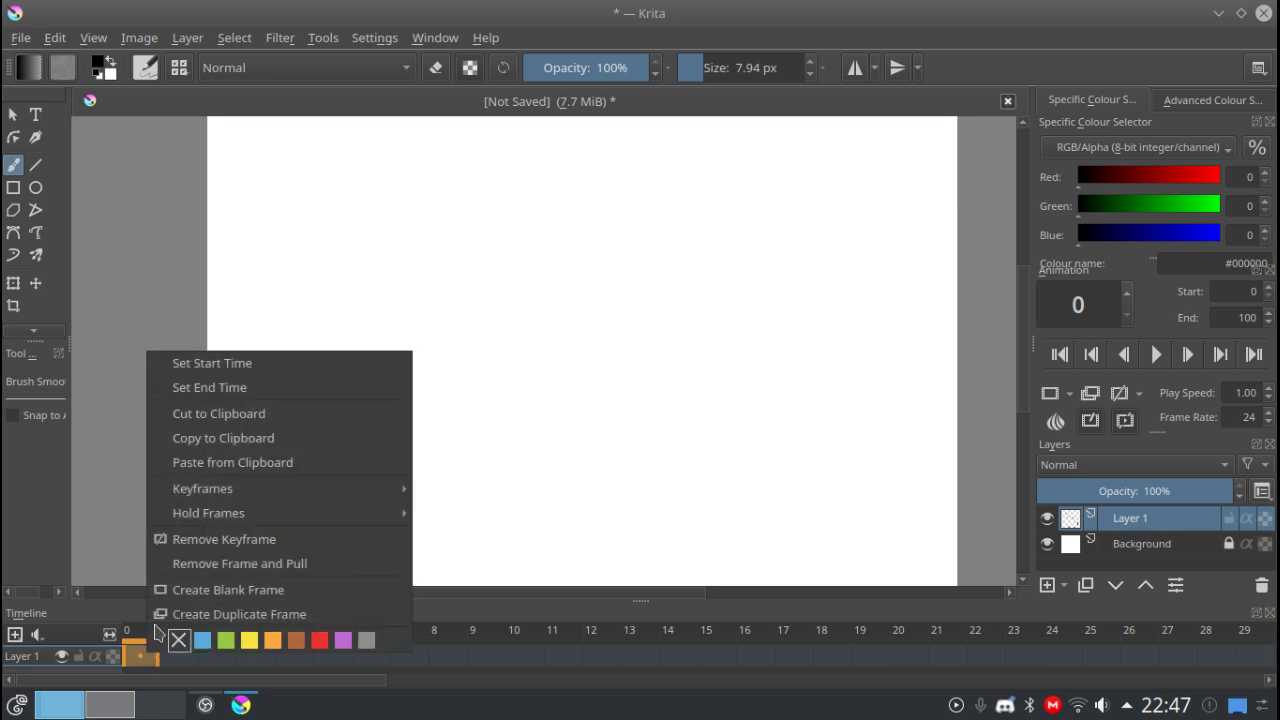
pyautogui.click(166, 590)
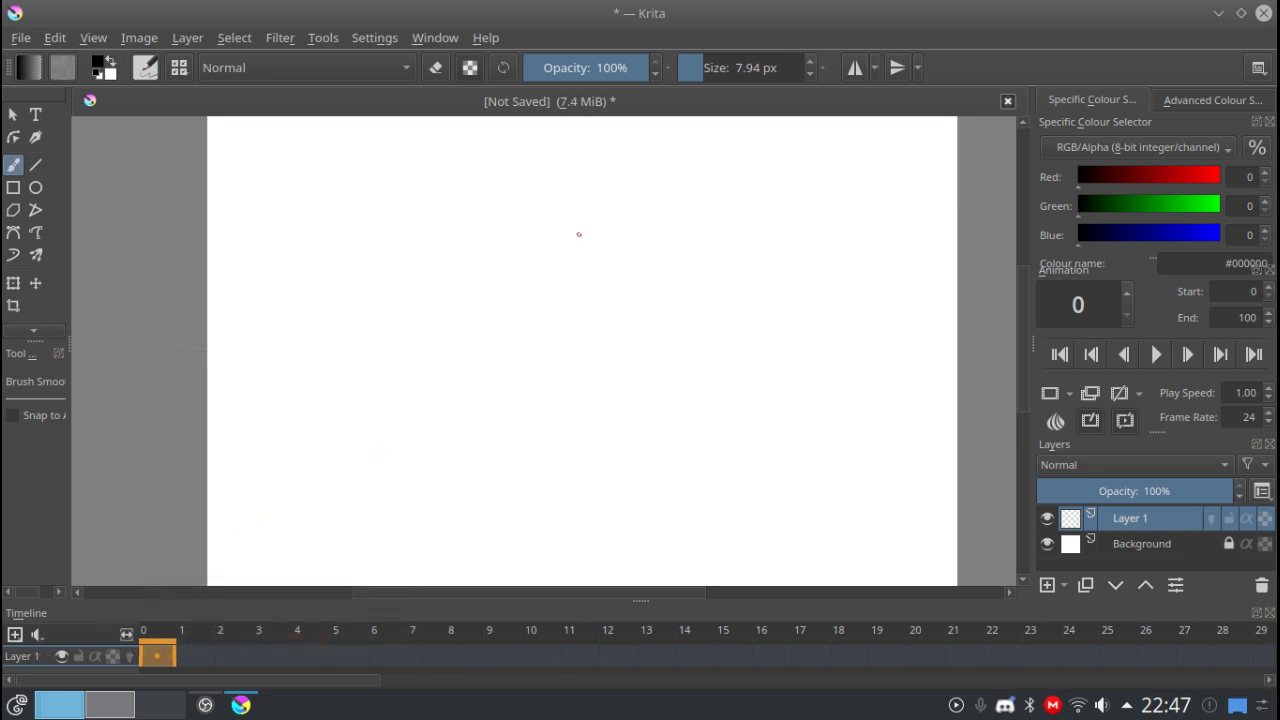
pyautogui.moveTo(551, 240)
pyautogui.mouseDown()
pyautogui.moveTo(492, 291)
pyautogui.moveTo(516, 261)
pyautogui.moveTo(492, 338)
pyautogui.moveTo(483, 321)
pyautogui.moveTo(494, 352)
pyautogui.moveTo(545, 374)
pyautogui.moveTo(496, 361)
pyautogui.moveTo(566, 376)
pyautogui.moveTo(543, 375)
pyautogui.moveTo(616, 354)
pyautogui.moveTo(599, 371)
pyautogui.moveTo(628, 278)
pyautogui.moveTo(621, 323)
pyautogui.moveTo(598, 236)
pyautogui.moveTo(618, 291)
pyautogui.moveTo(560, 256)
pyautogui.moveTo(568, 238)
pyautogui.moveTo(606, 243)
pyautogui.mouseUp()
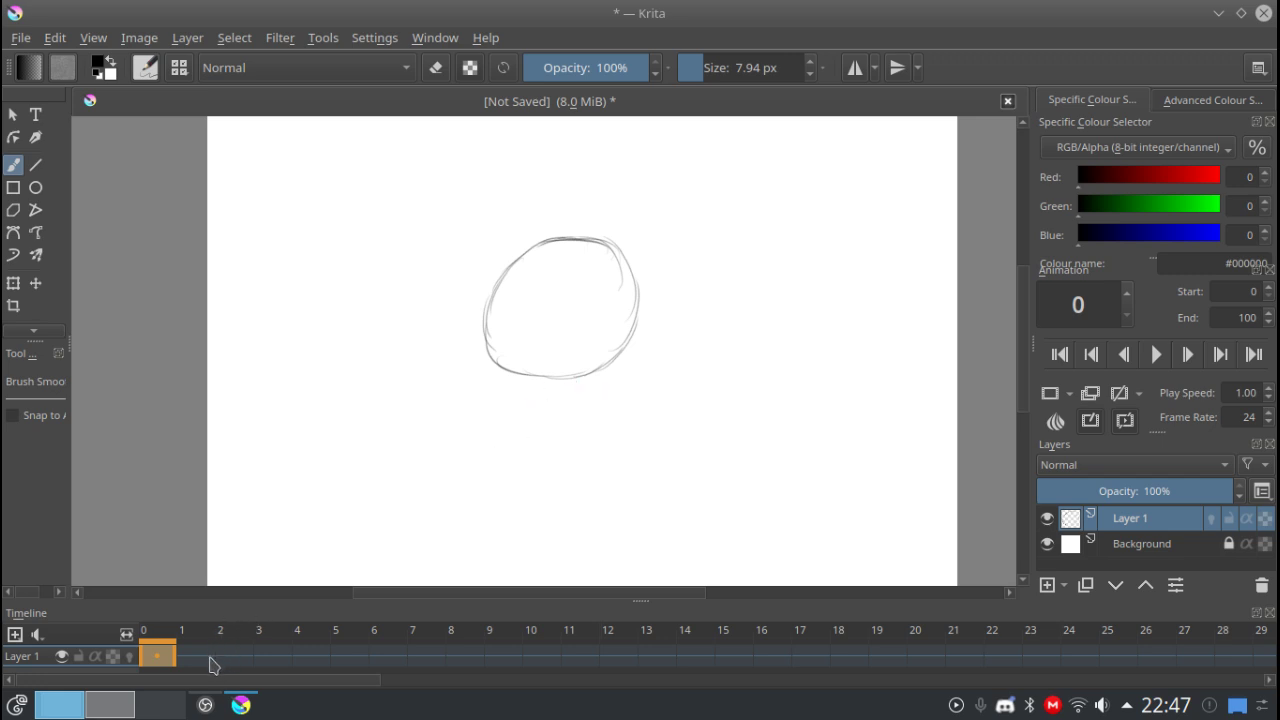
# Add a blank frame at frame 3 of Layer 1.
pyautogui.moveTo(263, 661); pyautogui.dragTo(263, 658)
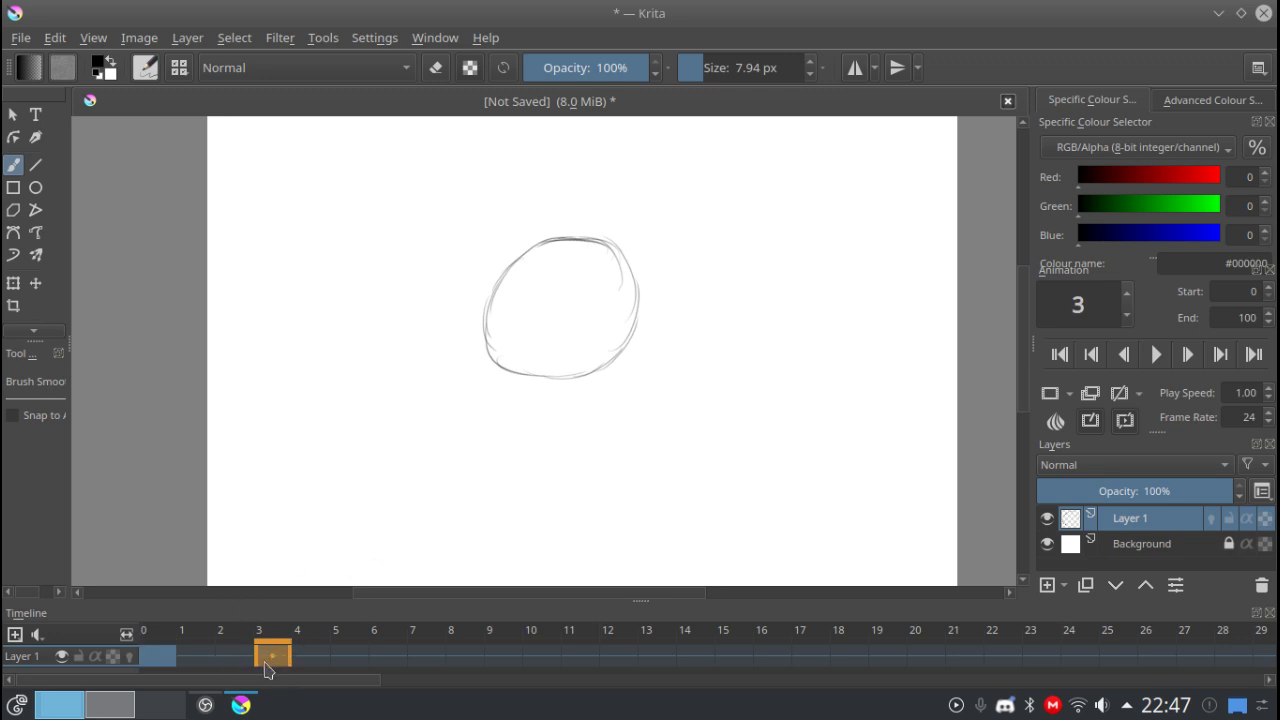
pyautogui.rightClick(262, 656)
pyautogui.click(288, 611)
pyautogui.rightClick(271, 648)
pyautogui.click(300, 591)
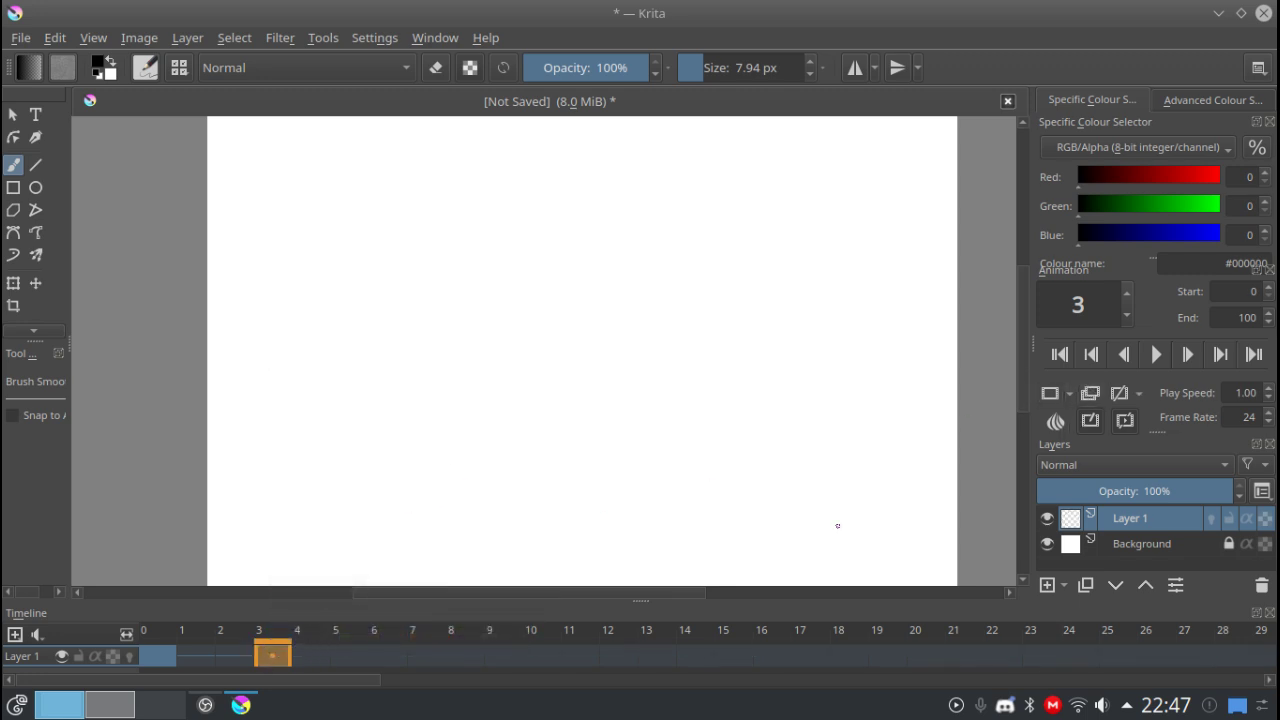
# Turn on onion skins for Layer 1 and sketch a slightly narrower head outline at frame 3 over the first one.
pyautogui.click(129, 656)
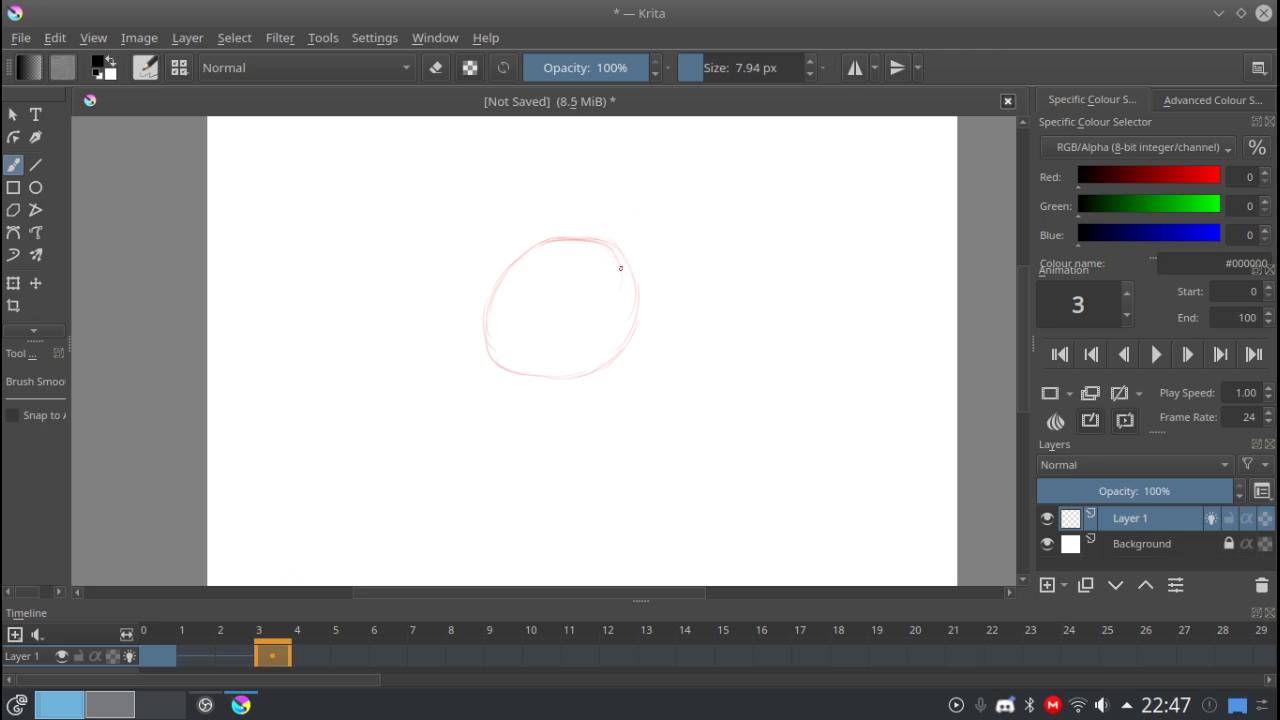
pyautogui.moveTo(589, 240)
pyautogui.mouseDown()
pyautogui.moveTo(547, 250)
pyautogui.moveTo(495, 320)
pyautogui.mouseUp()
pyautogui.moveTo(516, 272)
pyautogui.mouseDown()
pyautogui.moveTo(509, 359)
pyautogui.moveTo(493, 341)
pyautogui.moveTo(530, 371)
pyautogui.moveTo(511, 361)
pyautogui.moveTo(567, 372)
pyautogui.moveTo(528, 371)
pyautogui.moveTo(617, 364)
pyautogui.moveTo(601, 369)
pyautogui.moveTo(636, 308)
pyautogui.mouseUp()
pyautogui.moveTo(614, 360); pyautogui.dragTo(625, 250)
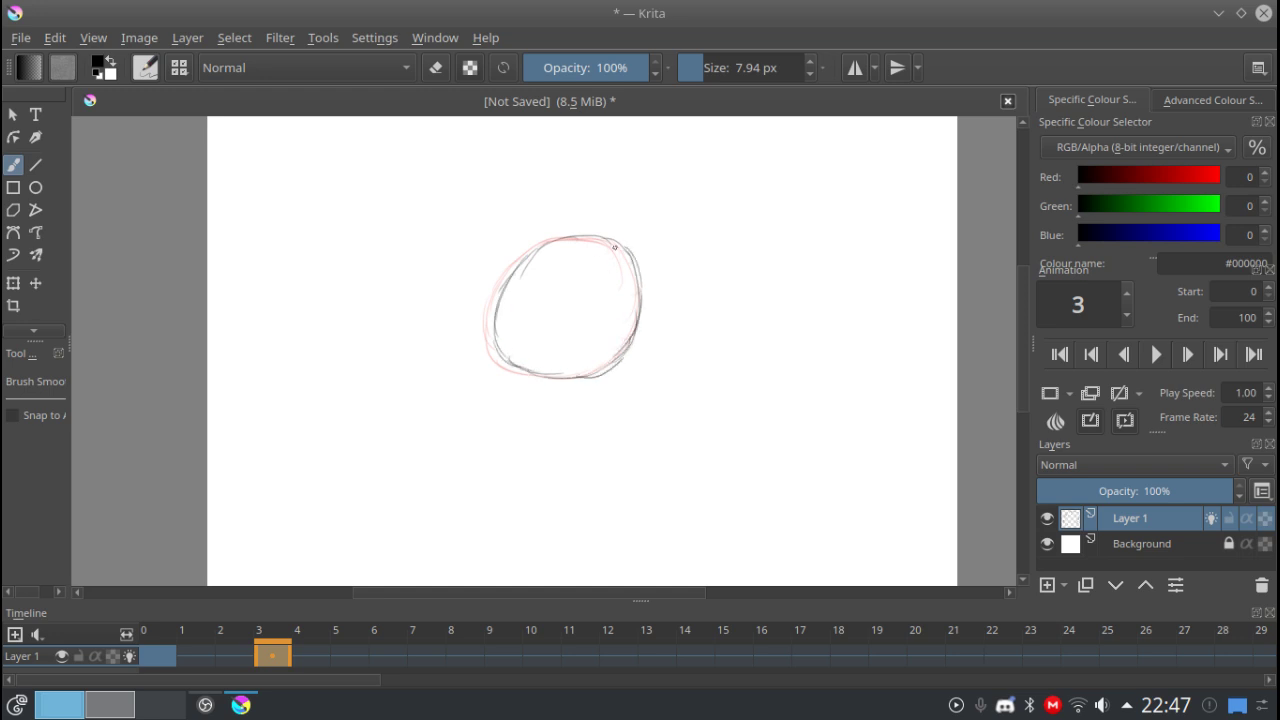
# Add a blank frame at frame 6 and sketch a narrower head outline, with its left edge moved further inward.
pyautogui.click(384, 660)
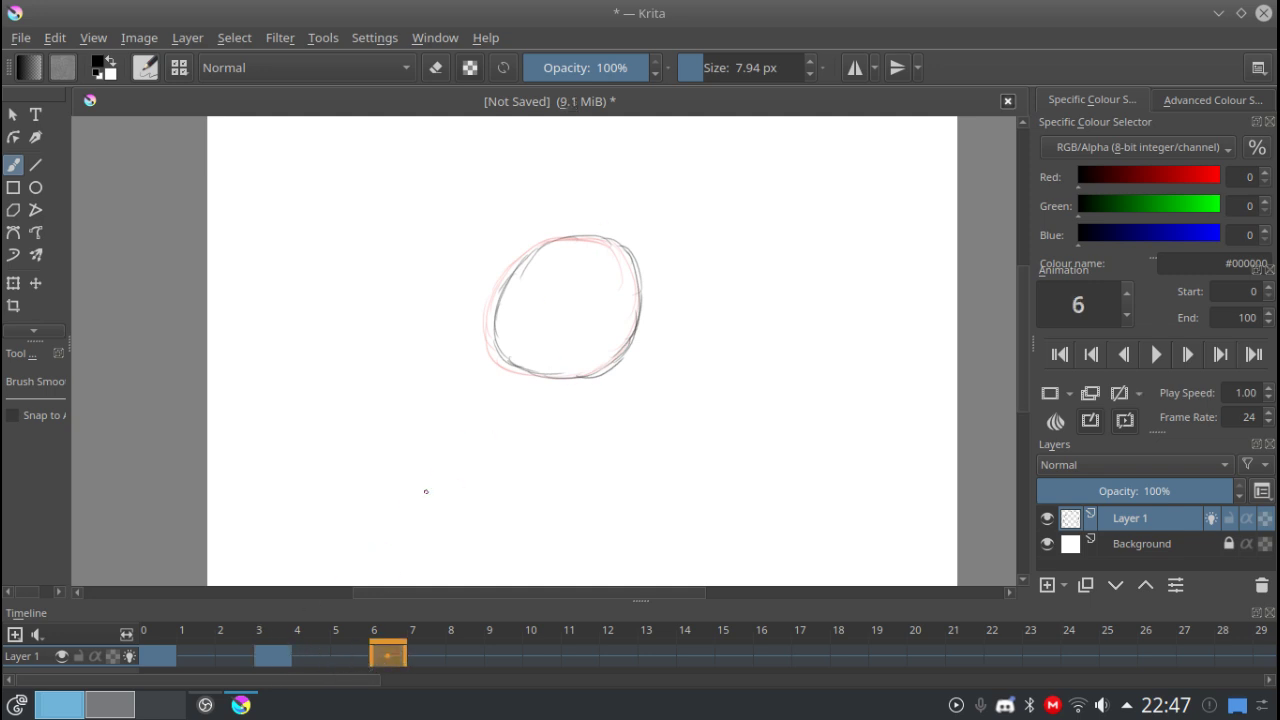
pyautogui.rightClick(378, 660)
pyautogui.click(405, 584)
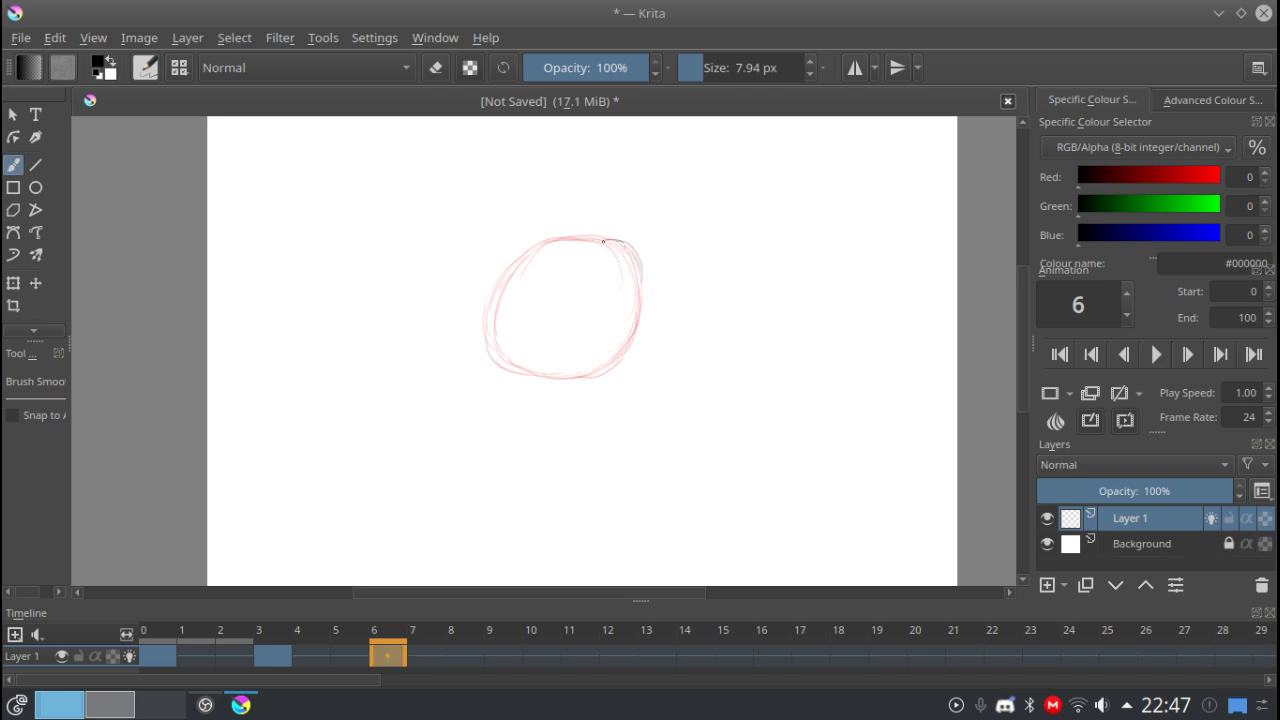
pyautogui.moveTo(603, 241)
pyautogui.mouseDown()
pyautogui.moveTo(550, 253)
pyautogui.moveTo(570, 244)
pyautogui.moveTo(531, 300)
pyautogui.moveTo(536, 275)
pyautogui.moveTo(538, 361)
pyautogui.moveTo(554, 371)
pyautogui.moveTo(590, 376)
pyautogui.moveTo(643, 326)
pyautogui.moveTo(636, 341)
pyautogui.moveTo(634, 252)
pyautogui.mouseUp()
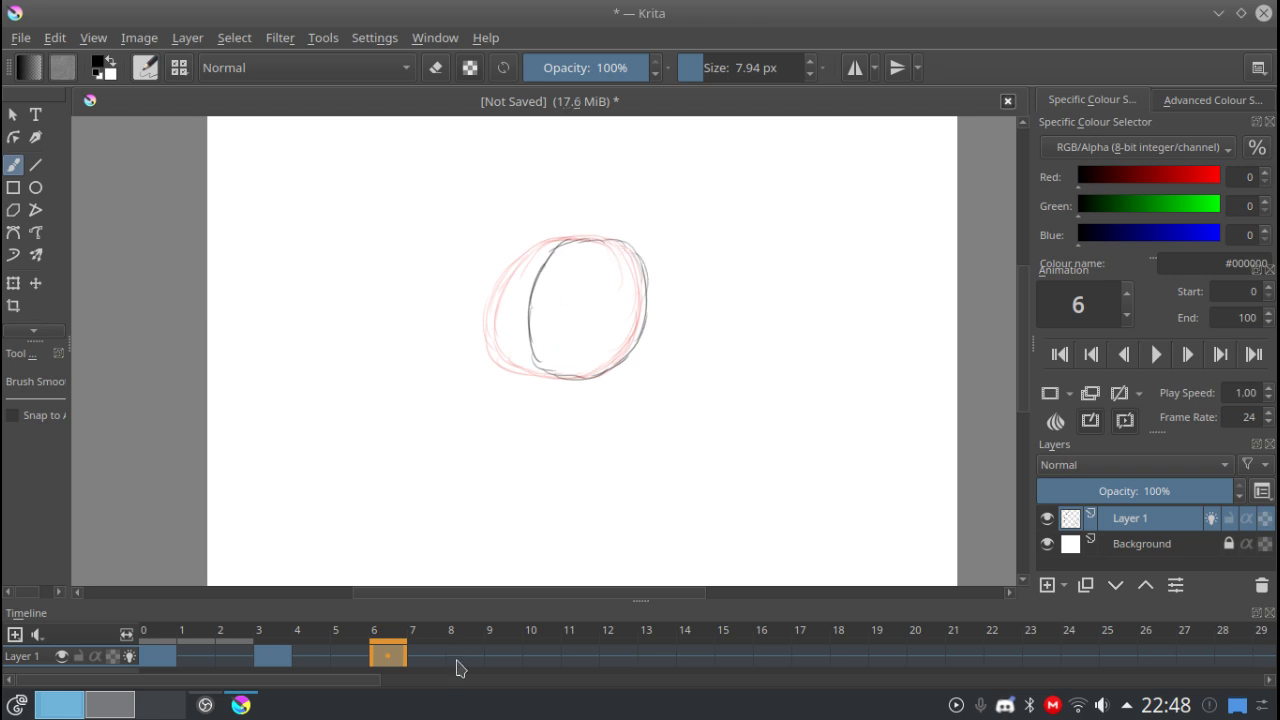
# Add a blank frame at frame 9 and sketch a thin upright oval head outline at the right side of the earlier outlines.
pyautogui.click(497, 660)
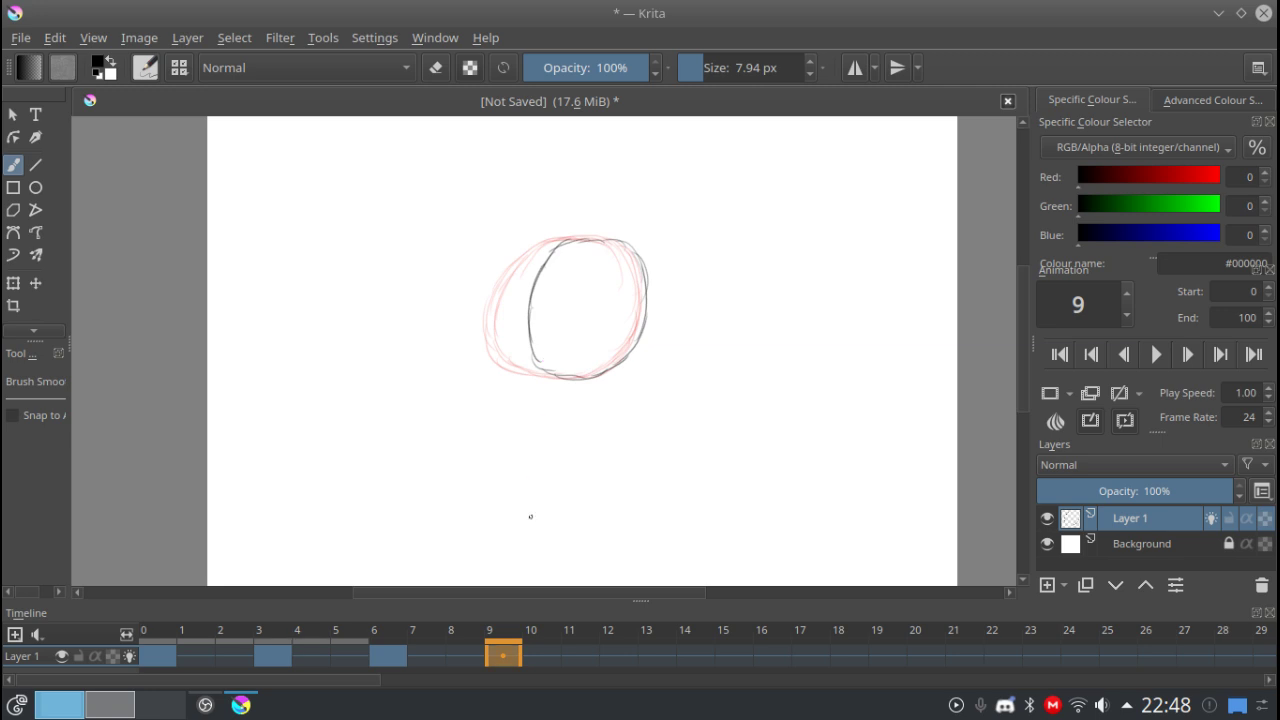
pyautogui.rightClick(503, 655)
pyautogui.click(548, 591)
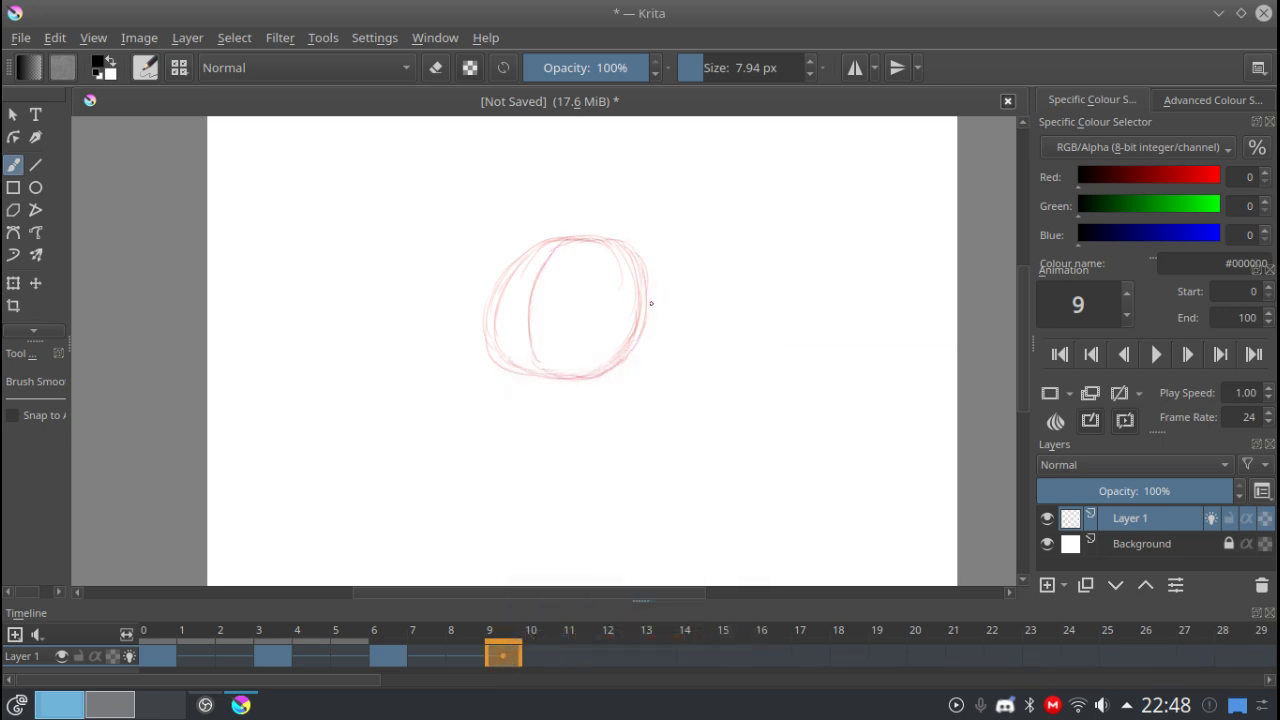
pyautogui.moveTo(640, 237); pyautogui.dragTo(655, 285)
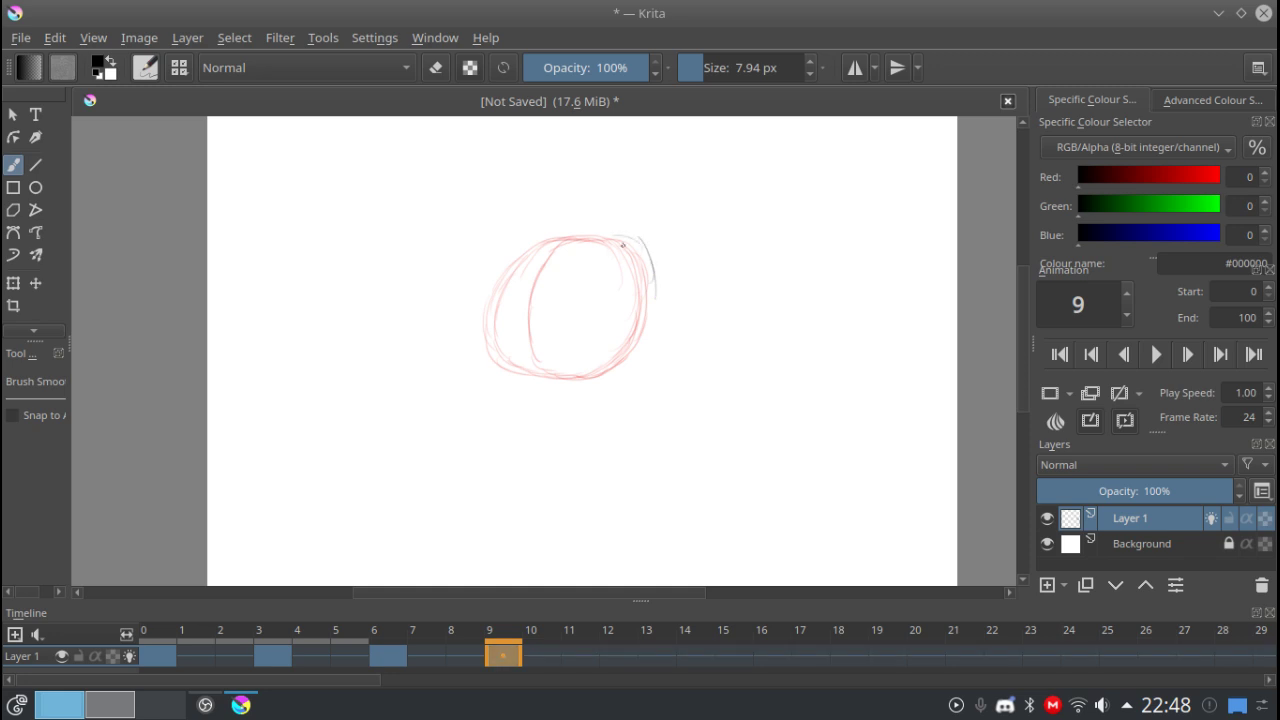
pyautogui.moveTo(604, 238); pyautogui.dragTo(575, 325)
pyautogui.moveTo(618, 366); pyautogui.dragTo(649, 320)
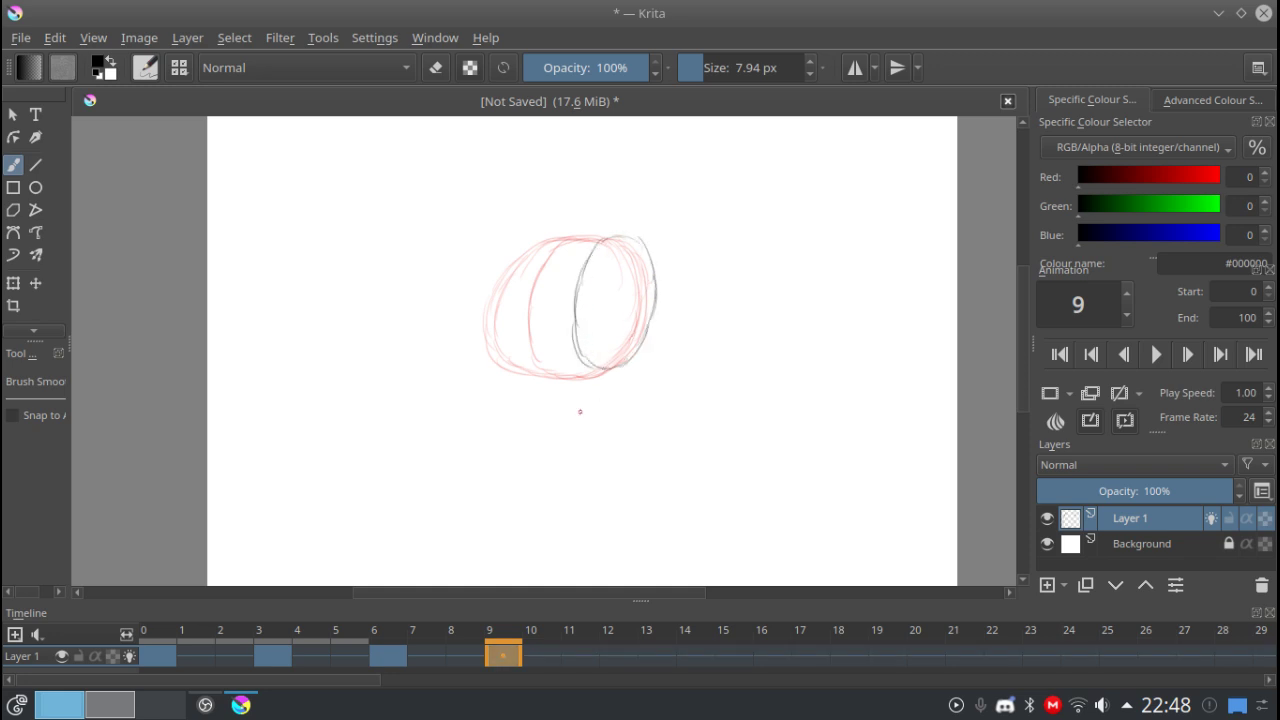
# On frame 0, draw the face inside the head with two curved contours, filled oval eyes, a nose and an open smiling mouth.
pyautogui.click(155, 655)
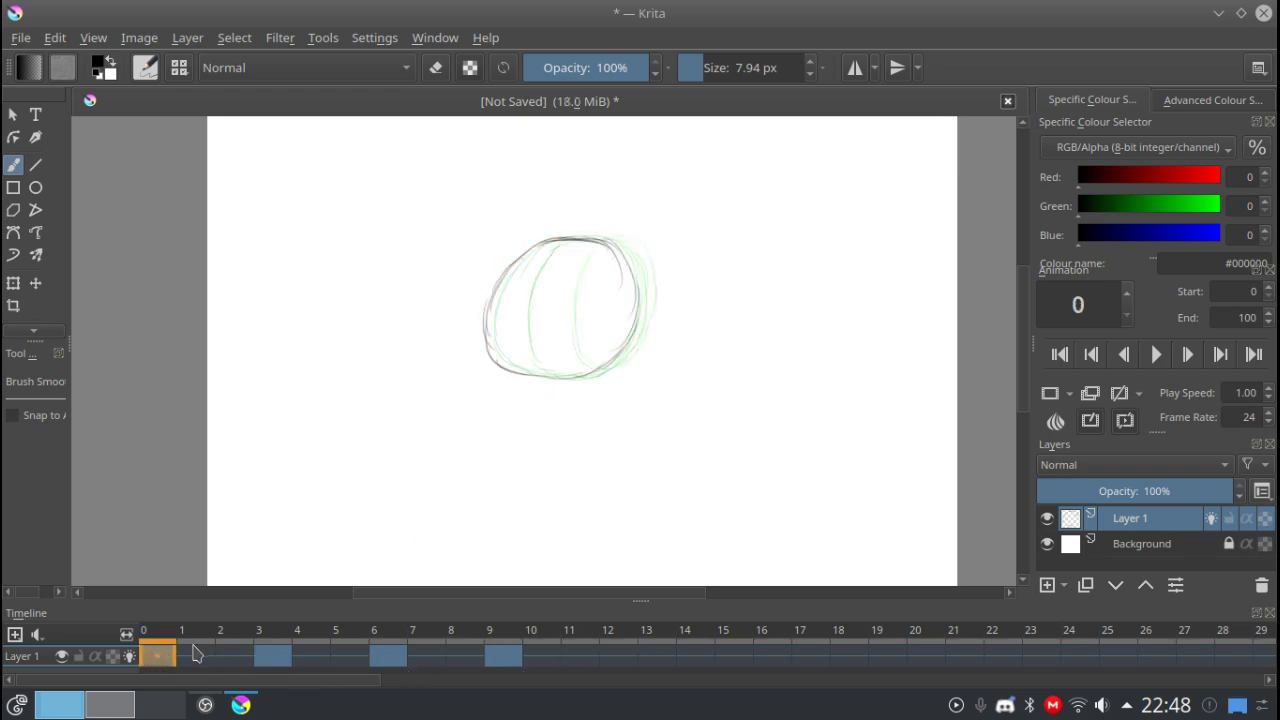
pyautogui.scroll(3, 540, 335)
pyautogui.moveTo(484, 372); pyautogui.dragTo(414, 526)
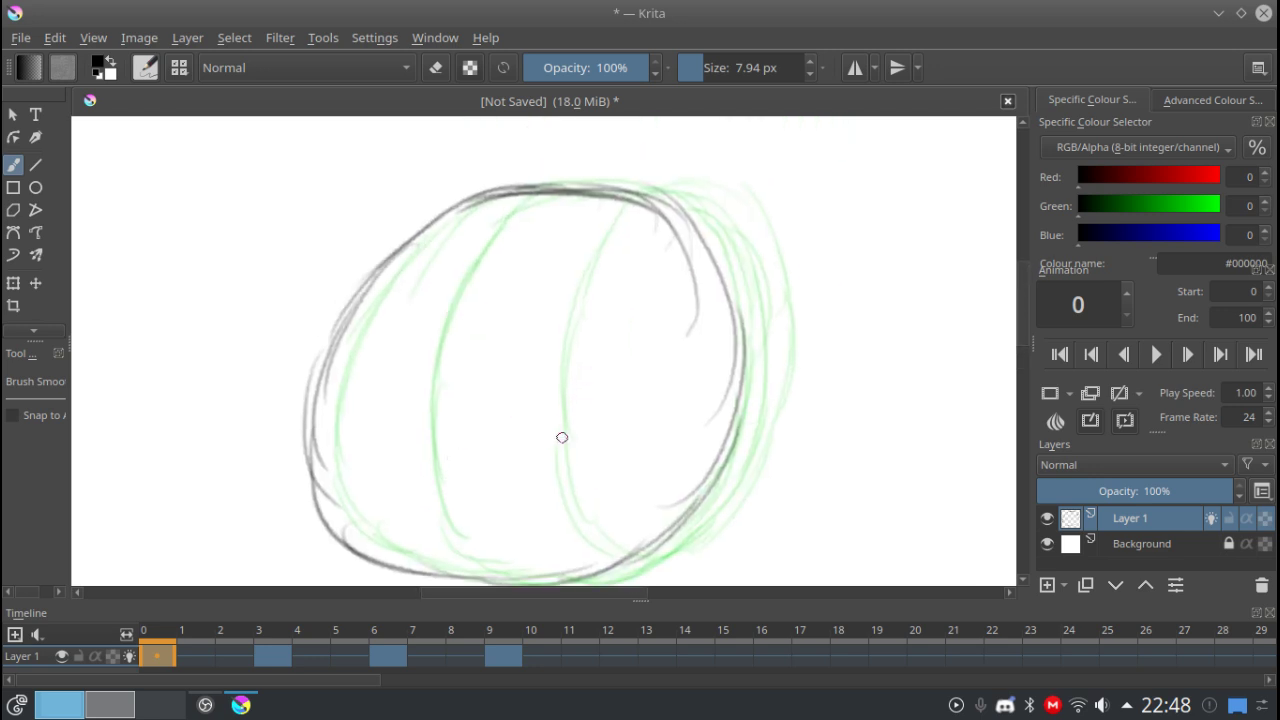
pyautogui.moveTo(560, 456)
pyautogui.mouseDown()
pyautogui.moveTo(580, 336)
pyautogui.moveTo(577, 421)
pyautogui.moveTo(561, 342)
pyautogui.moveTo(596, 364)
pyautogui.moveTo(538, 297)
pyautogui.moveTo(558, 315)
pyautogui.moveTo(530, 330)
pyautogui.moveTo(519, 388)
pyautogui.mouseUp()
pyautogui.moveTo(460, 299)
pyautogui.mouseDown()
pyautogui.moveTo(438, 273)
pyautogui.moveTo(406, 312)
pyautogui.moveTo(421, 306)
pyautogui.moveTo(392, 402)
pyautogui.mouseUp()
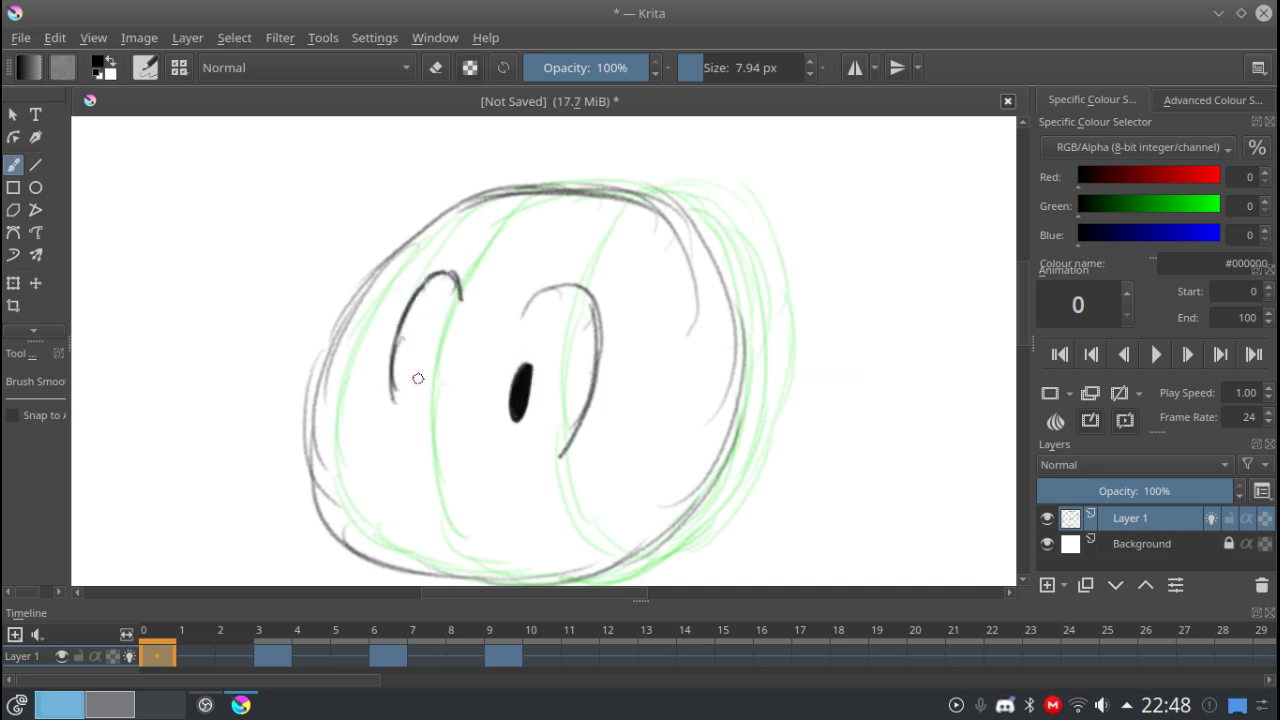
pyautogui.moveTo(430, 360)
pyautogui.mouseDown()
pyautogui.moveTo(427, 390)
pyautogui.moveTo(431, 376)
pyautogui.mouseUp()
pyautogui.moveTo(418, 424)
pyautogui.mouseDown()
pyautogui.moveTo(440, 423)
pyautogui.moveTo(432, 450)
pyautogui.moveTo(452, 460)
pyautogui.moveTo(492, 447)
pyautogui.mouseUp()
pyautogui.moveTo(386, 437)
pyautogui.mouseDown()
pyautogui.moveTo(414, 448)
pyautogui.moveTo(400, 455)
pyautogui.moveTo(440, 494)
pyautogui.moveTo(486, 453)
pyautogui.moveTo(456, 493)
pyautogui.moveTo(473, 483)
pyautogui.moveTo(423, 475)
pyautogui.moveTo(484, 463)
pyautogui.moveTo(426, 470)
pyautogui.mouseUp()
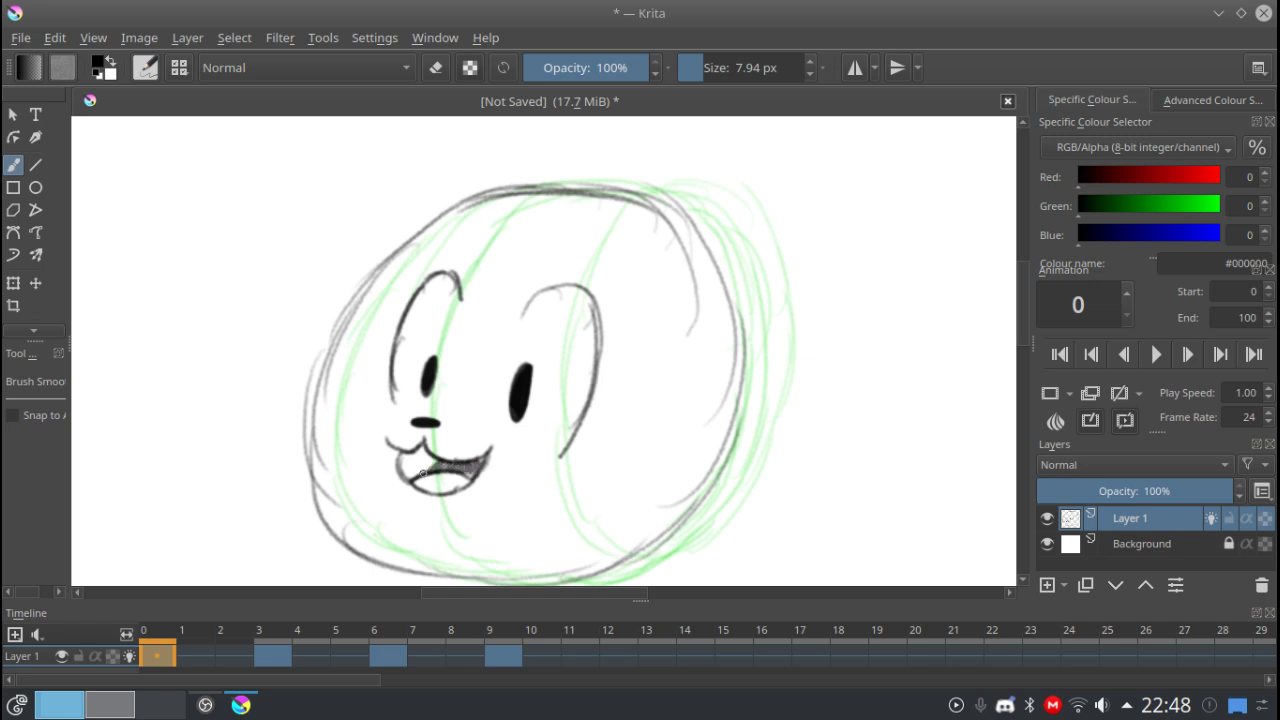
# On frame 3, draw the face shifted slightly right of the first, with curved contours, filled eyes, a nose and a smaller open mouth.
pyautogui.hotkey('alt', '.')
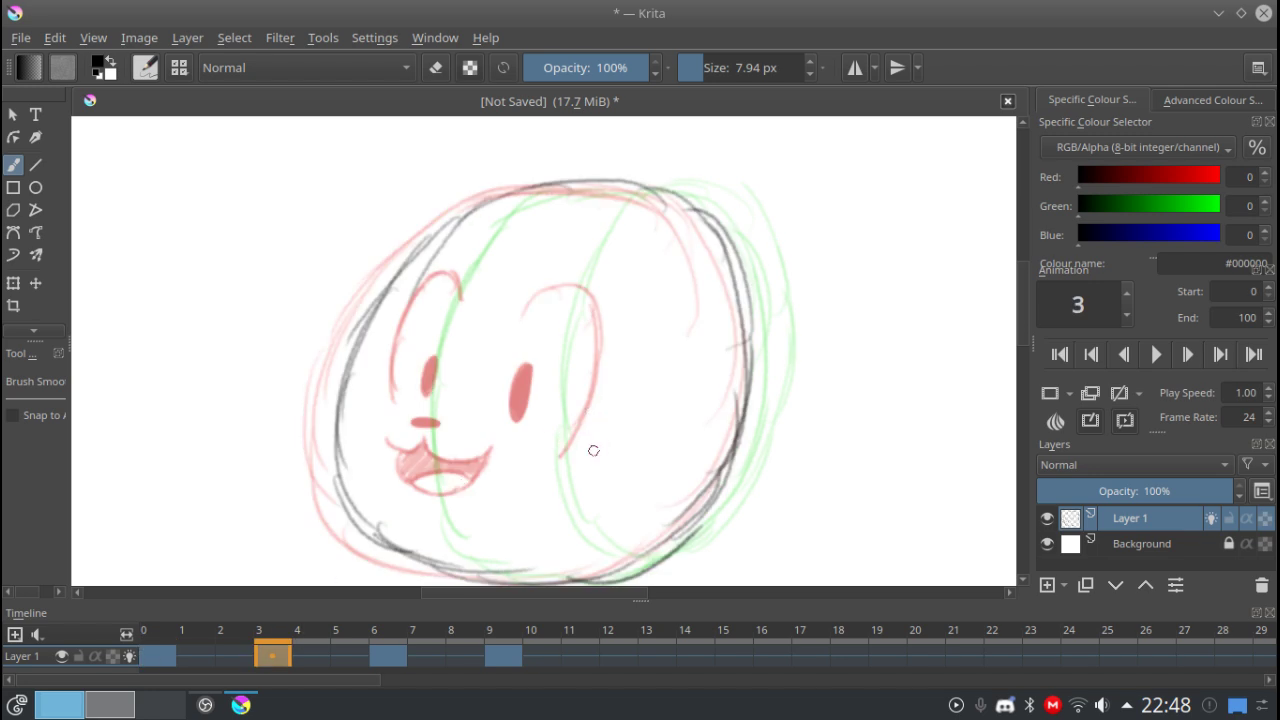
pyautogui.moveTo(581, 455); pyautogui.dragTo(626, 365)
pyautogui.moveTo(612, 296)
pyautogui.mouseDown()
pyautogui.moveTo(612, 342)
pyautogui.moveTo(595, 307)
pyautogui.moveTo(611, 310)
pyautogui.moveTo(558, 298)
pyautogui.mouseUp()
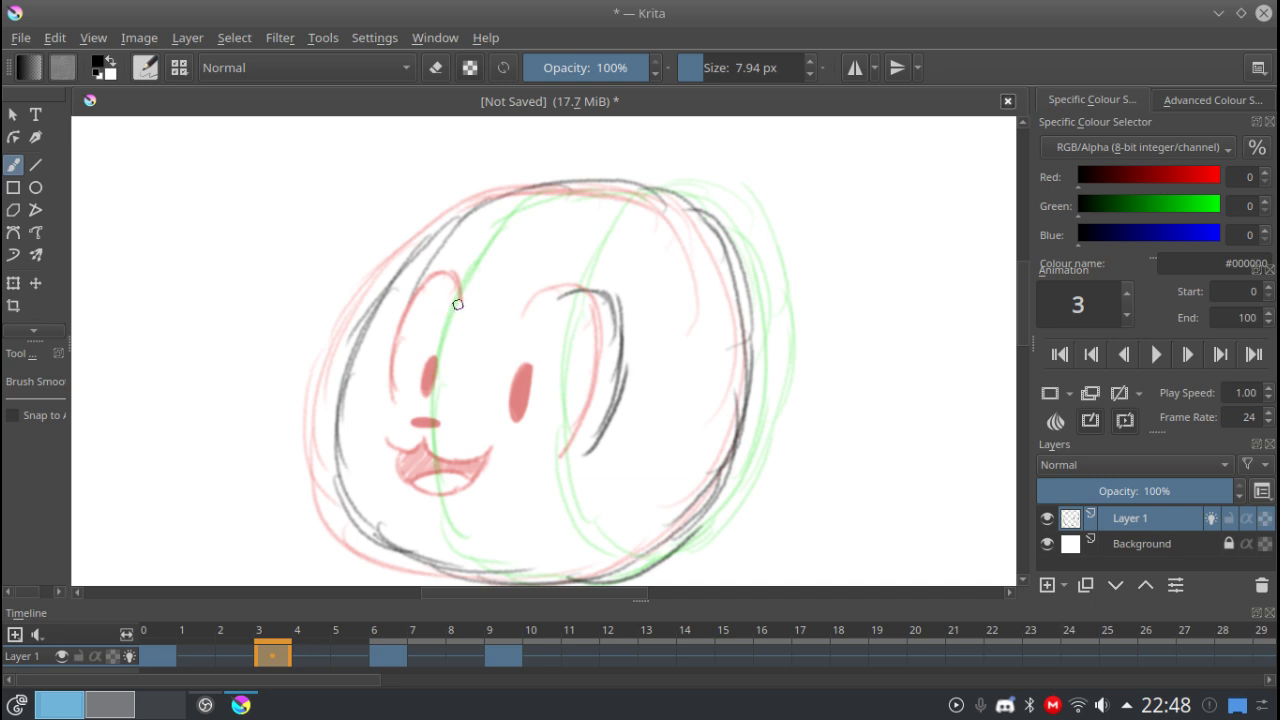
pyautogui.moveTo(457, 304)
pyautogui.mouseDown()
pyautogui.moveTo(462, 281)
pyautogui.moveTo(430, 279)
pyautogui.moveTo(408, 384)
pyautogui.mouseUp()
pyautogui.moveTo(418, 330); pyautogui.dragTo(410, 390)
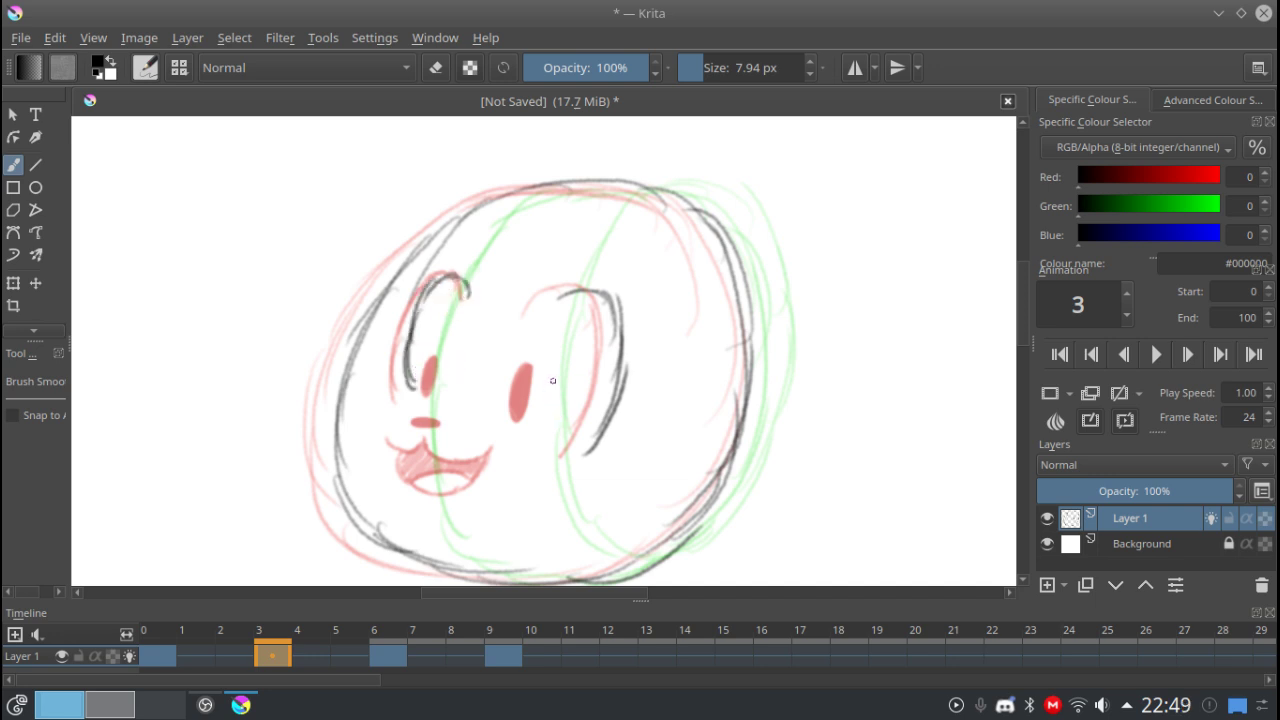
pyautogui.moveTo(552, 378); pyautogui.dragTo(543, 411)
pyautogui.moveTo(447, 368)
pyautogui.mouseDown()
pyautogui.moveTo(440, 410)
pyautogui.moveTo(489, 440)
pyautogui.moveTo(448, 455)
pyautogui.moveTo(474, 458)
pyautogui.moveTo(482, 442)
pyautogui.moveTo(466, 450)
pyautogui.moveTo(476, 441)
pyautogui.moveTo(454, 434)
pyautogui.mouseUp()
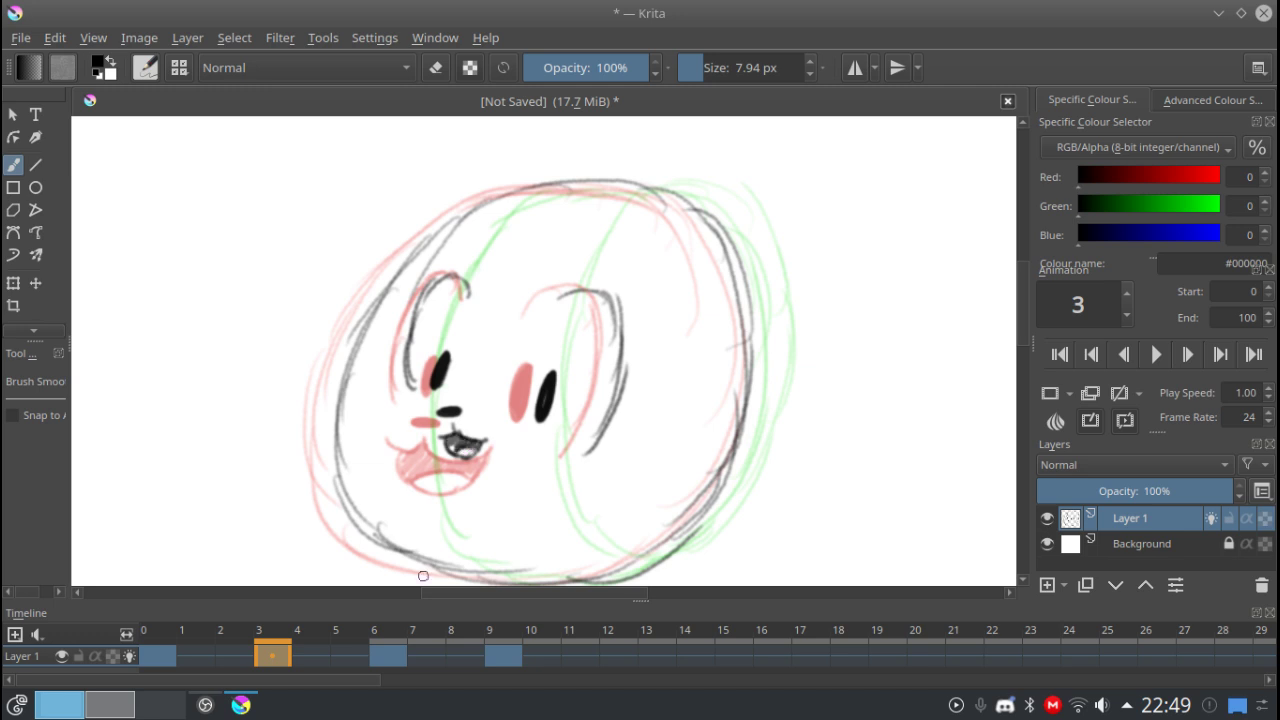
# At frame 6, lower the overall onion skin opacity to make the neighbouring frames fainter, and close the Onion Skins settings.
pyautogui.click(388, 656)
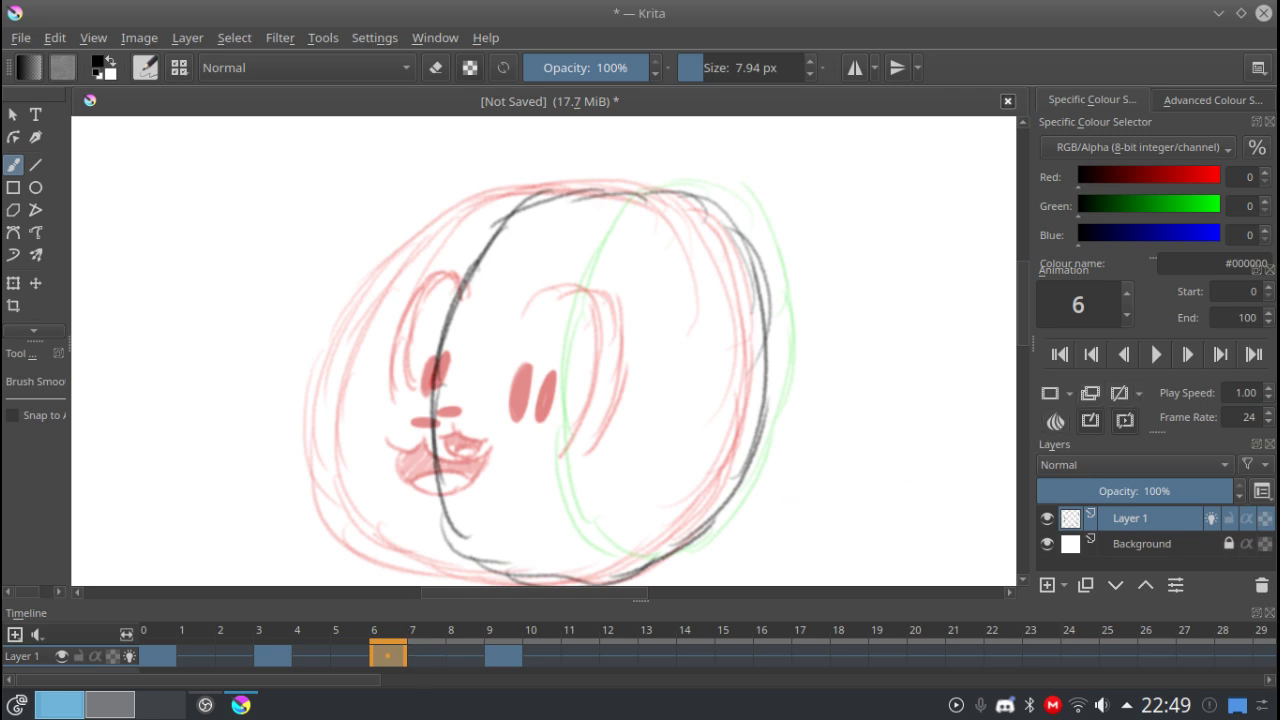
pyautogui.click(1055, 421)
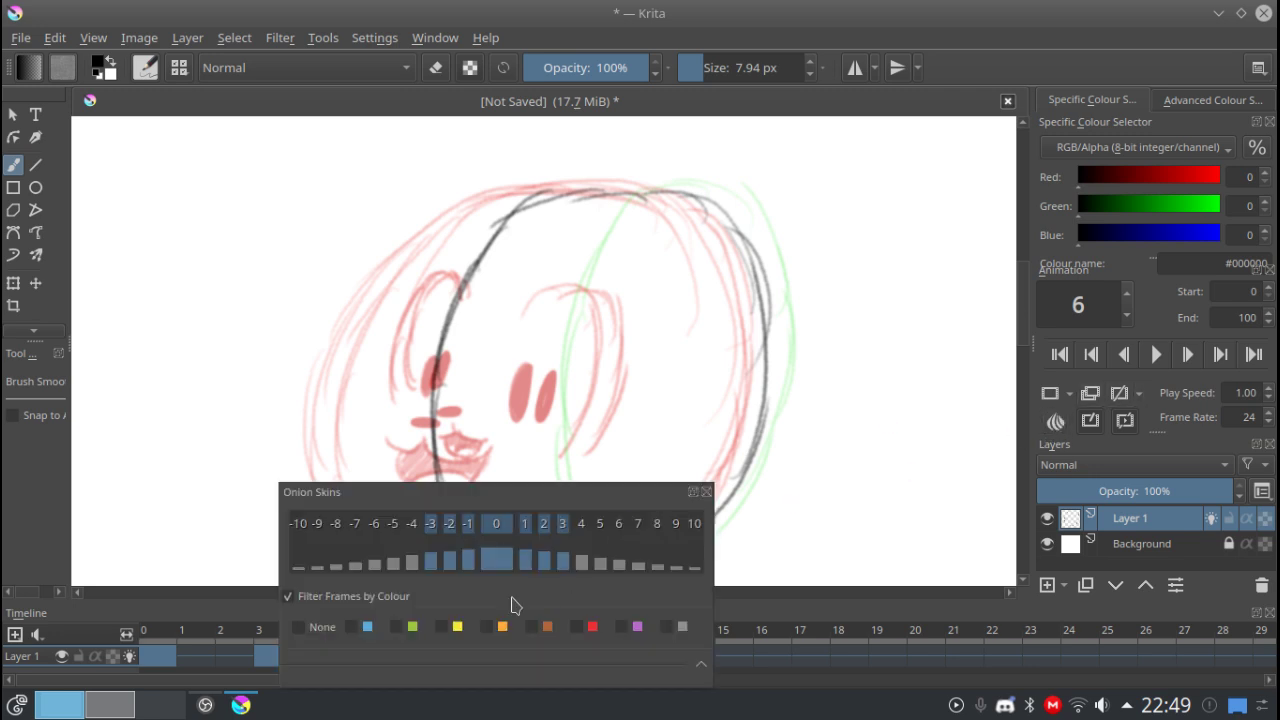
pyautogui.click(495, 561)
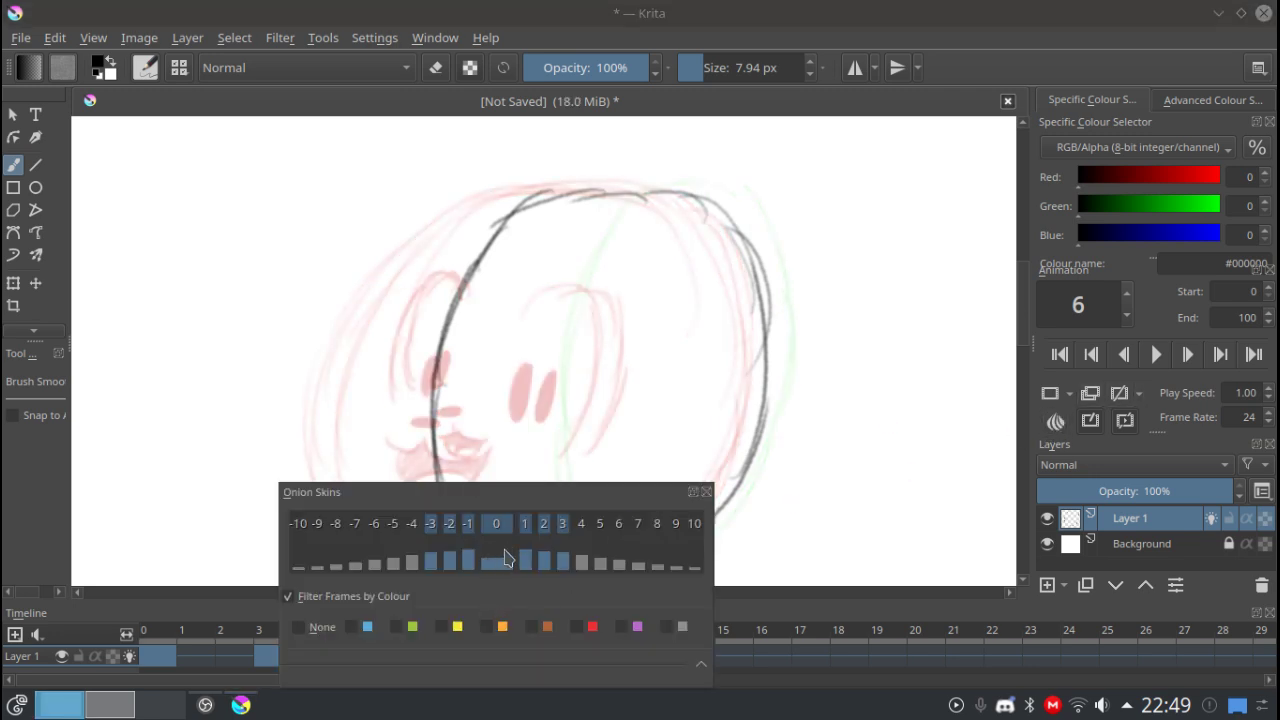
pyautogui.click(645, 376)
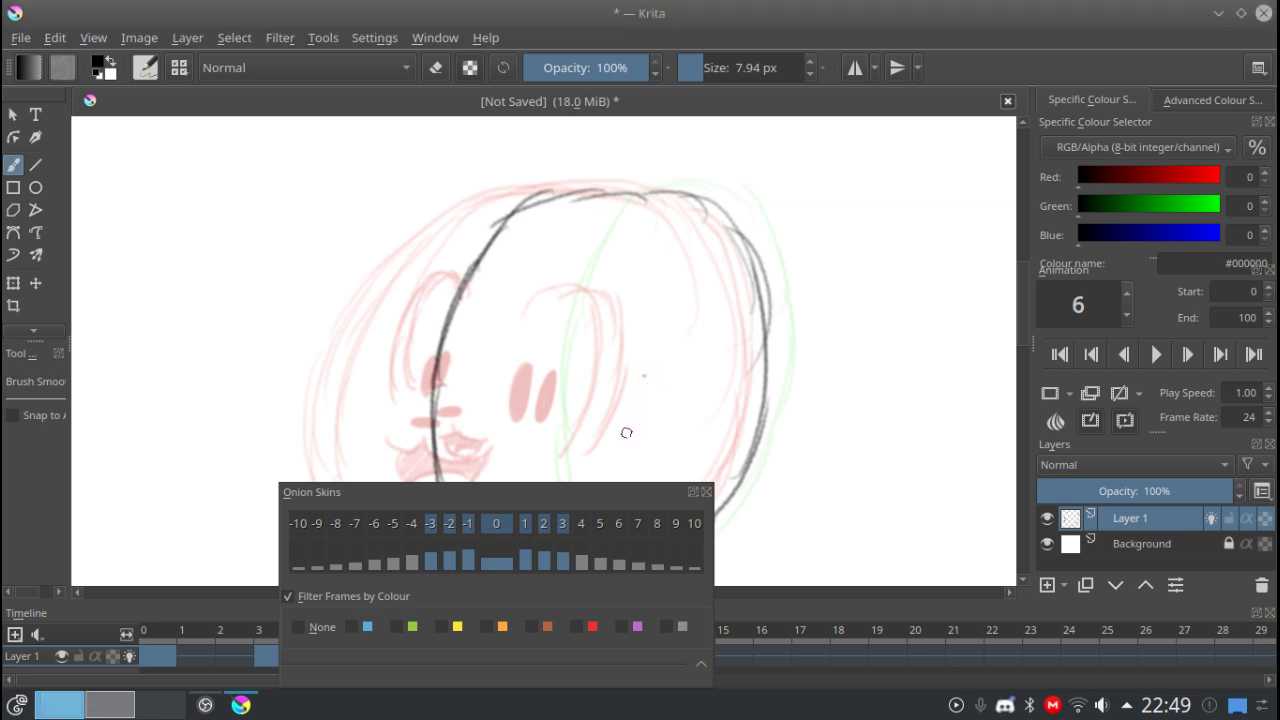
pyautogui.click(706, 493)
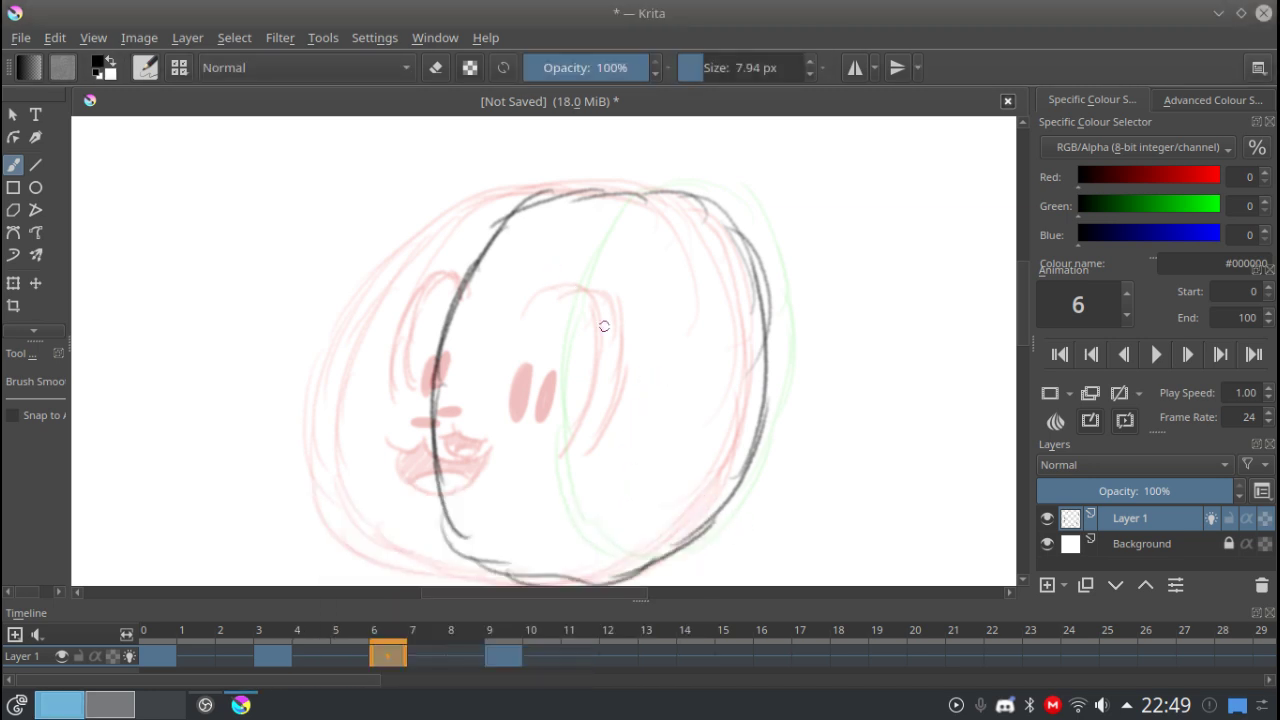
# On frame 6, draw the face further right inside the head, with side contours, oval eyes, a nose and a small mouth.
pyautogui.moveTo(621, 448)
pyautogui.mouseDown()
pyautogui.moveTo(653, 394)
pyautogui.moveTo(627, 438)
pyautogui.moveTo(653, 343)
pyautogui.moveTo(642, 399)
pyautogui.moveTo(634, 300)
pyautogui.mouseUp()
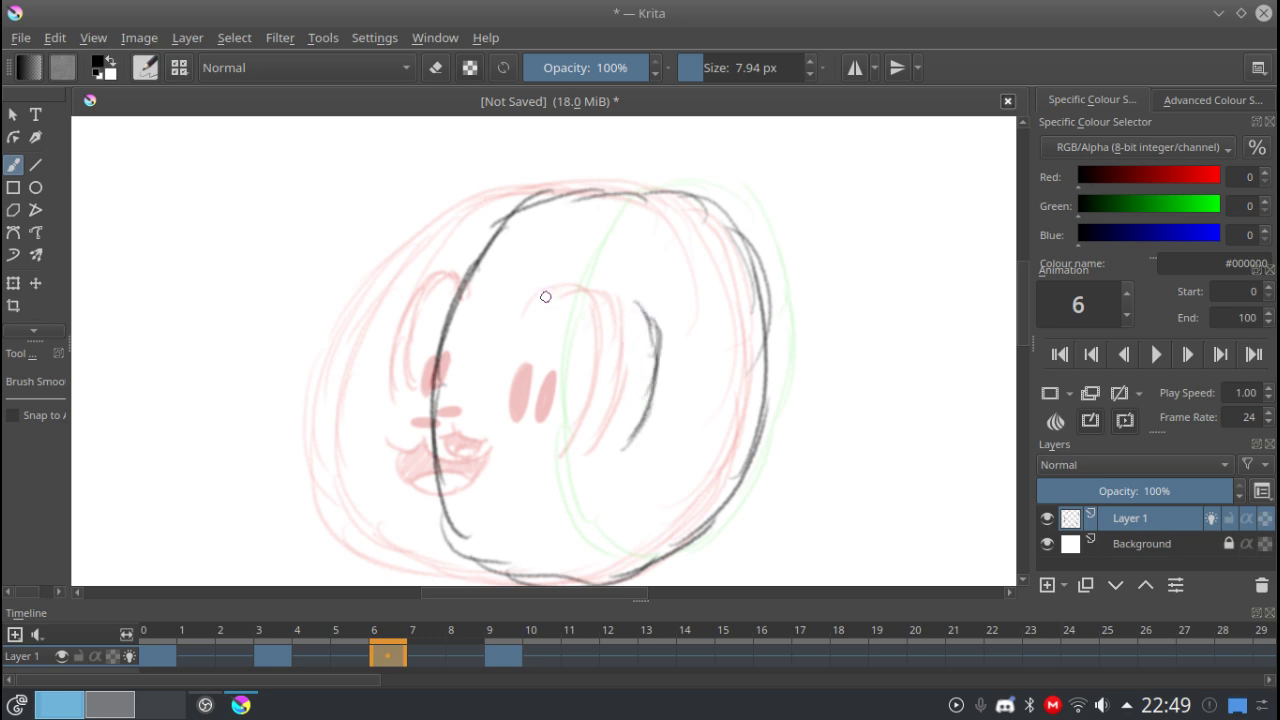
pyautogui.moveTo(538, 296)
pyautogui.mouseDown()
pyautogui.moveTo(489, 380)
pyautogui.moveTo(495, 366)
pyautogui.moveTo(486, 414)
pyautogui.mouseUp()
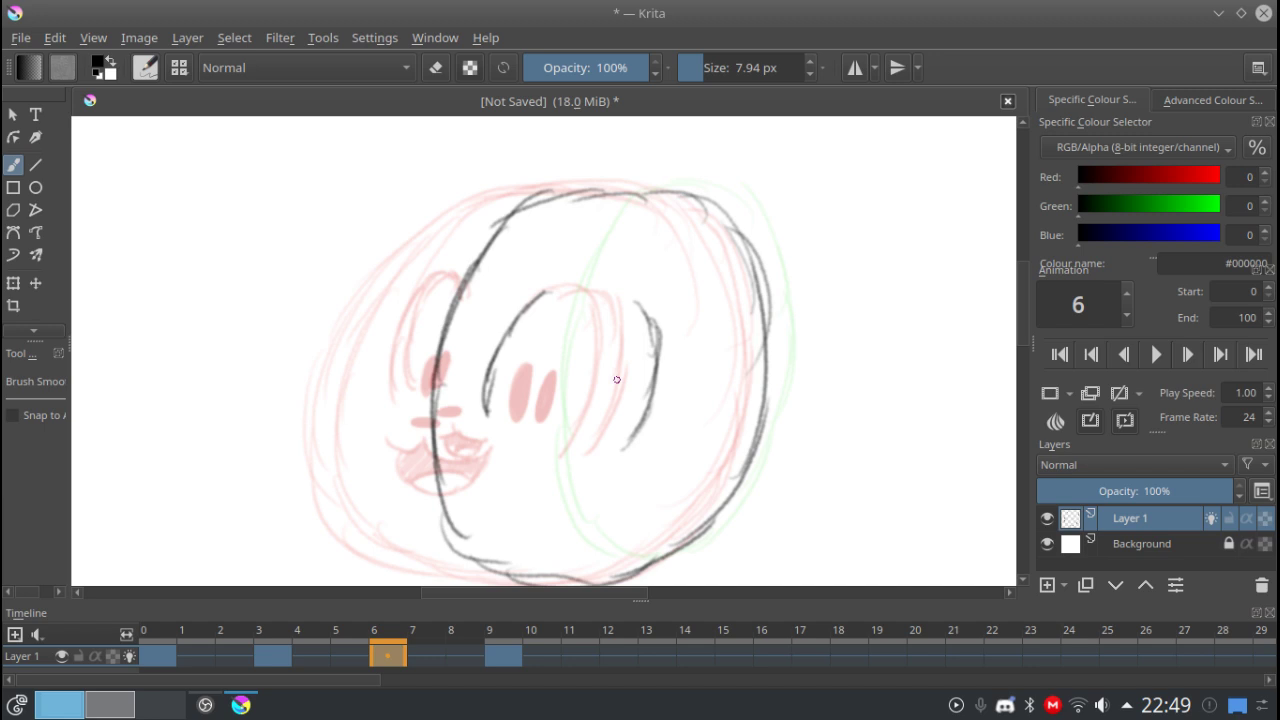
pyautogui.moveTo(611, 404); pyautogui.dragTo(612, 376)
pyautogui.moveTo(522, 398); pyautogui.dragTo(520, 370)
pyautogui.moveTo(530, 423)
pyautogui.mouseDown()
pyautogui.moveTo(550, 422)
pyautogui.moveTo(565, 457)
pyautogui.moveTo(542, 464)
pyautogui.moveTo(564, 462)
pyautogui.moveTo(548, 446)
pyautogui.mouseUp()
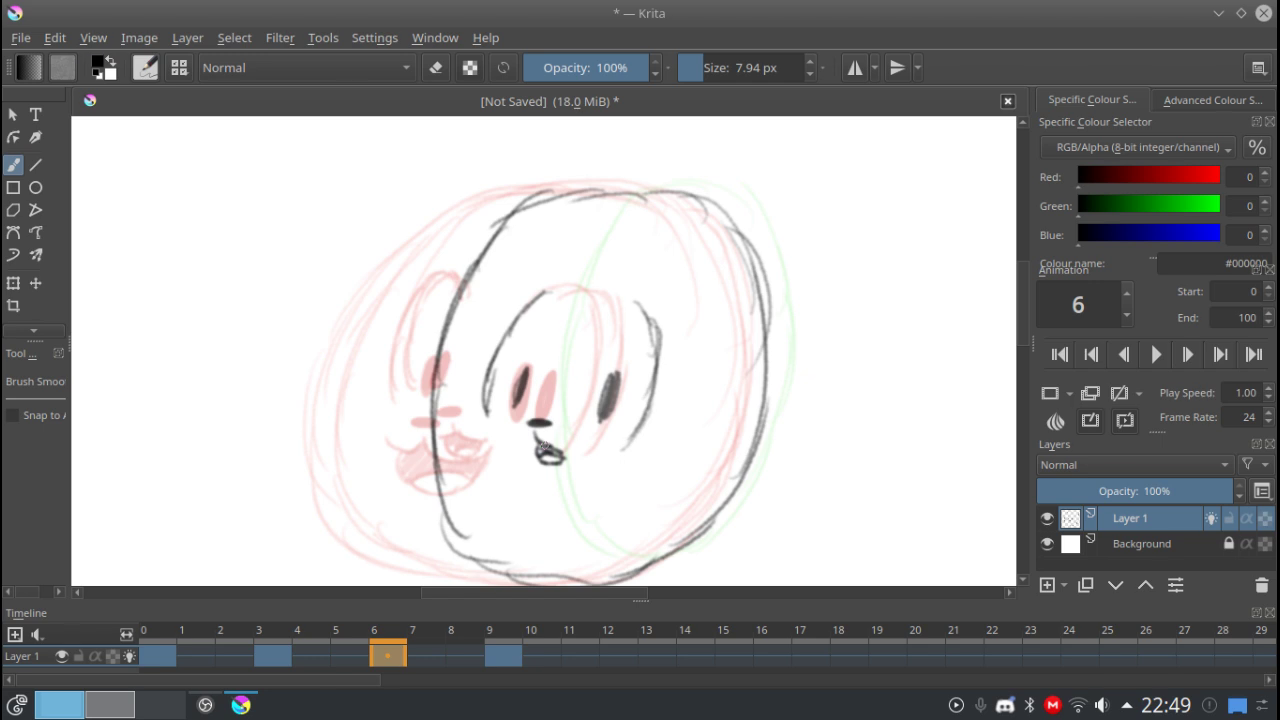
# On frame 9, draw the face inside the narrow head with short side contours, oval eyes, a nose and a small open mouth.
pyautogui.click(503, 655)
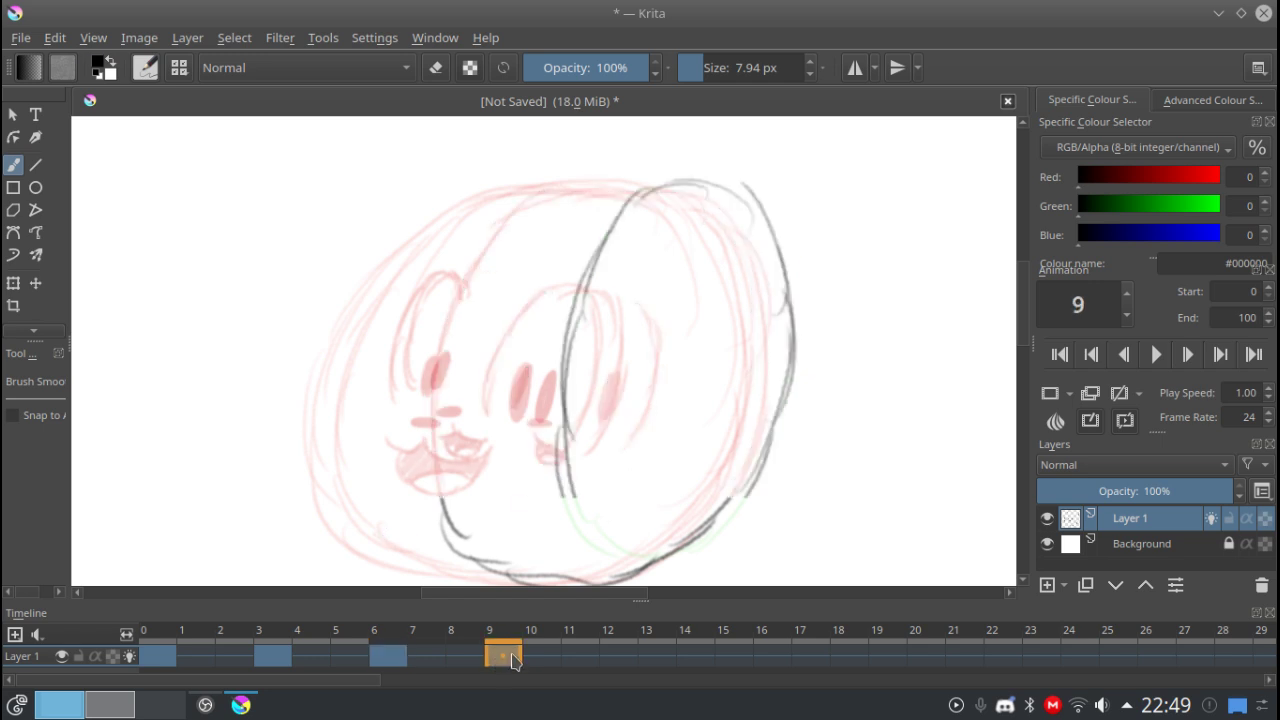
pyautogui.moveTo(692, 322)
pyautogui.mouseDown()
pyautogui.moveTo(699, 378)
pyautogui.moveTo(685, 412)
pyautogui.mouseUp()
pyautogui.moveTo(637, 306); pyautogui.dragTo(606, 387)
pyautogui.moveTo(677, 368)
pyautogui.mouseDown()
pyautogui.moveTo(674, 394)
pyautogui.moveTo(624, 362)
pyautogui.moveTo(622, 386)
pyautogui.moveTo(657, 444)
pyautogui.moveTo(632, 458)
pyautogui.moveTo(630, 445)
pyautogui.moveTo(655, 462)
pyautogui.moveTo(642, 430)
pyautogui.moveTo(625, 440)
pyautogui.mouseUp()
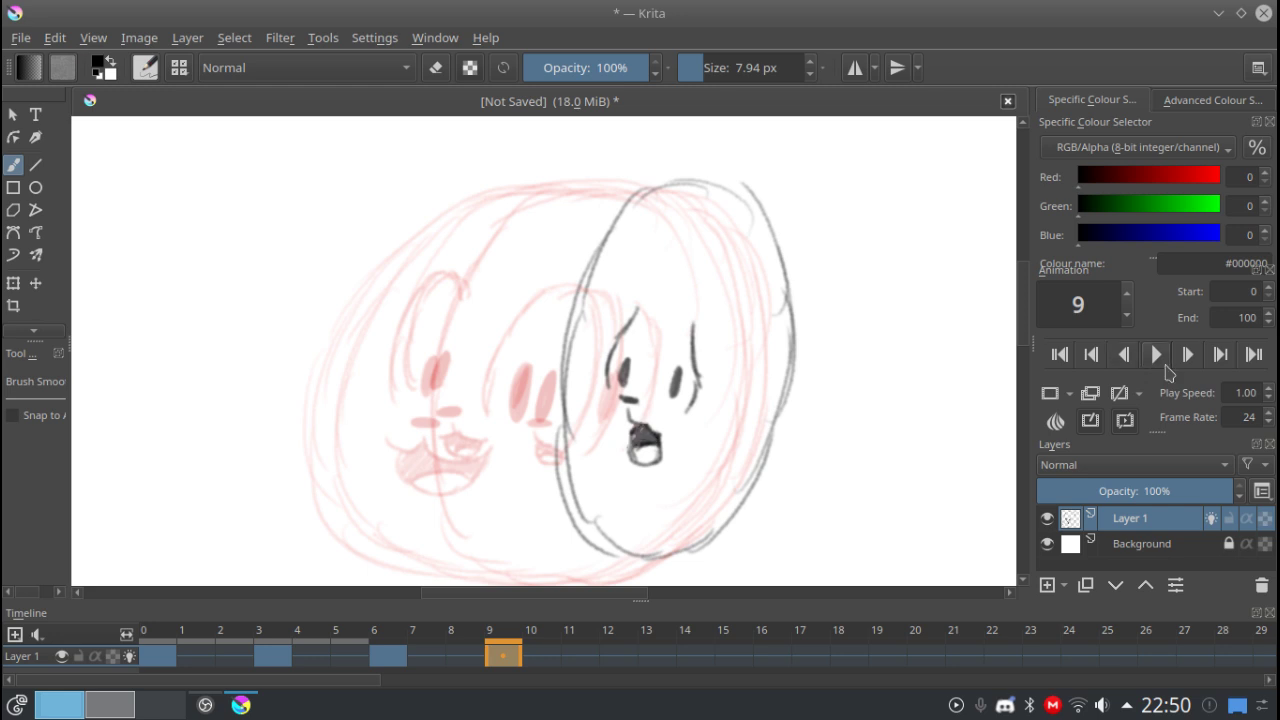
# Set the animation frame rate to 15 and play the animation briefly to check its speed.
pyautogui.doubleClick(1250, 417)
pyautogui.write('10')
pyautogui.doubleClick(1250, 417)
pyautogui.write('15')
pyautogui.click(1158, 356)
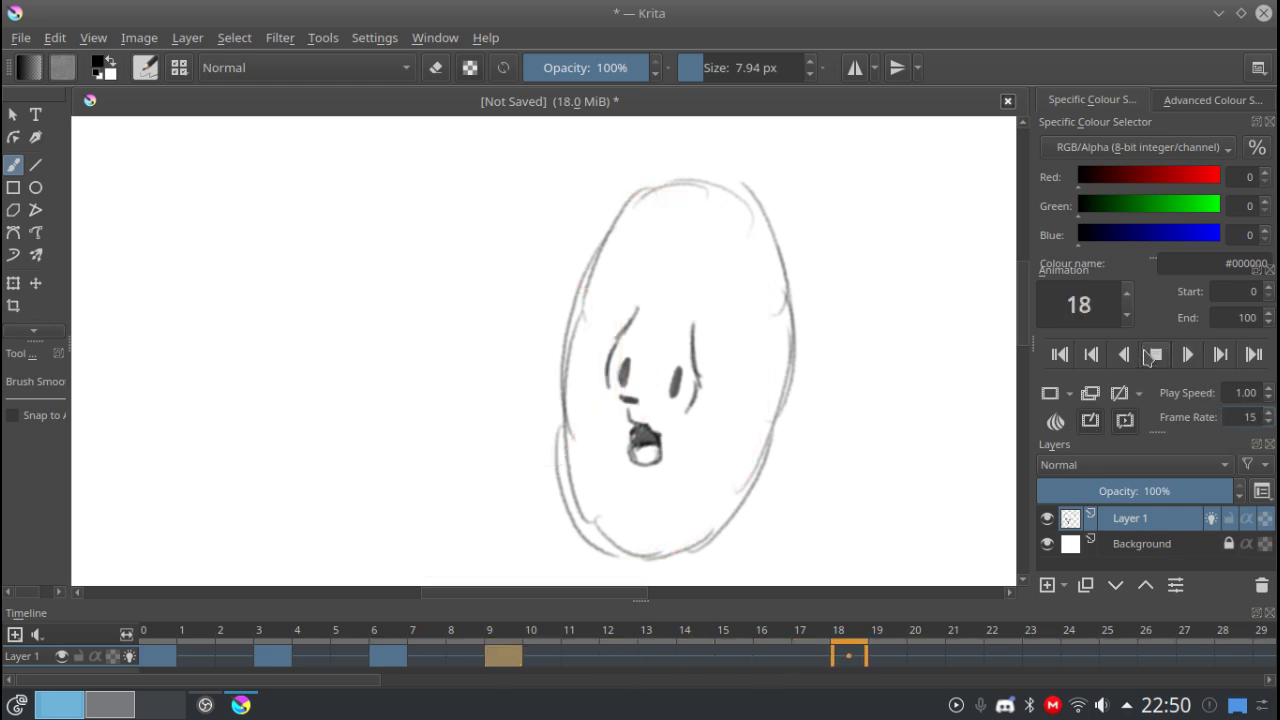
pyautogui.click(1156, 355)
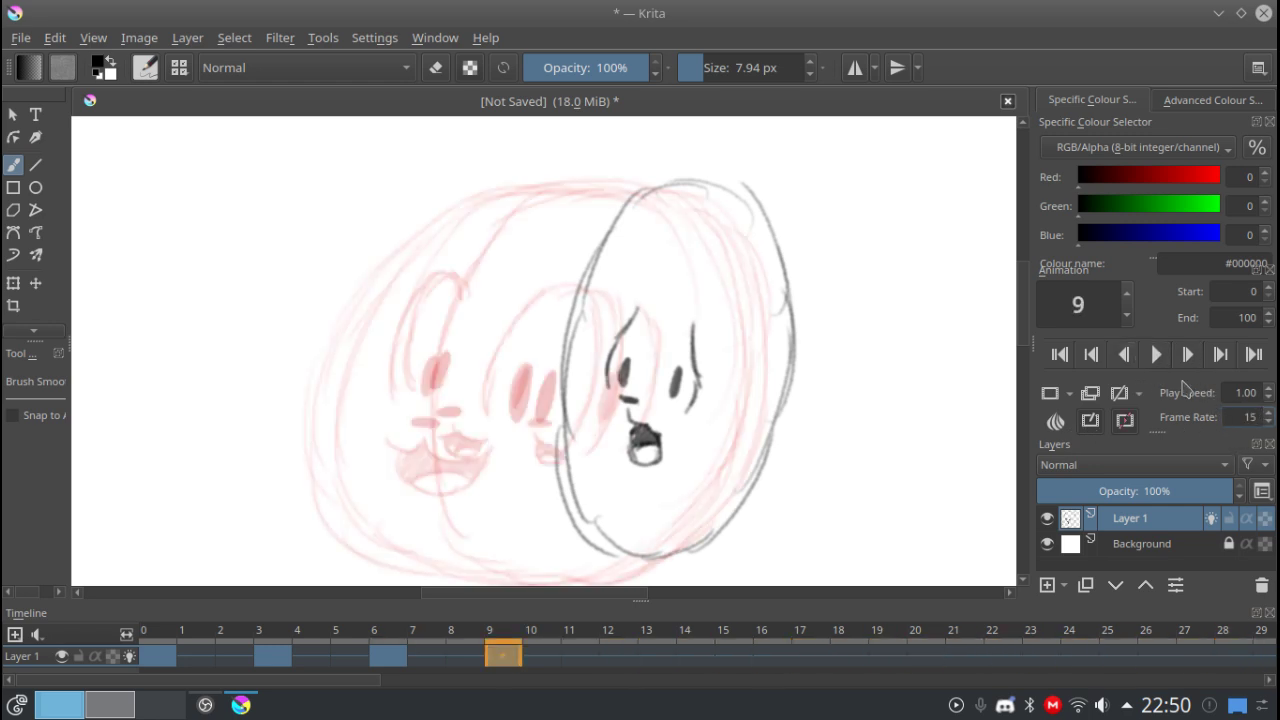
# Set the animation's end frame to 15, play the shortened loop and stop it.
pyautogui.doubleClick(1248, 318)
pyautogui.write('15')
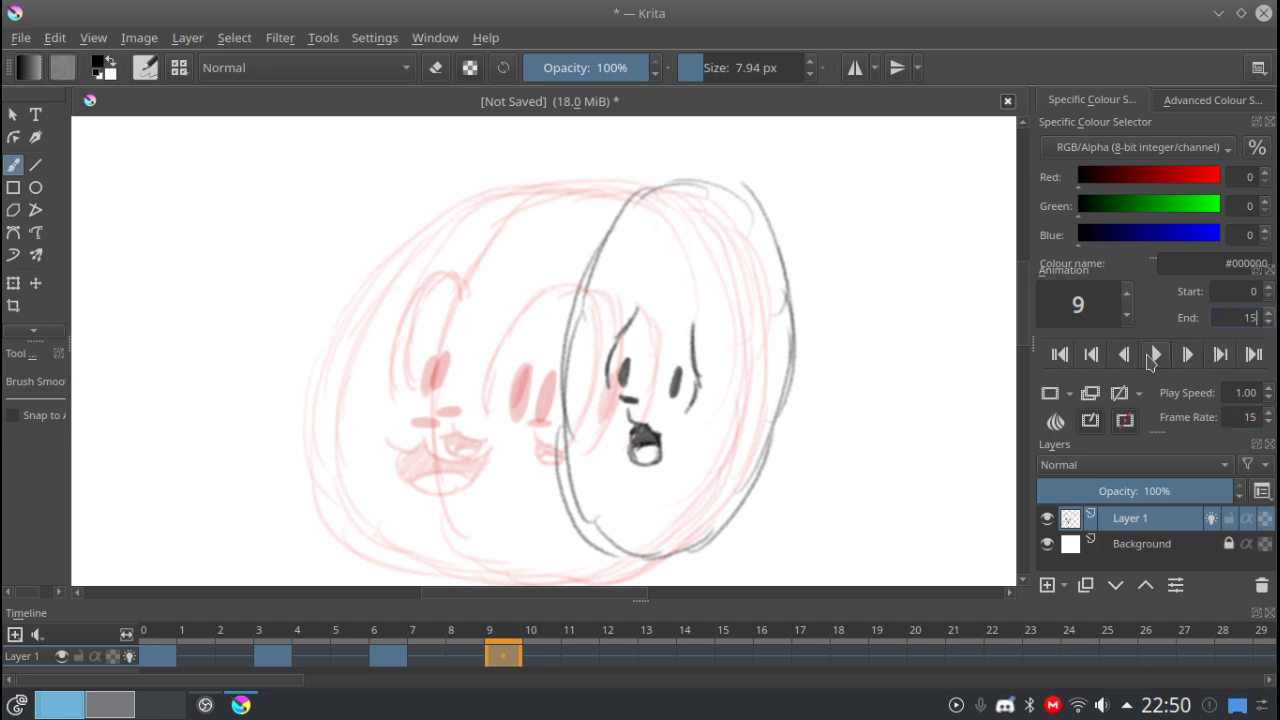
pyautogui.click(1155, 355)
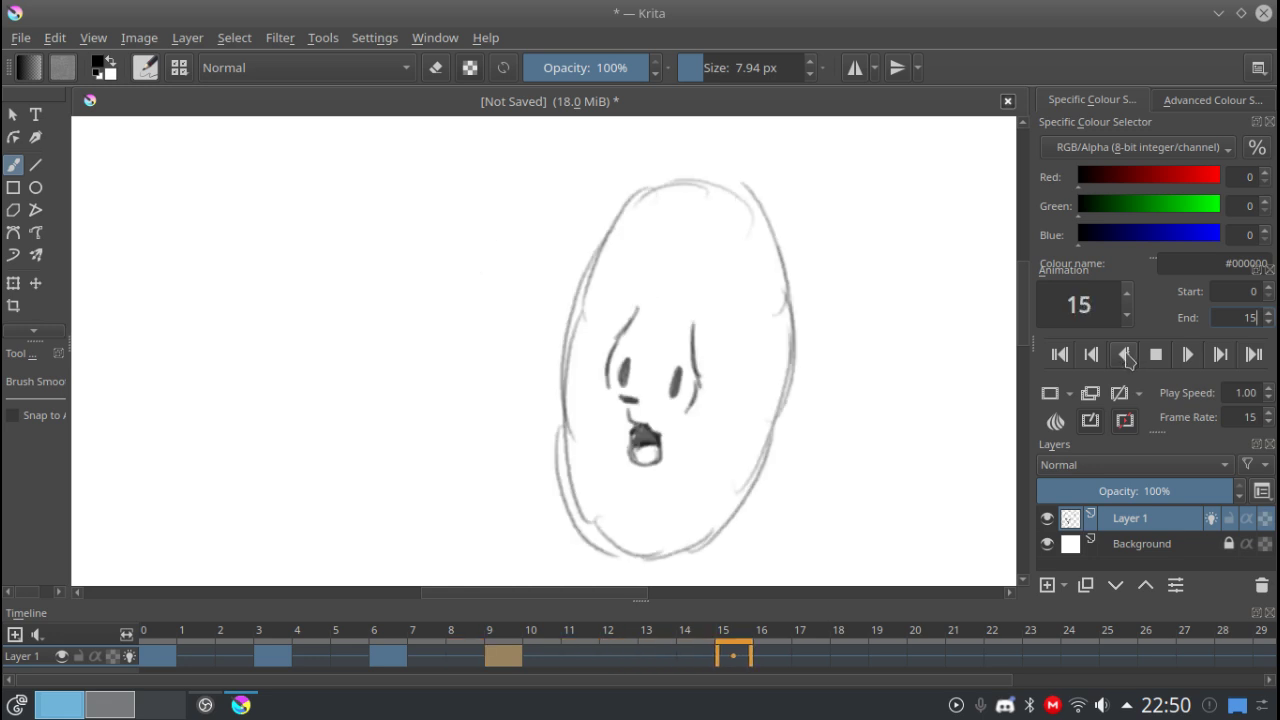
pyautogui.click(1155, 355)
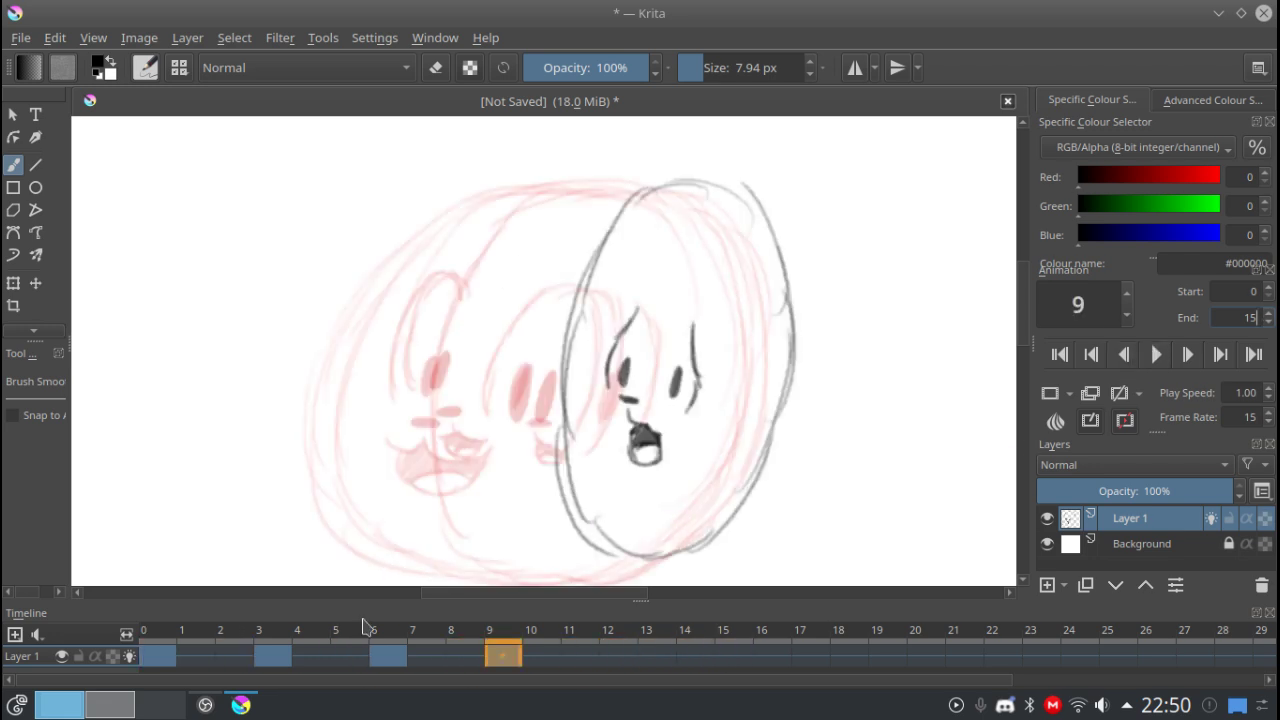
pyautogui.hotkey('ctrl', 'F8')
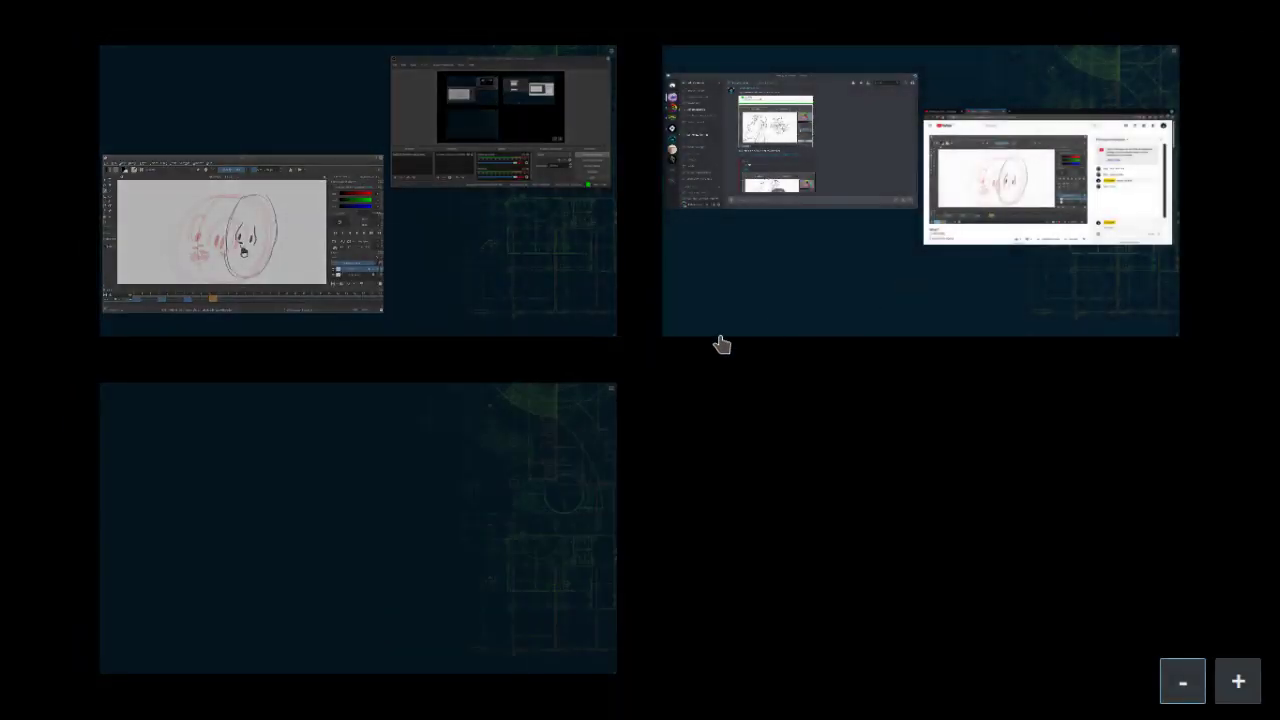
pyautogui.click(314, 264)
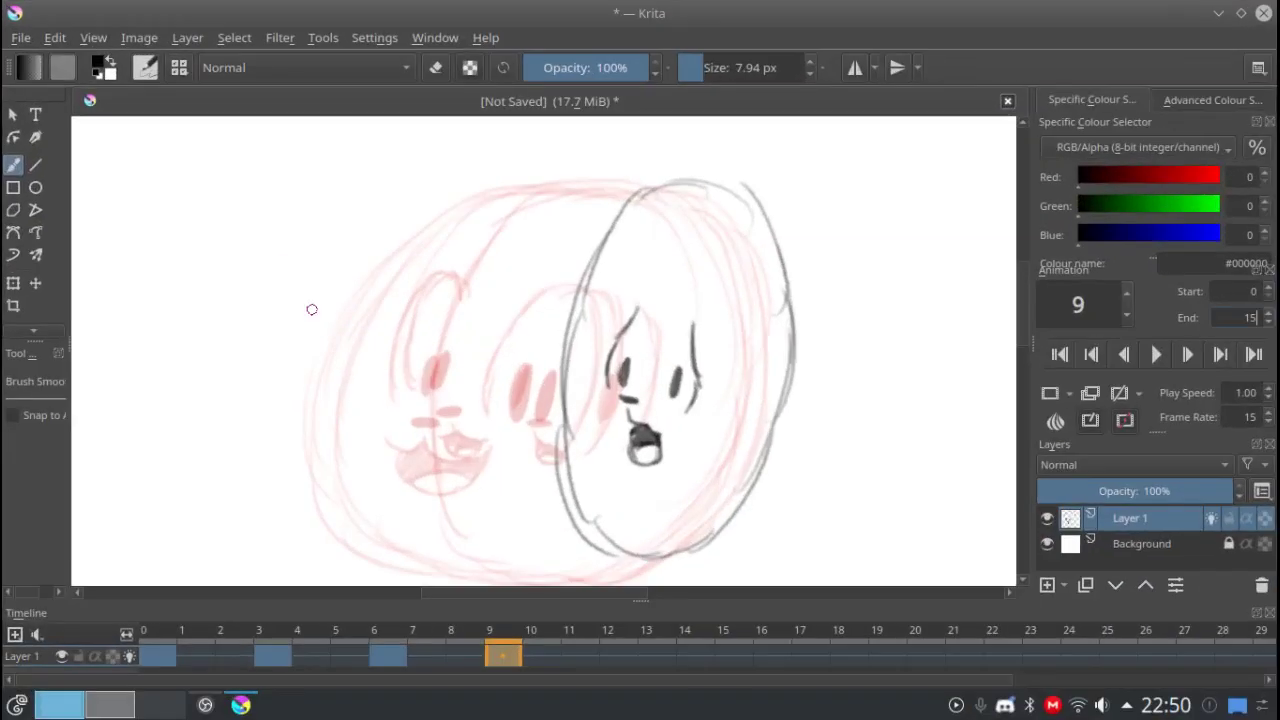
# On frame 0, draw the front hair line rising above the head and the pointed fringe across the forehead.
pyautogui.click(170, 642)
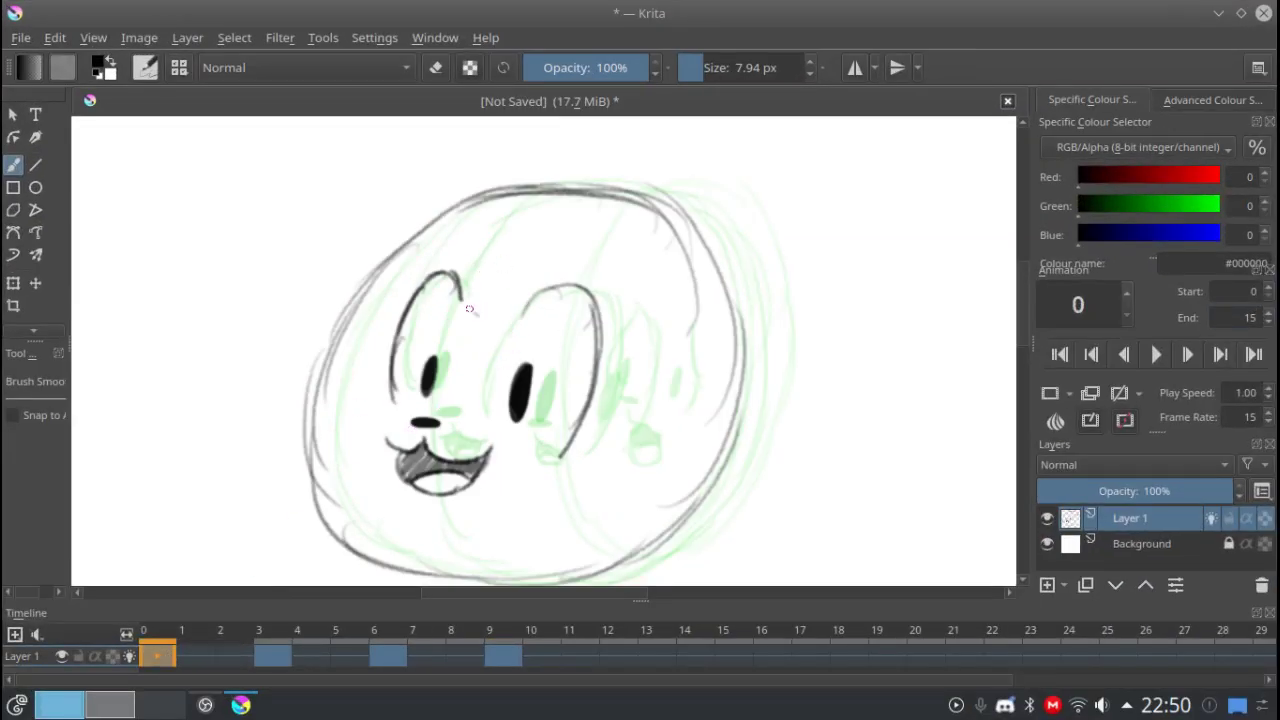
pyautogui.moveTo(457, 248)
pyautogui.mouseDown()
pyautogui.moveTo(481, 316)
pyautogui.moveTo(506, 158)
pyautogui.mouseUp()
pyautogui.moveTo(464, 196); pyautogui.dragTo(530, 134)
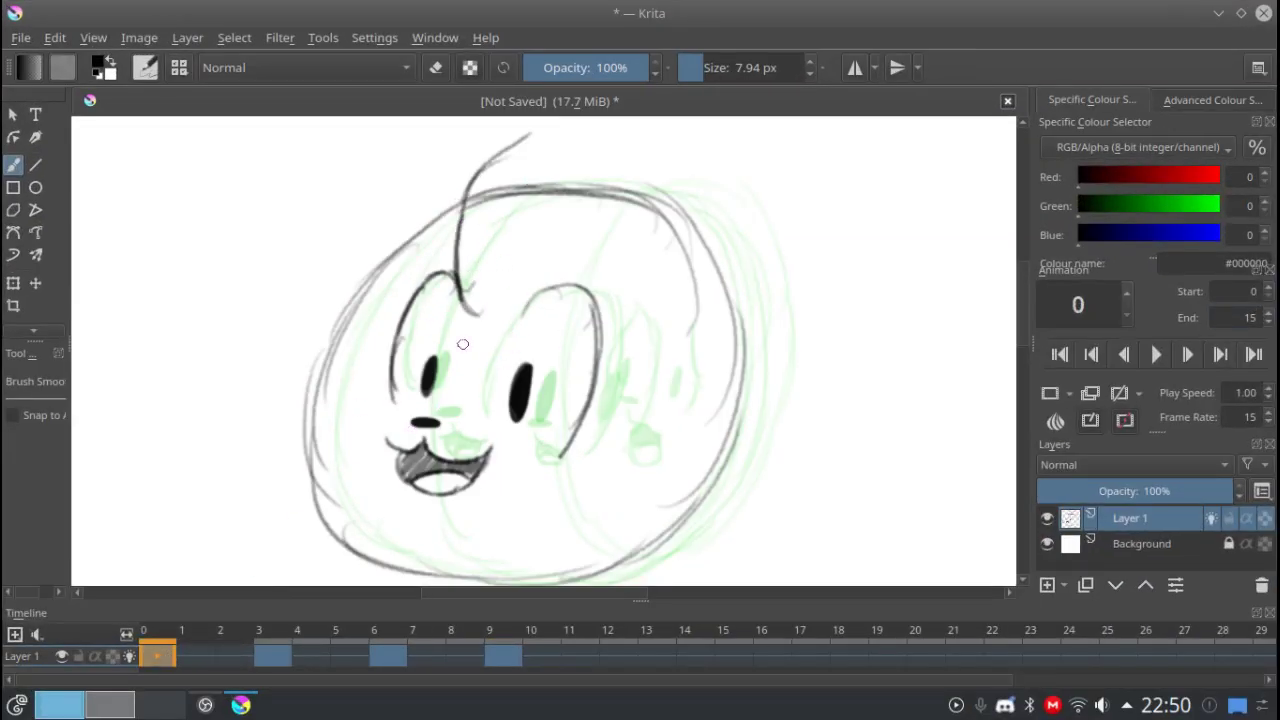
pyautogui.moveTo(463, 343); pyautogui.dragTo(451, 426)
pyautogui.moveTo(557, 211)
pyautogui.mouseDown()
pyautogui.moveTo(471, 231)
pyautogui.moveTo(450, 304)
pyautogui.mouseUp()
pyautogui.moveTo(468, 262)
pyautogui.mouseDown()
pyautogui.moveTo(446, 370)
pyautogui.moveTo(550, 348)
pyautogui.moveTo(594, 398)
pyautogui.moveTo(665, 436)
pyautogui.mouseUp()
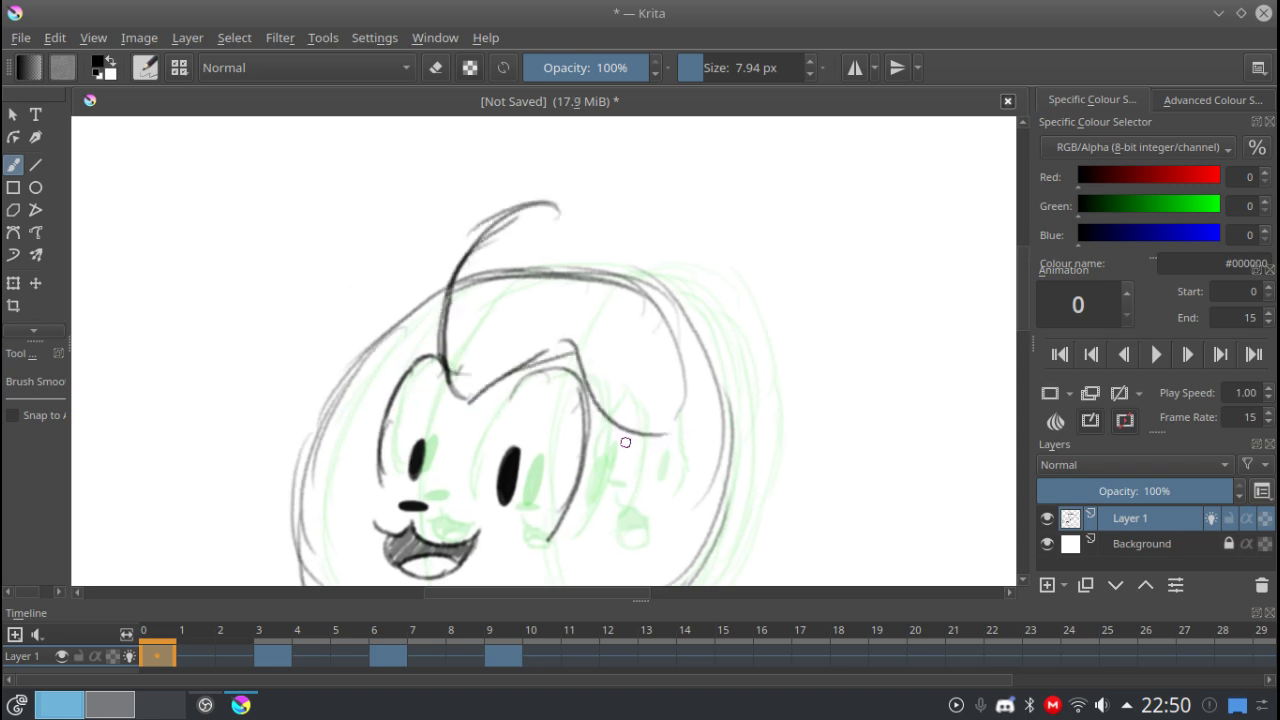
# On frame 0, draw pointed hair locks framing both sides of the face down to the cheeks.
pyautogui.moveTo(470, 483); pyautogui.dragTo(483, 366)
pyautogui.moveTo(660, 326)
pyautogui.mouseDown()
pyautogui.moveTo(610, 410)
pyautogui.moveTo(573, 427)
pyautogui.moveTo(655, 517)
pyautogui.mouseUp()
pyautogui.moveTo(555, 462); pyautogui.dragTo(542, 536)
pyautogui.moveTo(527, 498); pyautogui.dragTo(628, 563)
pyautogui.moveTo(548, 291)
pyautogui.mouseDown()
pyautogui.moveTo(481, 350)
pyautogui.moveTo(446, 340)
pyautogui.moveTo(483, 390)
pyautogui.moveTo(388, 512)
pyautogui.mouseUp()
pyautogui.moveTo(501, 372); pyautogui.dragTo(397, 400)
pyautogui.moveTo(598, 375)
pyautogui.mouseDown()
pyautogui.moveTo(383, 466)
pyautogui.moveTo(452, 538)
pyautogui.mouseUp()
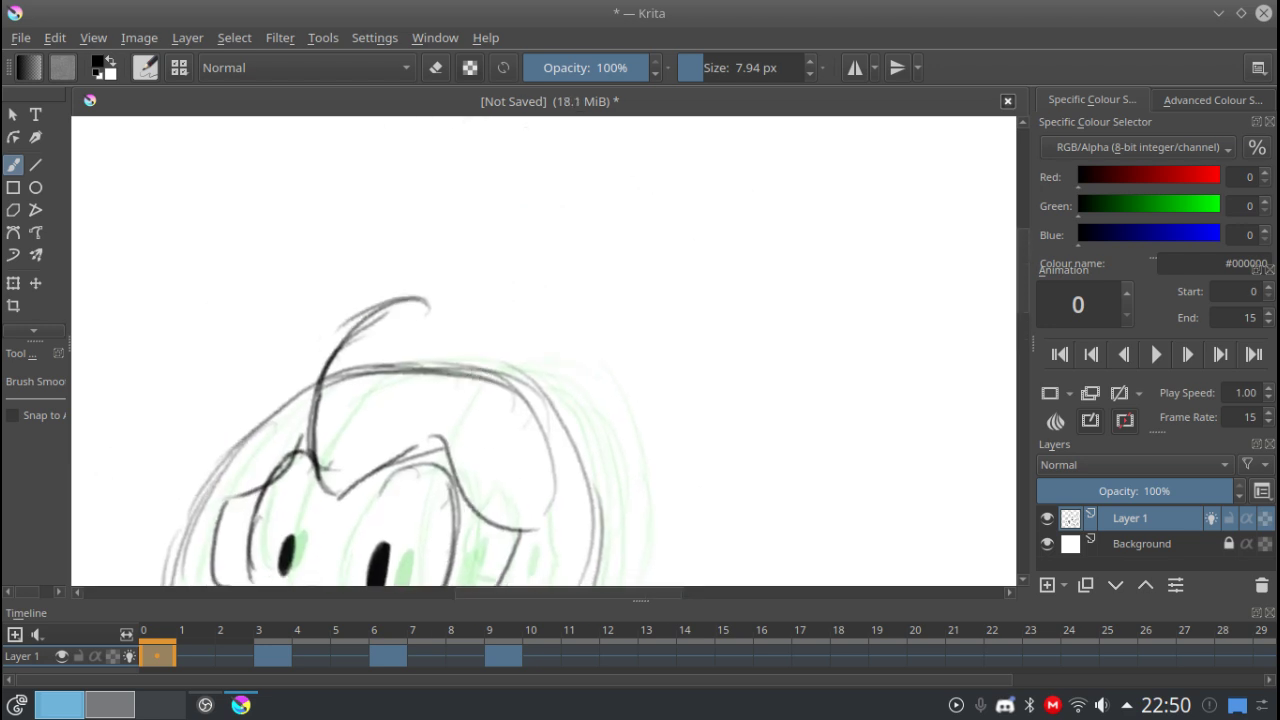
# On frame 0, draw the pointed hair tuft above the head and a curve sweeping outward from its right base.
pyautogui.moveTo(424, 311)
pyautogui.mouseDown()
pyautogui.moveTo(465, 325)
pyautogui.moveTo(562, 212)
pyautogui.moveTo(525, 389)
pyautogui.mouseUp()
pyautogui.moveTo(458, 411); pyautogui.dragTo(616, 281)
pyautogui.moveTo(405, 360)
pyautogui.mouseDown()
pyautogui.moveTo(397, 346)
pyautogui.moveTo(310, 400)
pyautogui.mouseUp()
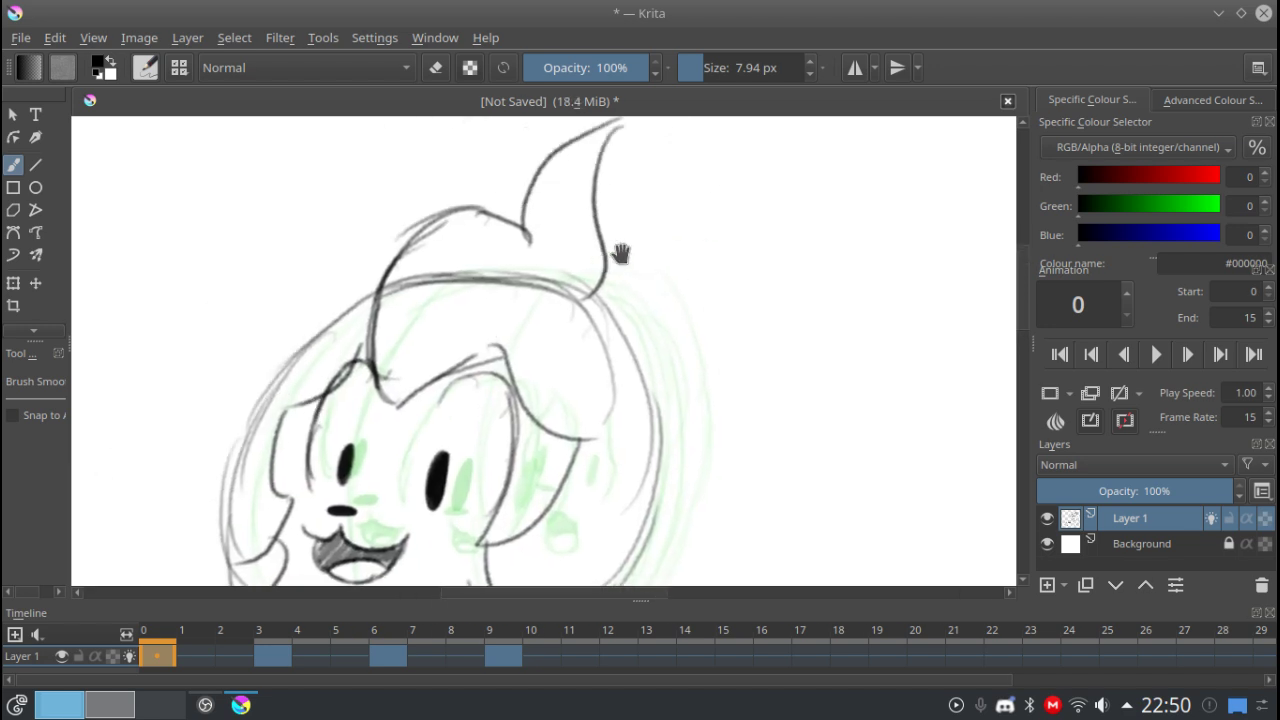
pyautogui.moveTo(607, 298); pyautogui.dragTo(811, 257)
pyautogui.moveTo(717, 321); pyautogui.dragTo(617, 277)
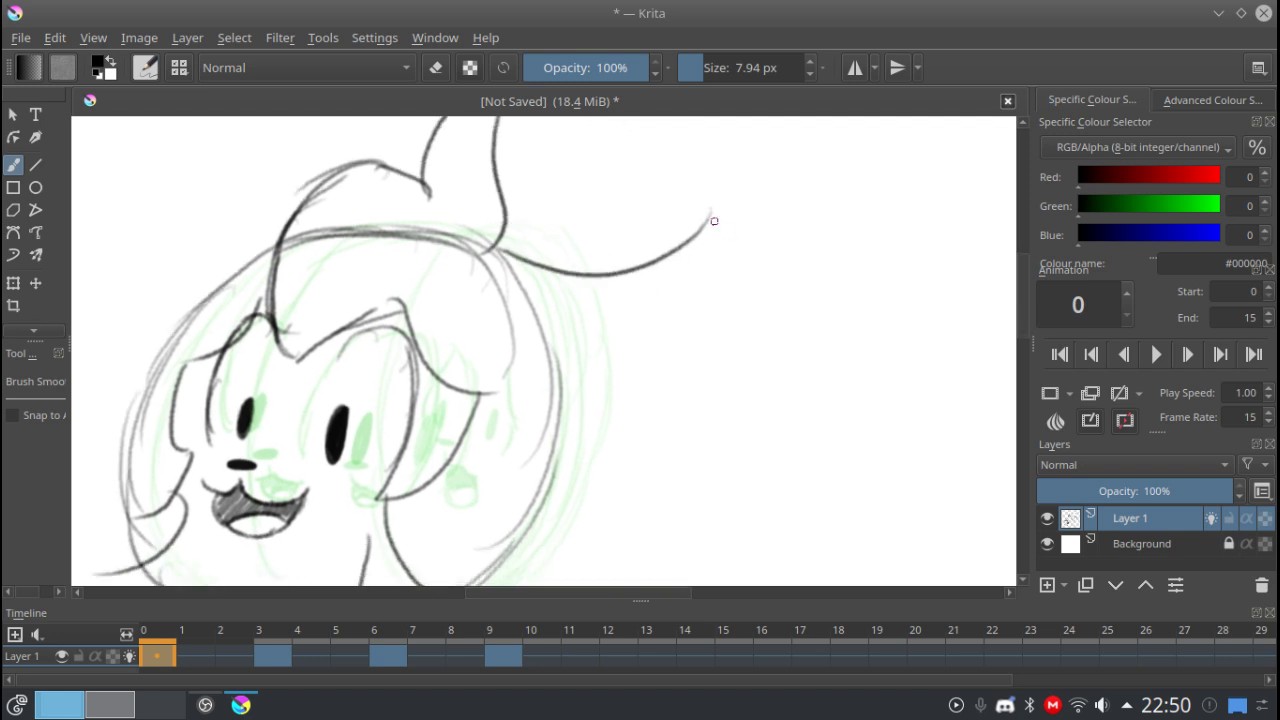
# On frame 0, draw the large layered outer hair lobes down both sides of the head.
pyautogui.moveTo(713, 219); pyautogui.dragTo(600, 497)
pyautogui.moveTo(622, 502); pyautogui.dragTo(662, 369)
pyautogui.moveTo(730, 298); pyautogui.dragTo(554, 510)
pyautogui.moveTo(366, 374)
pyautogui.mouseDown()
pyautogui.moveTo(609, 440)
pyautogui.moveTo(658, 511)
pyautogui.mouseUp()
pyautogui.moveTo(612, 246)
pyautogui.mouseDown()
pyautogui.moveTo(533, 243)
pyautogui.moveTo(495, 201)
pyautogui.mouseUp()
pyautogui.moveTo(489, 188)
pyautogui.mouseDown()
pyautogui.moveTo(416, 409)
pyautogui.moveTo(400, 332)
pyautogui.moveTo(405, 505)
pyautogui.mouseUp()
pyautogui.moveTo(260, 555); pyautogui.dragTo(246, 546)
pyautogui.moveTo(470, 405)
pyautogui.mouseDown()
pyautogui.moveTo(360, 374)
pyautogui.moveTo(375, 357)
pyautogui.mouseUp()
# On frame 3, draw the curved fringe over the forehead and the pointed hair locks on the right of the face.
pyautogui.click(271, 655)
pyautogui.moveTo(463, 260)
pyautogui.mouseDown()
pyautogui.moveTo(369, 417)
pyautogui.moveTo(373, 401)
pyautogui.mouseUp()
pyautogui.moveTo(488, 171); pyautogui.dragTo(470, 347)
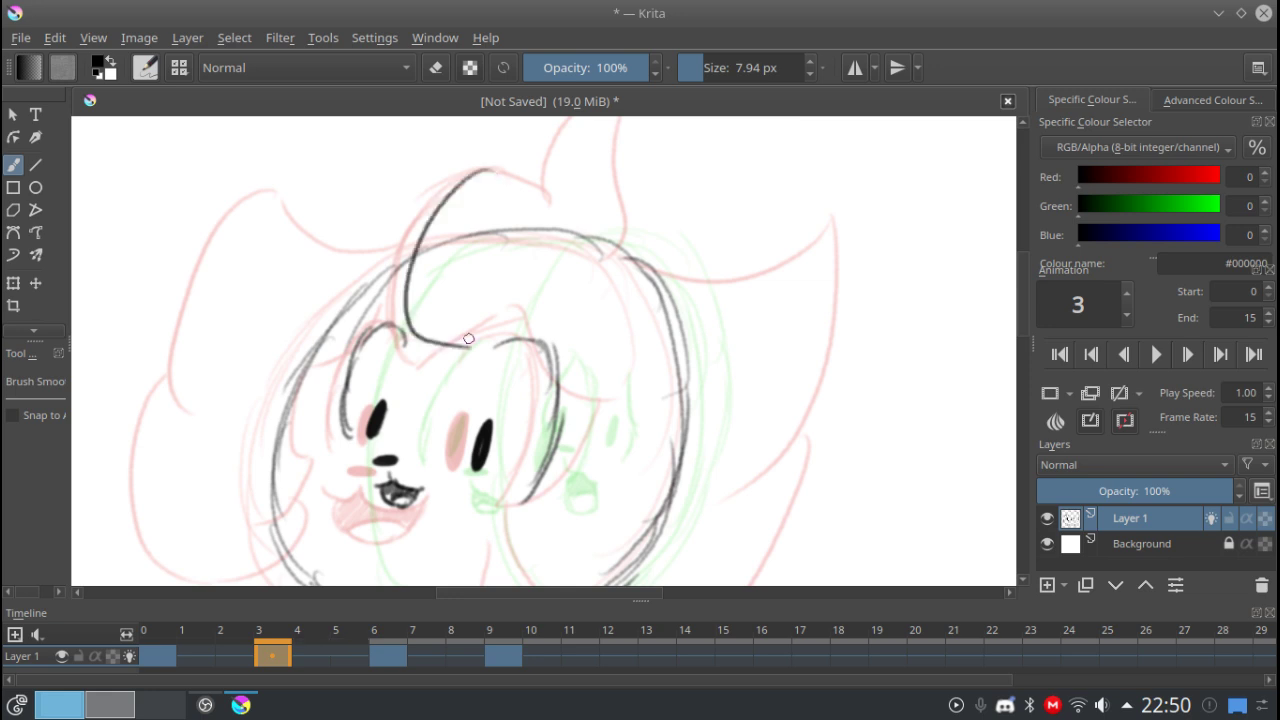
pyautogui.hotkey('ctrl', 'z')
pyautogui.moveTo(503, 200); pyautogui.dragTo(430, 358)
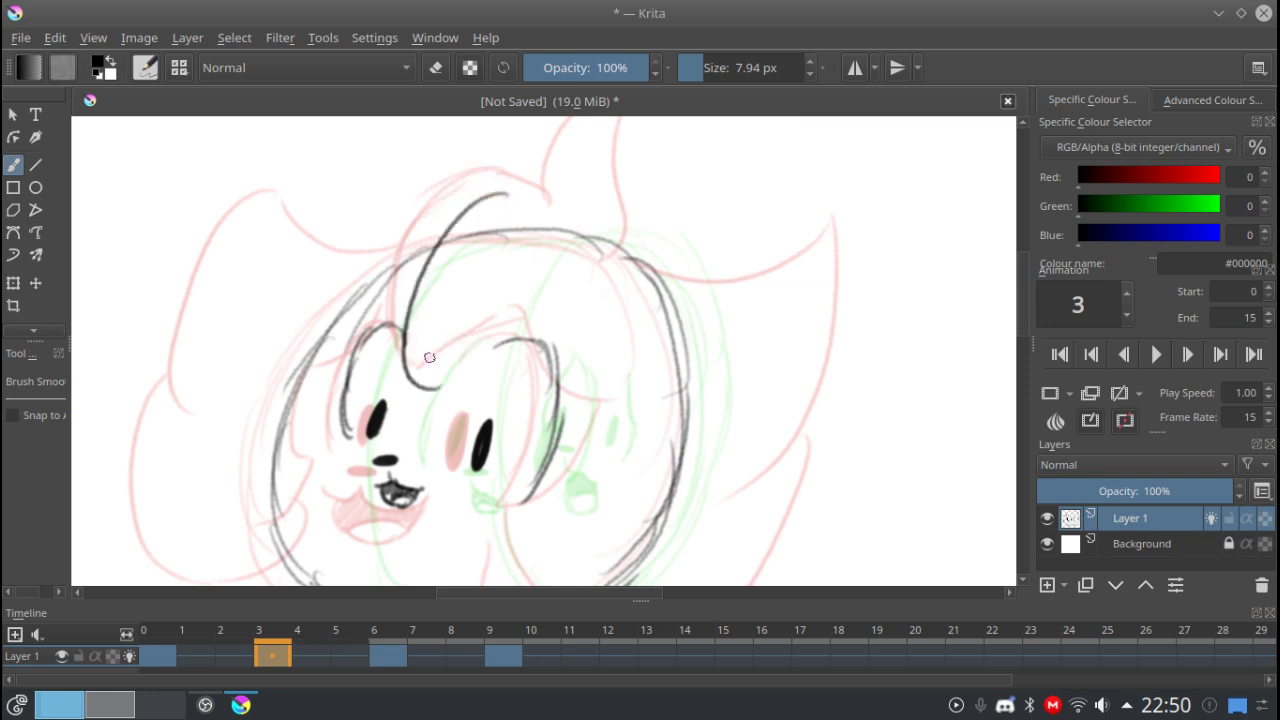
pyautogui.hotkey('ctrl', 'z')
pyautogui.moveTo(504, 196)
pyautogui.mouseDown()
pyautogui.moveTo(440, 357)
pyautogui.moveTo(552, 294)
pyautogui.moveTo(556, 340)
pyautogui.moveTo(612, 388)
pyautogui.mouseUp()
pyautogui.moveTo(612, 388)
pyautogui.mouseDown()
pyautogui.moveTo(600, 335)
pyautogui.moveTo(542, 440)
pyautogui.mouseUp()
pyautogui.moveTo(535, 441)
pyautogui.mouseDown()
pyautogui.moveTo(537, 482)
pyautogui.moveTo(588, 511)
pyautogui.mouseUp()
pyautogui.moveTo(519, 476); pyautogui.dragTo(586, 560)
pyautogui.moveTo(377, 507); pyautogui.dragTo(487, 515)
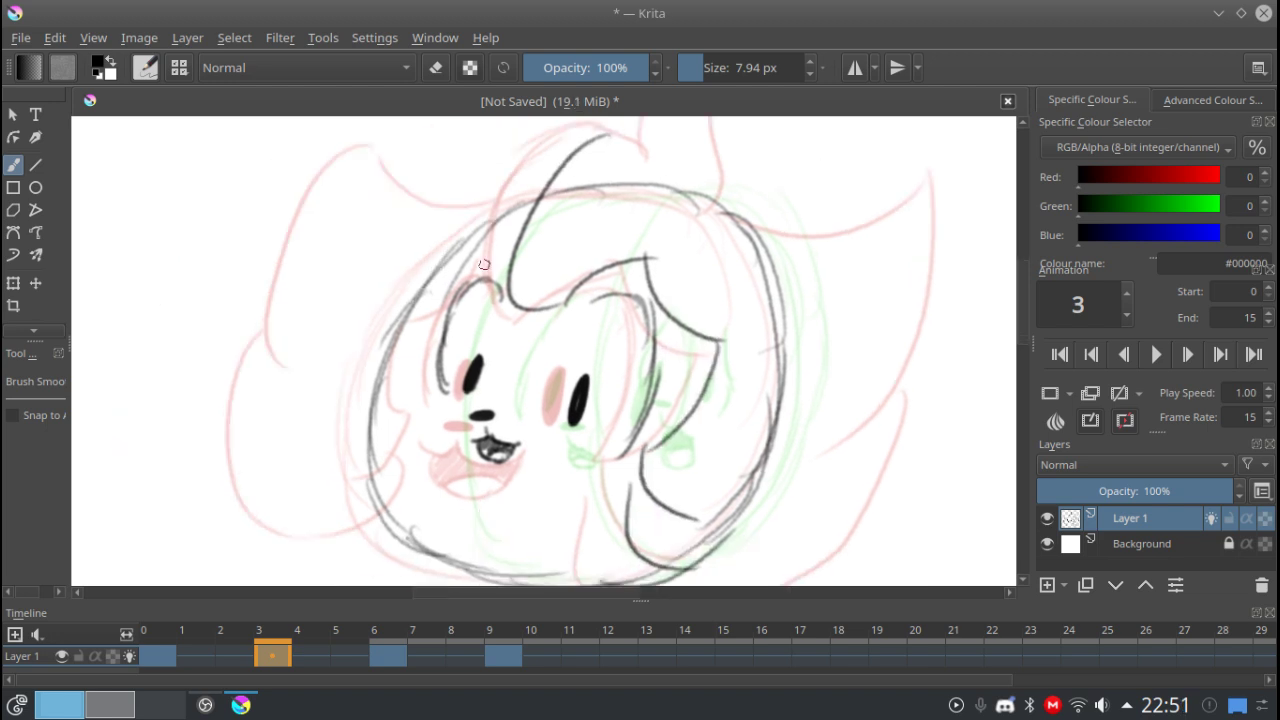
# On frame 3, draw the hair locks left of the face, the top tuft and the outer hair on the right.
pyautogui.moveTo(524, 255)
pyautogui.mouseDown()
pyautogui.moveTo(405, 395)
pyautogui.moveTo(410, 410)
pyautogui.moveTo(366, 474)
pyautogui.mouseUp()
pyautogui.moveTo(410, 444); pyautogui.dragTo(352, 512)
pyautogui.moveTo(352, 512); pyautogui.dragTo(308, 543)
pyautogui.moveTo(578, 183)
pyautogui.mouseDown()
pyautogui.moveTo(516, 255)
pyautogui.moveTo(452, 258)
pyautogui.moveTo(488, 236)
pyautogui.moveTo(609, 217)
pyautogui.moveTo(619, 250)
pyautogui.moveTo(561, 321)
pyautogui.moveTo(680, 362)
pyautogui.moveTo(775, 350)
pyautogui.moveTo(782, 285)
pyautogui.moveTo(724, 442)
pyautogui.mouseUp()
pyautogui.moveTo(808, 370); pyautogui.dragTo(704, 463)
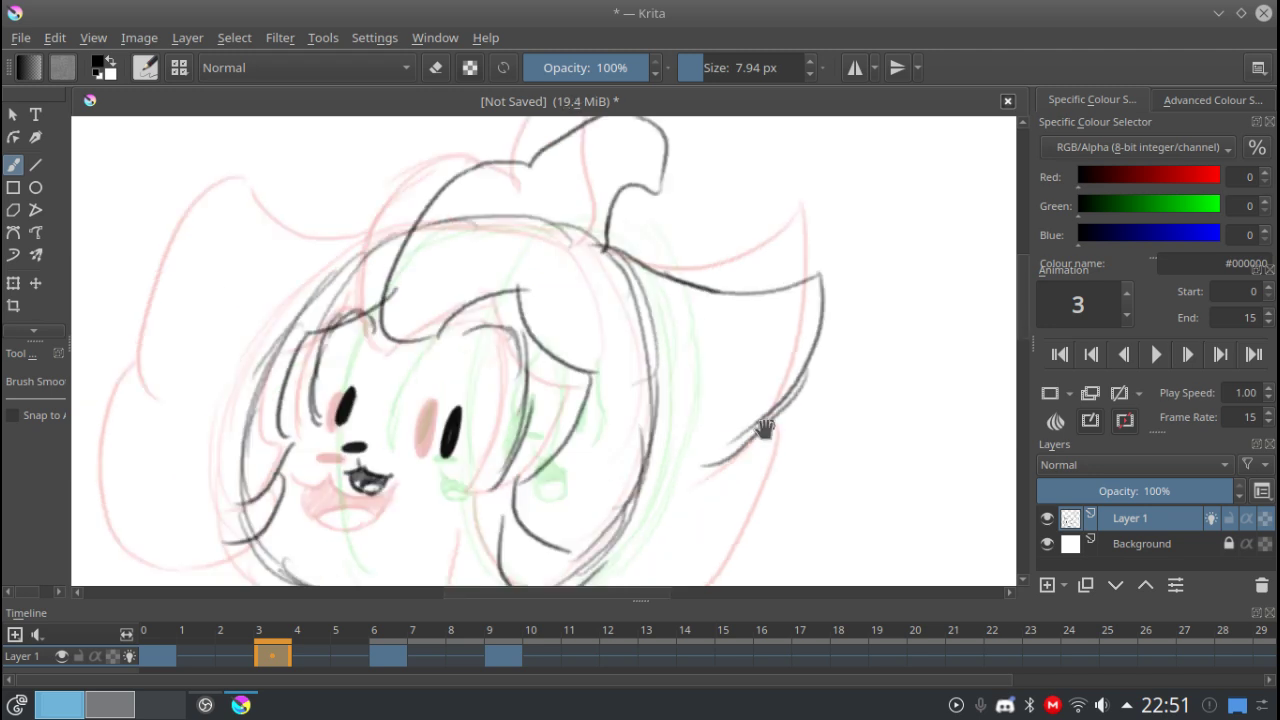
pyautogui.moveTo(763, 428)
pyautogui.mouseDown()
pyautogui.moveTo(780, 344)
pyautogui.moveTo(640, 502)
pyautogui.mouseUp()
# On frame 3, draw the layered outer hair lobes on the left, curving down beneath the head.
pyautogui.moveTo(524, 471)
pyautogui.mouseDown()
pyautogui.moveTo(564, 432)
pyautogui.moveTo(590, 442)
pyautogui.mouseUp()
pyautogui.moveTo(656, 218)
pyautogui.mouseDown()
pyautogui.moveTo(504, 201)
pyautogui.moveTo(461, 326)
pyautogui.moveTo(466, 453)
pyautogui.mouseUp()
pyautogui.hotkey('ctrl', 'z')
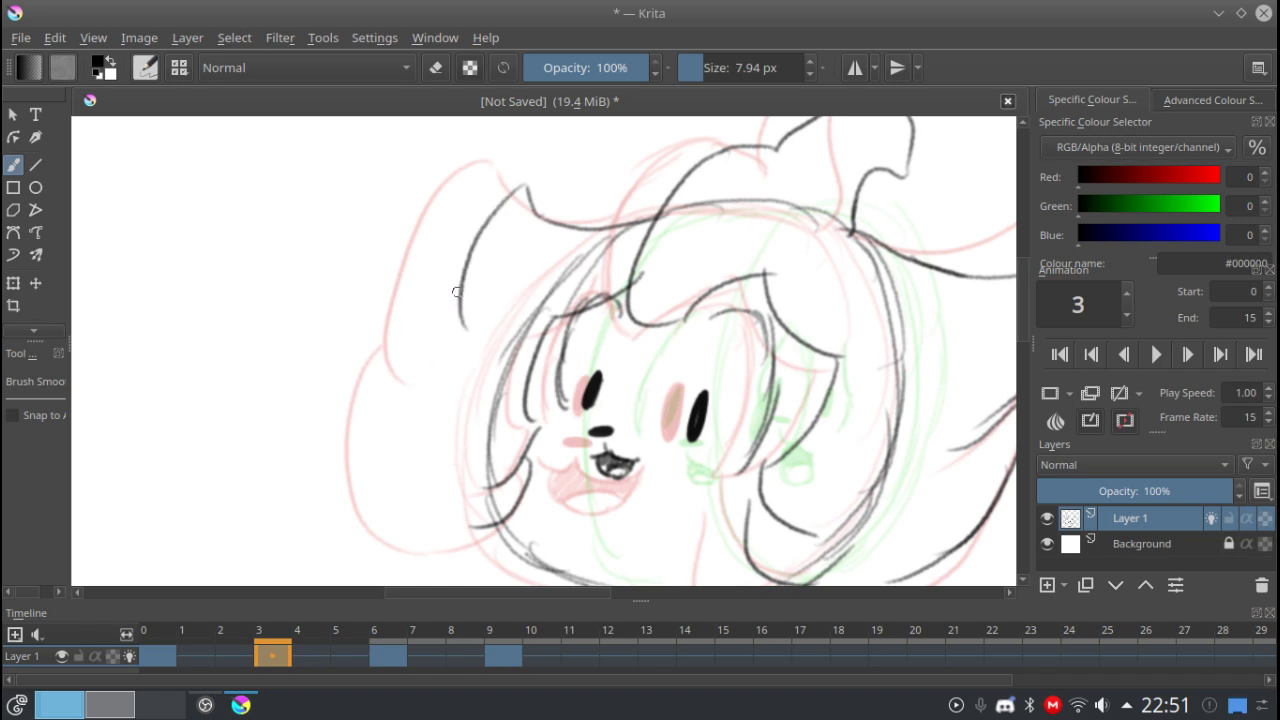
pyautogui.moveTo(457, 292); pyautogui.dragTo(448, 527)
pyautogui.moveTo(480, 502)
pyautogui.mouseDown()
pyautogui.moveTo(280, 446)
pyautogui.moveTo(294, 431)
pyautogui.moveTo(414, 437)
pyautogui.moveTo(394, 437)
pyautogui.moveTo(422, 350)
pyautogui.mouseUp()
pyautogui.moveTo(357, 373); pyautogui.dragTo(459, 438)
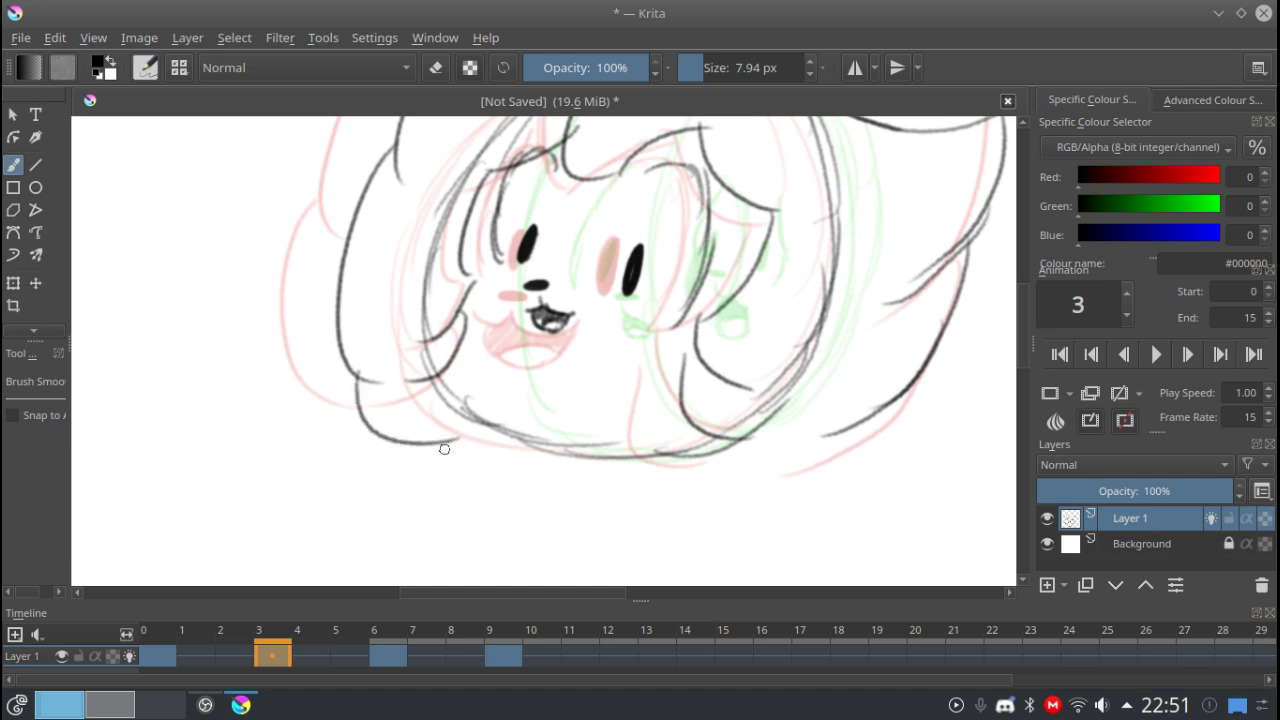
pyautogui.moveTo(836, 441); pyautogui.dragTo(685, 467)
# On frame 6, draw the fringe over the forehead and the pointed hair locks on both sides of the face.
pyautogui.press('Right')
pyautogui.press('Right')
pyautogui.press('Right')
pyautogui.moveTo(422, 432)
pyautogui.mouseDown()
pyautogui.moveTo(374, 404)
pyautogui.moveTo(304, 584)
pyautogui.mouseUp()
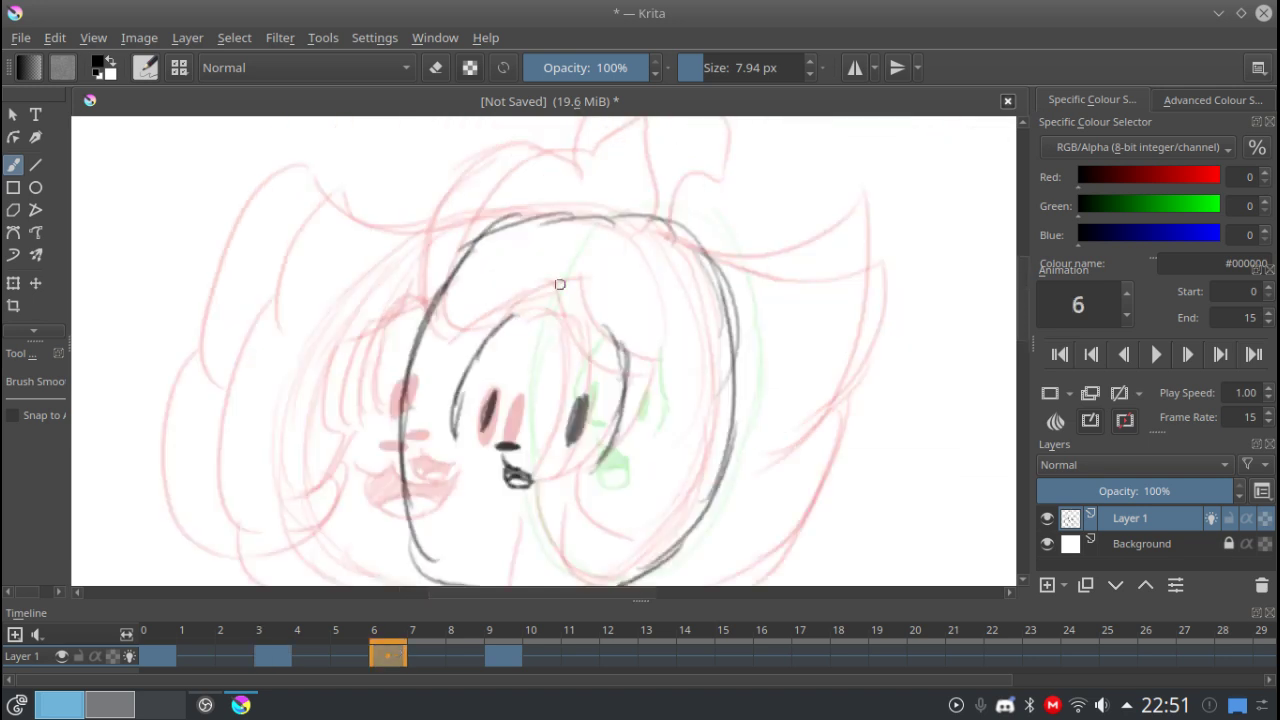
pyautogui.moveTo(568, 197); pyautogui.dragTo(586, 352)
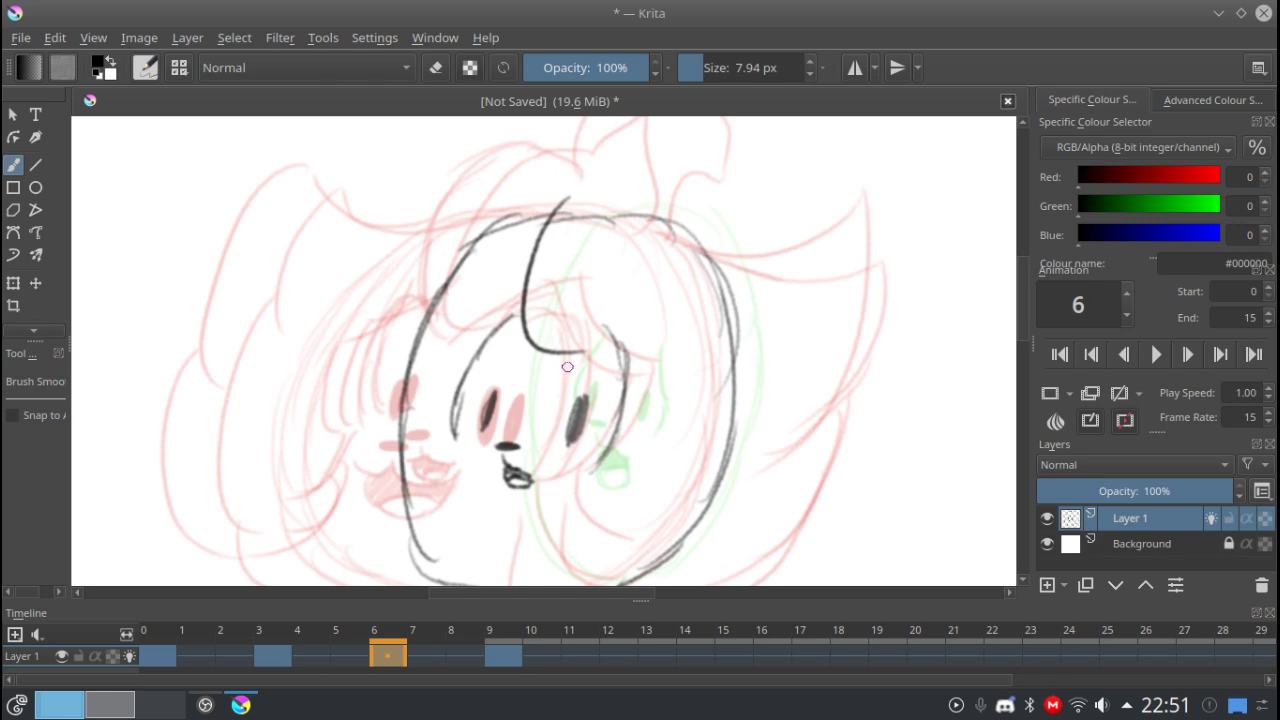
pyautogui.moveTo(578, 346); pyautogui.dragTo(646, 530)
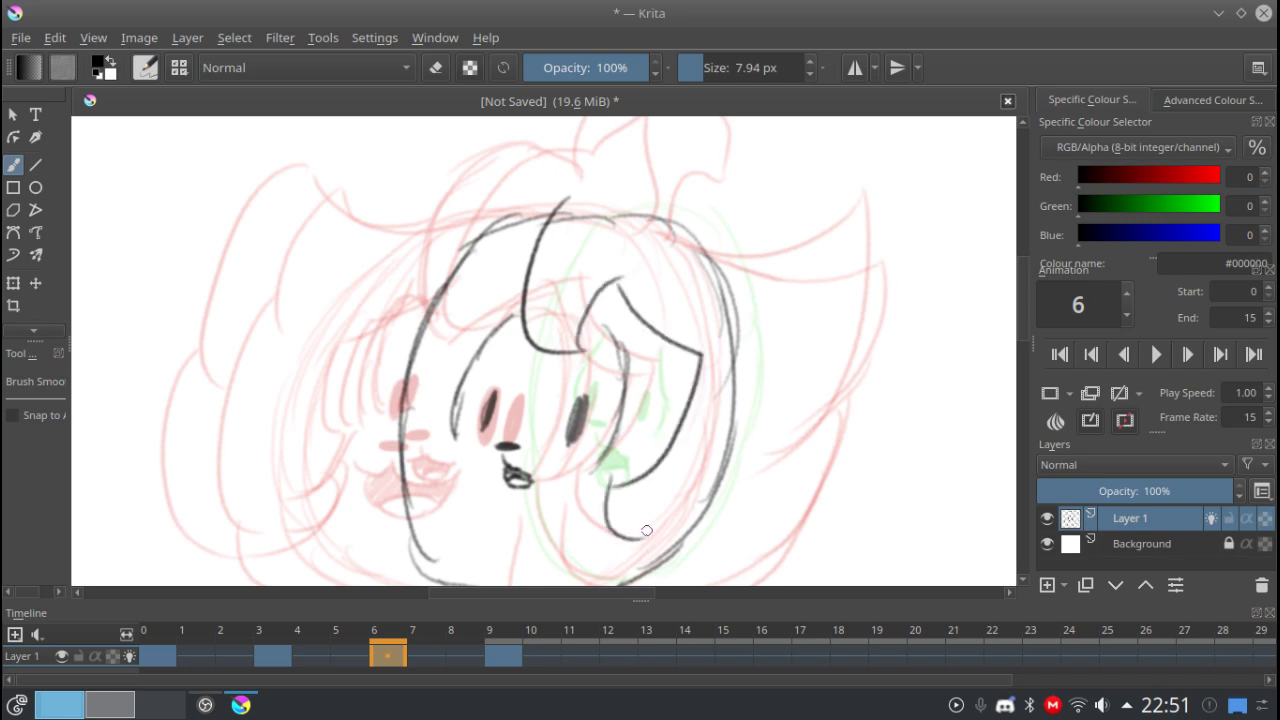
pyautogui.moveTo(520, 284)
pyautogui.mouseDown()
pyautogui.moveTo(434, 360)
pyautogui.moveTo(392, 562)
pyautogui.mouseUp()
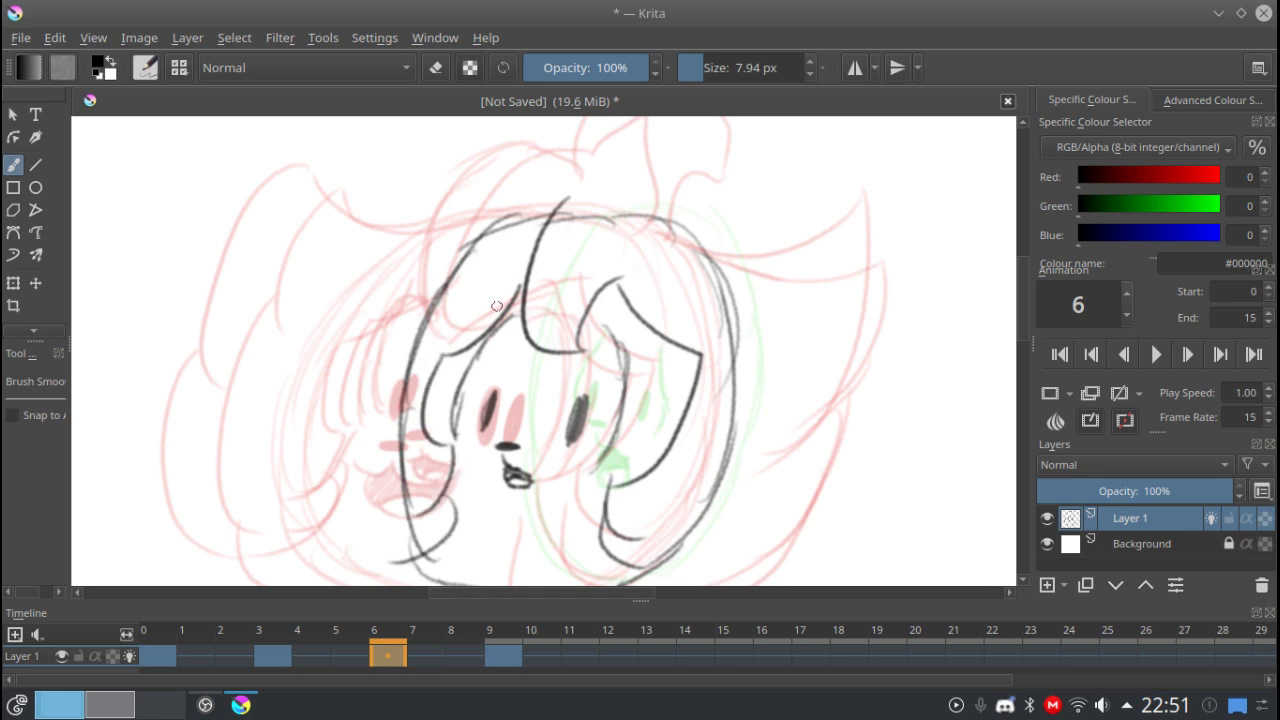
pyautogui.moveTo(496, 306); pyautogui.dragTo(475, 382)
# On frame 6, draw the top hair tuft and right outer lobes, and try a curve for the left outer hair.
pyautogui.moveTo(545, 275)
pyautogui.mouseDown()
pyautogui.moveTo(598, 280)
pyautogui.moveTo(660, 310)
pyautogui.moveTo(617, 278)
pyautogui.moveTo(872, 377)
pyautogui.mouseUp()
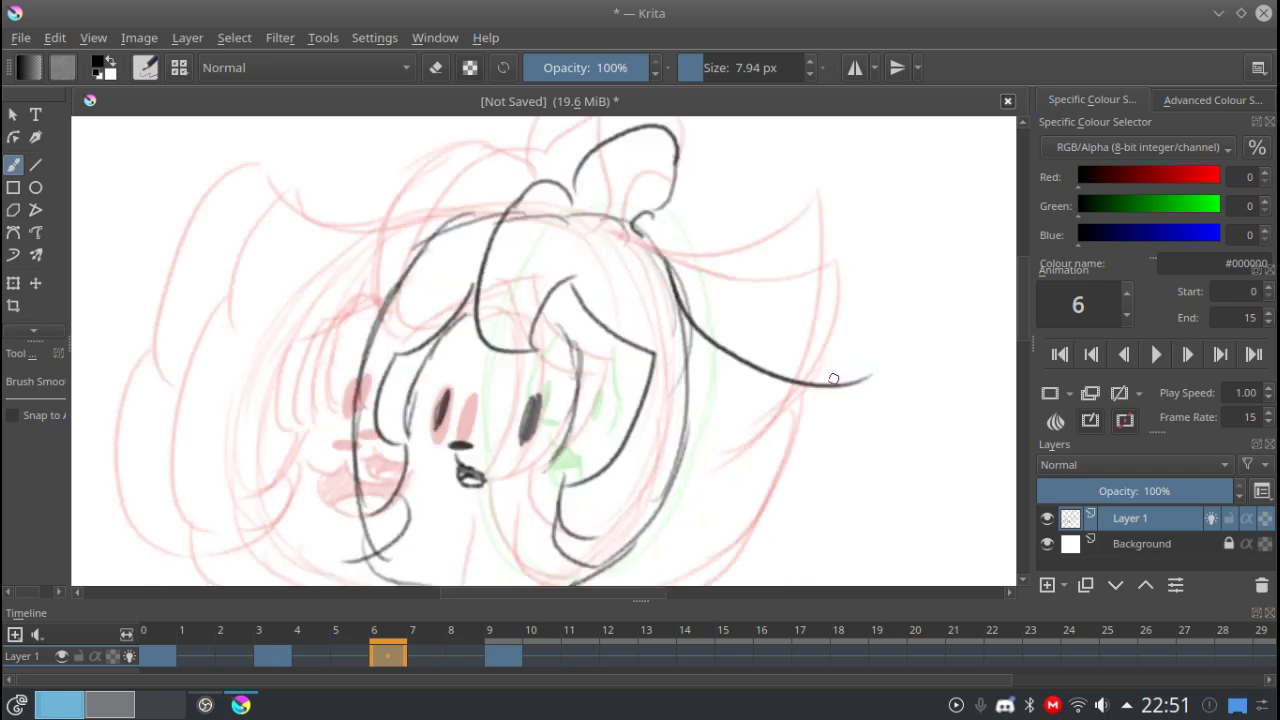
pyautogui.moveTo(412, 301); pyautogui.dragTo(562, 278)
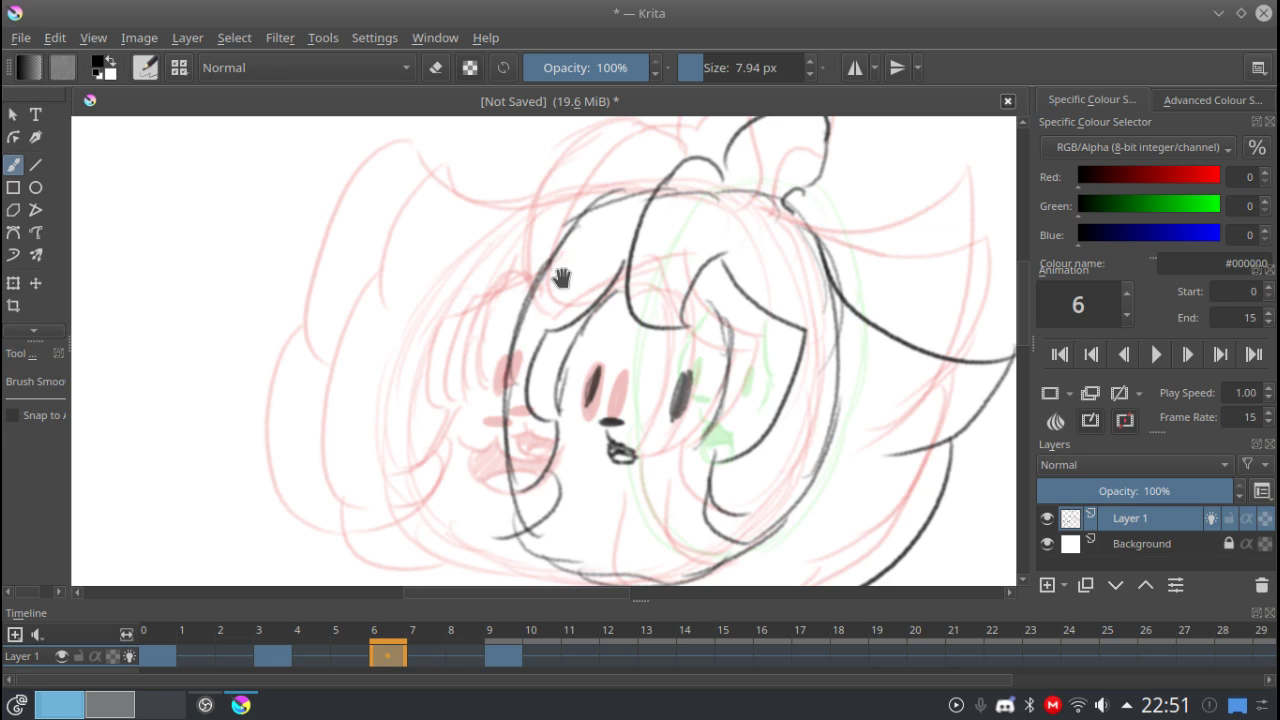
pyautogui.moveTo(640, 190); pyautogui.dragTo(652, 183)
pyautogui.moveTo(606, 199); pyautogui.dragTo(461, 237)
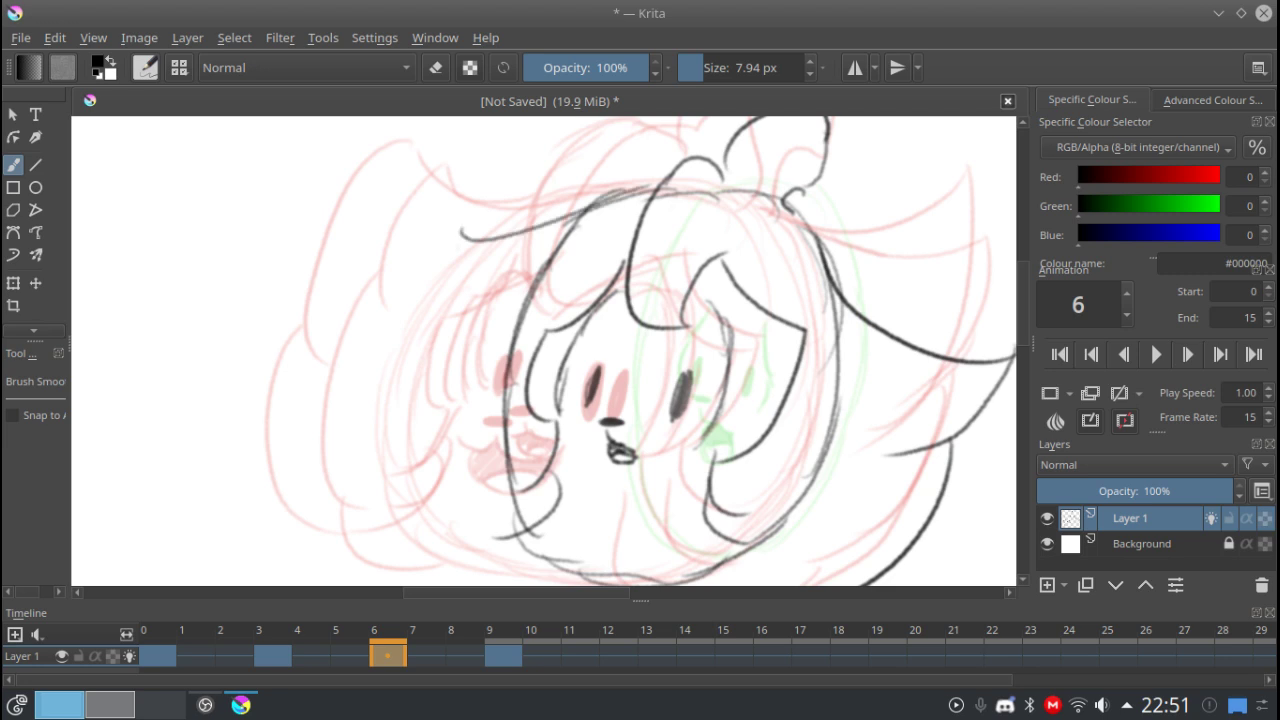
pyautogui.hotkey('ctrl', 'z')
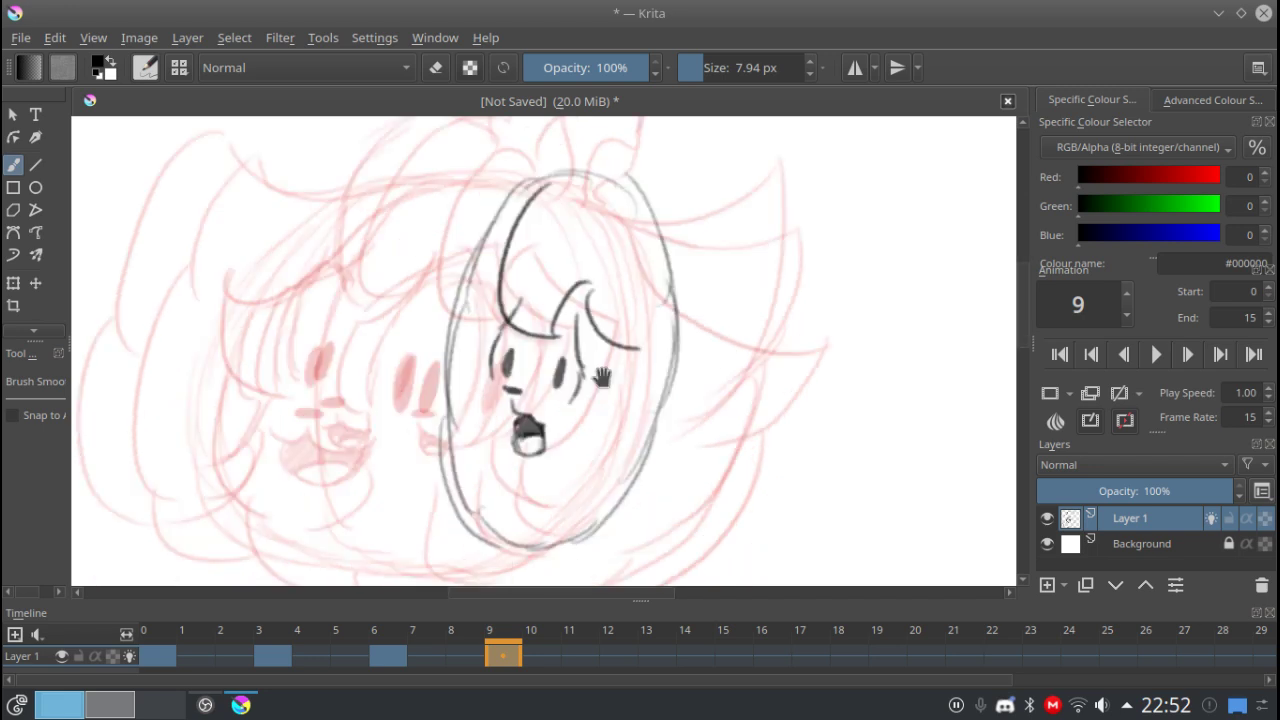
# On frame 9, draw the pointed hair locks down the right and left sides of the face.
pyautogui.moveTo(637, 352); pyautogui.dragTo(628, 518)
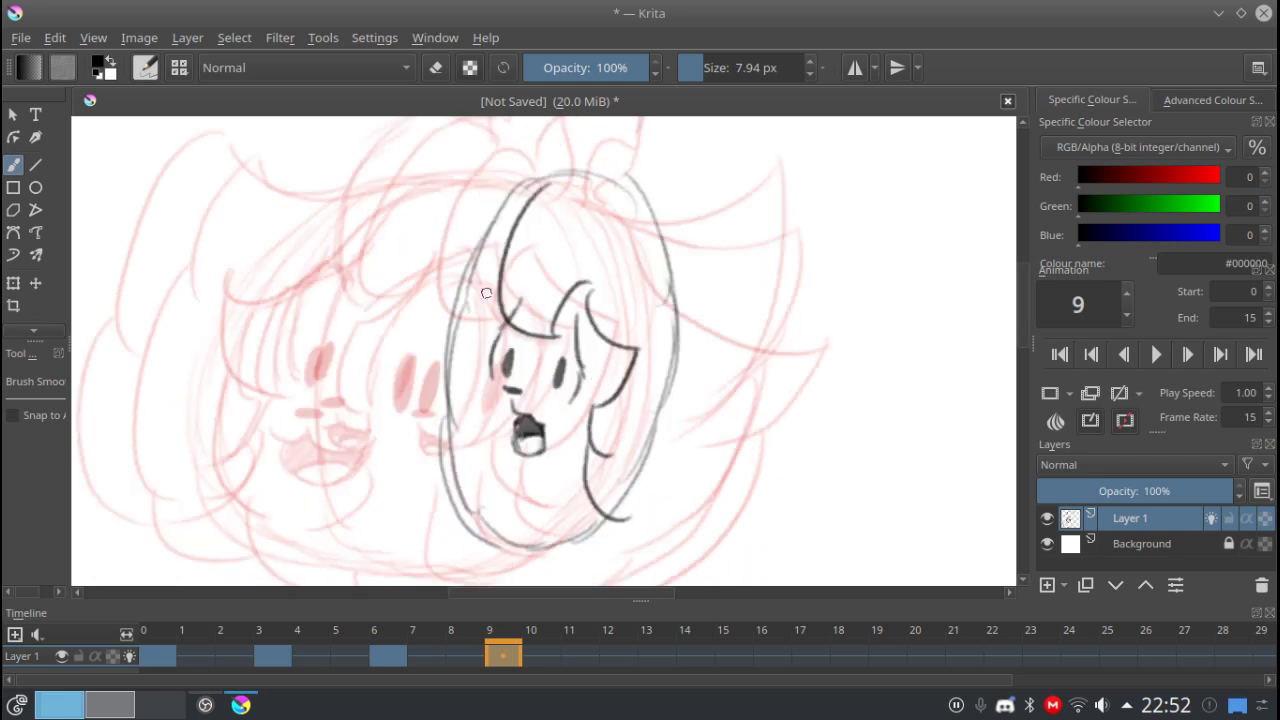
pyautogui.moveTo(486, 293); pyautogui.dragTo(432, 500)
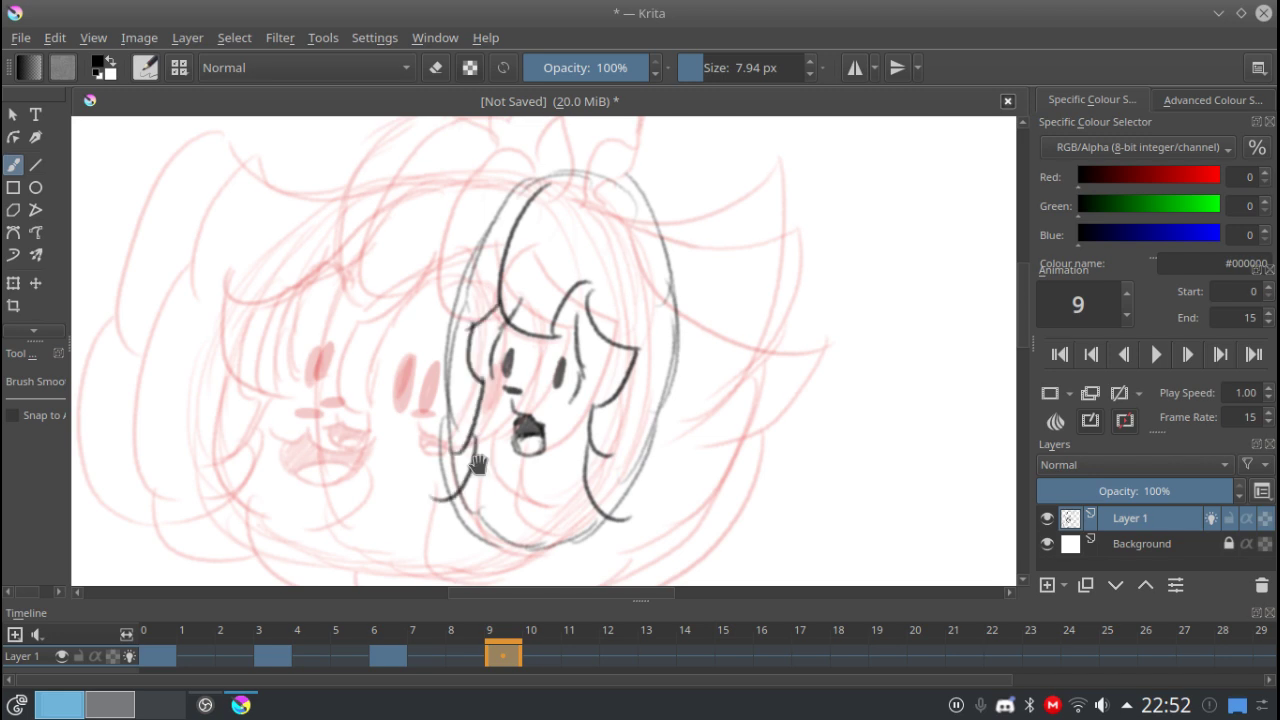
pyautogui.moveTo(478, 464); pyautogui.dragTo(402, 501)
pyautogui.moveTo(587, 258); pyautogui.dragTo(741, 198)
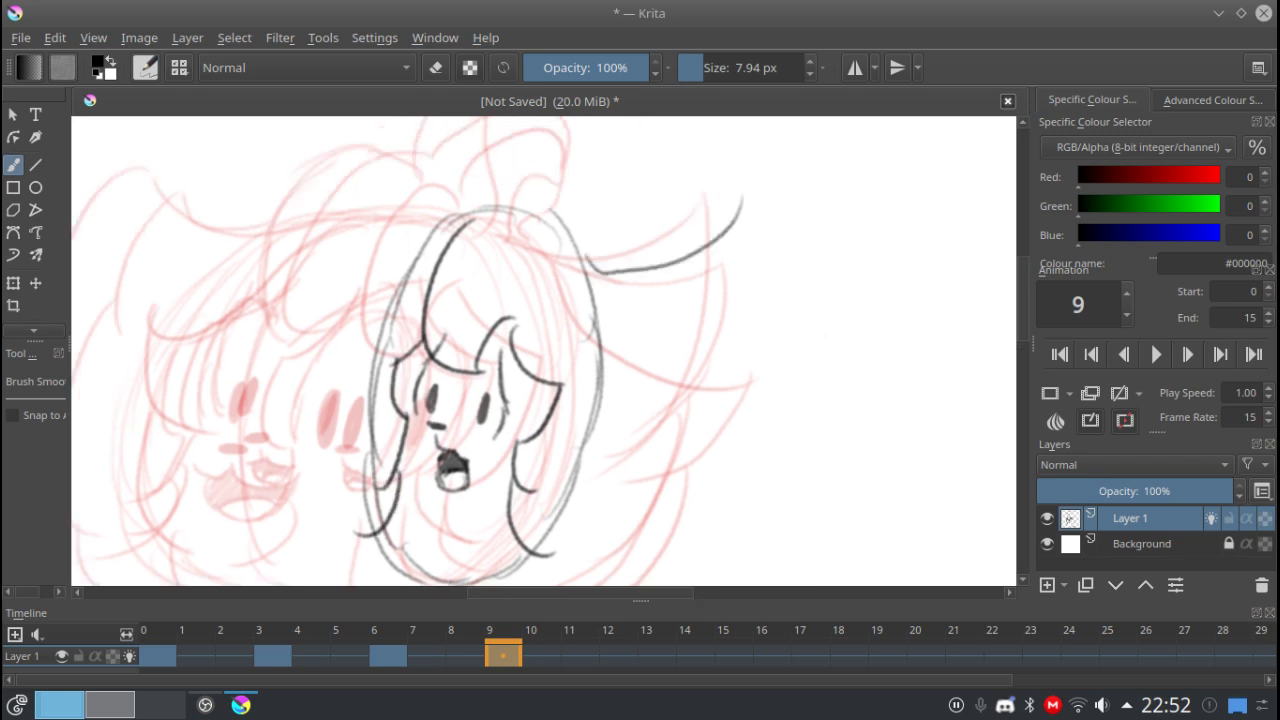
pyautogui.hotkey('ctrl', 'z')
pyautogui.moveTo(566, 232); pyautogui.dragTo(558, 290)
pyautogui.moveTo(467, 271); pyautogui.dragTo(592, 286)
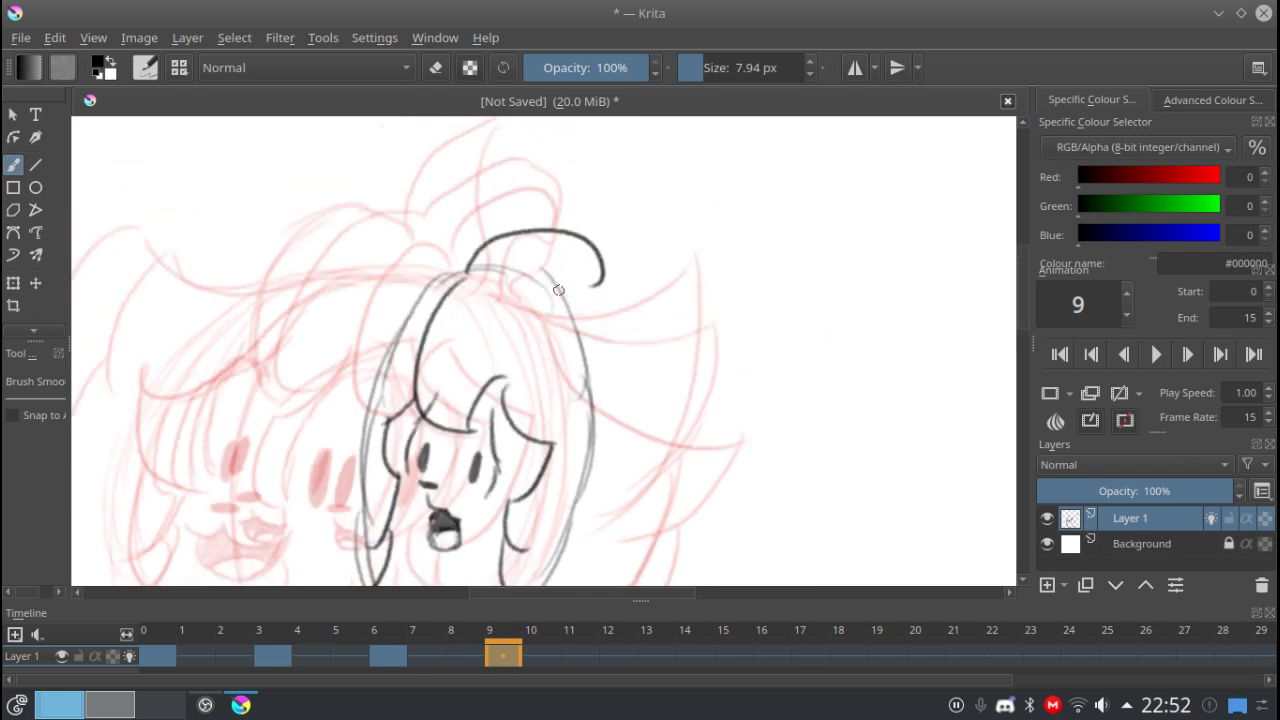
pyautogui.hotkey('ctrl', 'z')
# On frame 9, draw the rounded top hair and the large outer hair lobes on both sides and below the head.
pyautogui.moveTo(466, 271)
pyautogui.mouseDown()
pyautogui.moveTo(598, 338)
pyautogui.moveTo(563, 235)
pyautogui.moveTo(575, 413)
pyautogui.mouseUp()
pyautogui.moveTo(608, 432); pyautogui.dragTo(490, 497)
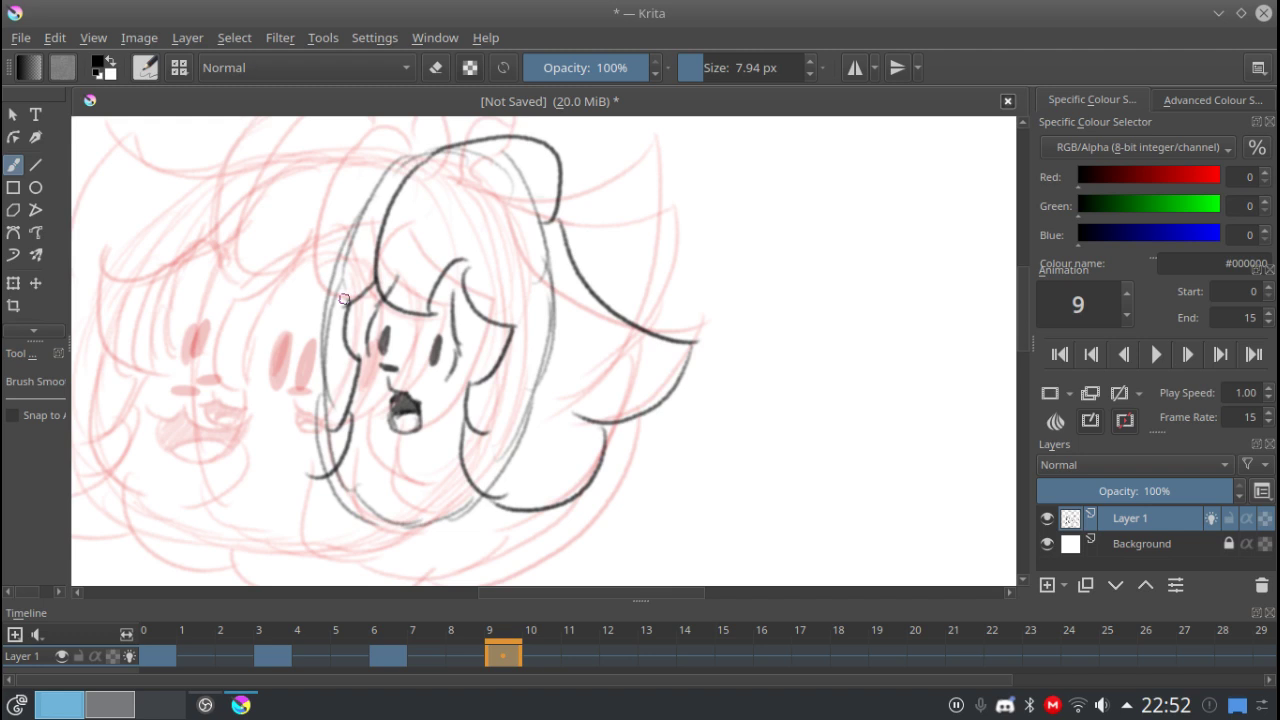
pyautogui.moveTo(344, 299); pyautogui.dragTo(478, 302)
pyautogui.moveTo(542, 163)
pyautogui.mouseDown()
pyautogui.moveTo(389, 255)
pyautogui.moveTo(445, 462)
pyautogui.moveTo(437, 523)
pyautogui.moveTo(357, 432)
pyautogui.mouseUp()
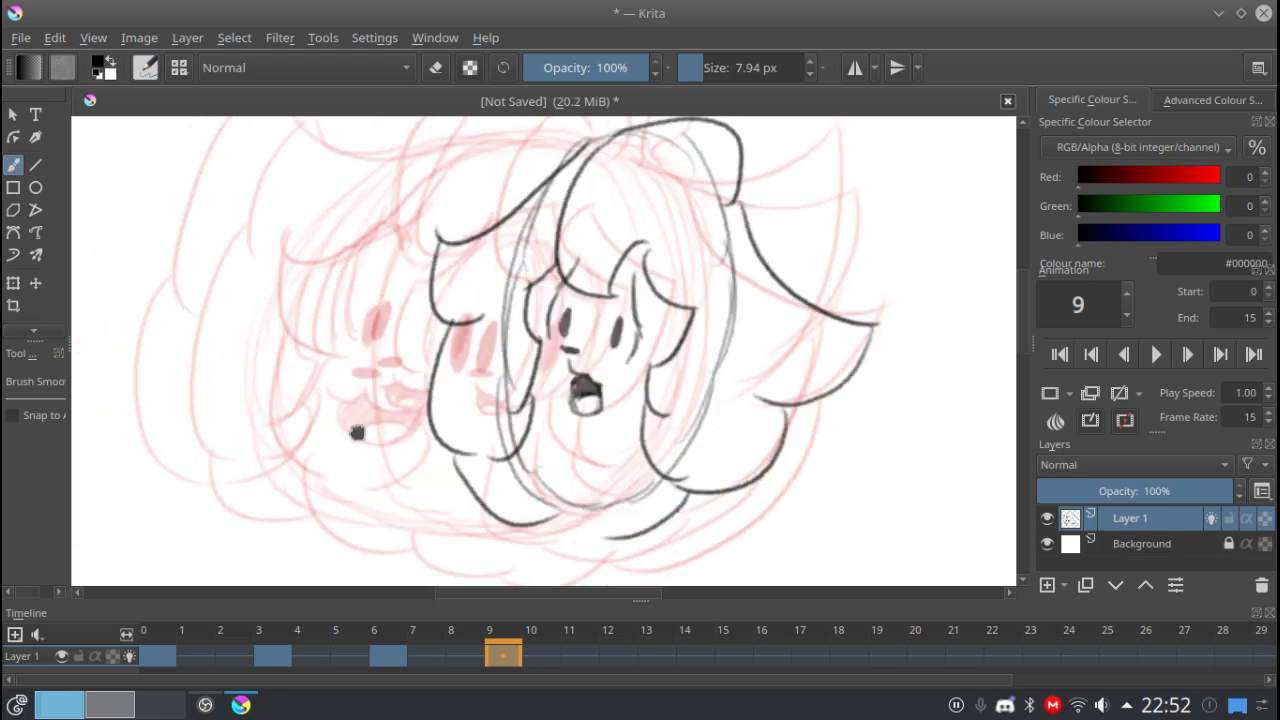
# Play the animation from frame 0 to check the head turn, and stop the playback.
pyautogui.scroll(-1, 357, 432)
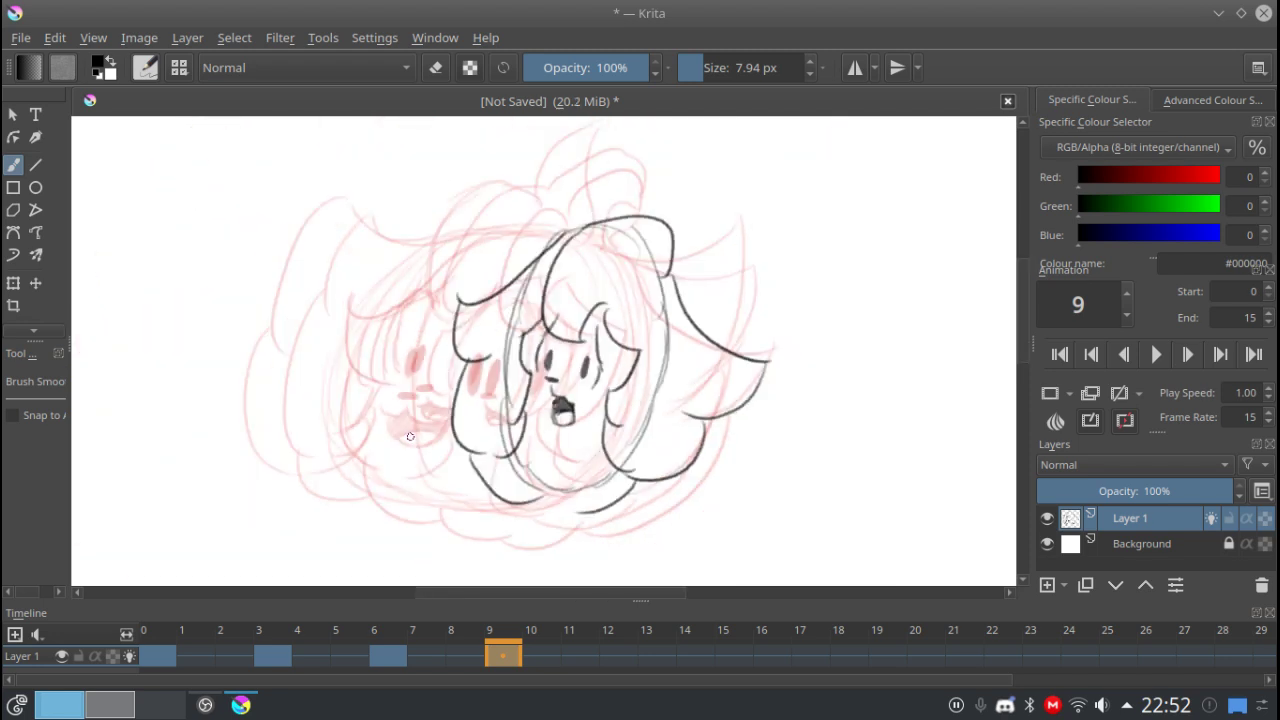
pyautogui.hotkey('ctrl', '-')
pyautogui.click(1062, 356)
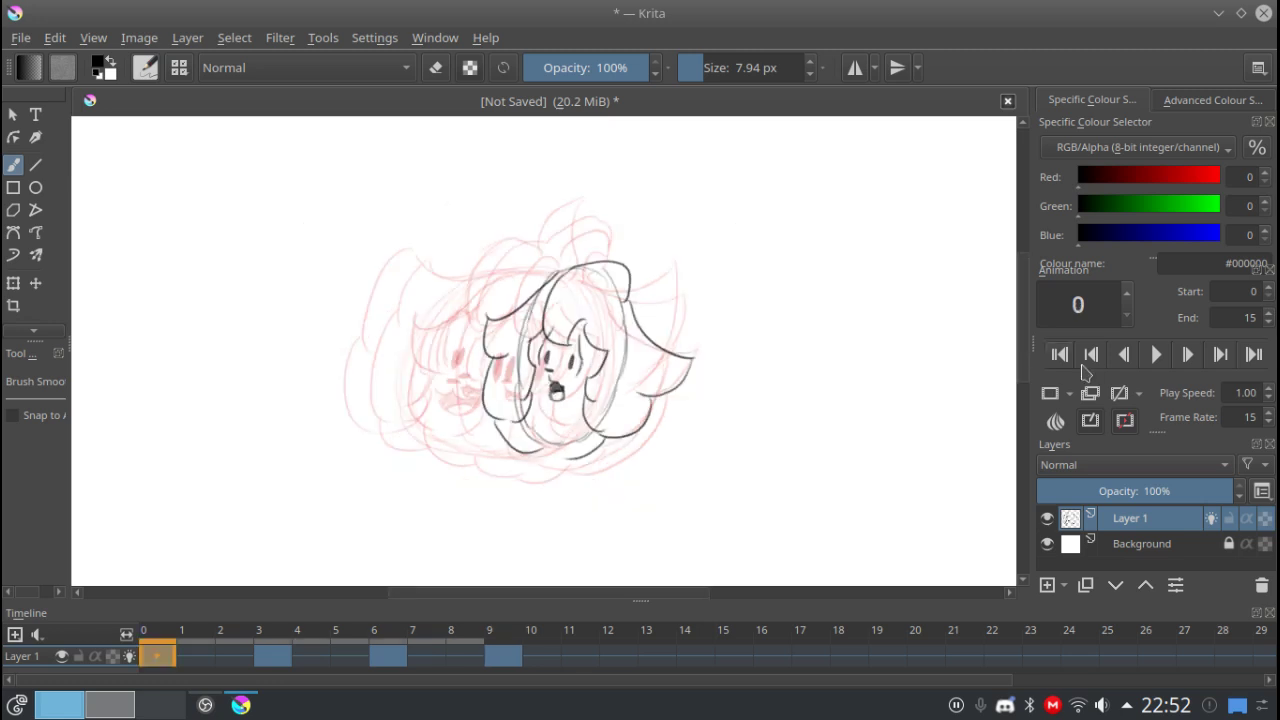
pyautogui.click(1152, 360)
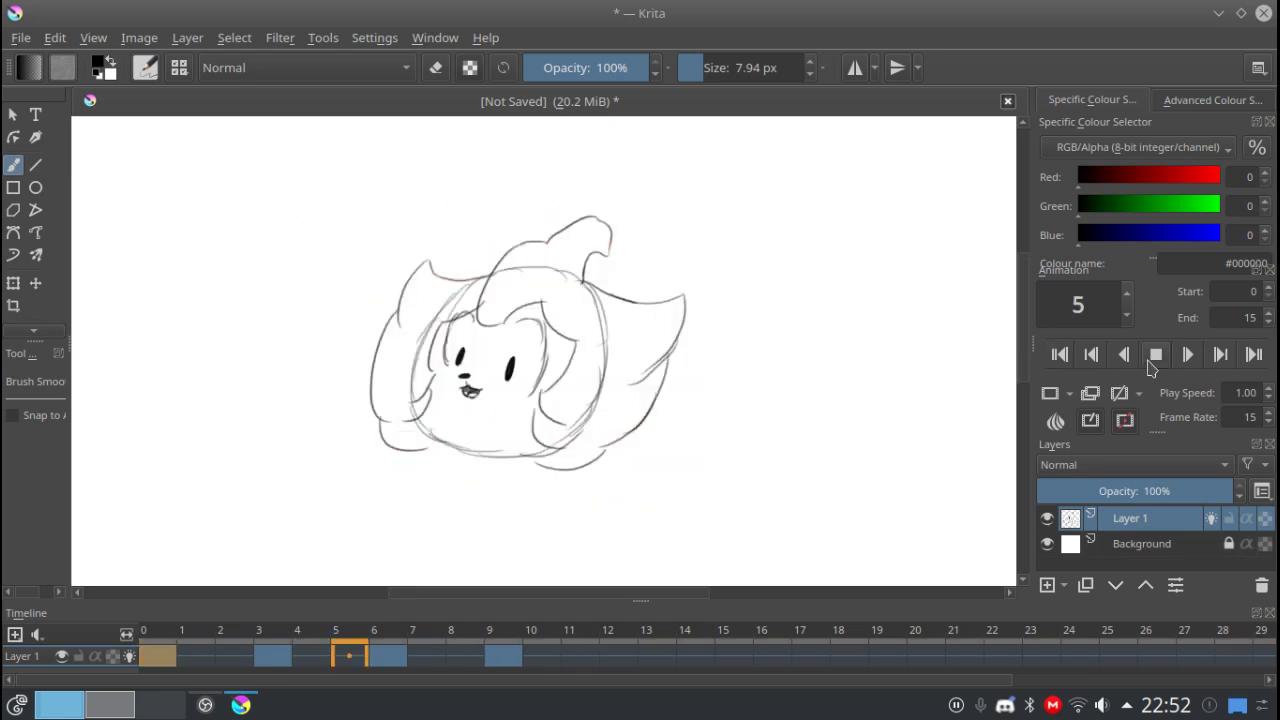
pyautogui.click(1153, 360)
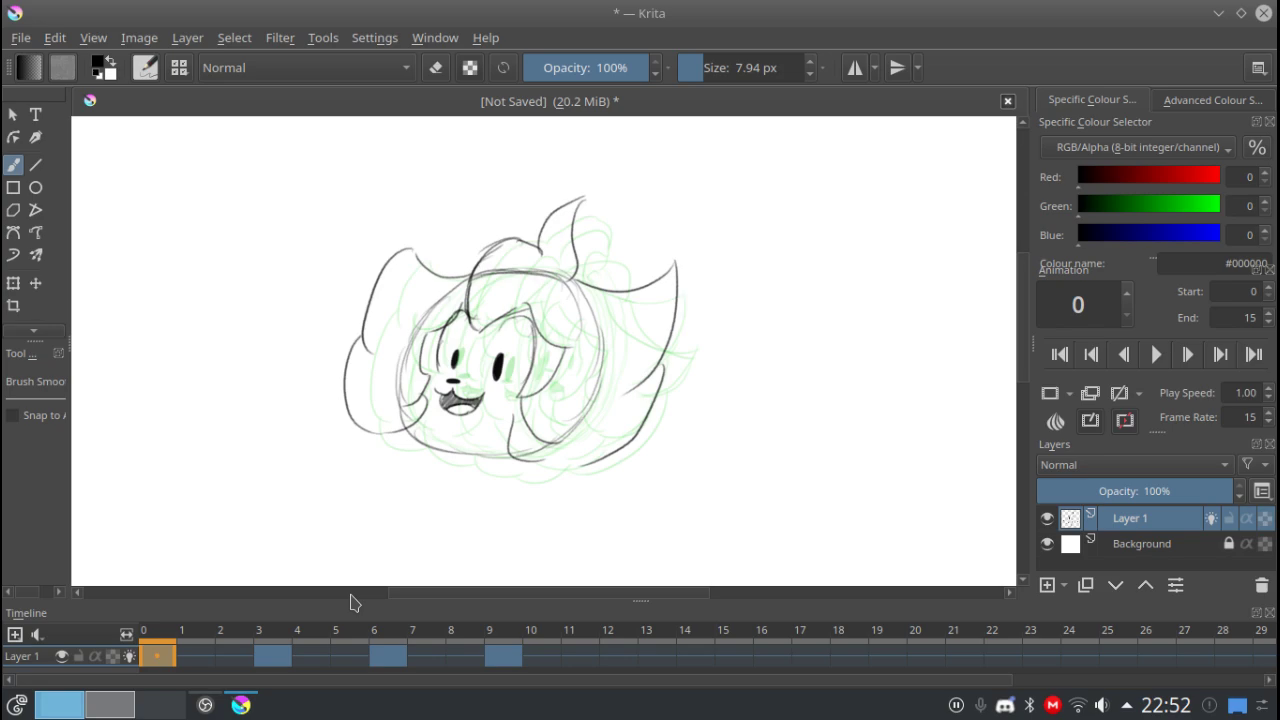
# Switch to the YouTube live stream page to check the chat messages, and return to the Krita drawing.
pyautogui.click(240, 705)
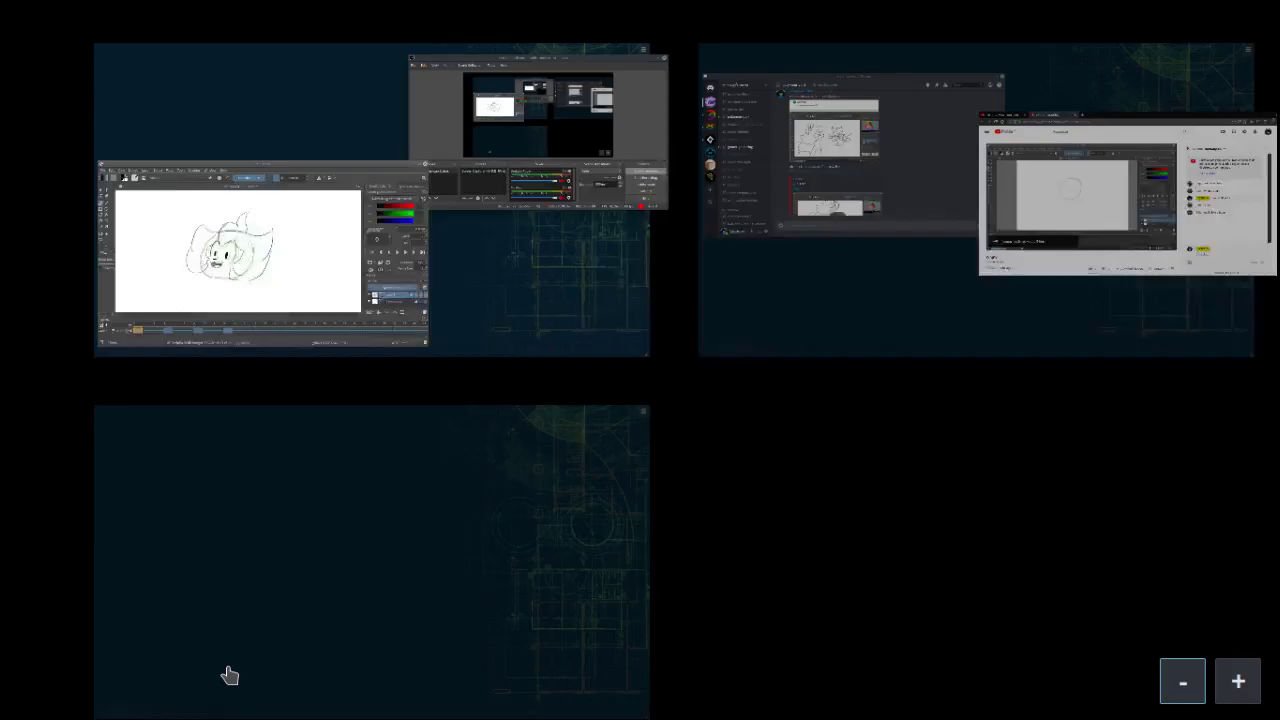
pyautogui.click(1024, 231)
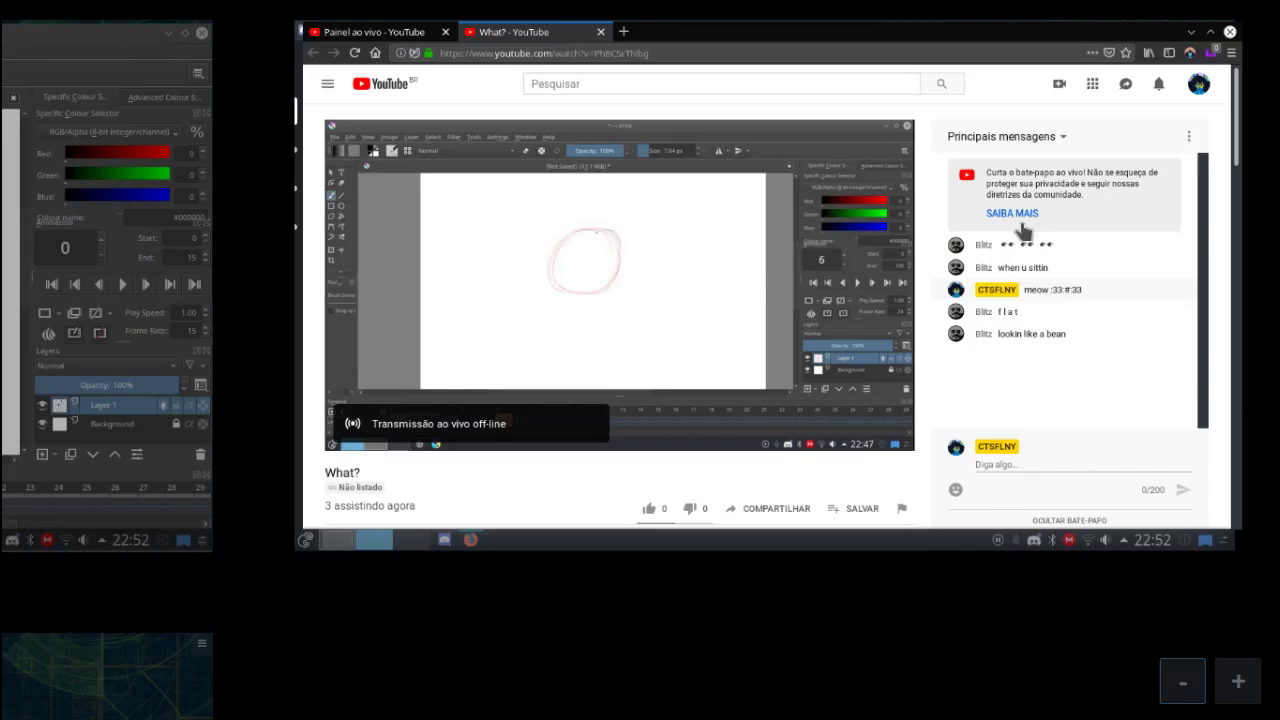
pyautogui.click(948, 609)
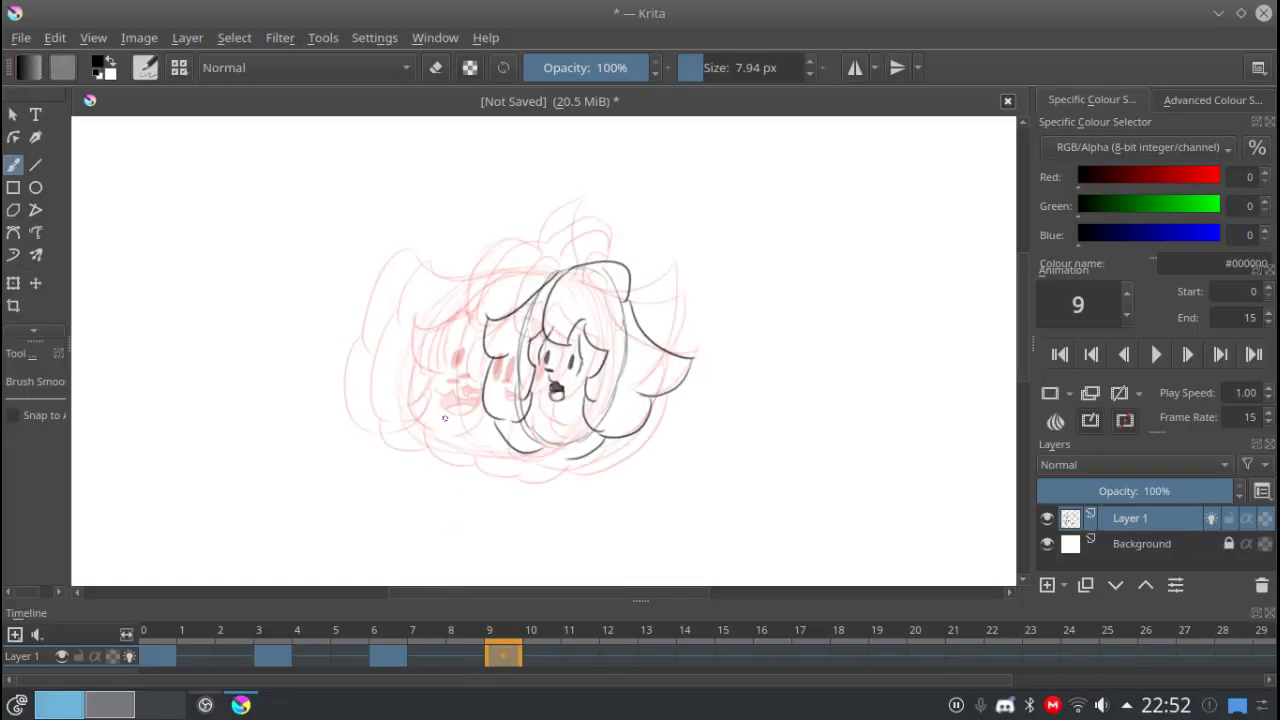
# On frame 0, draw two tall pointed ears rising from the top of the head.
pyautogui.click(157, 655)
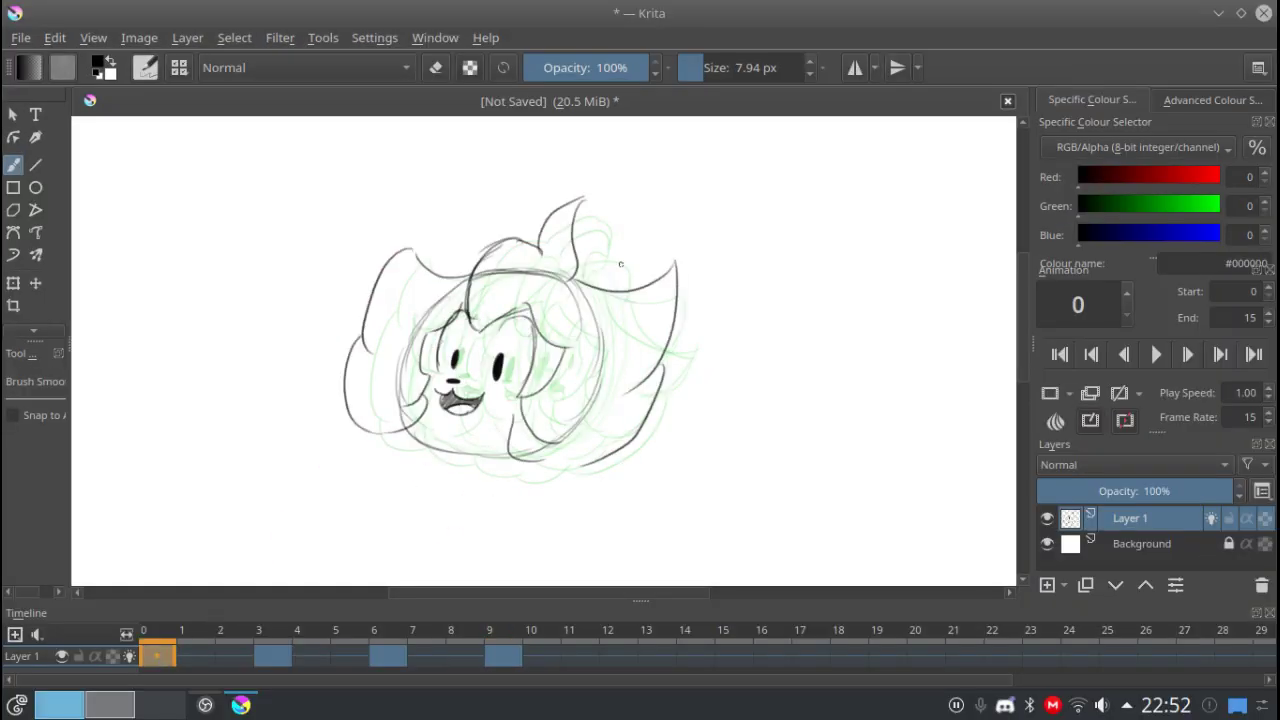
pyautogui.moveTo(625, 294); pyautogui.dragTo(617, 123)
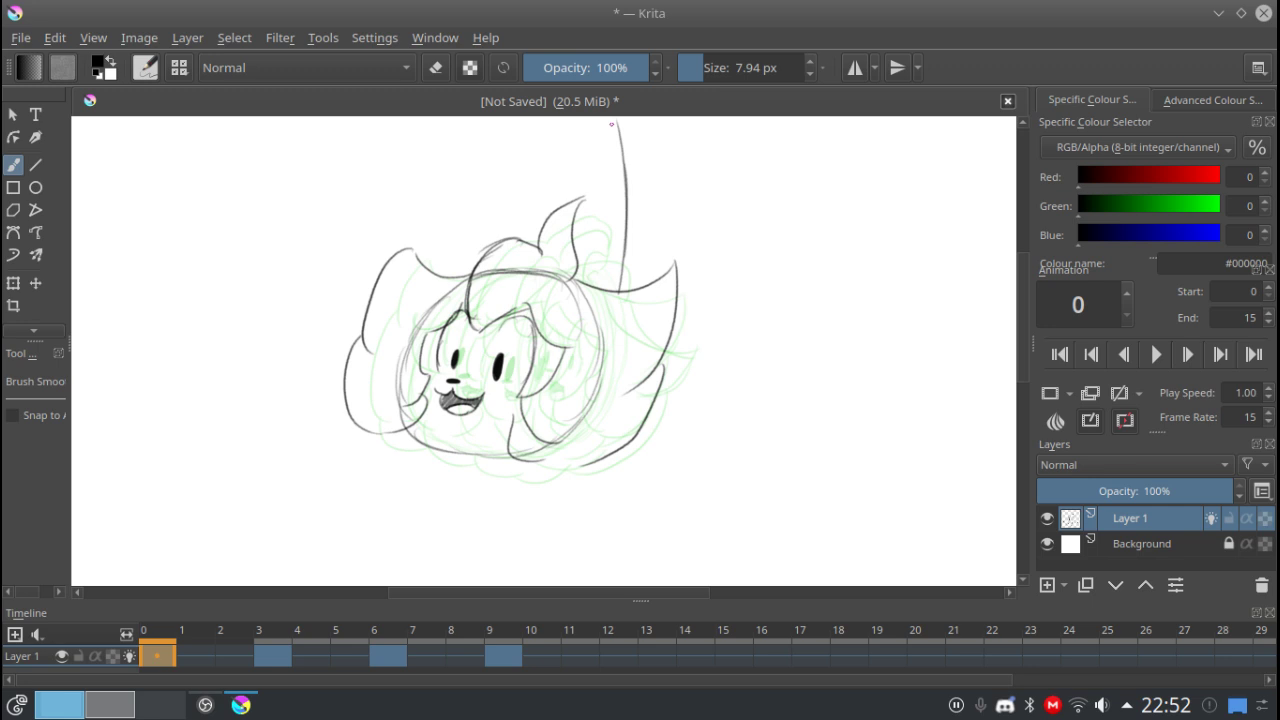
pyautogui.moveTo(612, 124); pyautogui.dragTo(567, 198)
pyautogui.moveTo(599, 148); pyautogui.dragTo(540, 272)
pyautogui.moveTo(491, 243)
pyautogui.mouseDown()
pyautogui.moveTo(483, 145)
pyautogui.moveTo(438, 270)
pyautogui.mouseUp()
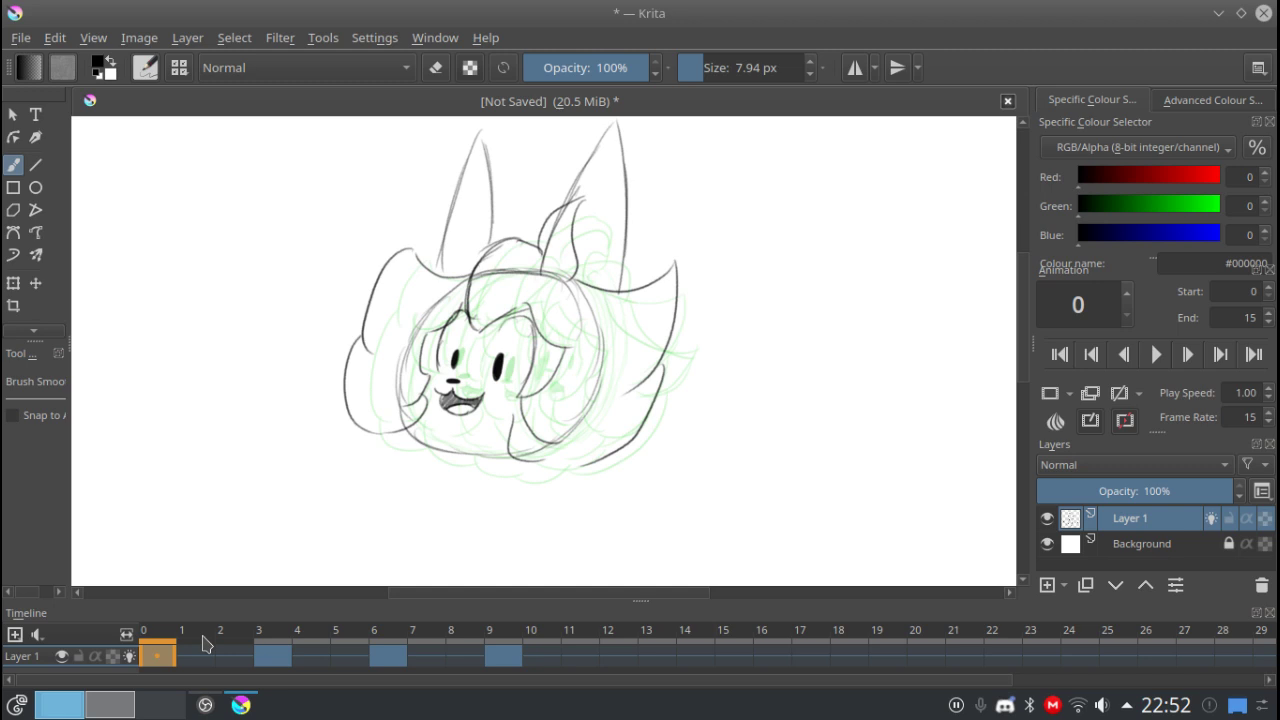
# On frame 3, draw two tall pointed ears tilted to the right of the onion-skinned frame 0 ears.
pyautogui.click(272, 655)
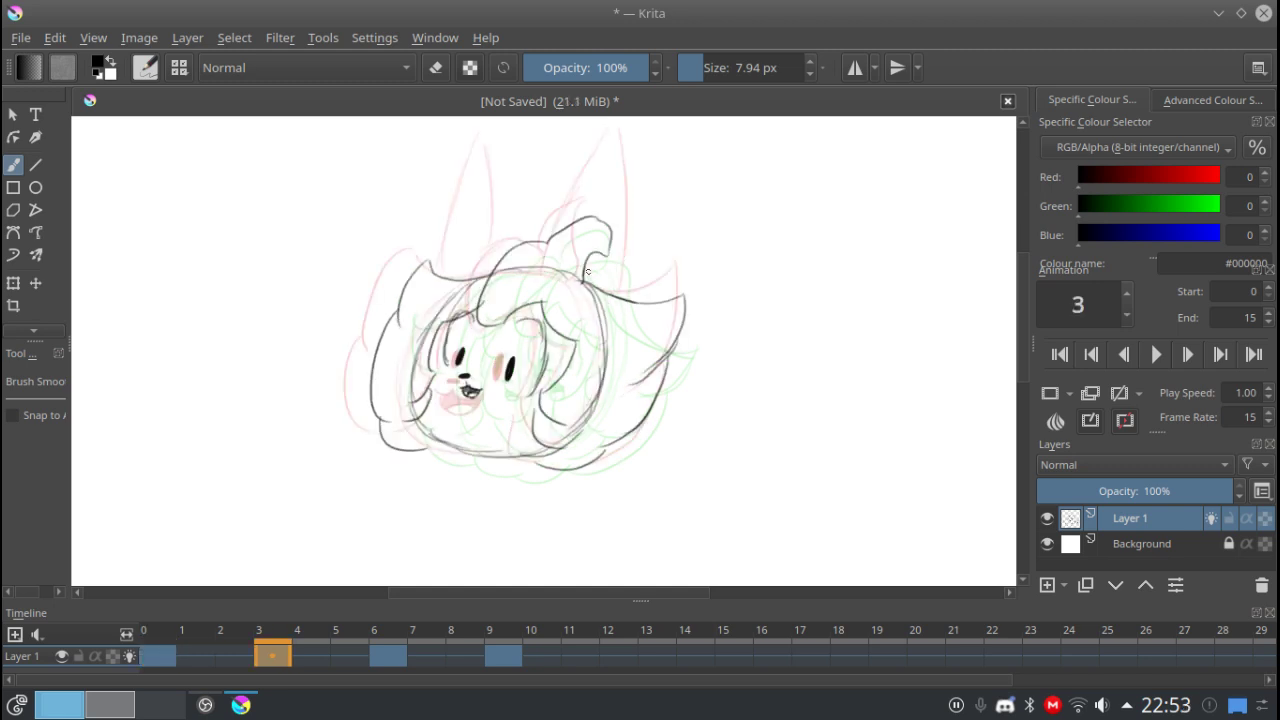
pyautogui.moveTo(587, 270)
pyautogui.mouseDown()
pyautogui.moveTo(658, 274)
pyautogui.moveTo(640, 300)
pyautogui.mouseUp()
pyautogui.moveTo(521, 182)
pyautogui.mouseDown()
pyautogui.moveTo(506, 244)
pyautogui.moveTo(520, 185)
pyautogui.mouseUp()
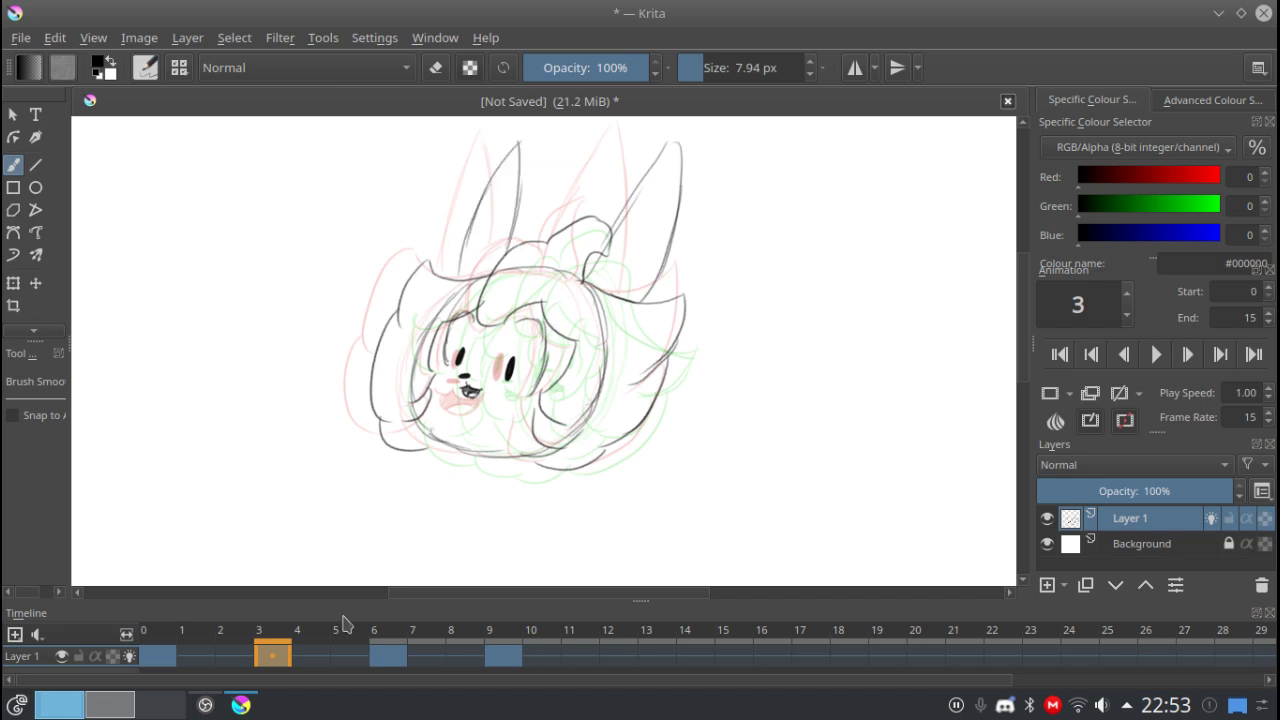
# On frame 6, draw the right ear slanting outward from the top of the head.
pyautogui.click(374, 629)
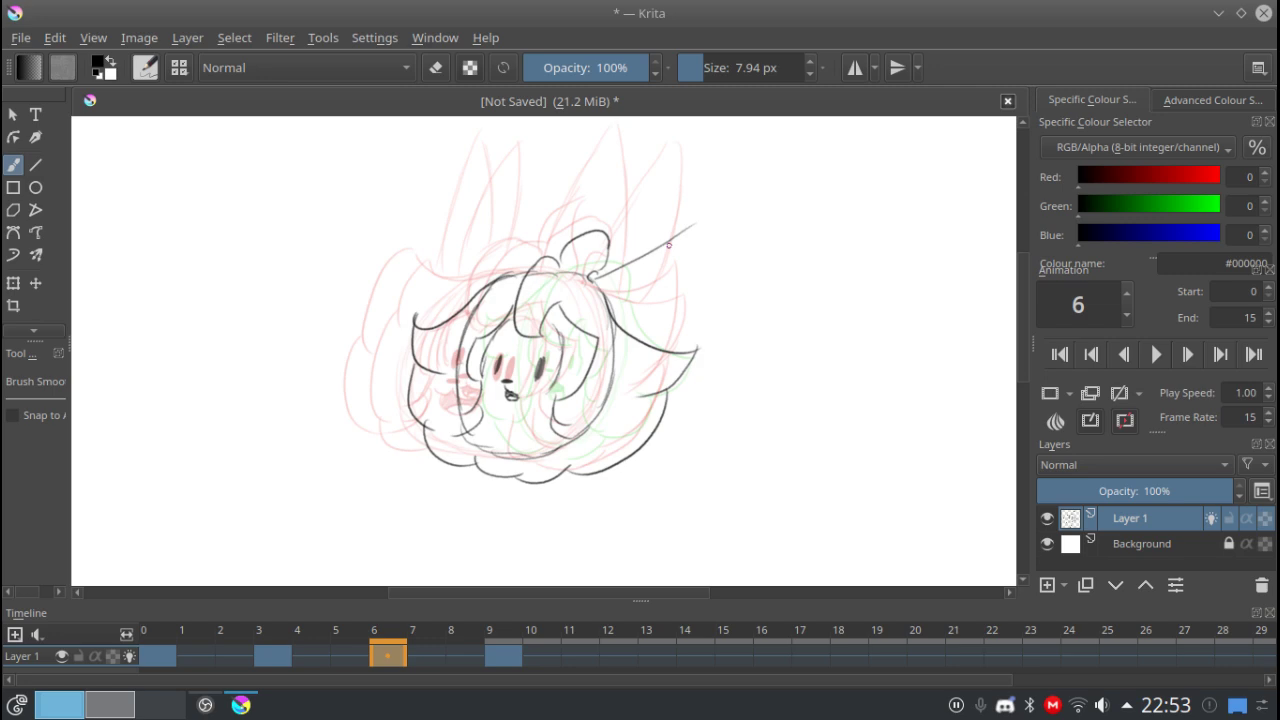